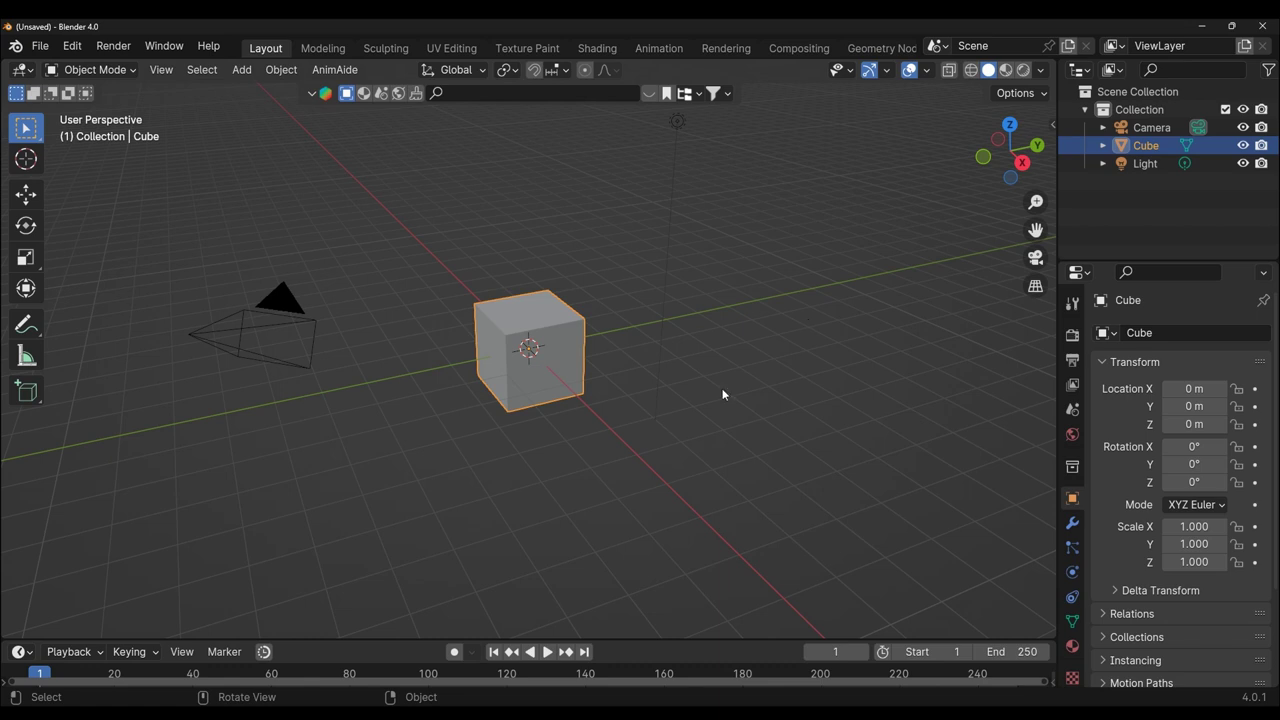
- Delete the default cube, the light and the camera from the scene
key("Delete")
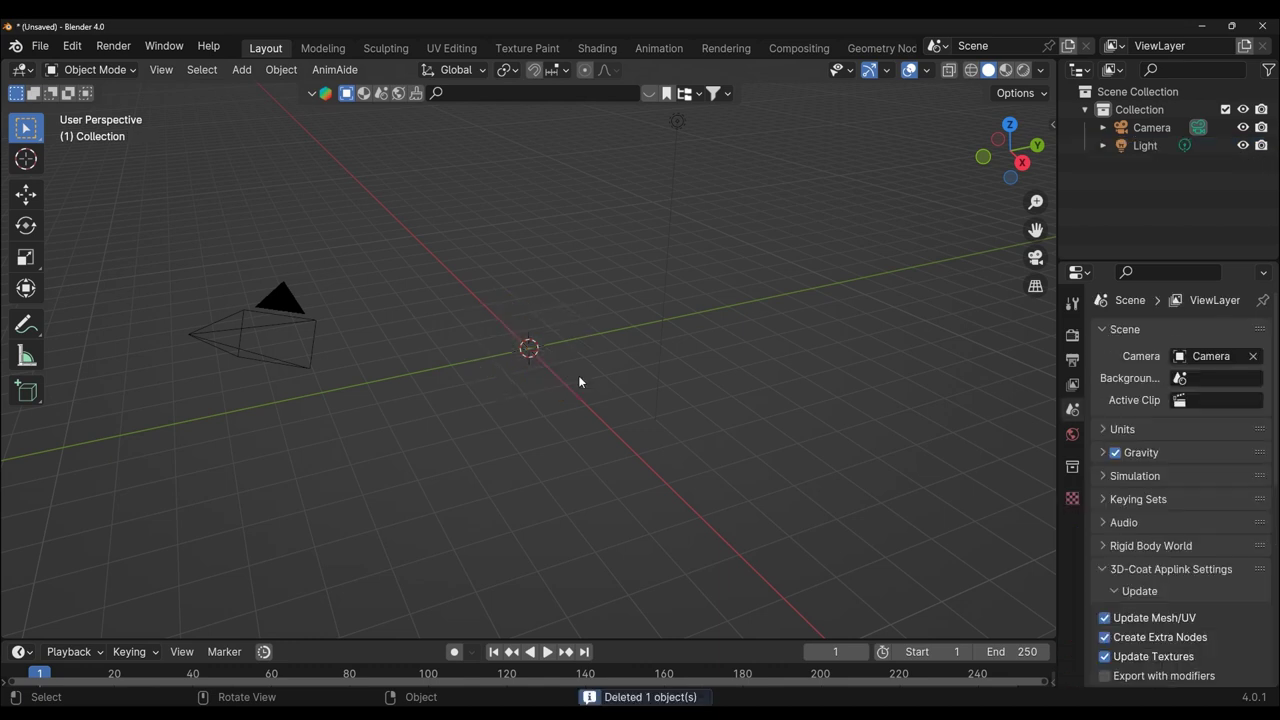
left_click(677, 123)
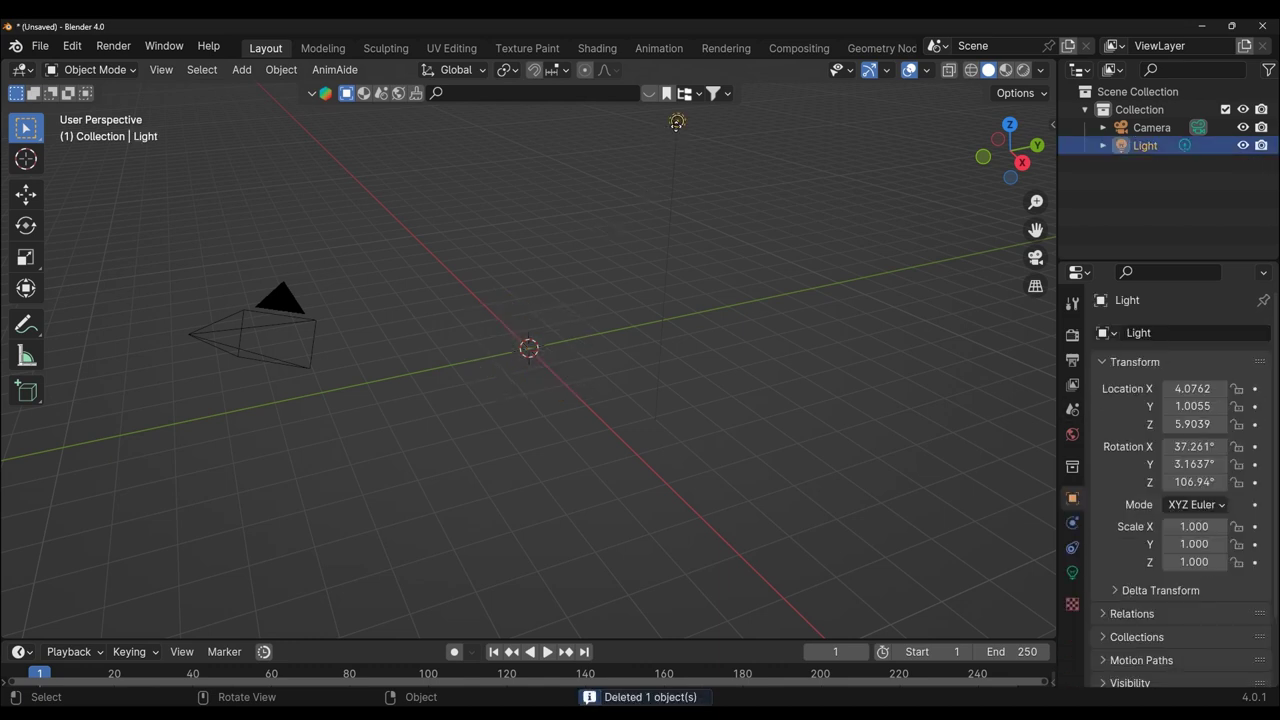
key("Delete")
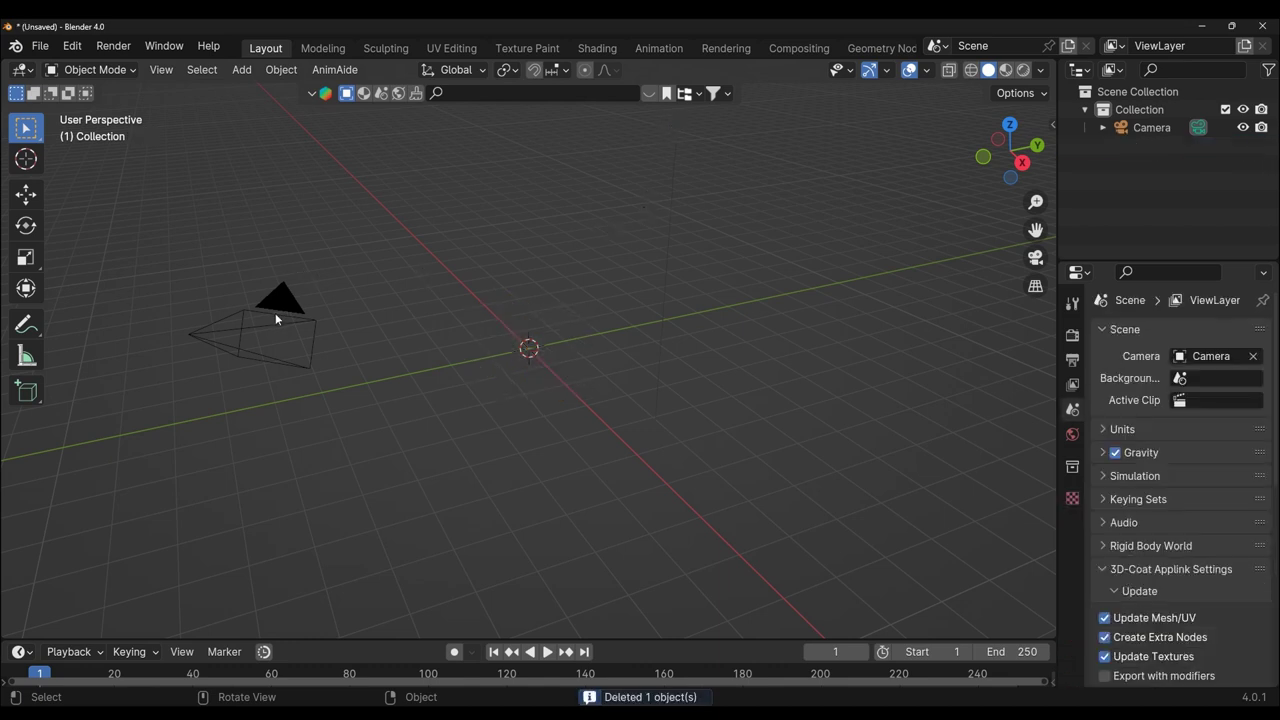
left_click(264, 323)
key("Delete")
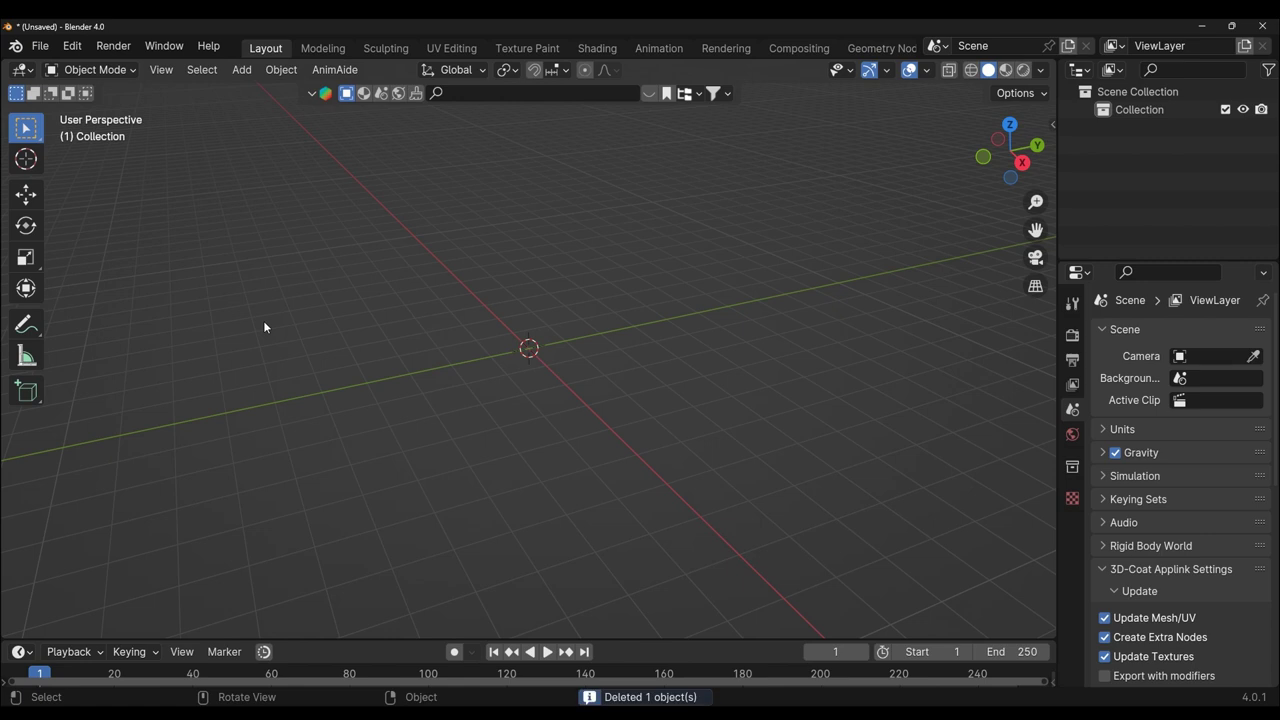
- Switch to front view and add a Suzanne monkey head mesh at the origin
key("KP_1")
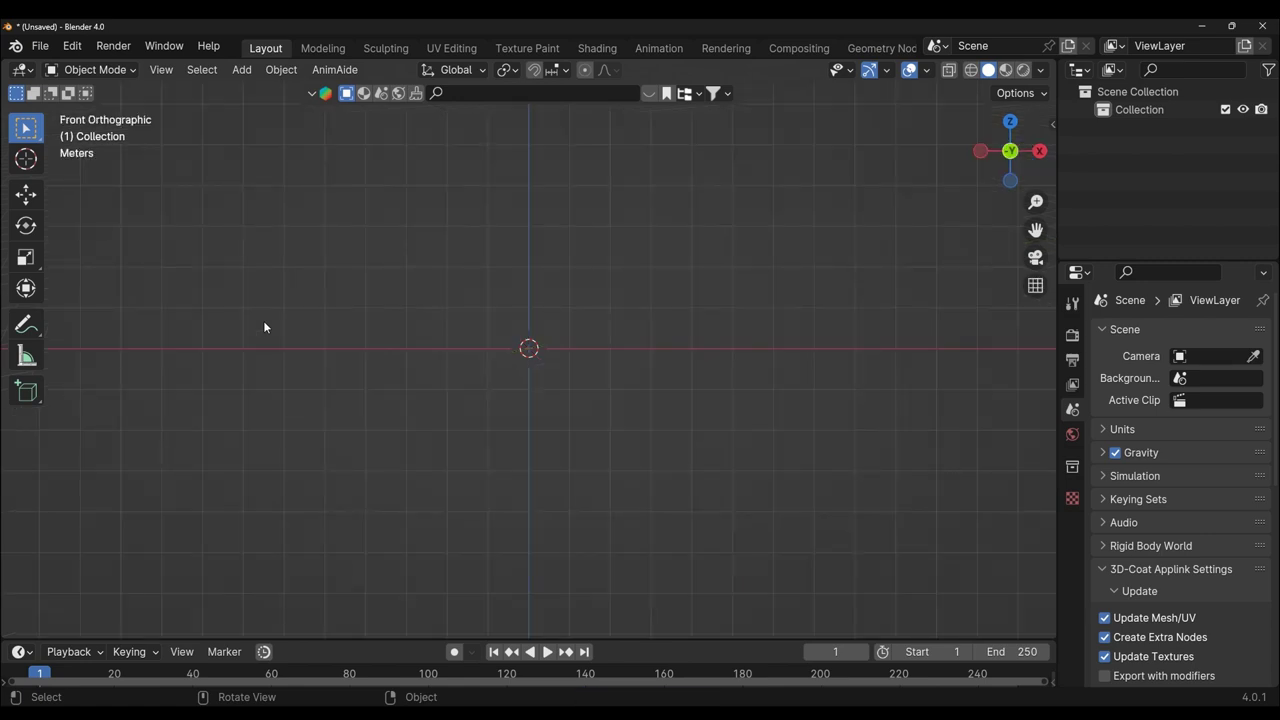
left_click(244, 77)
left_click(242, 70)
mouse_move(268, 90)
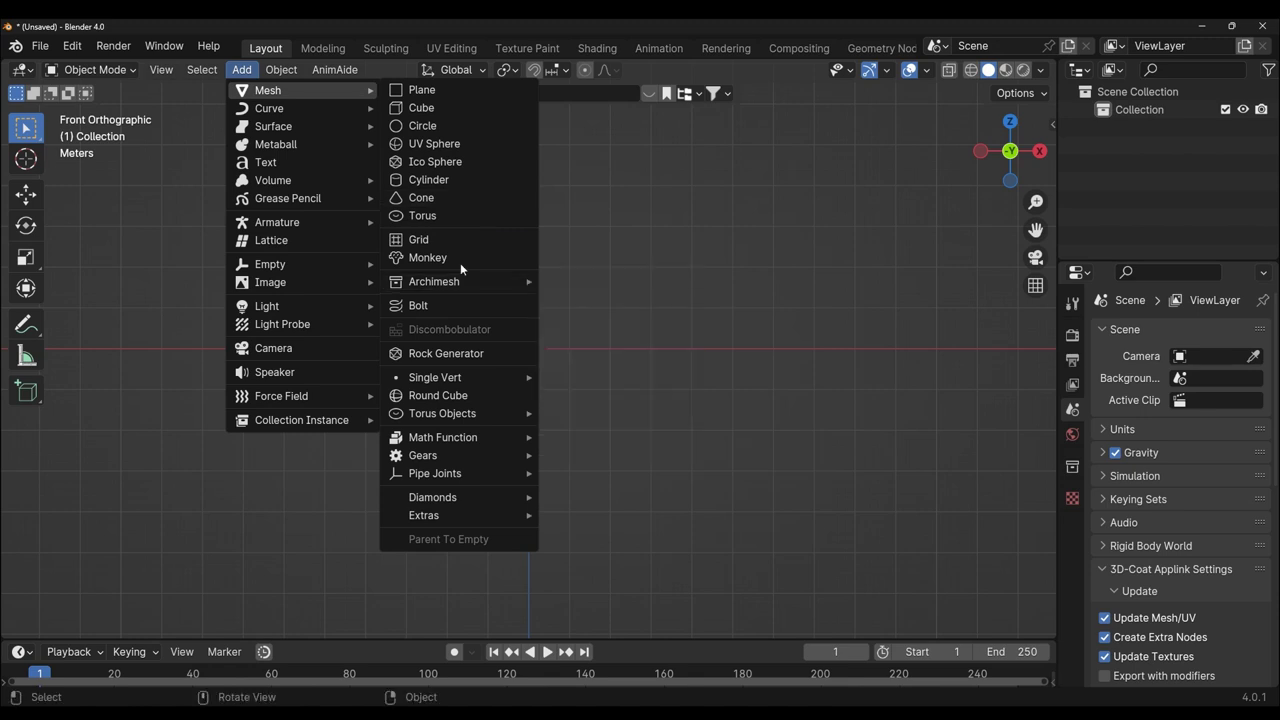
left_click(456, 258)
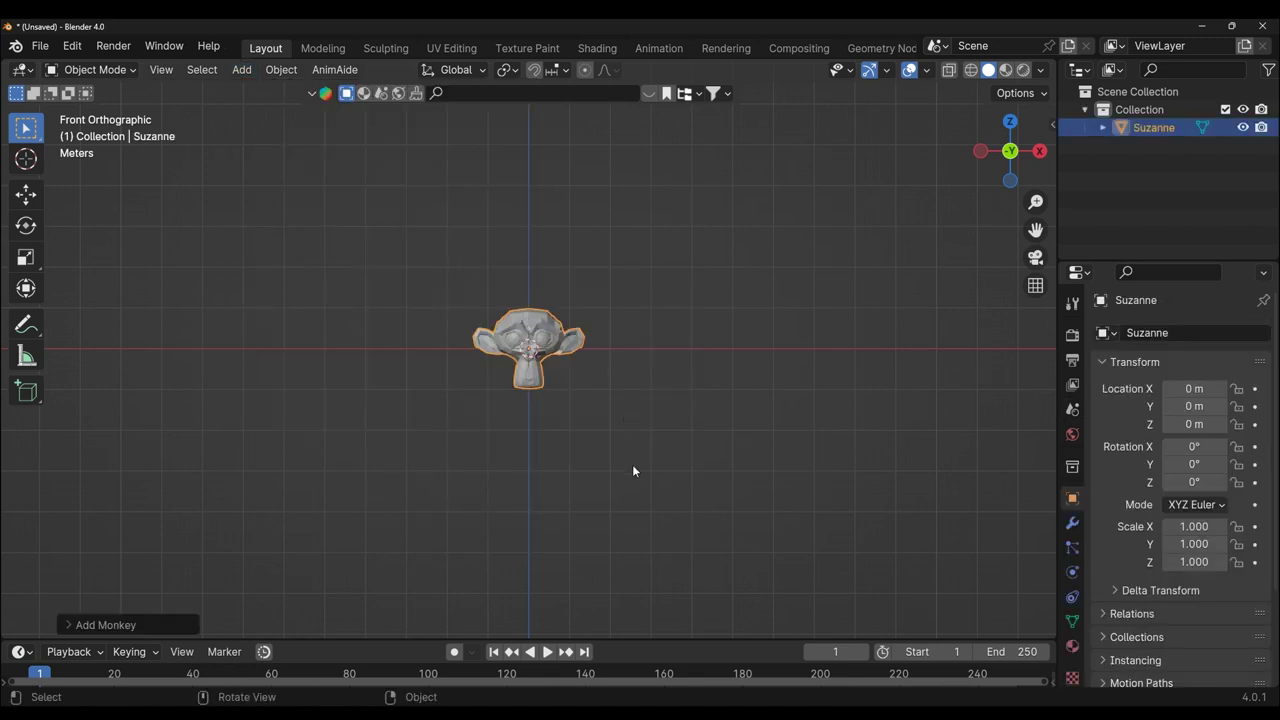
- Go to the Geometry Nodes workspace, merge away the spreadsheet, and view Suzanne from the front
scroll(634, 470, "up", 6)
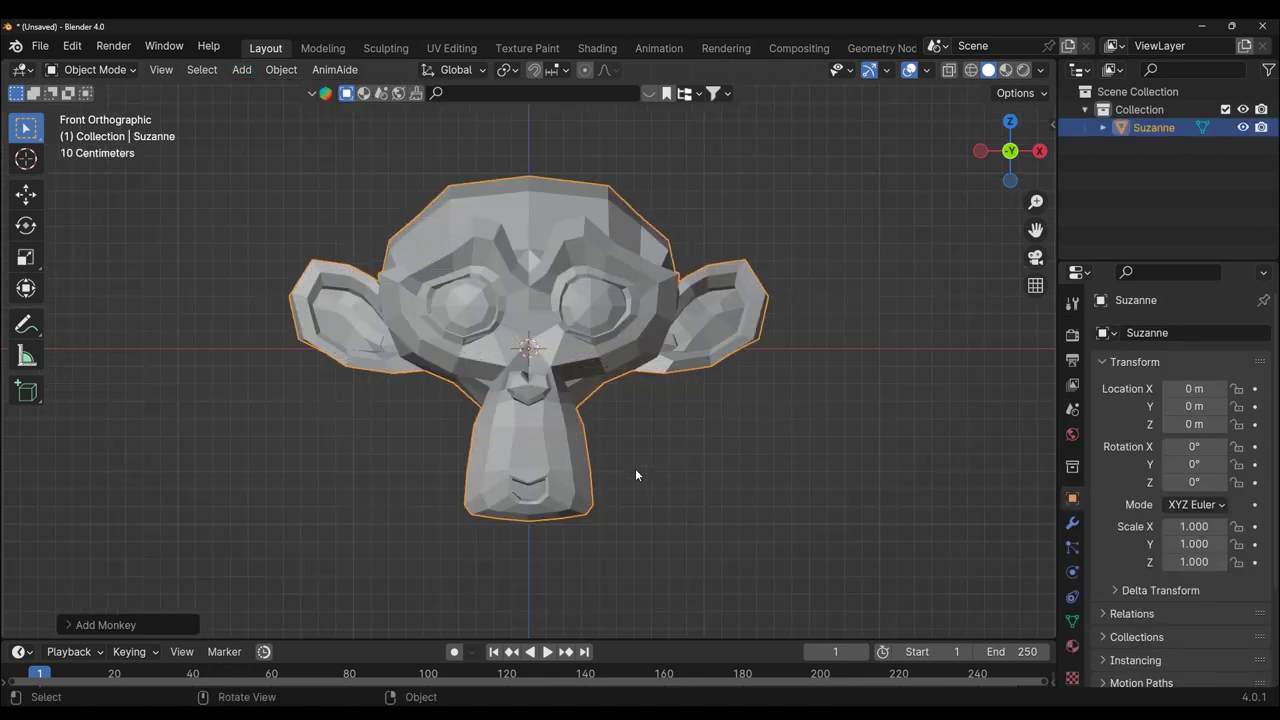
left_click(867, 47)
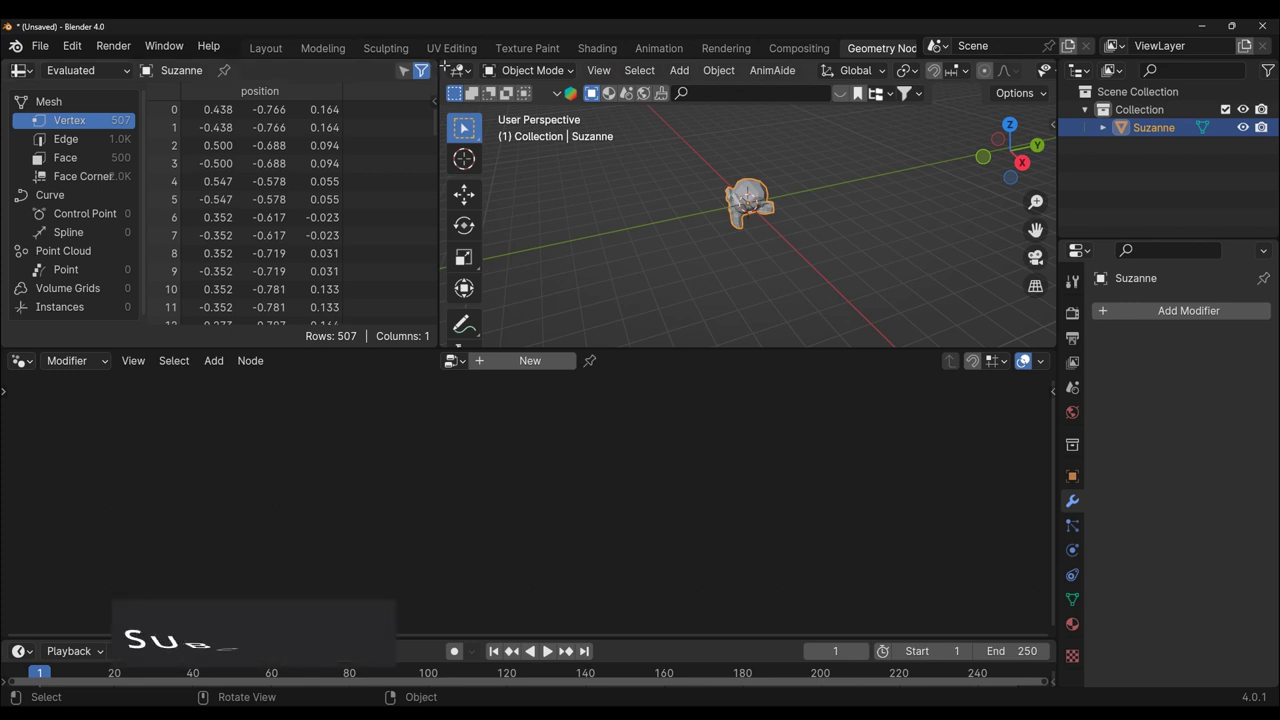
mouse_move(446, 68)
left_mouse_down()
mouse_move(380, 69)
mouse_move(370, 84)
left_mouse_up()
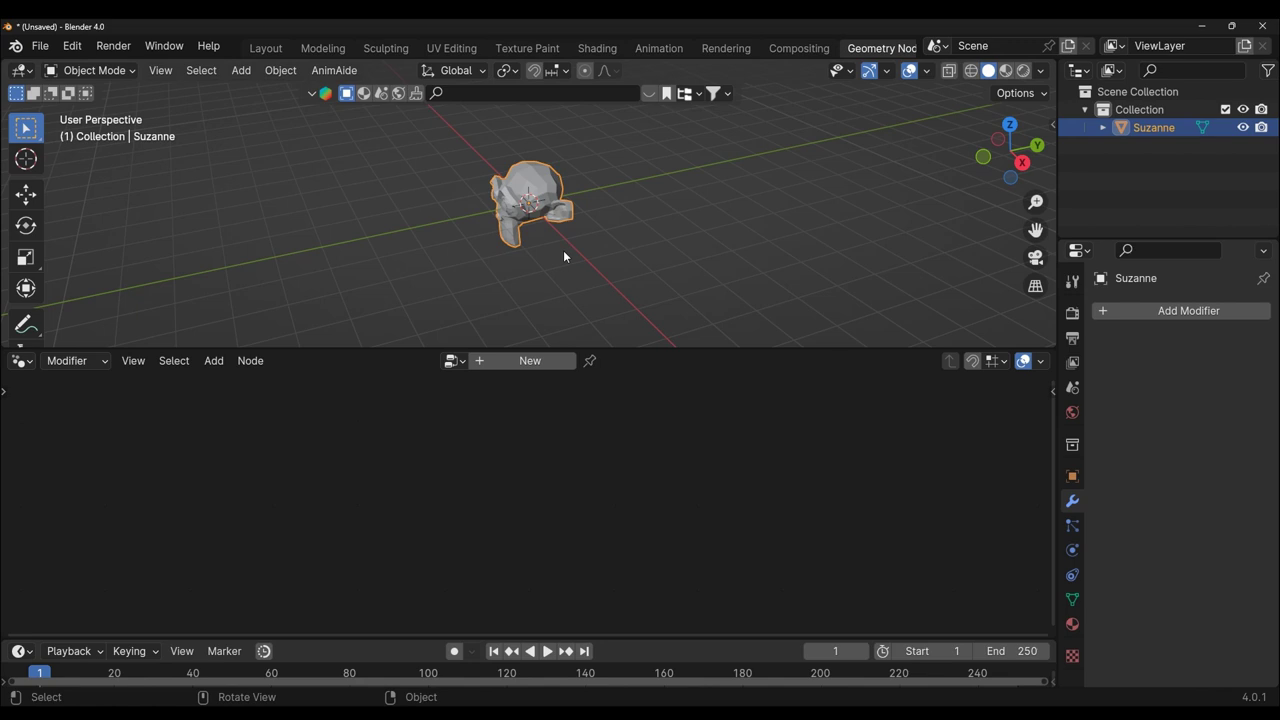
key("KP_1")
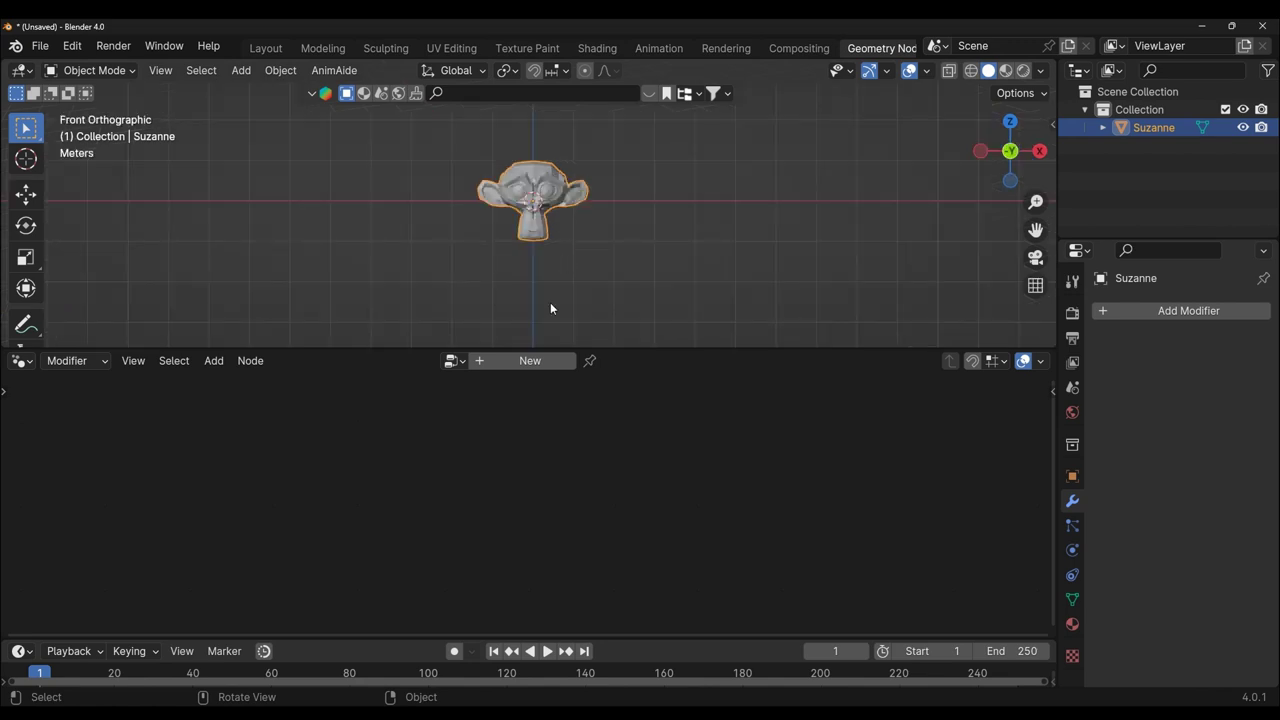
- Create a new geometry node tree named 'Suzanne', pin it, and frame Suzanne in the viewport
left_click(481, 362)
double_click(500, 361)
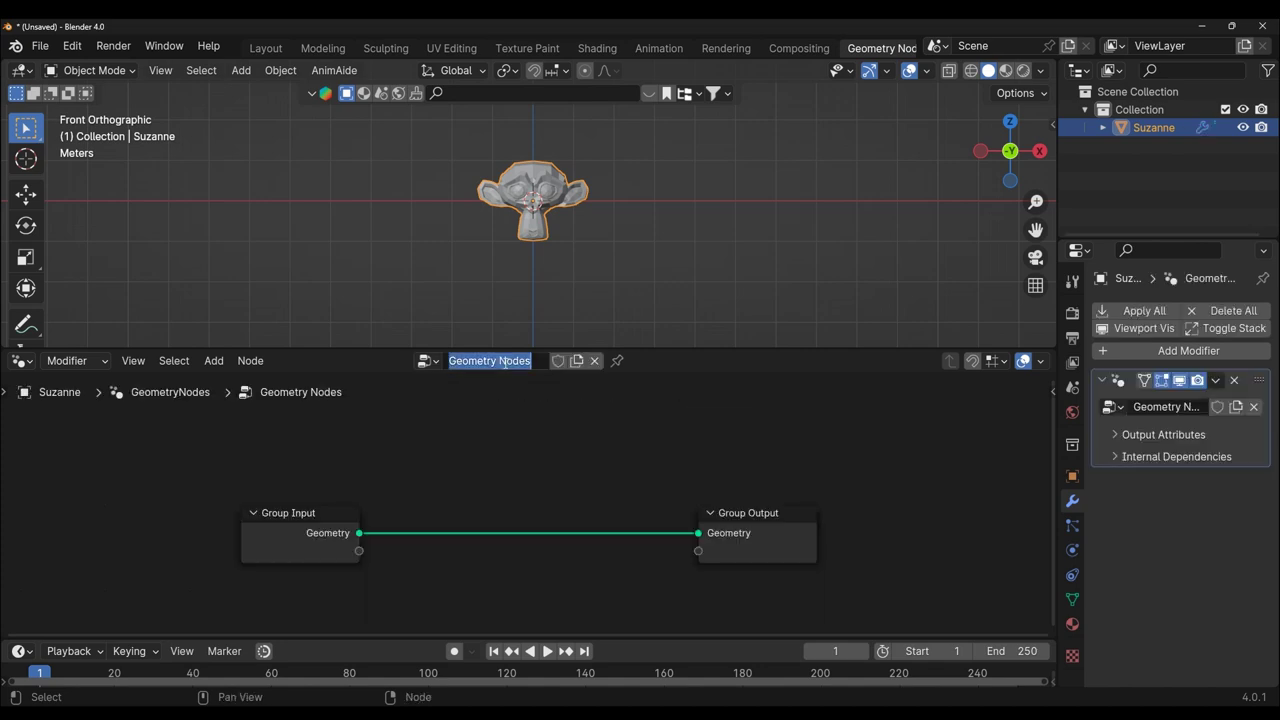
type("S")
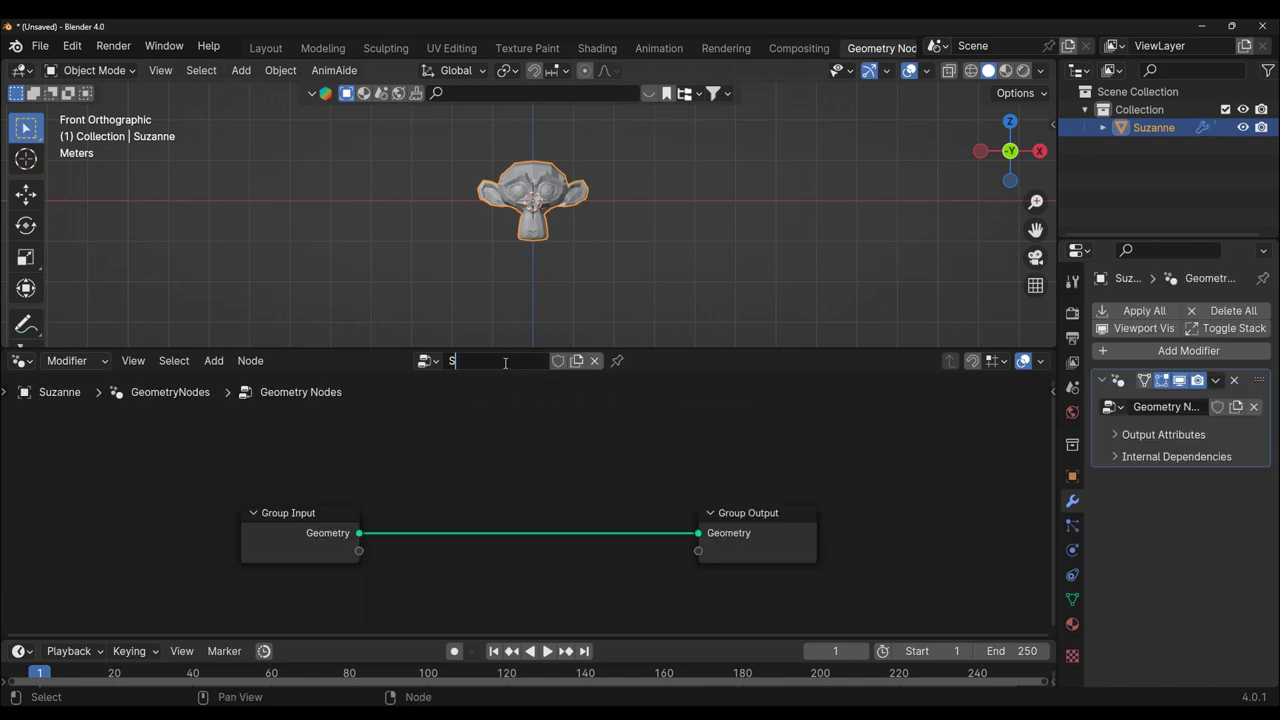
type("uzann")
type("e")
key("Return")
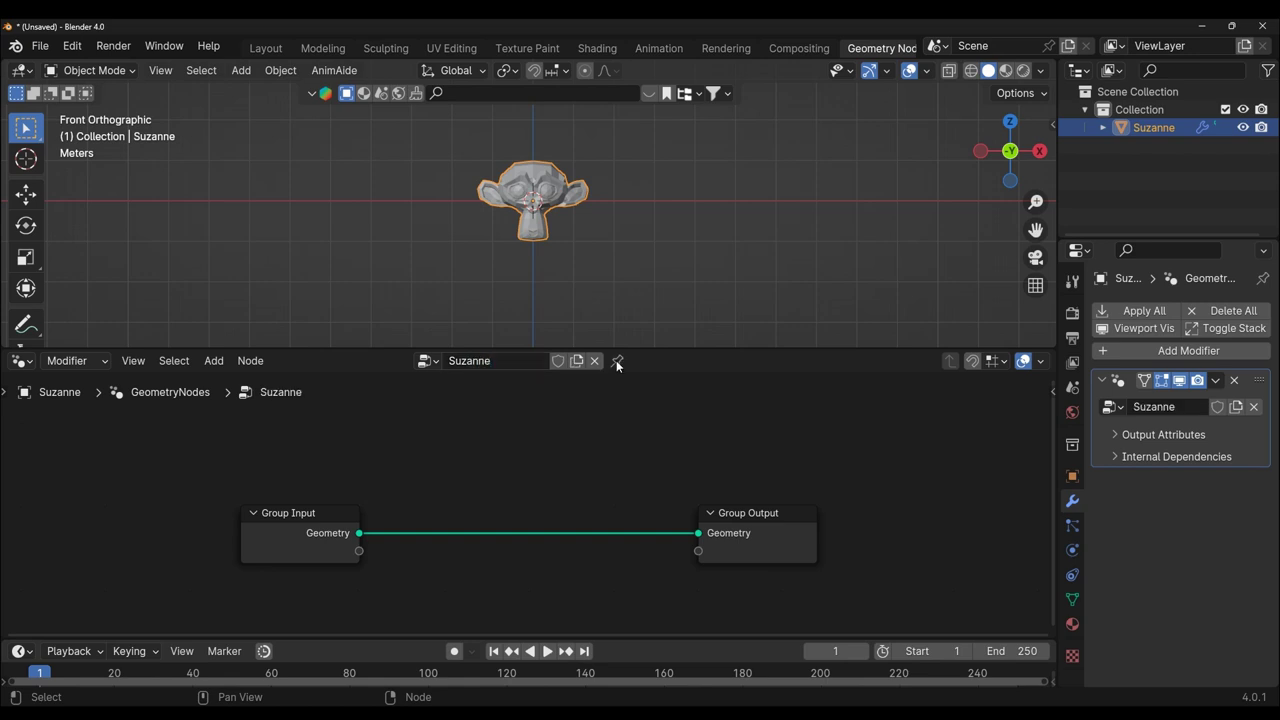
left_click(619, 364)
left_click(618, 361)
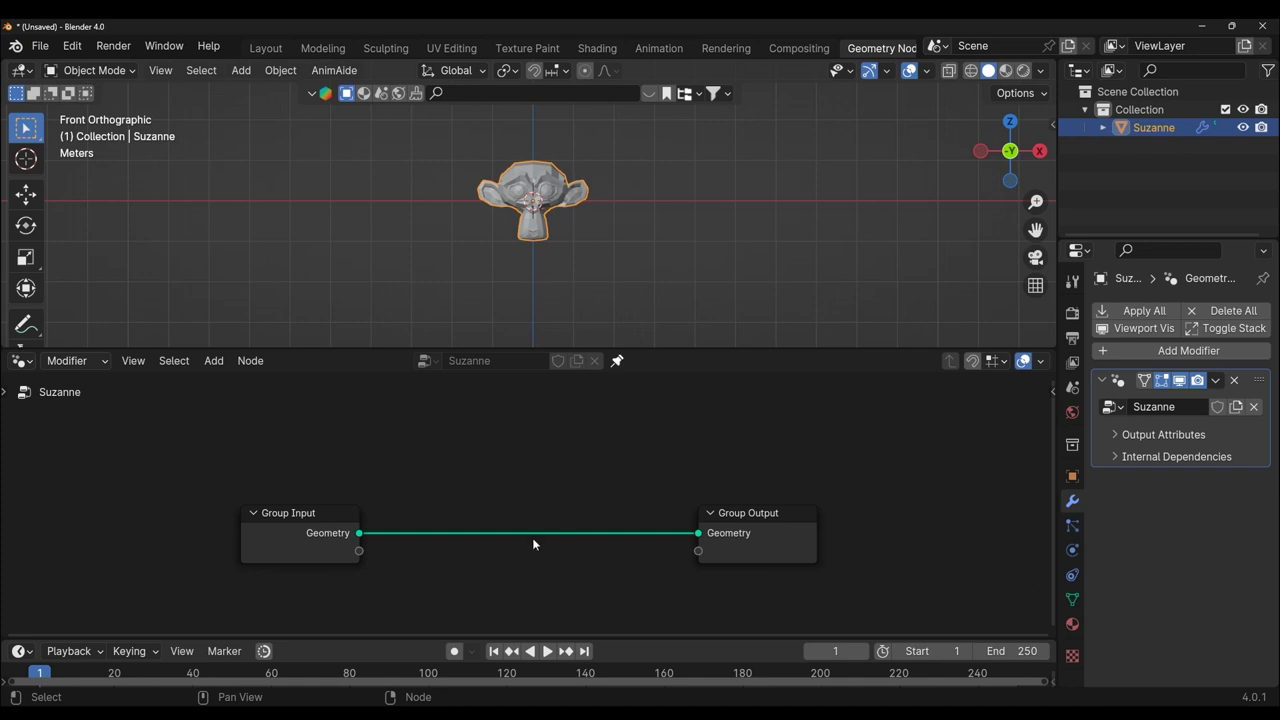
scroll(532, 537, "up", 1)
middle_click_drag(549, 516, 600, 470)
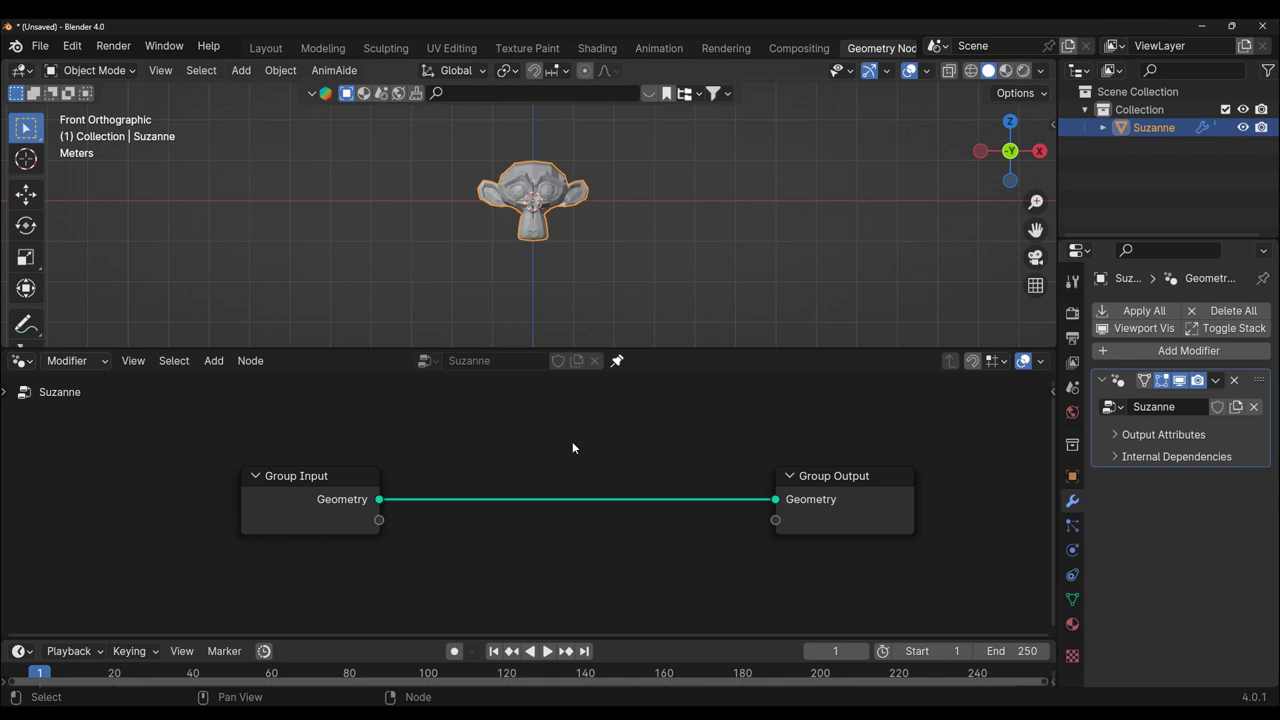
key("KP_Decimal")
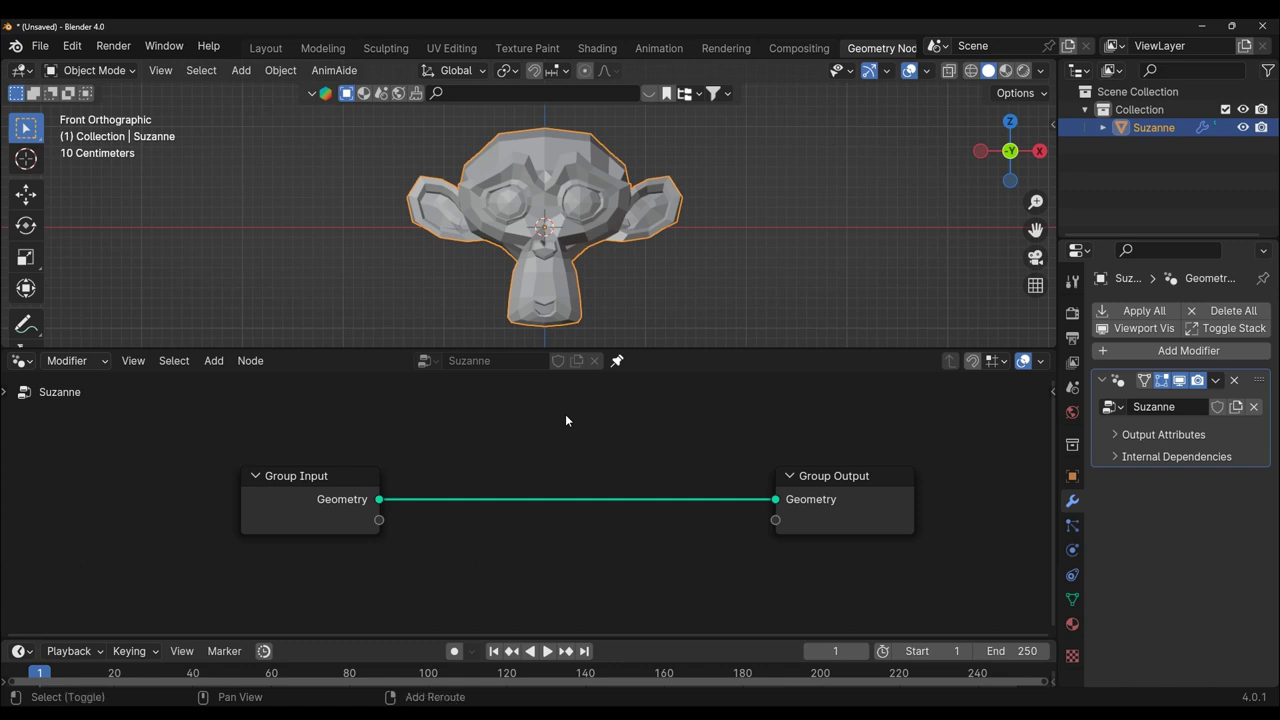
- Insert a Subdivision Surface node on the link between Group Input and Group Output
key("shift+a")
type("su")
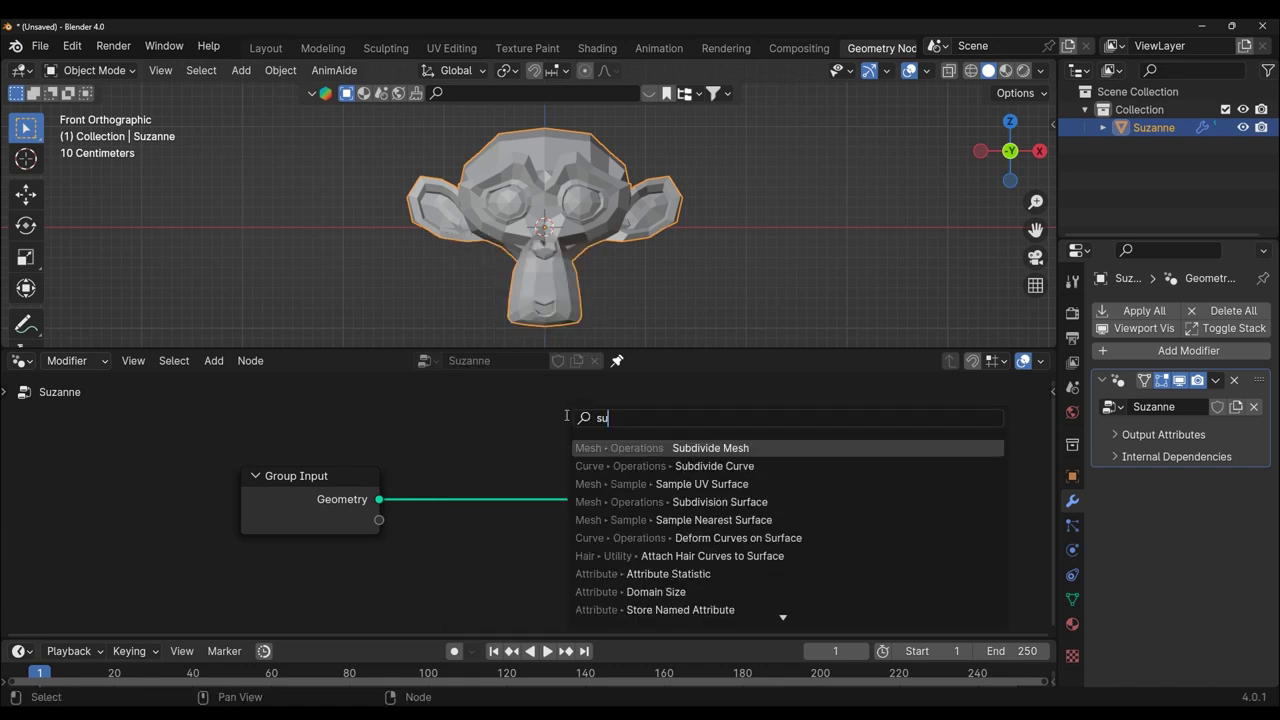
type("bd")
left_click(719, 484)
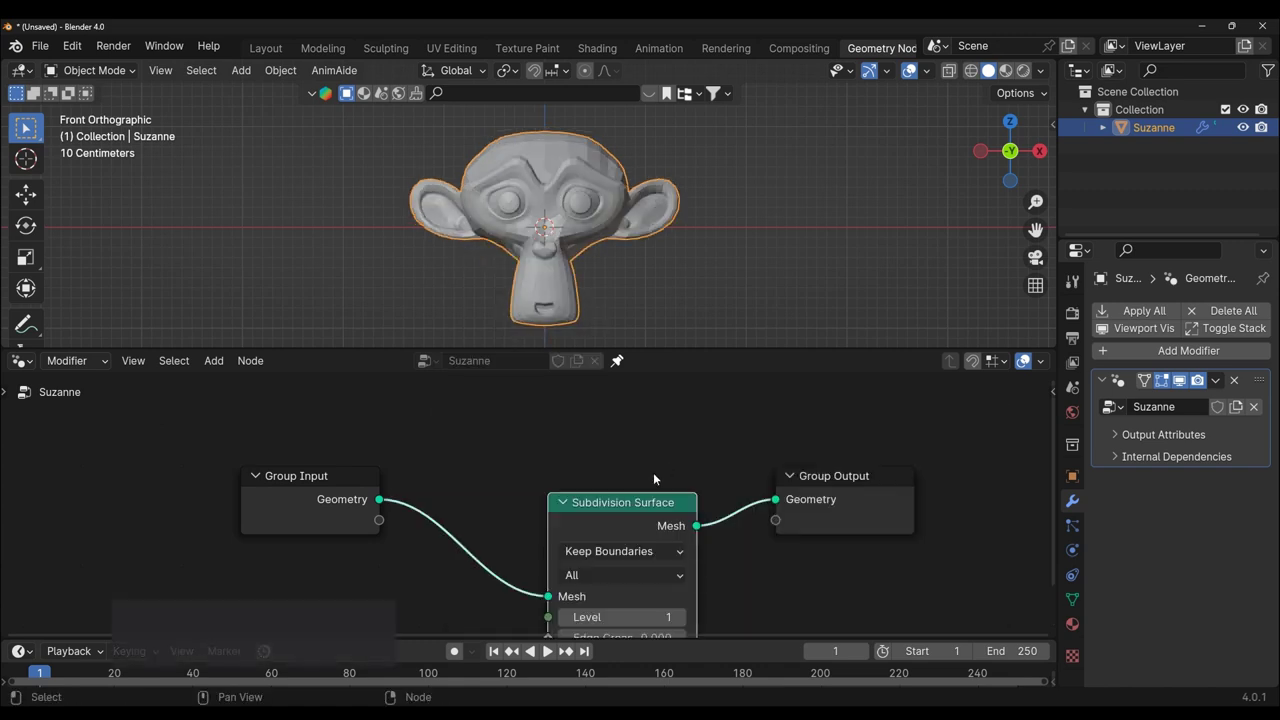
left_click(555, 502)
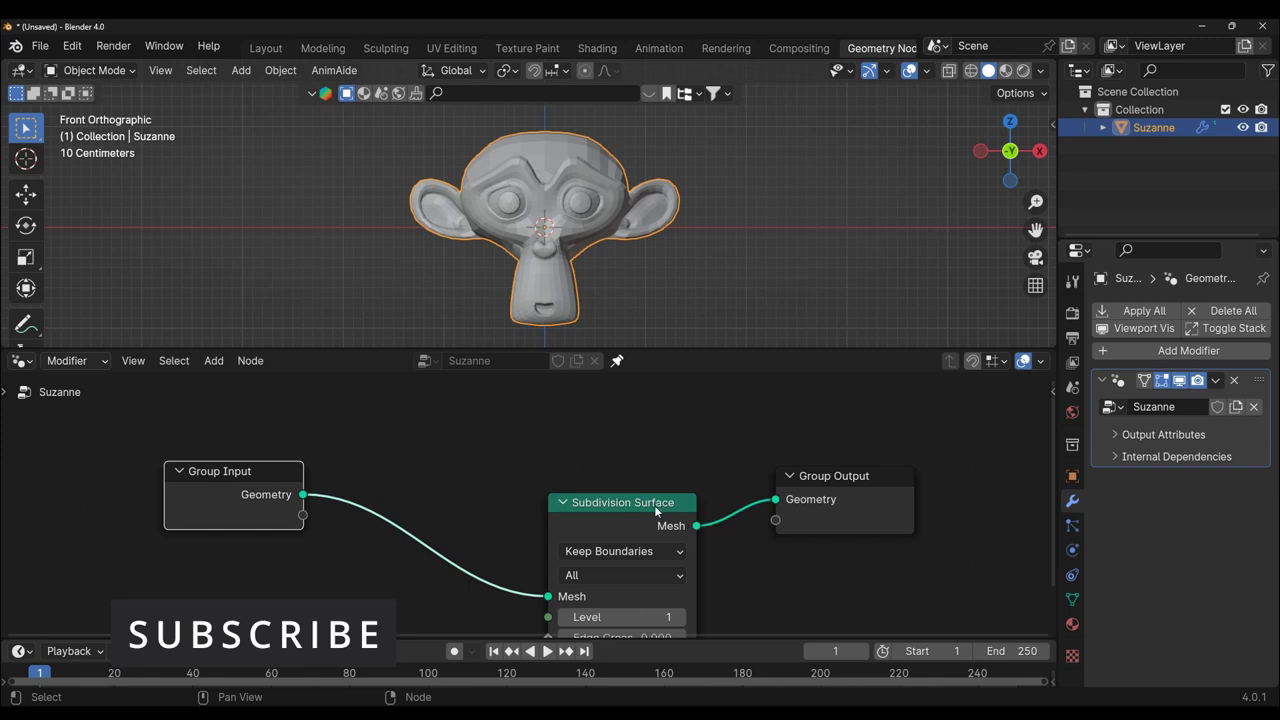
left_click_drag(655, 506, 493, 467)
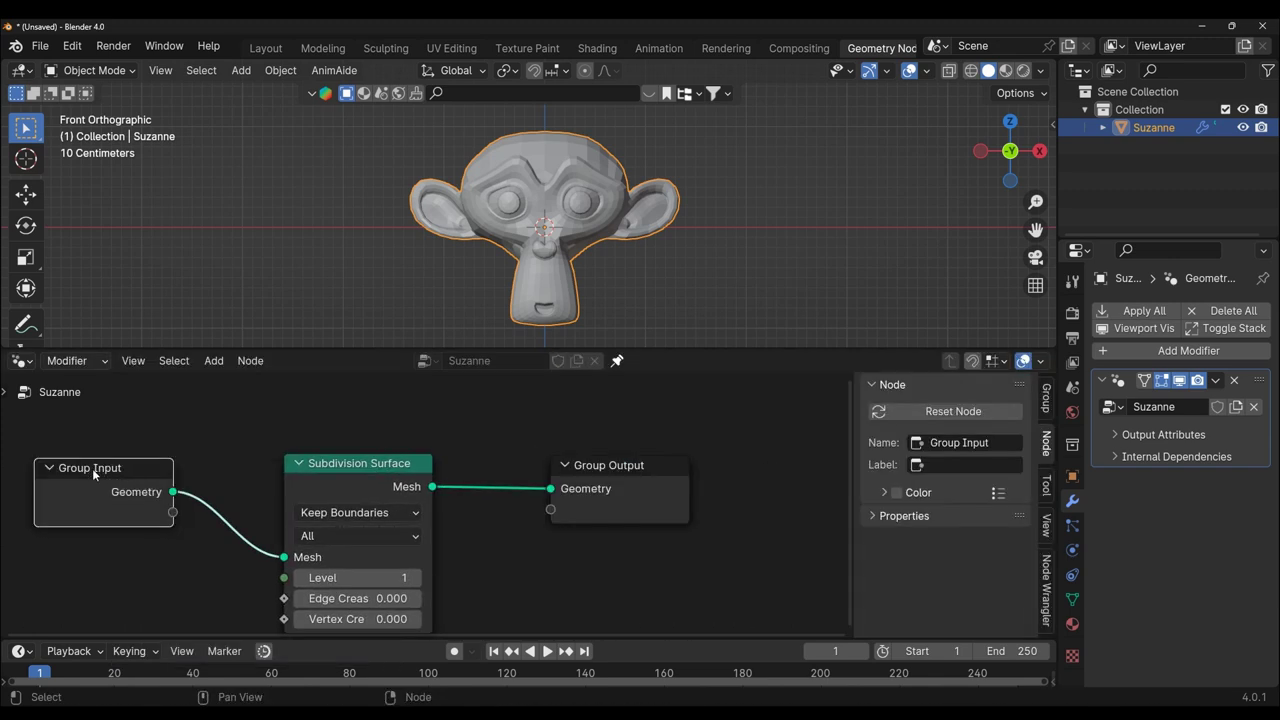
- Relabel the Group Input node 'Su<anne' and give it a custom pink colour
double_click(963, 443)
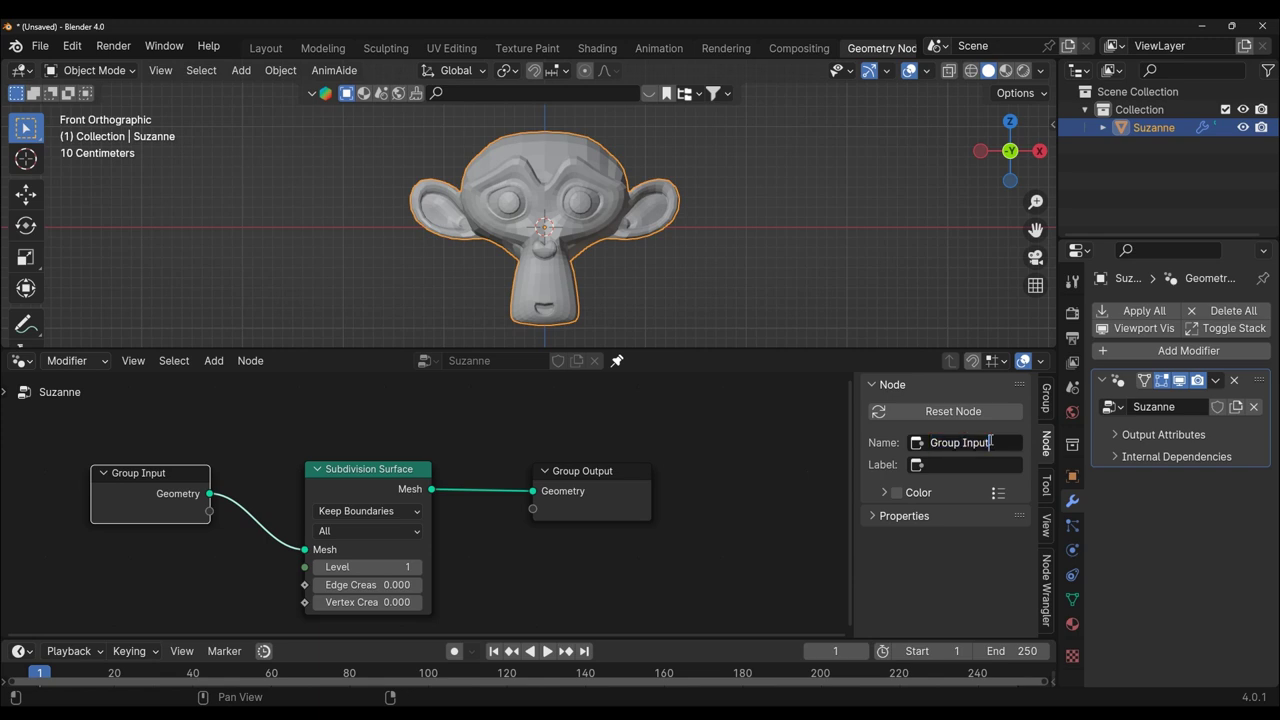
type("S")
type("u<anne")
key("Return")
left_click(896, 493)
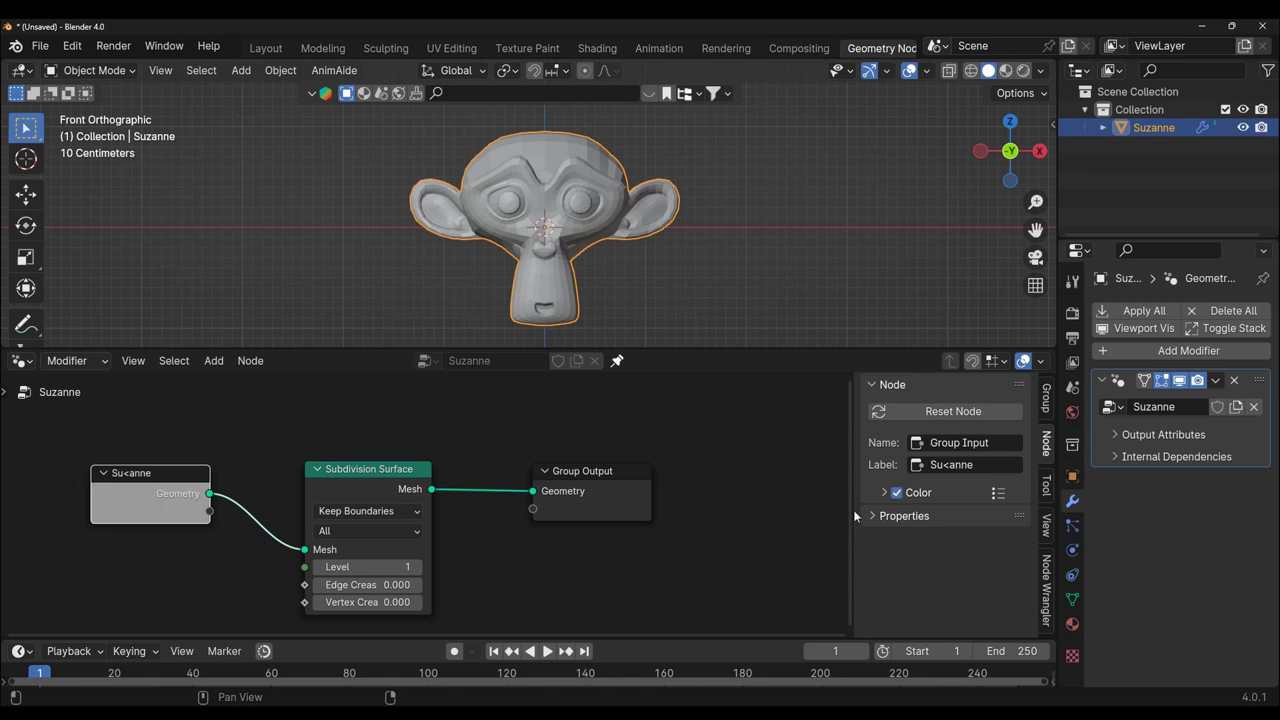
left_click(884, 492)
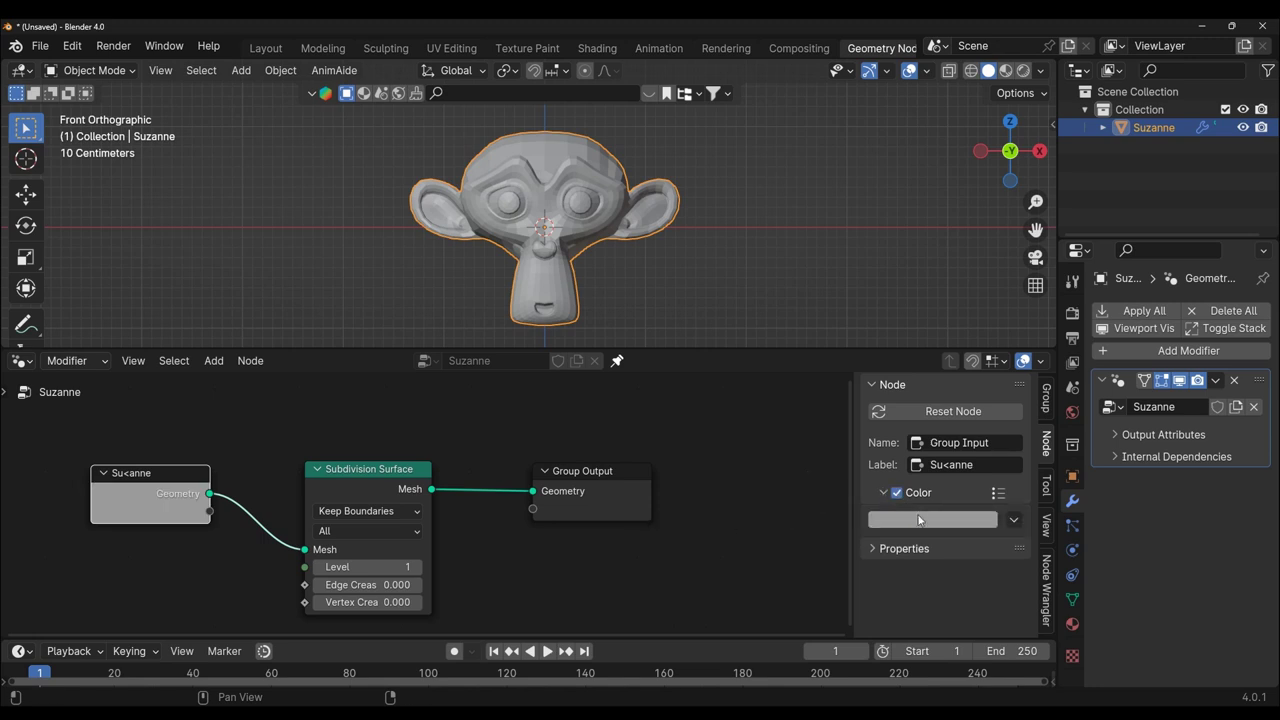
left_click(921, 520)
left_click_drag(950, 349, 972, 341)
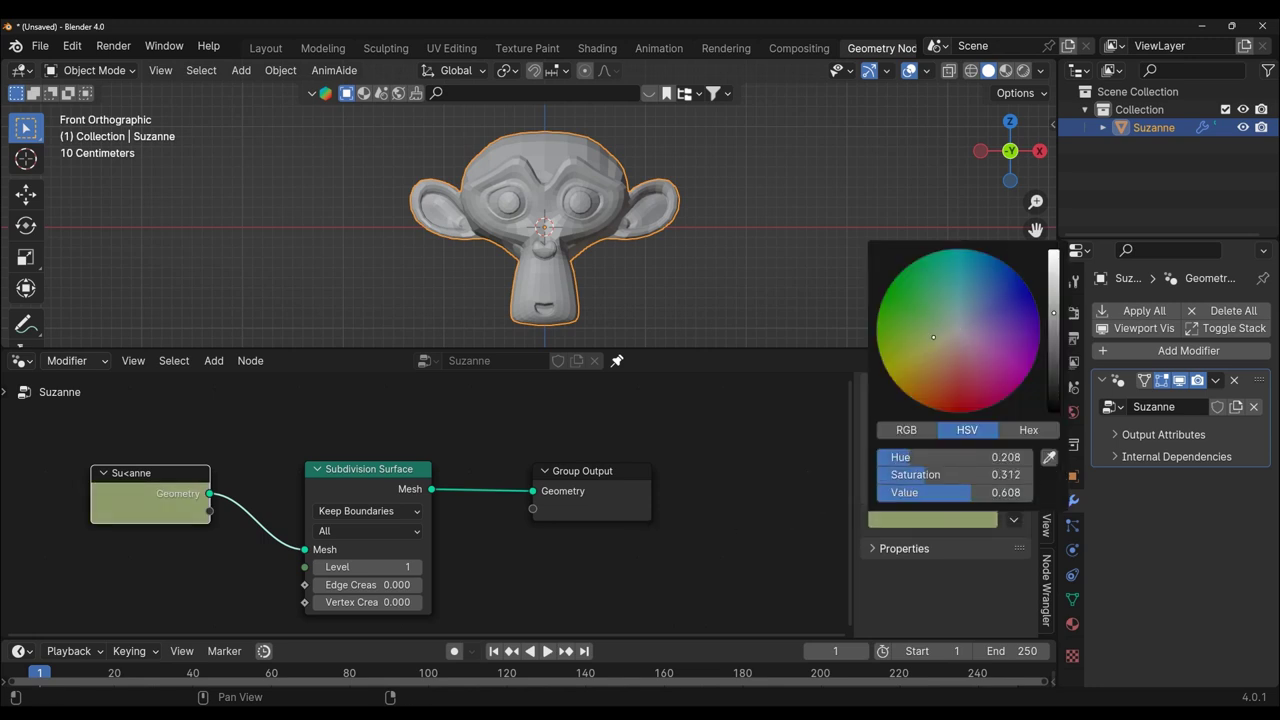
- Spread the nodes out by moving Group Output and Subdivision Surface to the right
key("n")
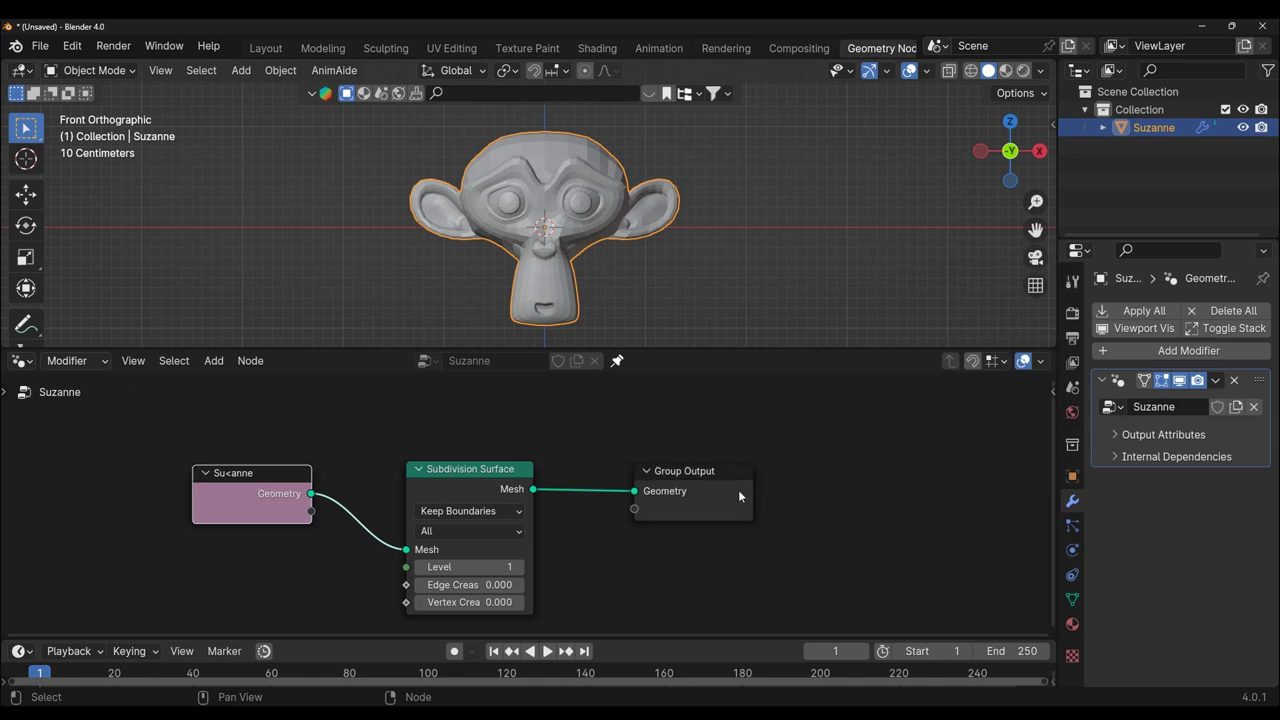
left_click_drag(713, 477, 796, 471)
left_click_drag(487, 472, 517, 458)
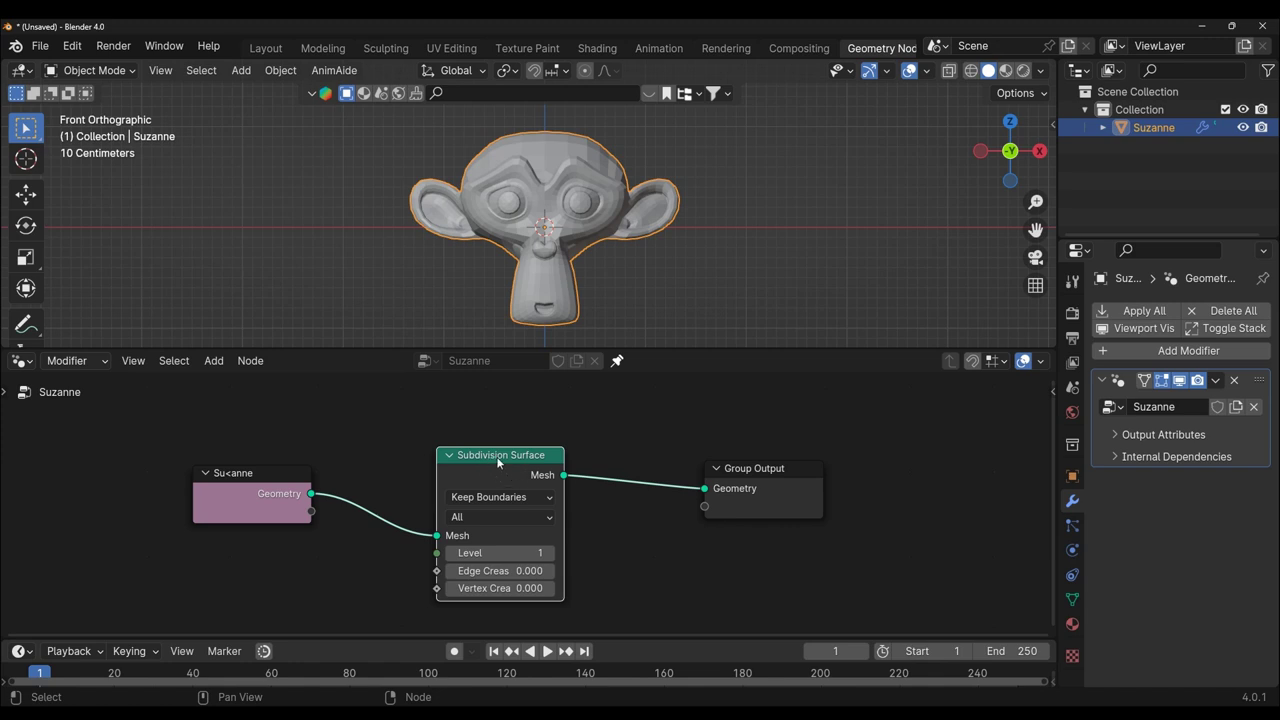
- Mute and unmute the Subdivision Surface node to compare Suzanne with and without smoothing
key("m")
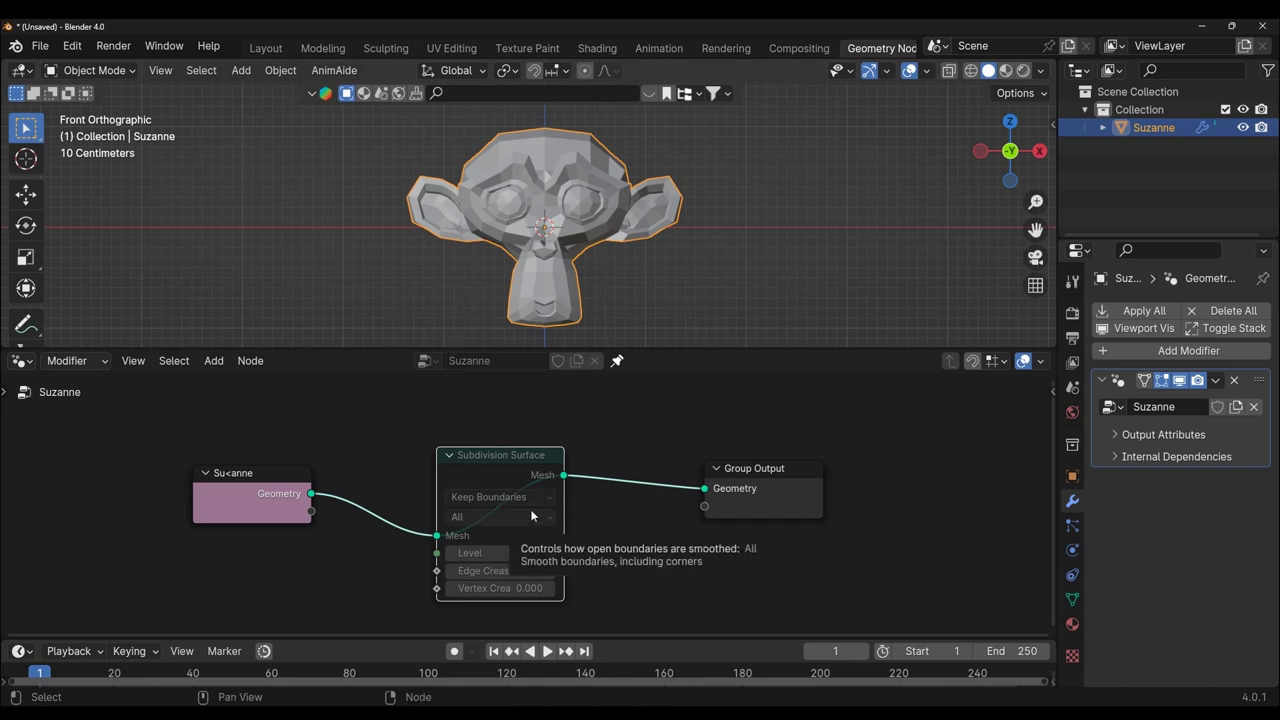
key("m")
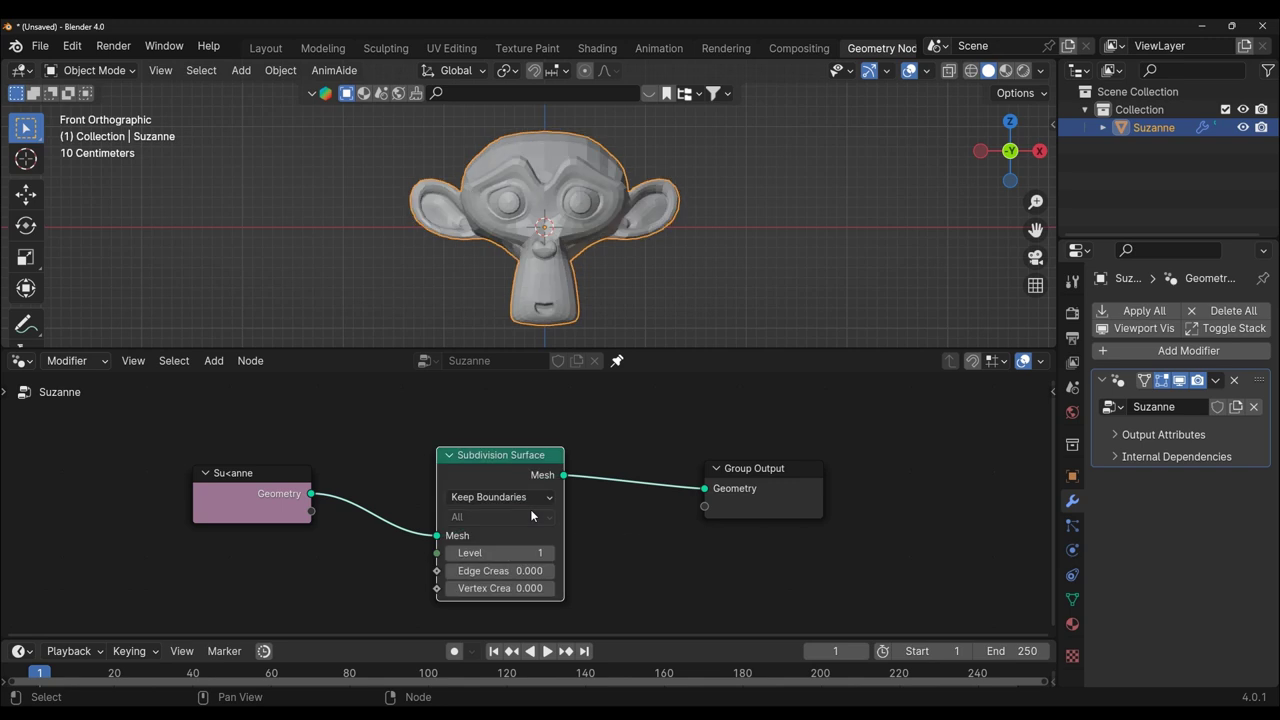
left_click(800, 463)
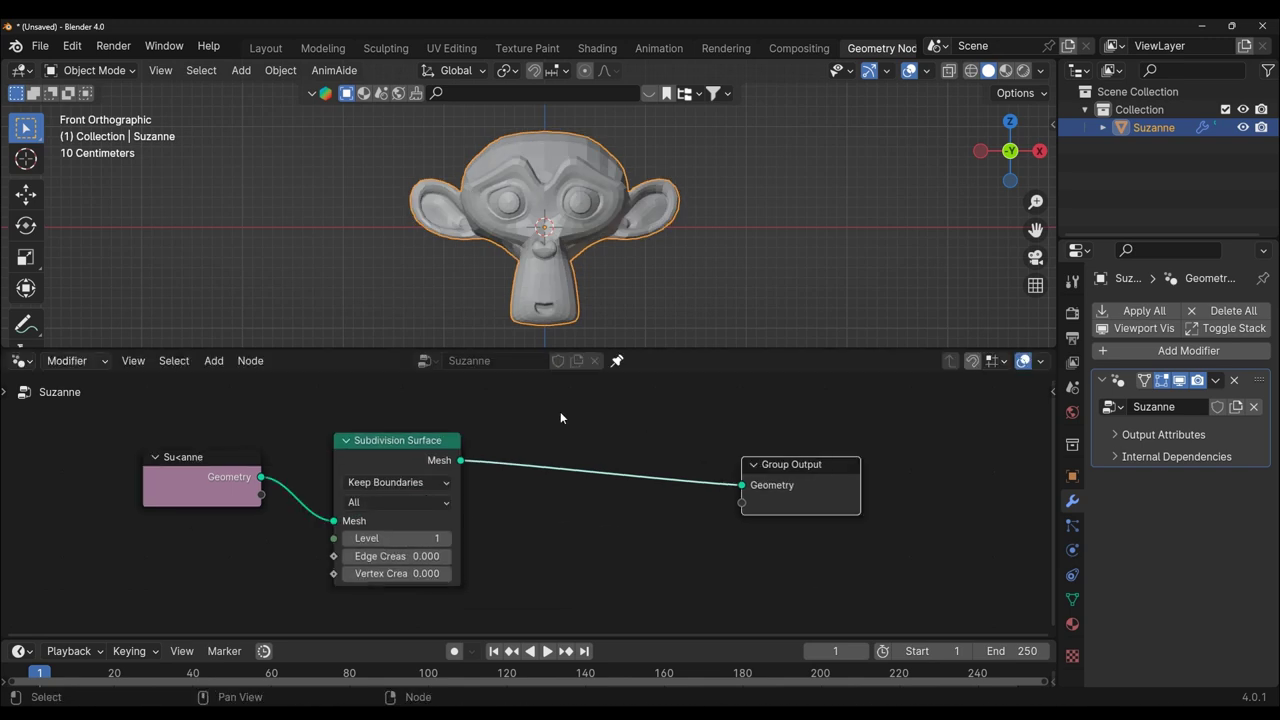
- Insert a Mesh to Volume node on the link before Group Output
key("shift+a")
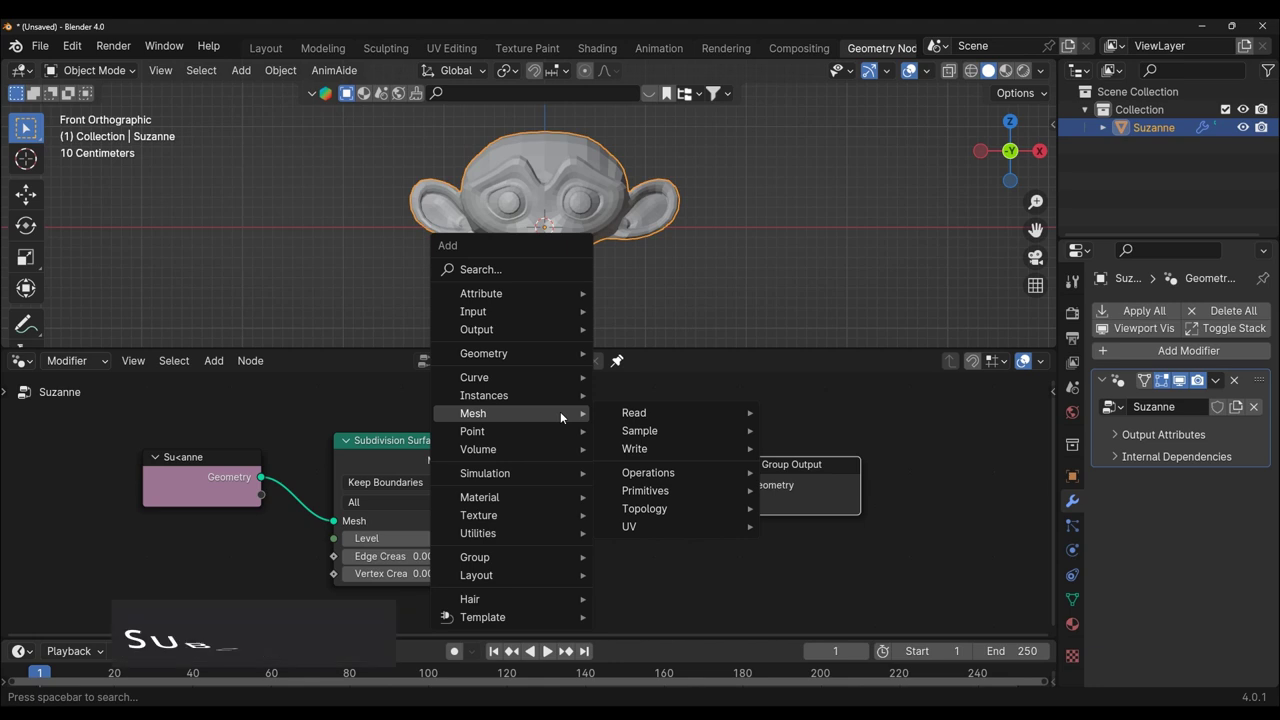
type("s")
key("BackSpace")
type("m")
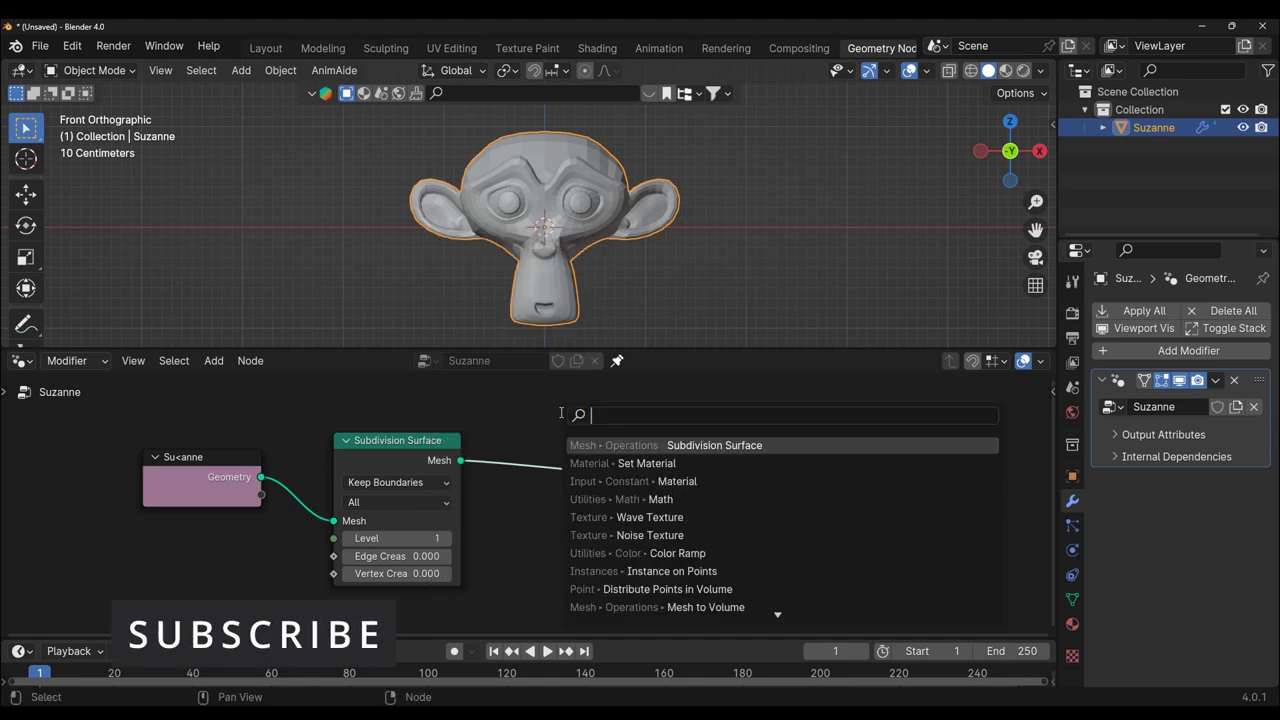
type("esh to")
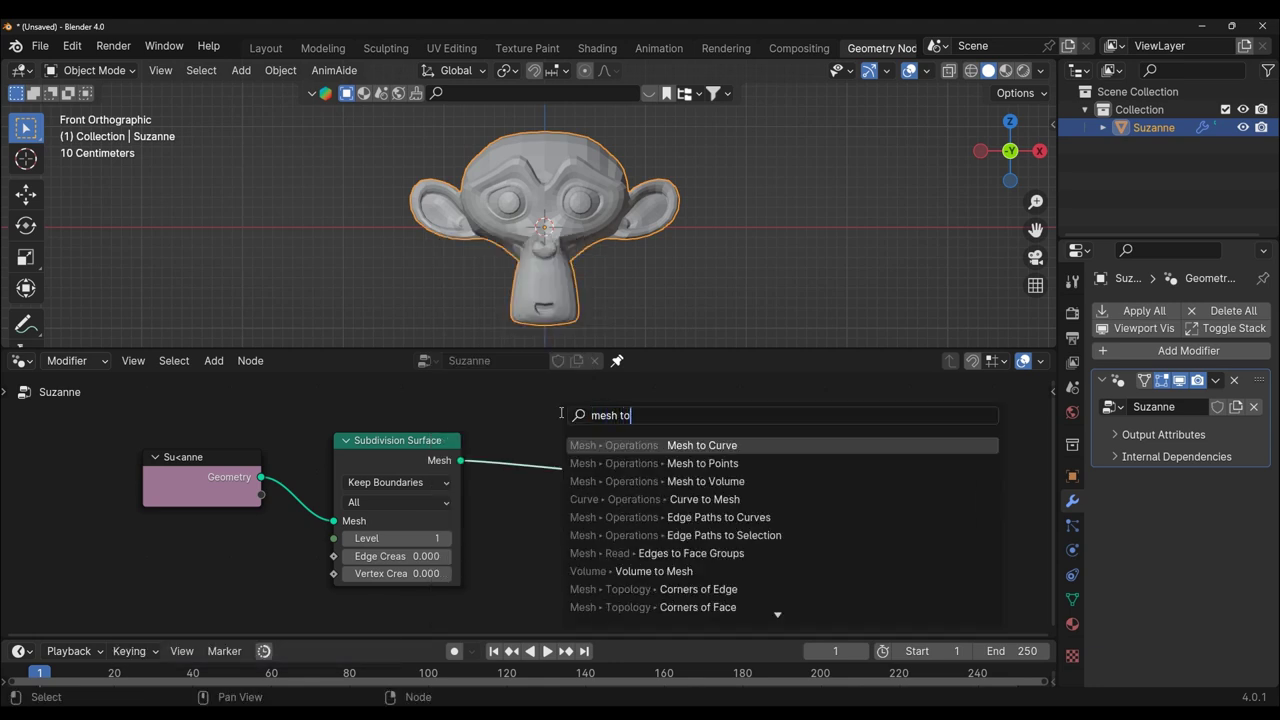
left_click(724, 481)
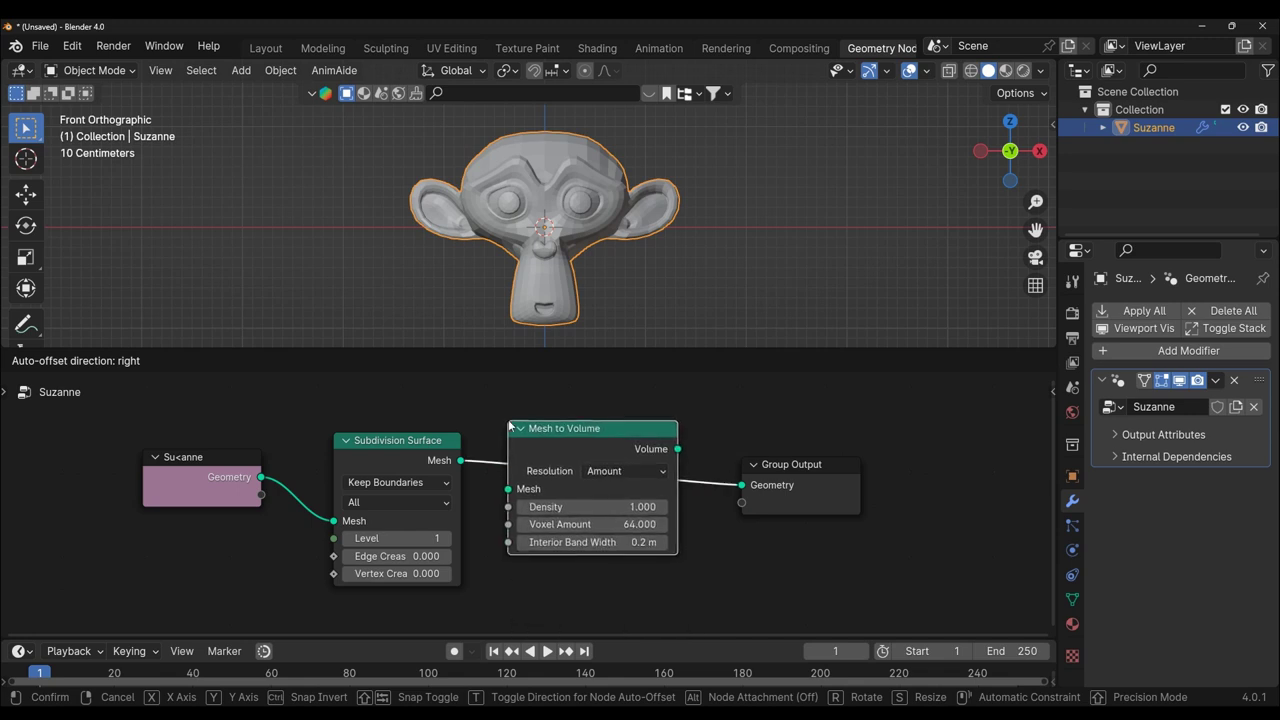
left_click(510, 420)
scroll(702, 263, "down", 2)
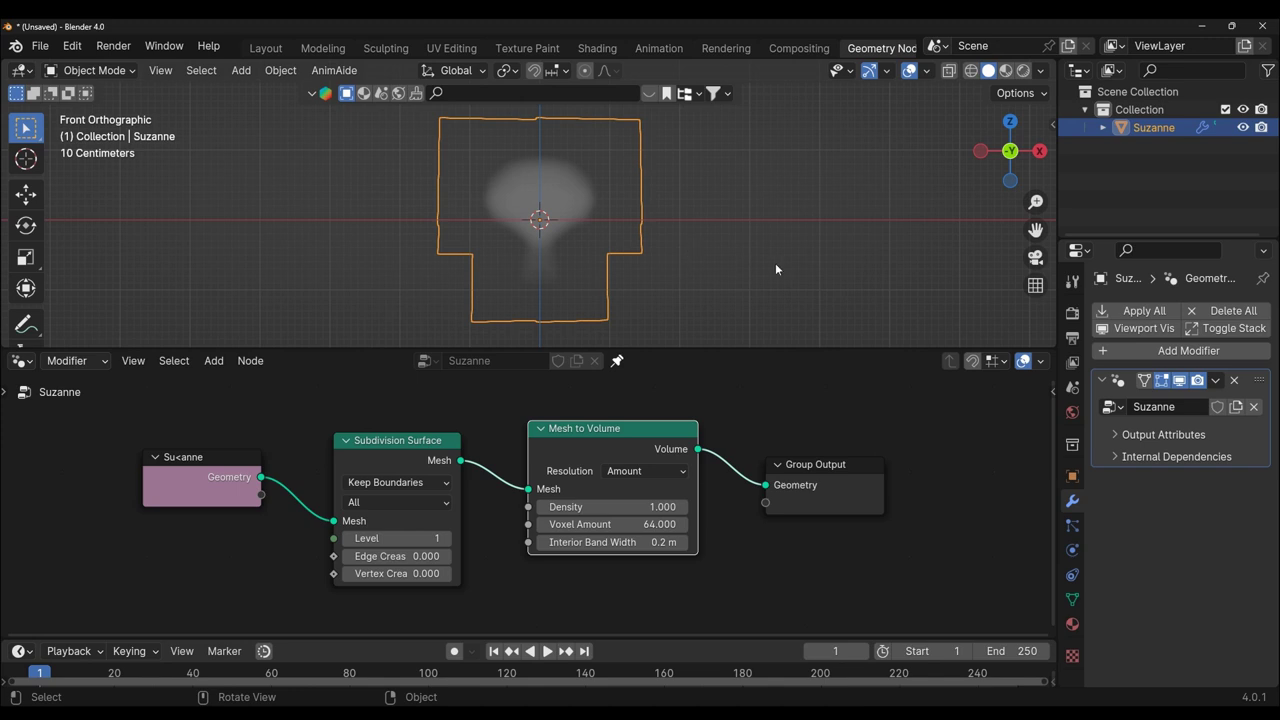
left_click_drag(746, 348, 765, 386)
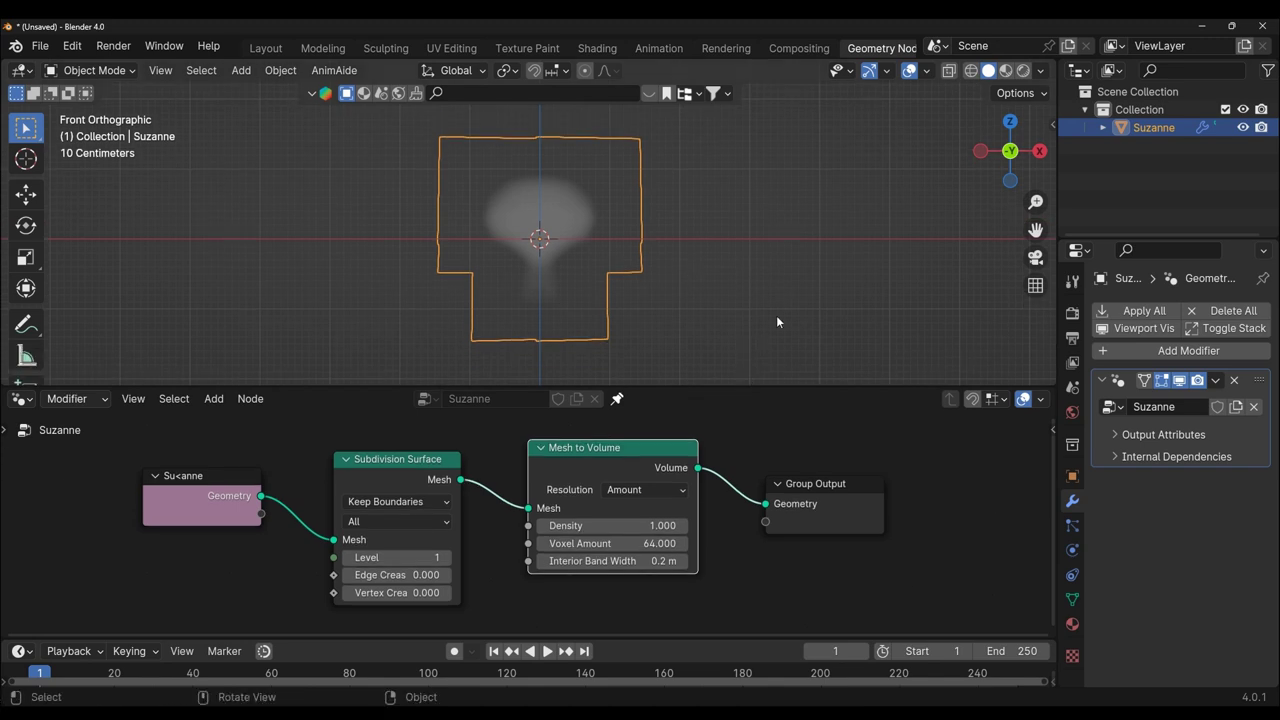
middle_click_drag(777, 321, 605, 325)
scroll(523, 546, "up", 3)
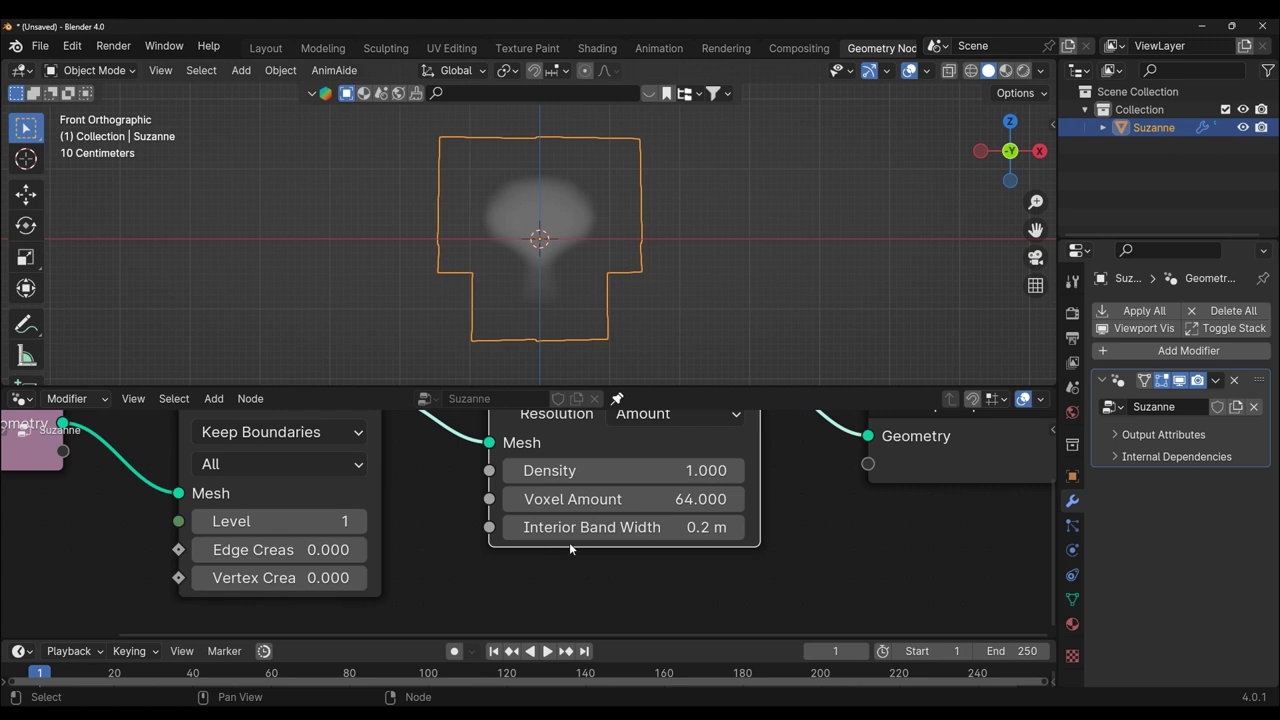
- Set the Mesh to Volume Interior Band Width to 0 m and fit all nodes in view
left_click(620, 527)
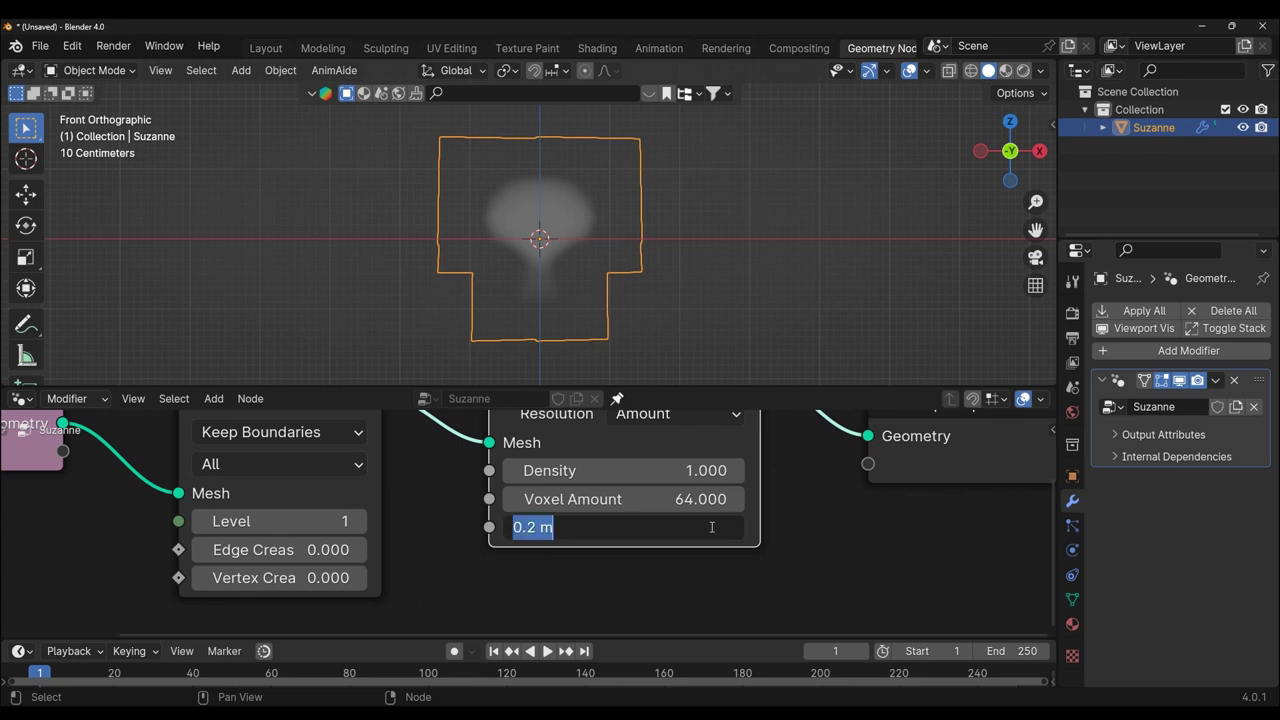
type("0")
key("Return")
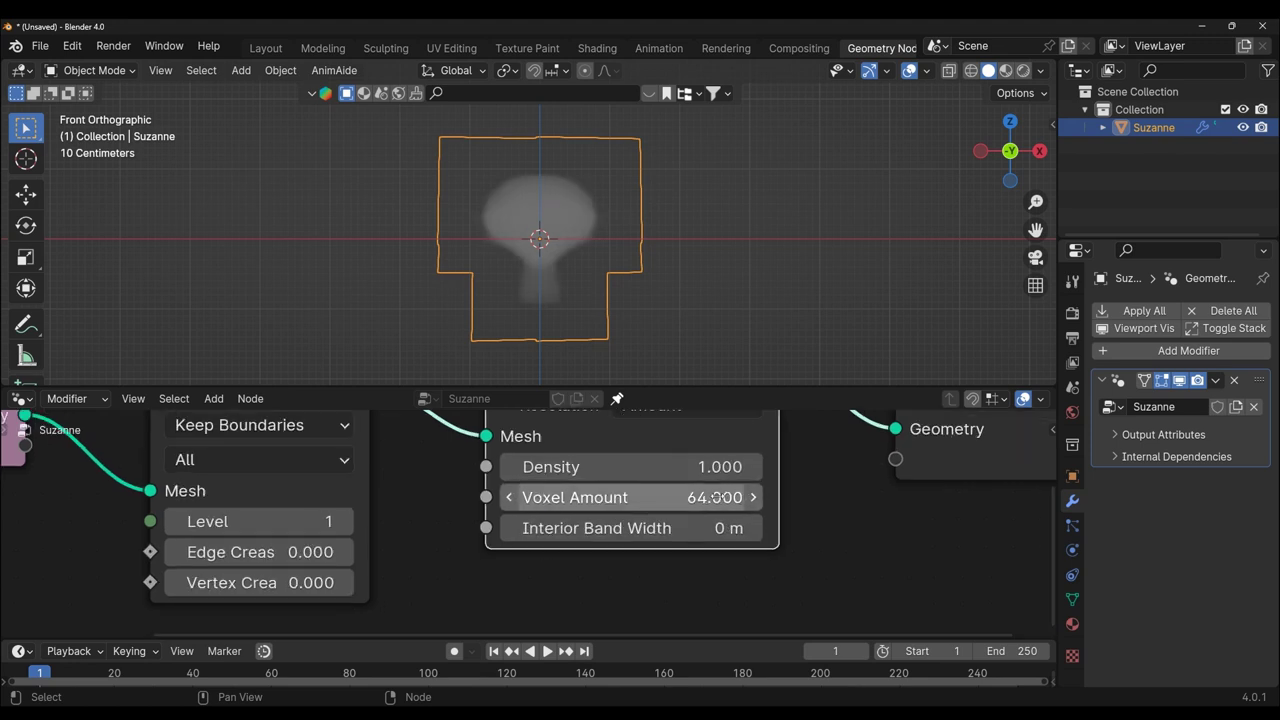
key("Home")
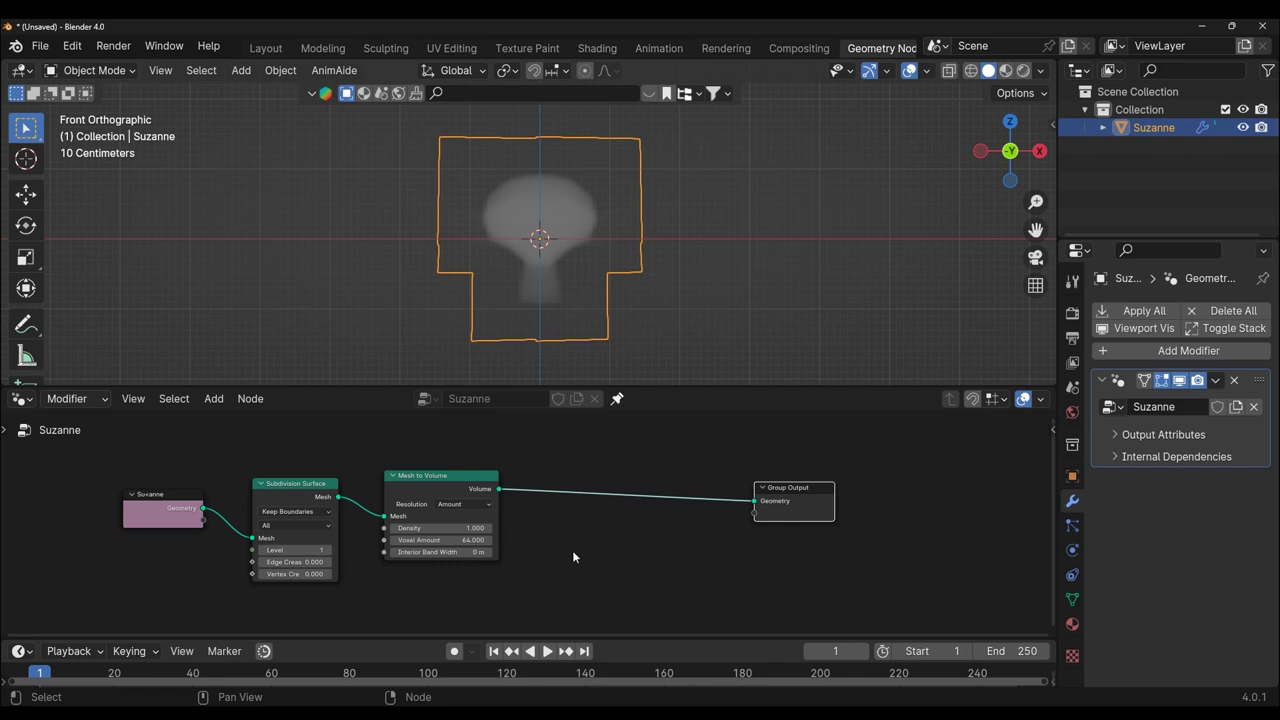
key("shift+a")
- Insert a Distribute Points in Volume node between Mesh to Volume and Group Output
type("s")
key("BackSpace")
type("d")
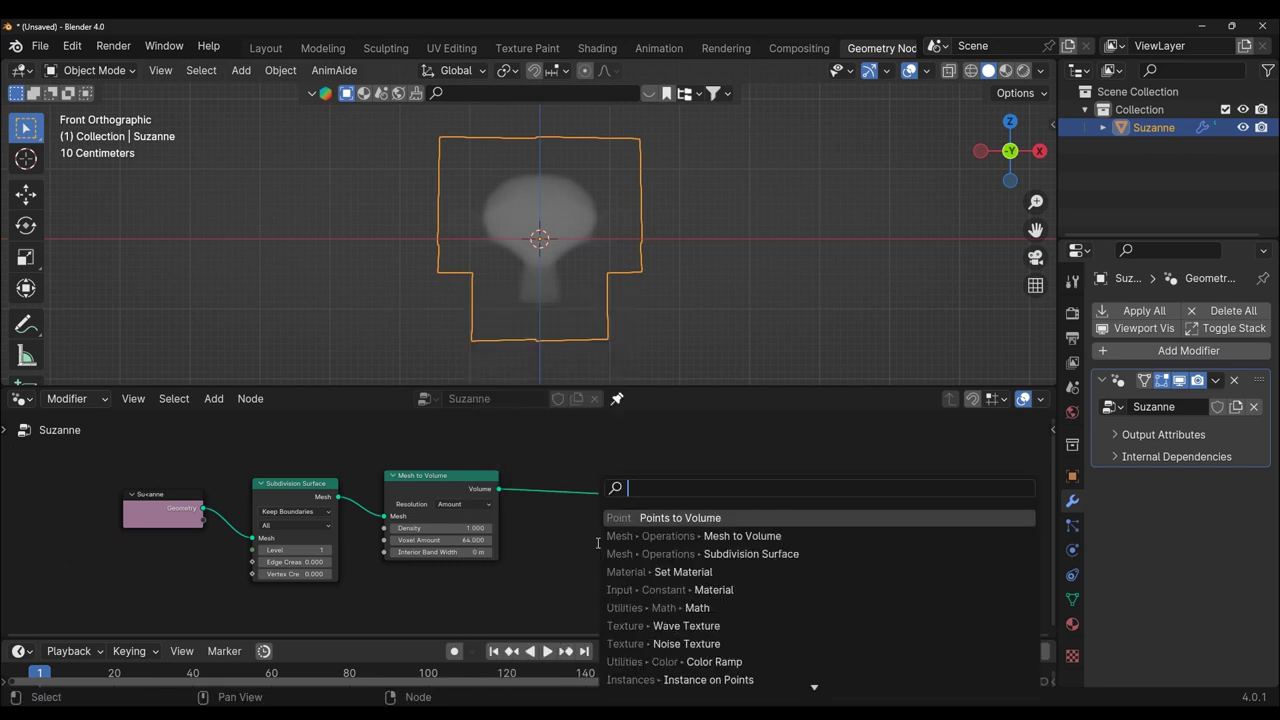
type("istribute p")
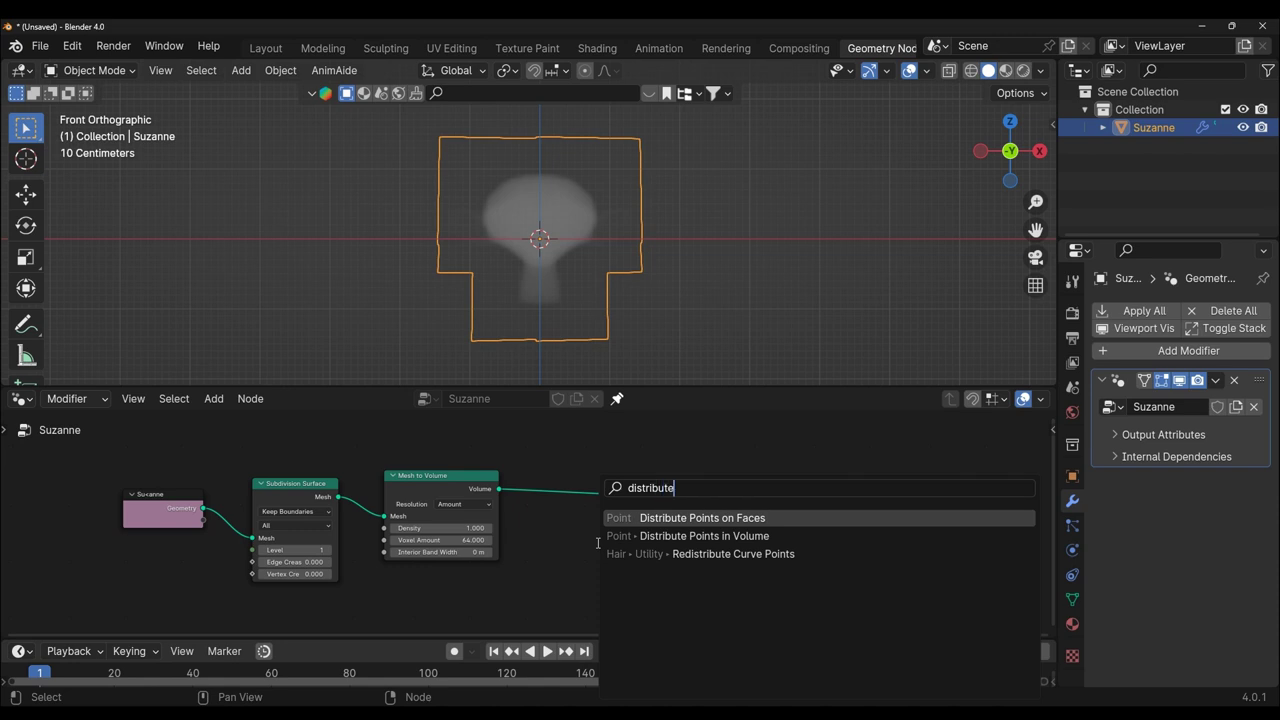
left_click(690, 536)
left_click_drag(740, 550, 684, 540)
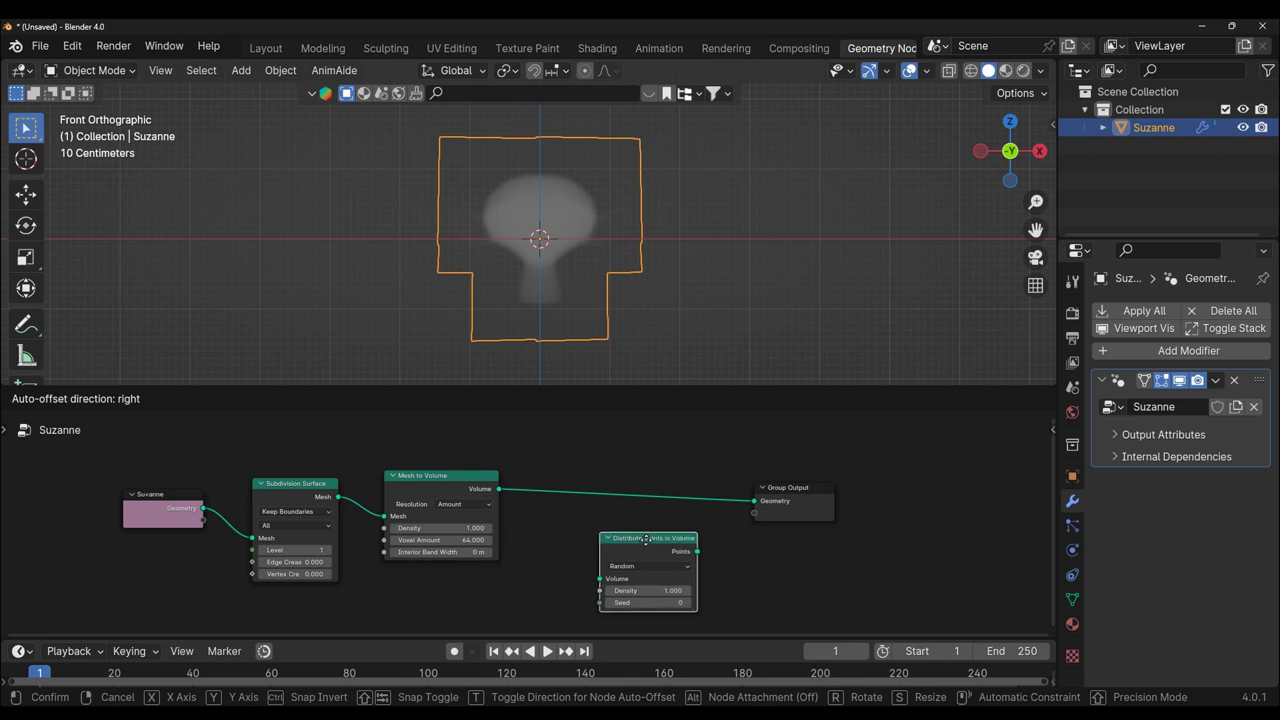
left_click(597, 476)
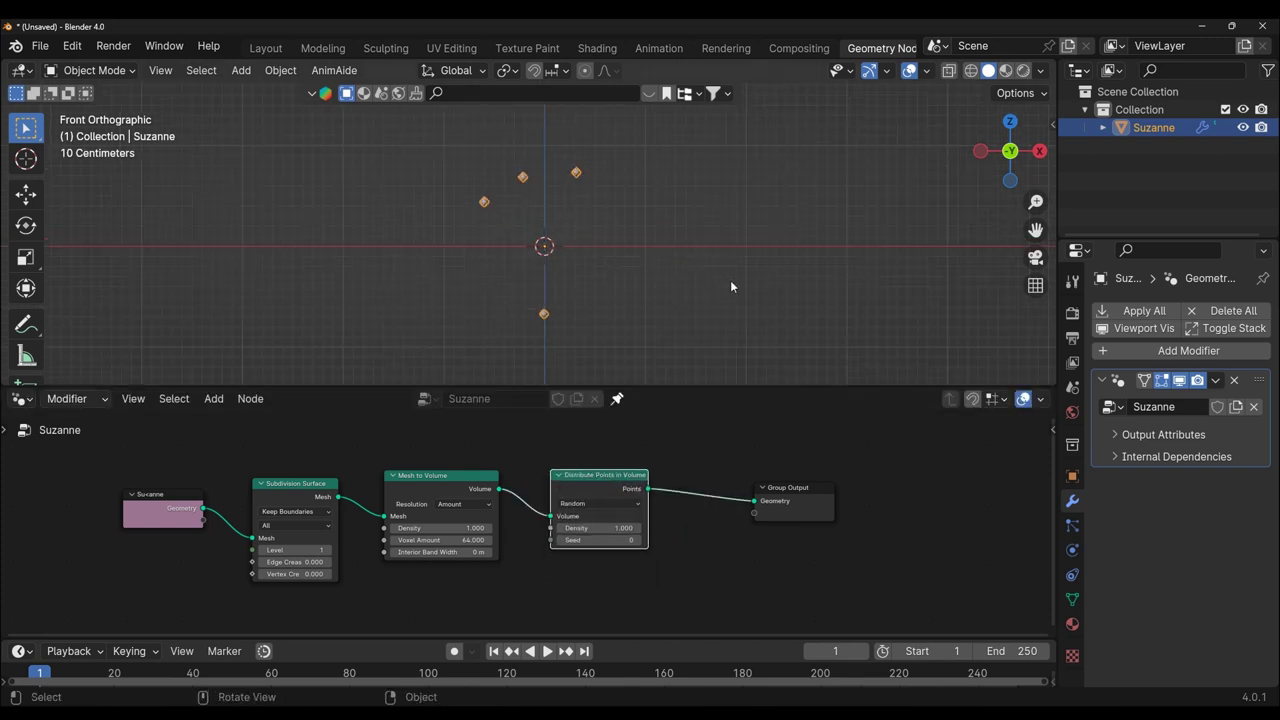
- Raise the point Density to 50 and then 150, orbiting to check the spread
mouse_move(730, 287)
middle_mouse_down()
mouse_move(551, 295)
mouse_move(730, 298)
middle_mouse_up()
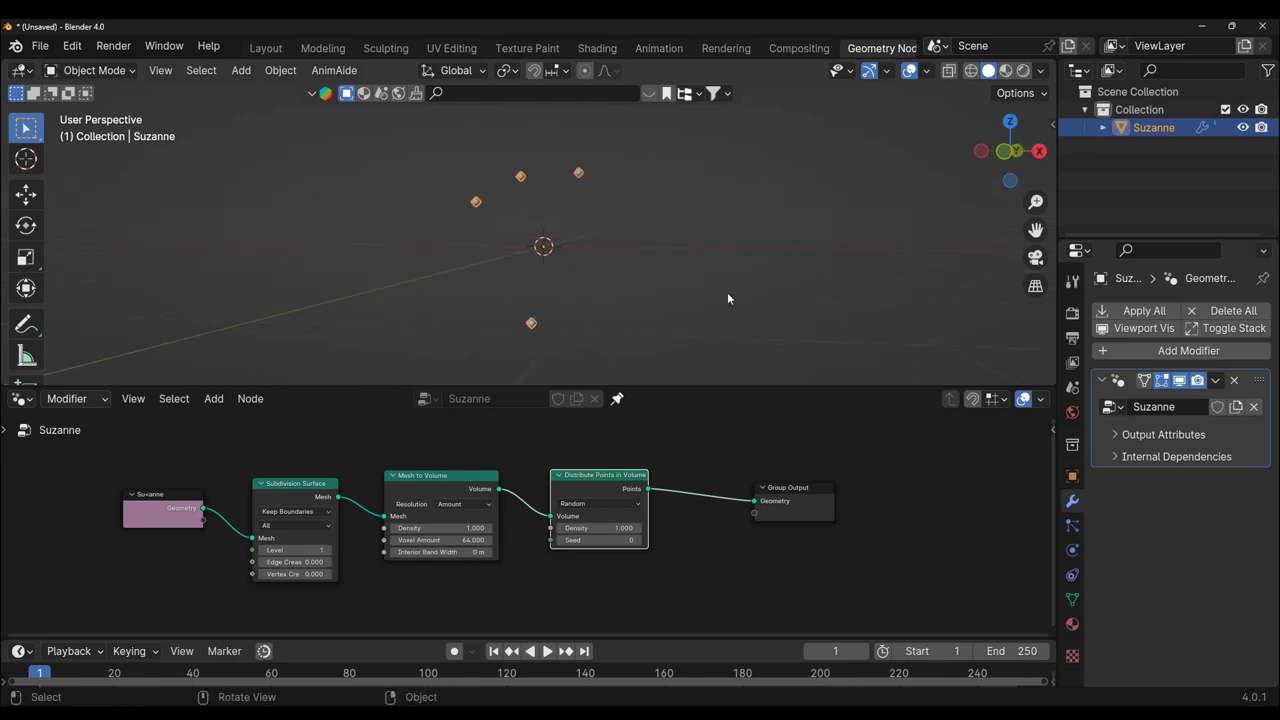
scroll(715, 550, "up", 2)
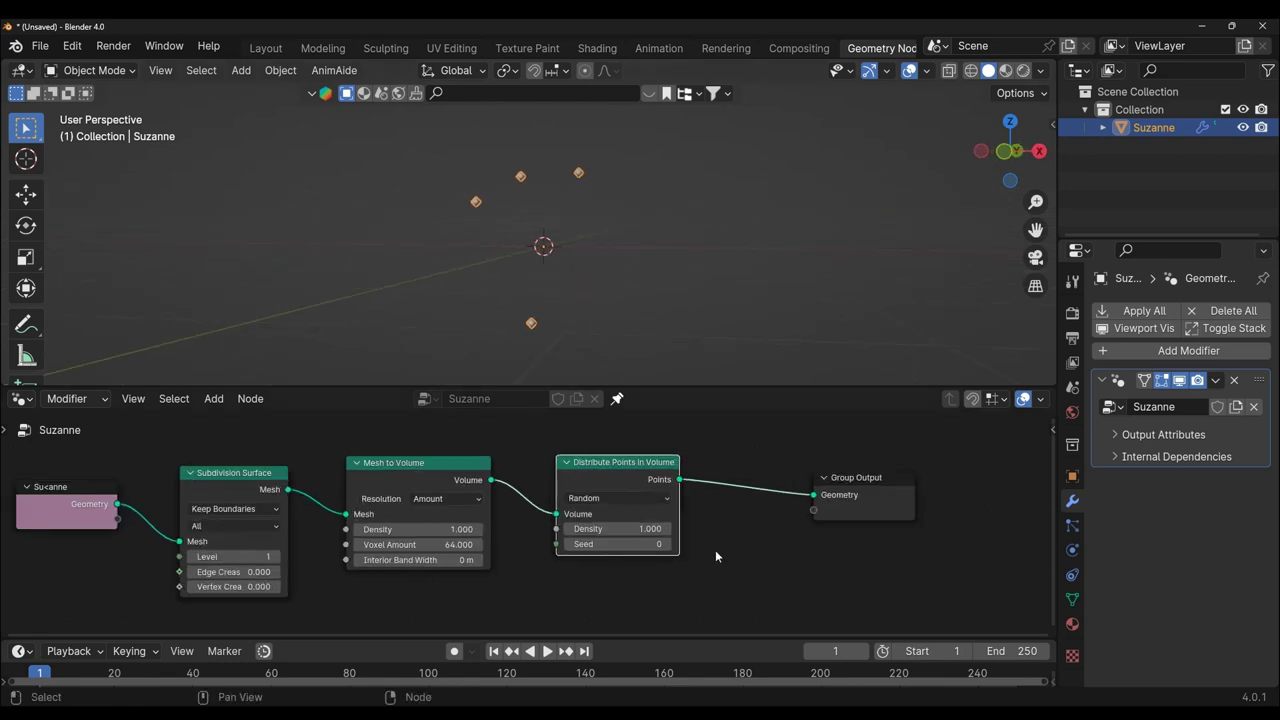
double_click(665, 528)
key("BackSpace")
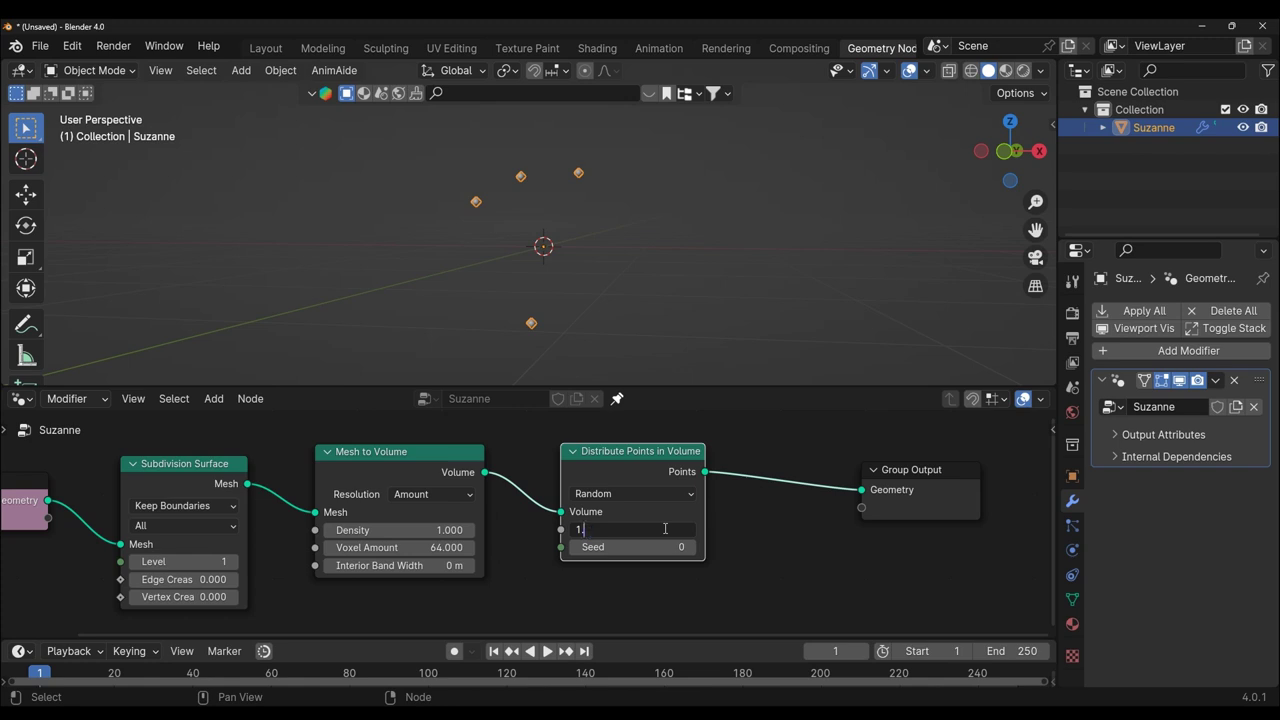
type("50")
key("Return")
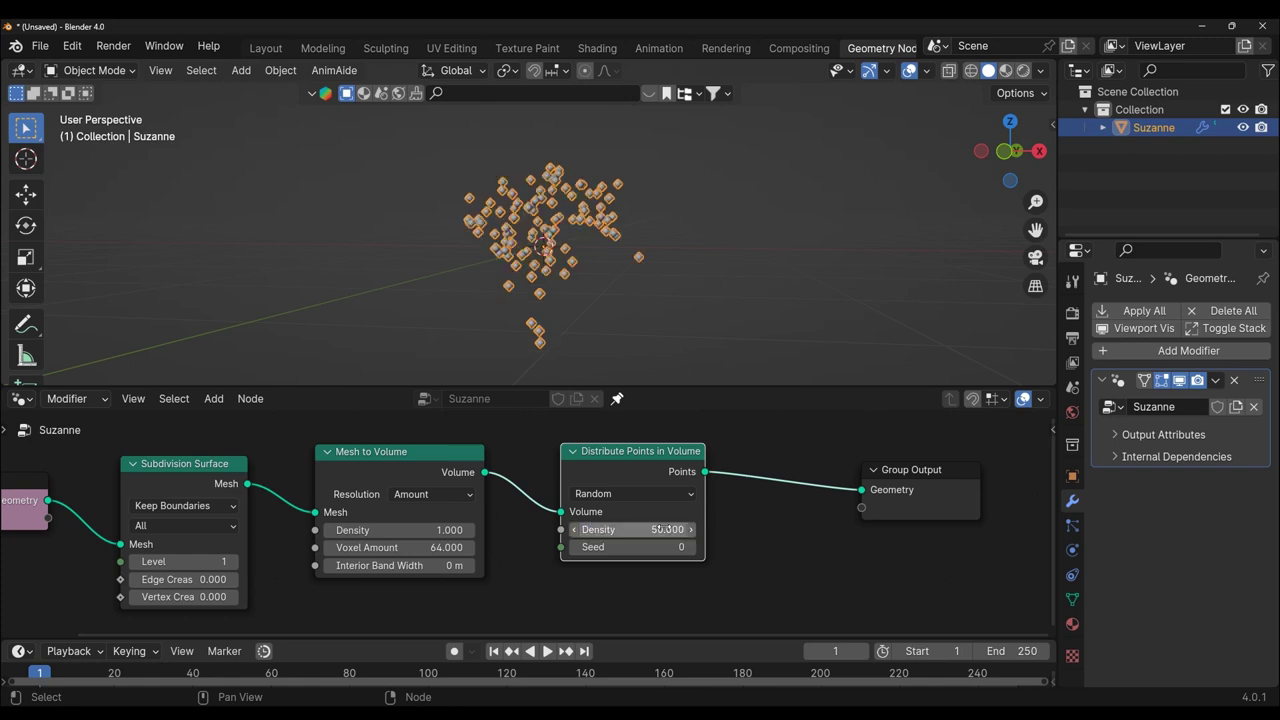
middle_click_drag(720, 230, 774, 201)
double_click(656, 527)
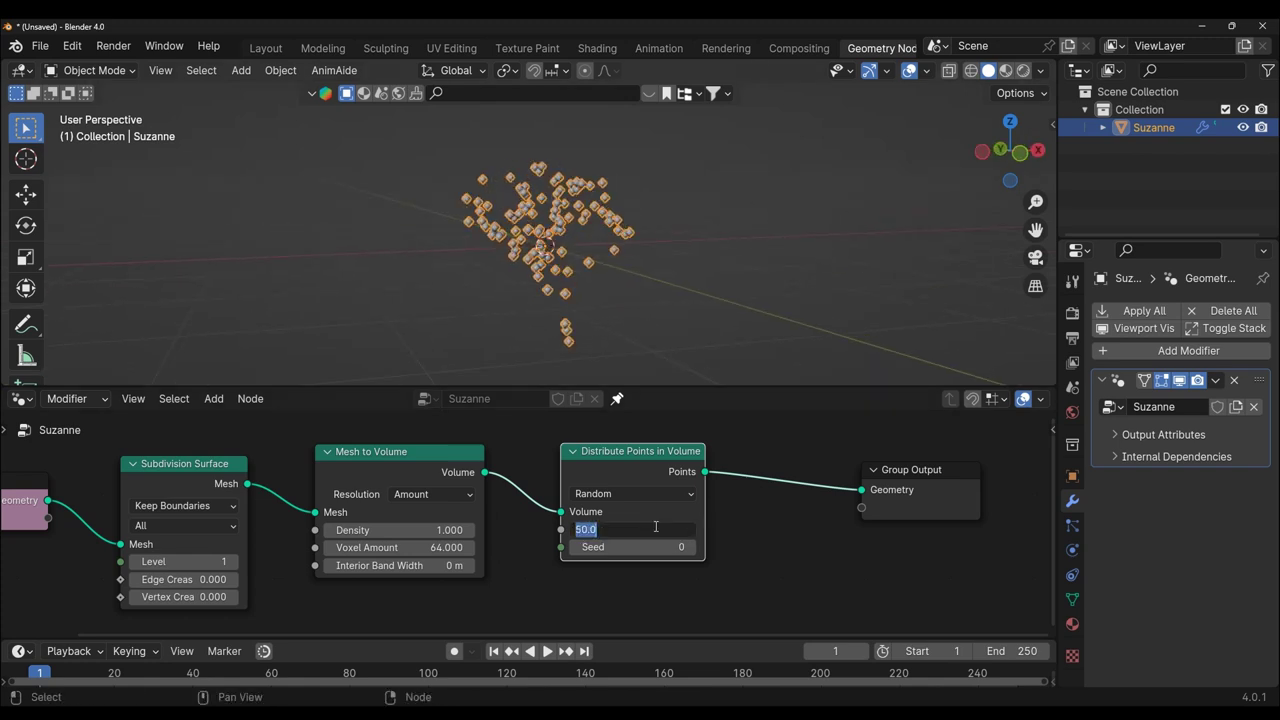
type("150")
key("Return")
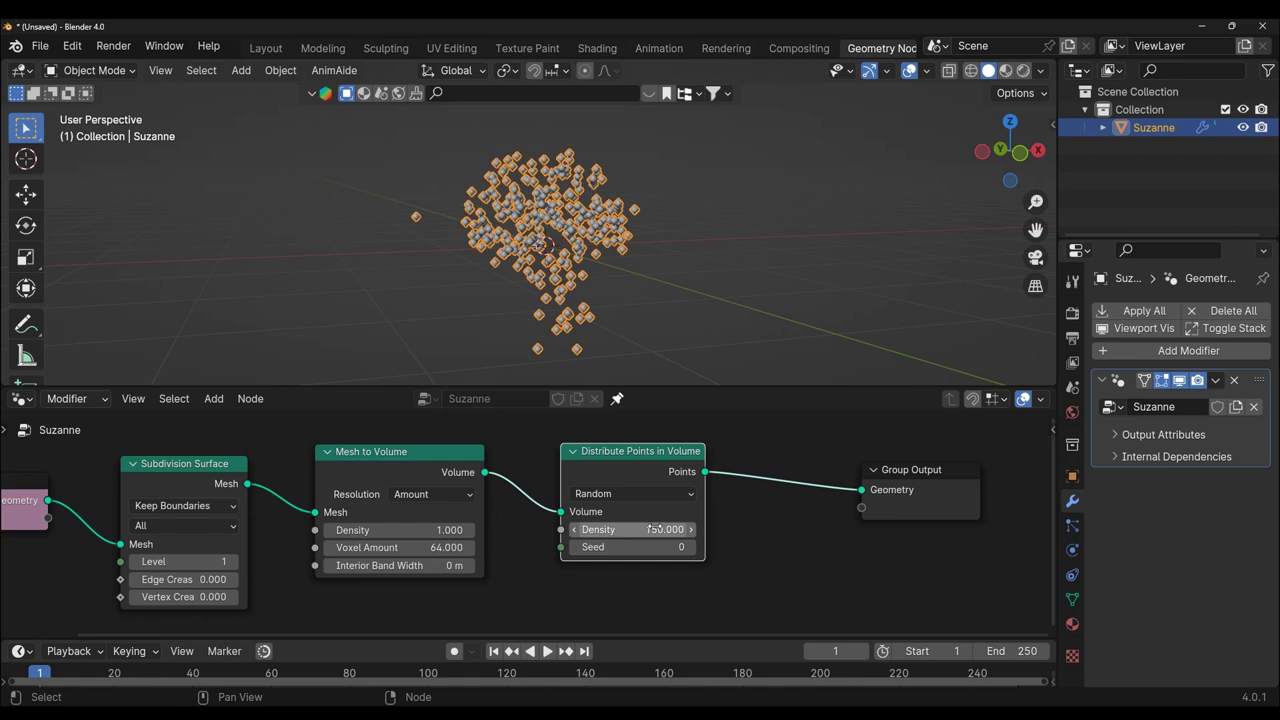
- Set the Density to 350 and orbit to inspect the dense point cloud
mouse_move(760, 330)
middle_mouse_down()
mouse_move(686, 276)
mouse_move(605, 271)
mouse_move(672, 271)
mouse_move(640, 330)
middle_mouse_up()
double_click(637, 527)
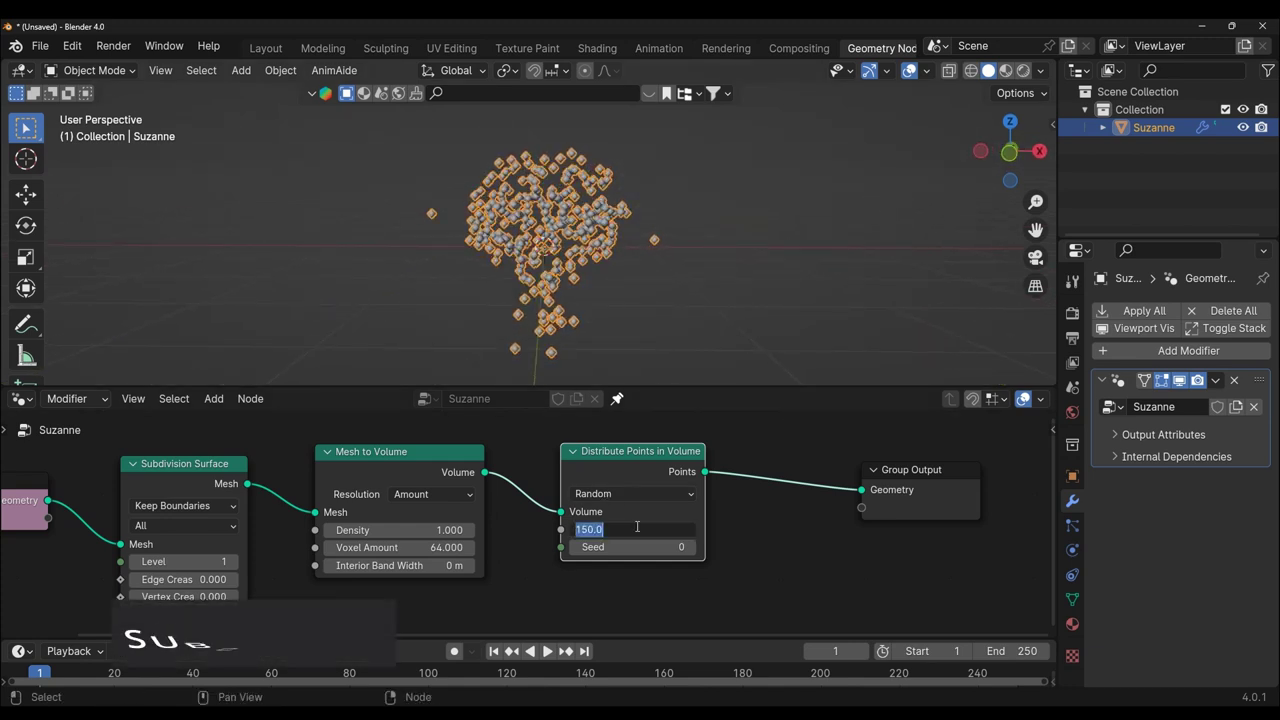
type("350")
key("Return")
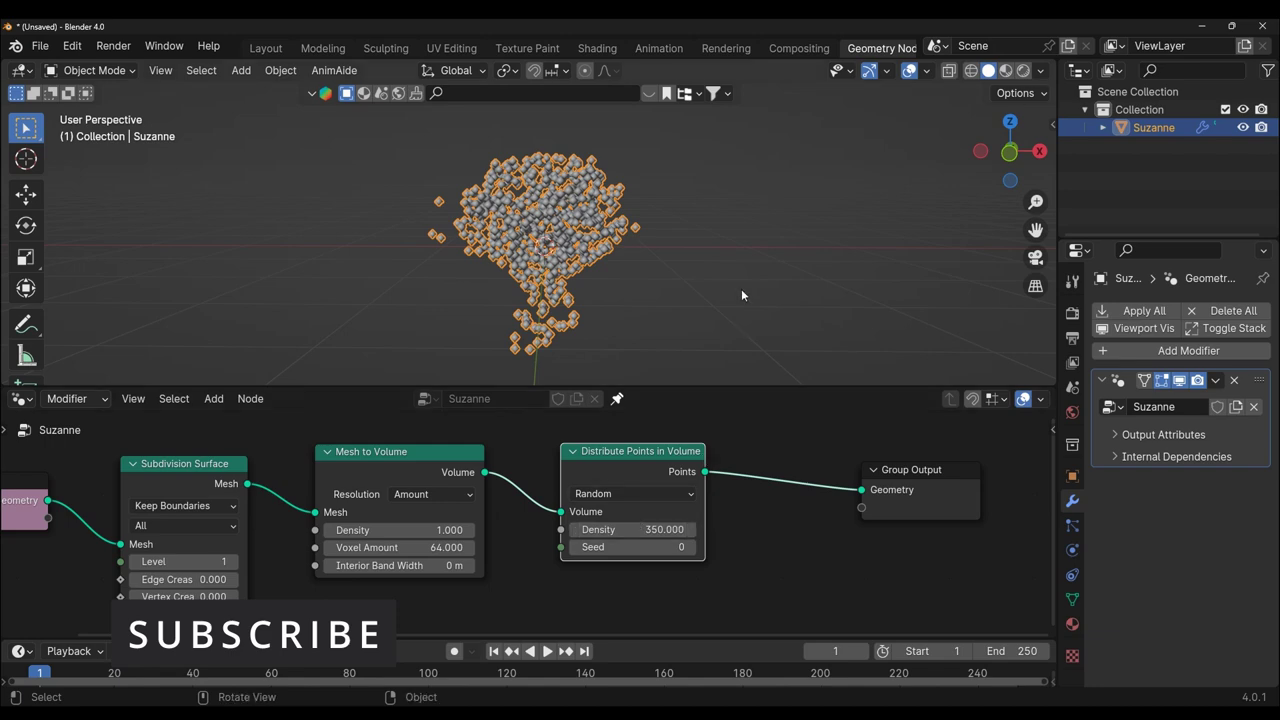
mouse_move(741, 288)
middle_mouse_down()
mouse_move(524, 280)
mouse_move(660, 290)
middle_mouse_up()
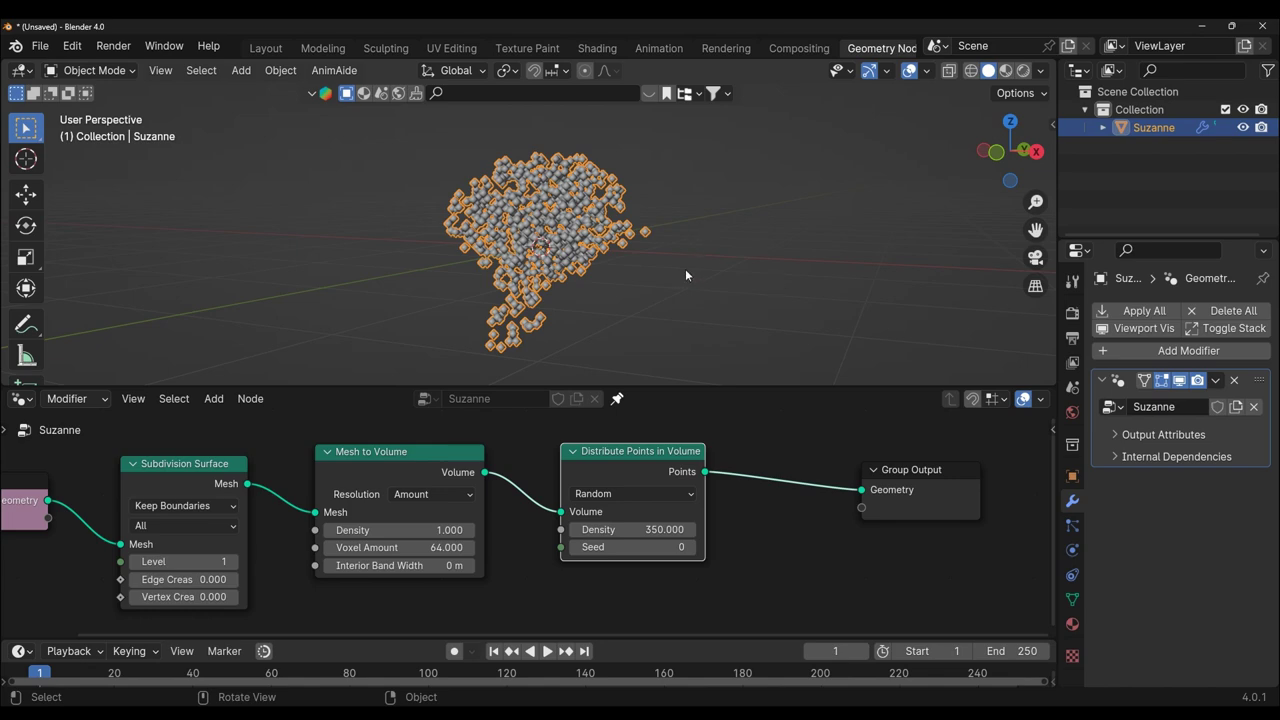
- Insert an Instance on Points node after Distribute Points in Volume and frame all nodes
scroll(687, 272, "up", 2)
scroll(687, 272, "up", 3)
scroll(730, 273, "down", 1)
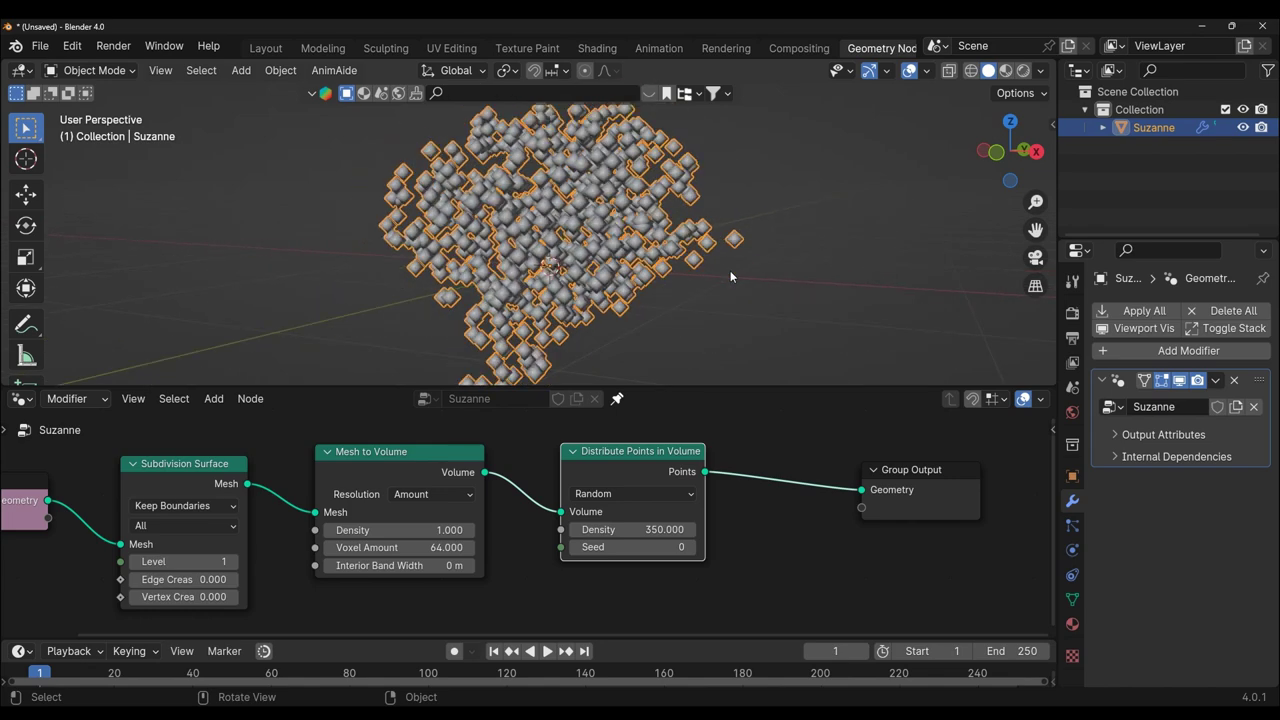
scroll(730, 273, "down", 4)
scroll(730, 273, "down", 1)
key("Home")
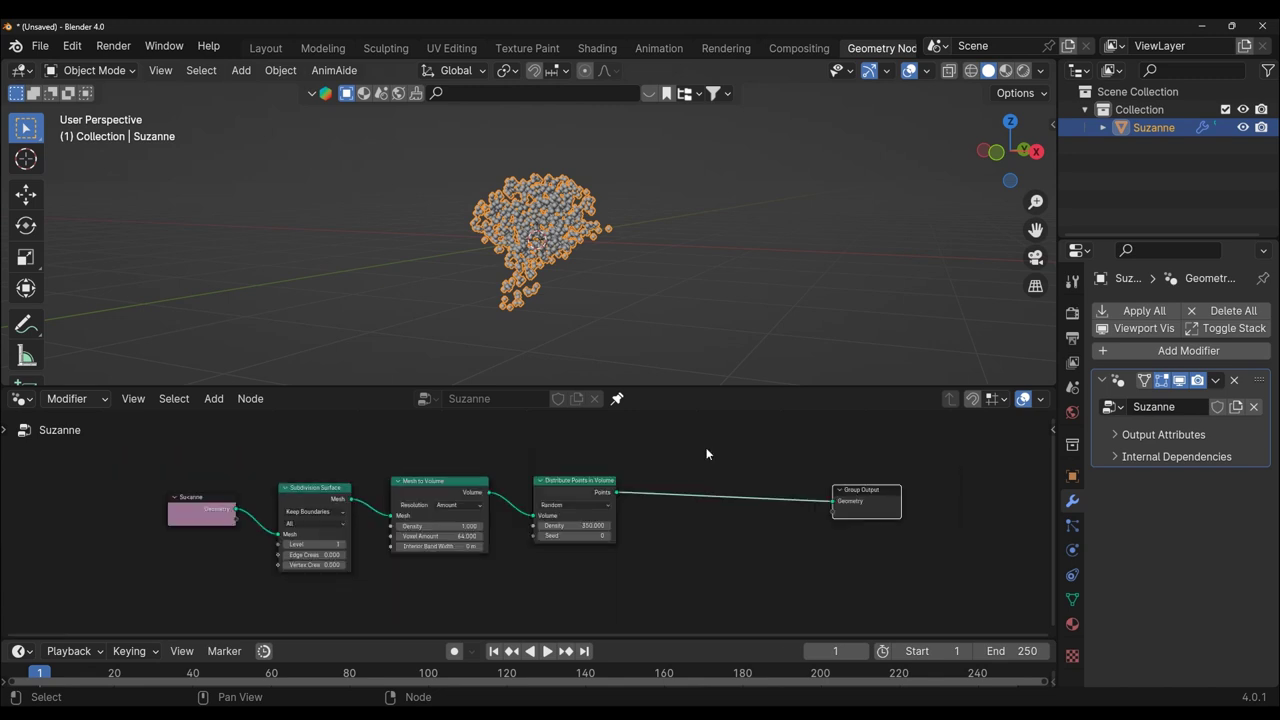
key("shift+a")
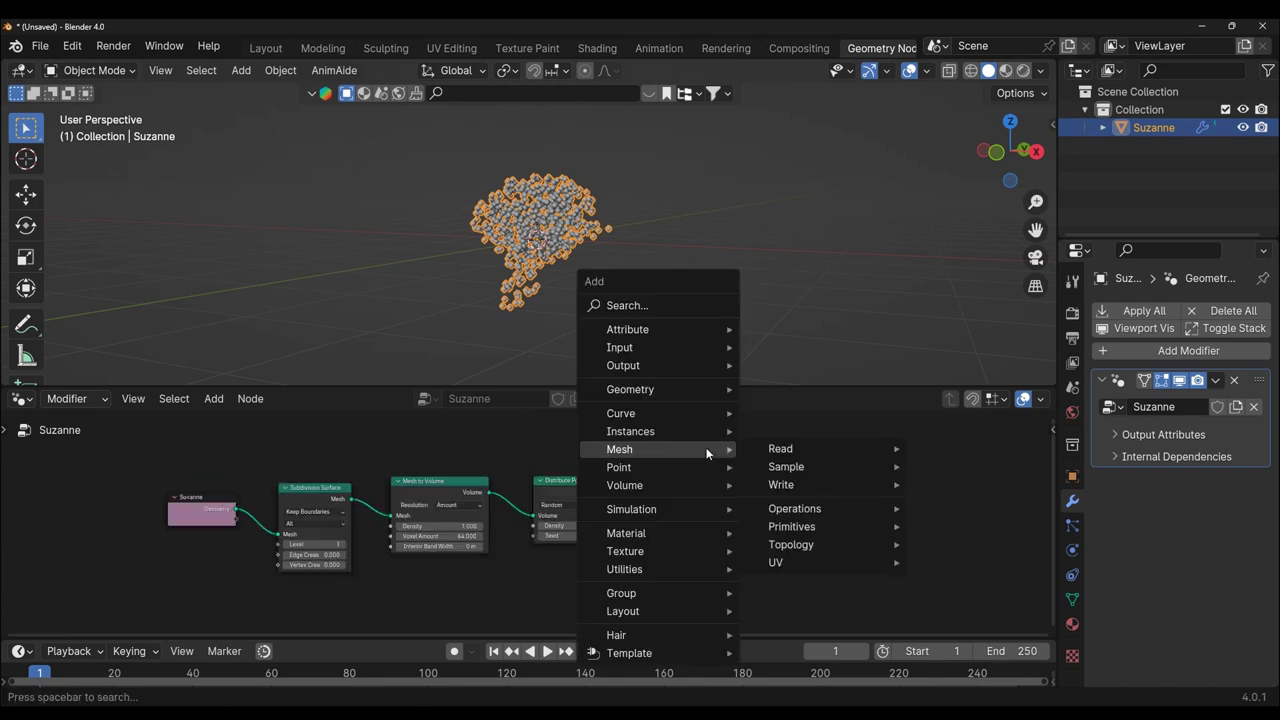
type("in")
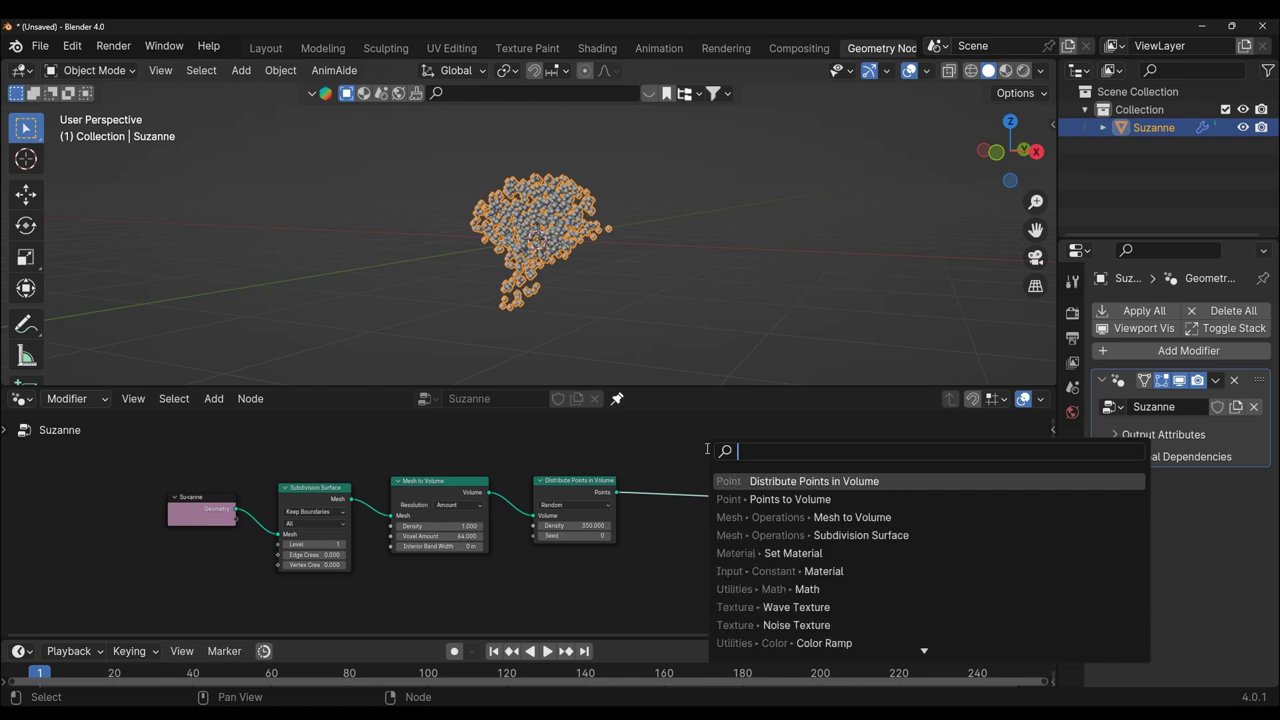
type("sta")
key("Down")
key("Down")
key("Down")
key("Down")
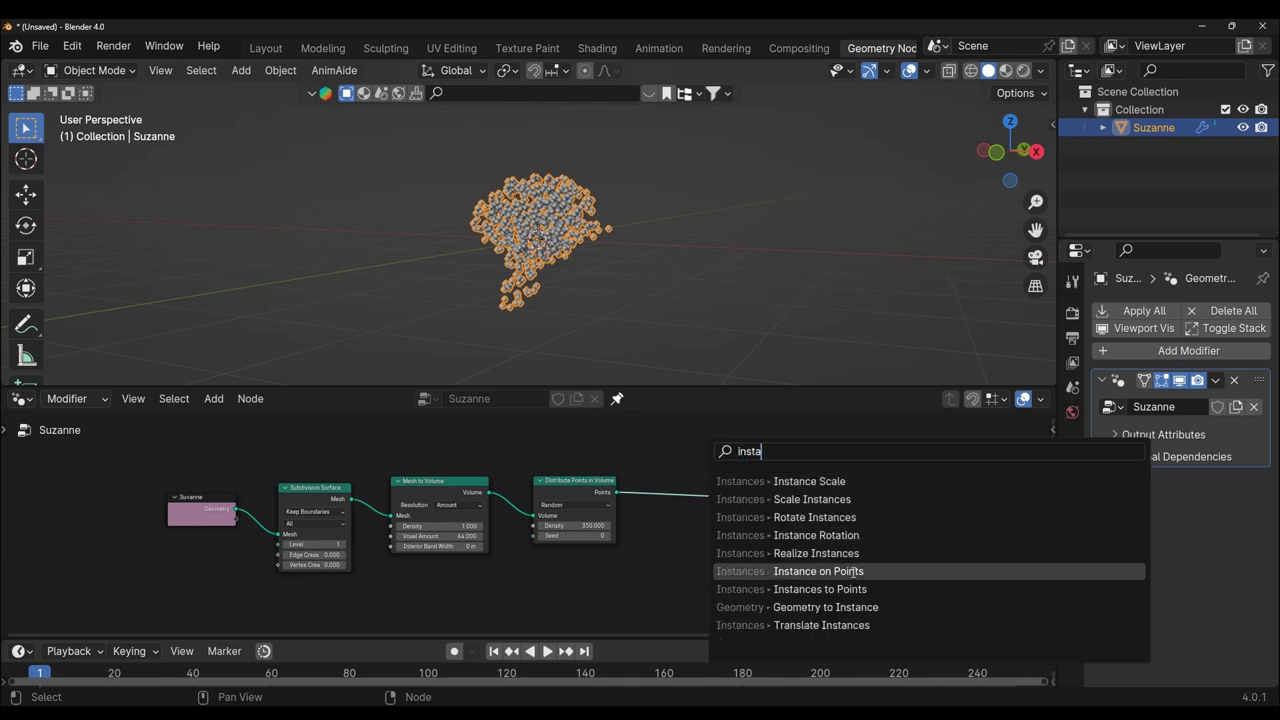
key("Return")
left_click(686, 474)
key("Home")
key("Home")
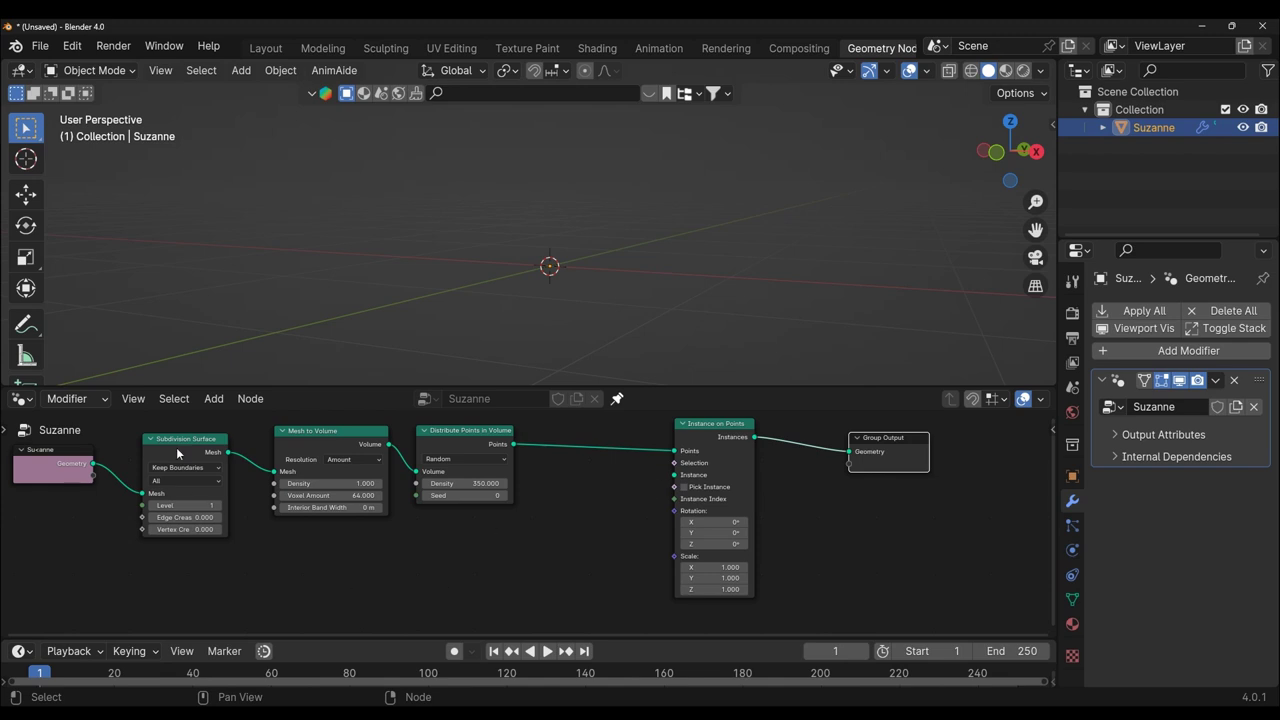
- Add an Ico Sphere primitive node and place it below the node chain
left_click(212, 400)
mouse_move(360, 251)
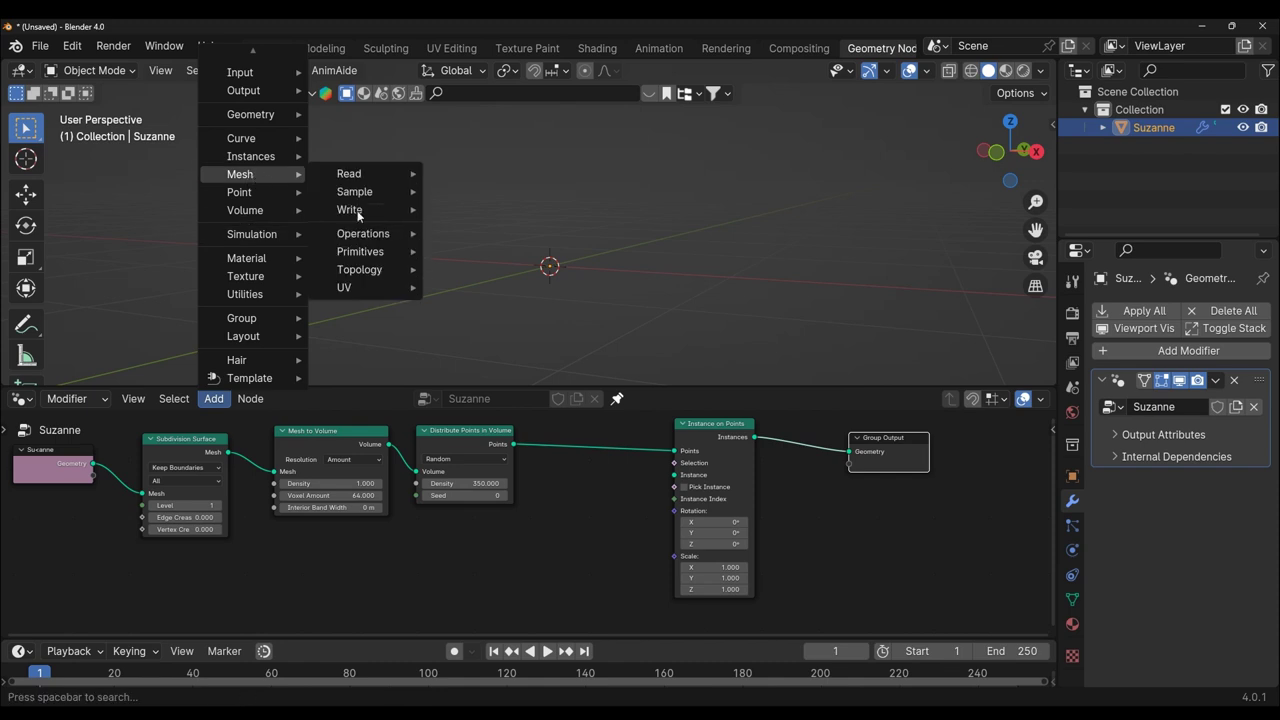
left_click(478, 323)
left_click(517, 476)
scroll(434, 581, "down", 5)
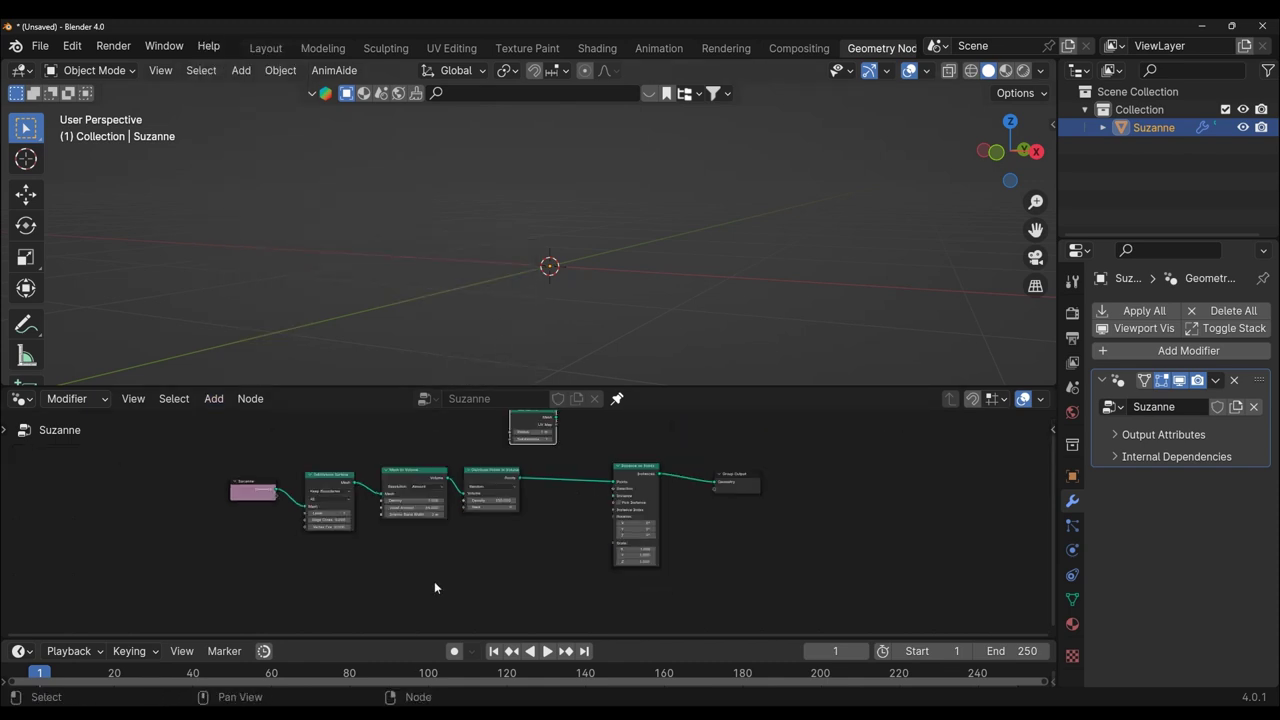
scroll(523, 543, "up", 4)
scroll(520, 540, "up", 2)
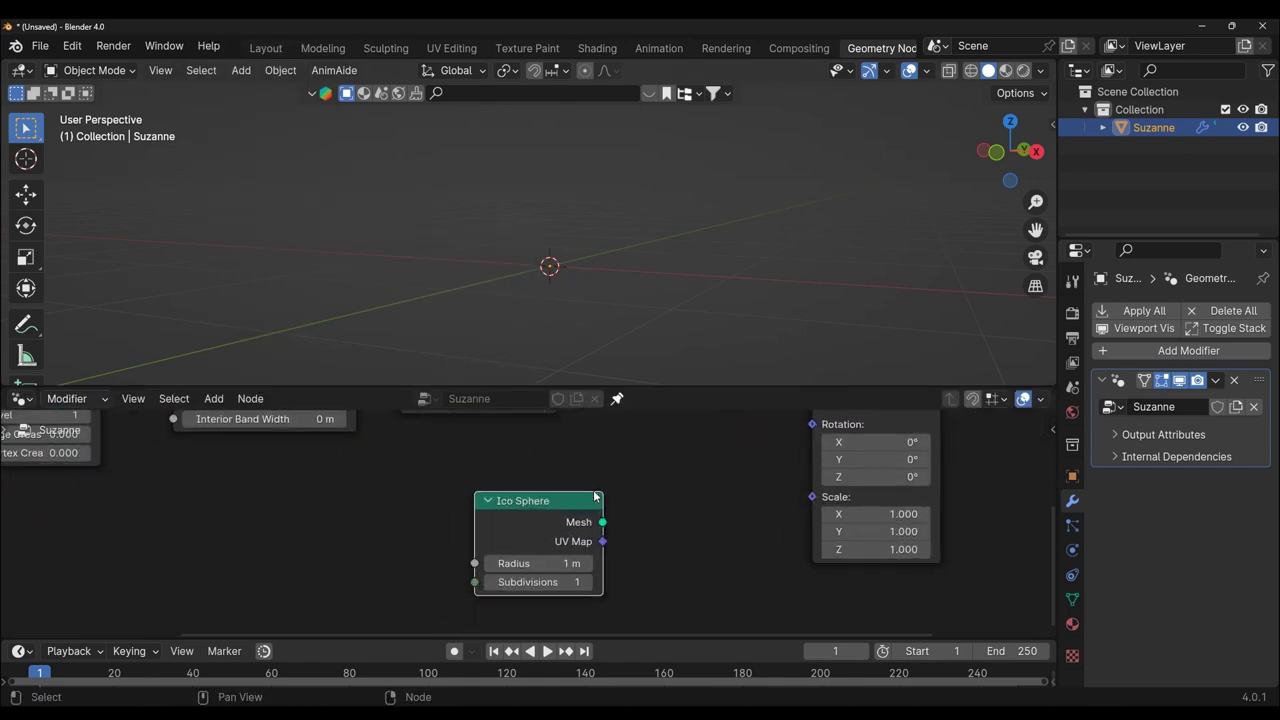
middle_click_drag(456, 514, 494, 618)
- Connect the Ico Sphere mesh to the Instance socket of Instance on Points
mouse_move(424, 568)
left_mouse_down()
mouse_move(442, 532)
mouse_move(778, 581)
left_mouse_up()
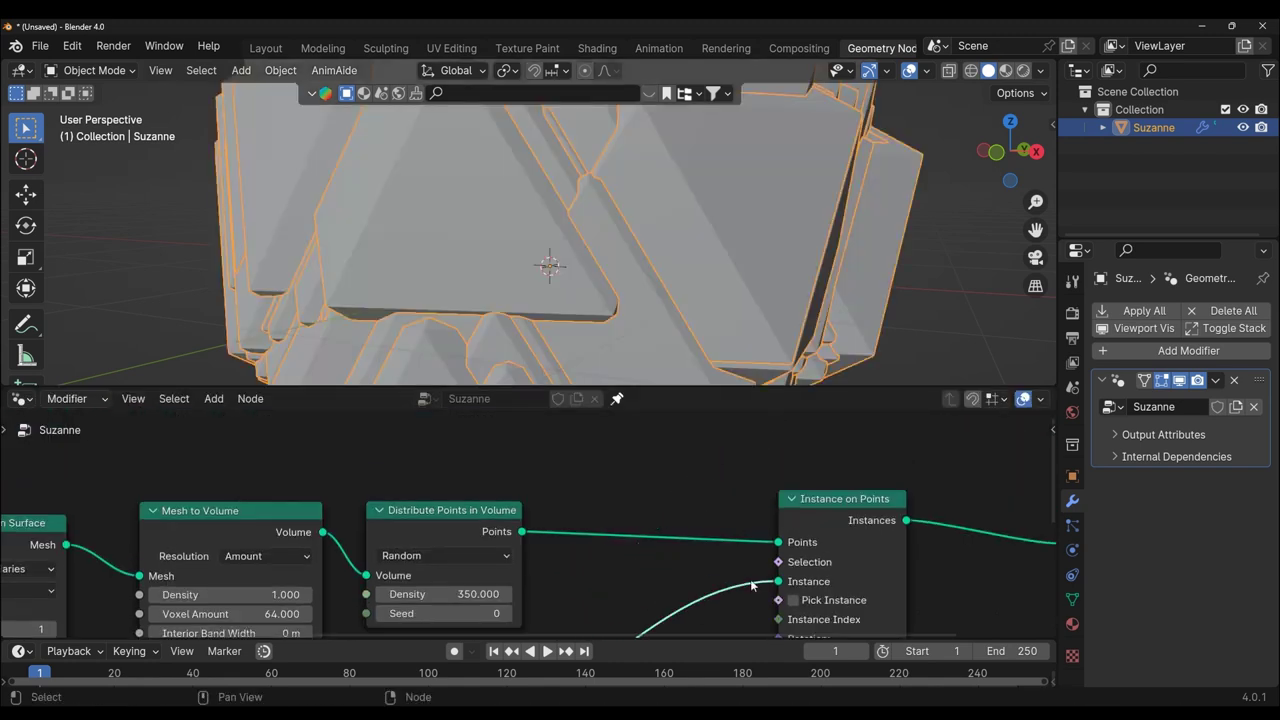
middle_click_drag(551, 315, 660, 315)
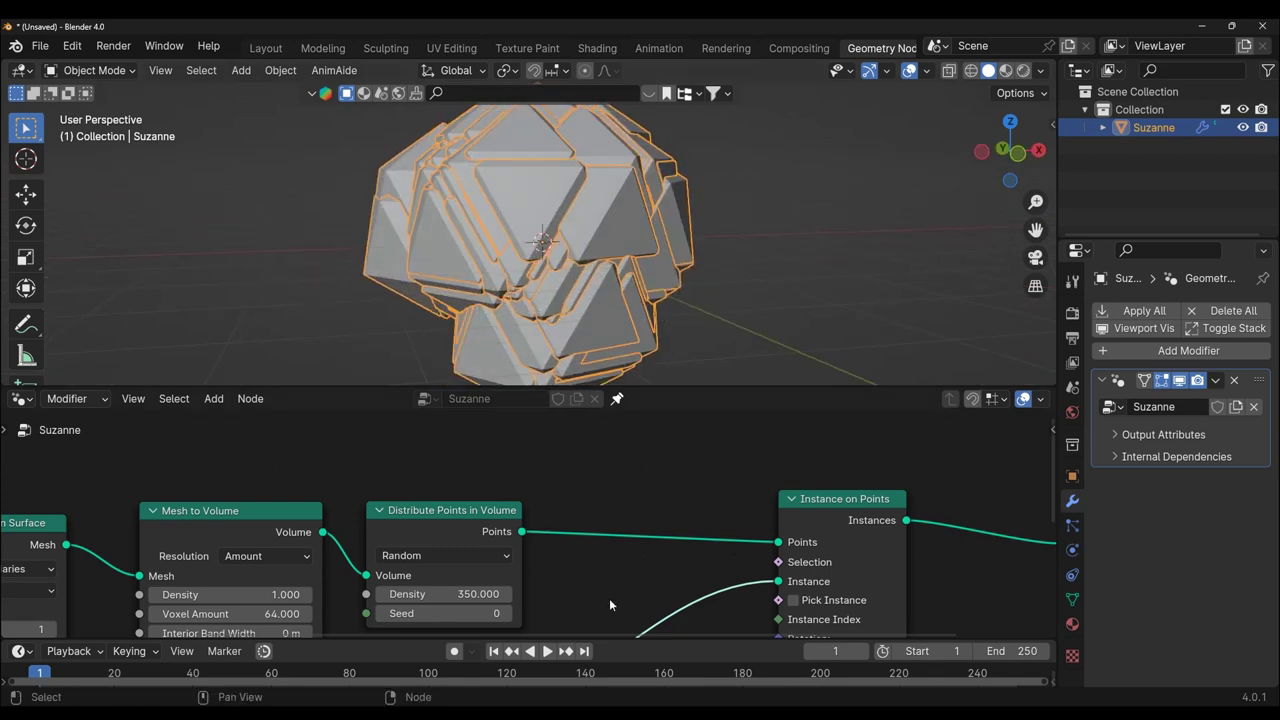
scroll(609, 598, "down", 2)
scroll(630, 620, "down", 5, "shift")
scroll(660, 640, "down", 3, "ctrl")
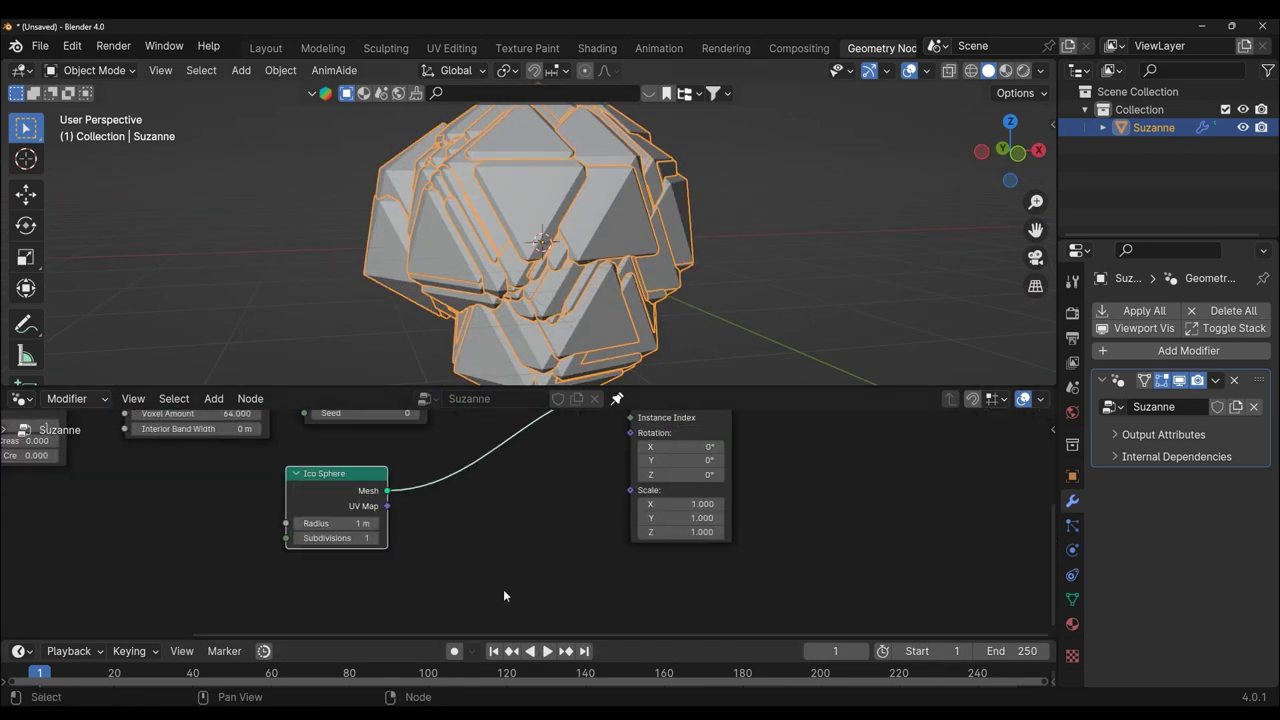
scroll(496, 572, "up", 1)
middle_click_drag(494, 568, 712, 612)
scroll(712, 614, "up", 2)
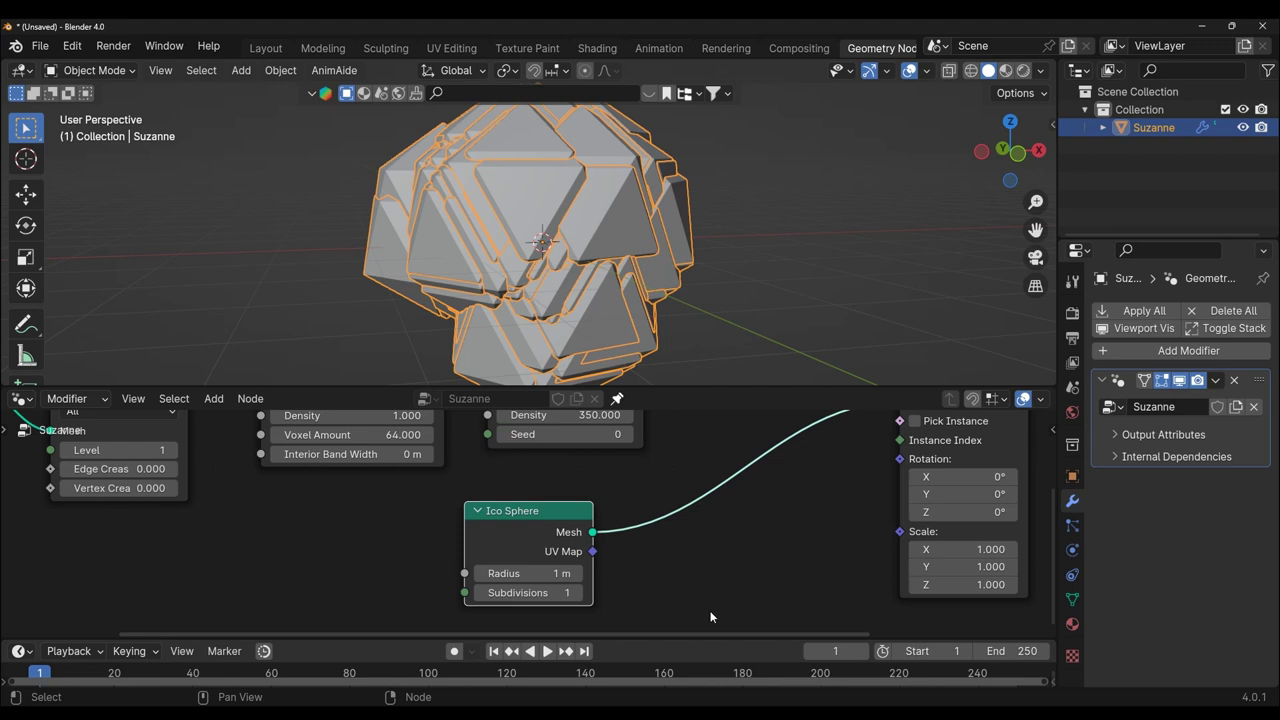
- Try Ico Sphere radii of 0.2 m and then 0.04 m, orbiting to inspect the smaller spheres
left_click(546, 573)
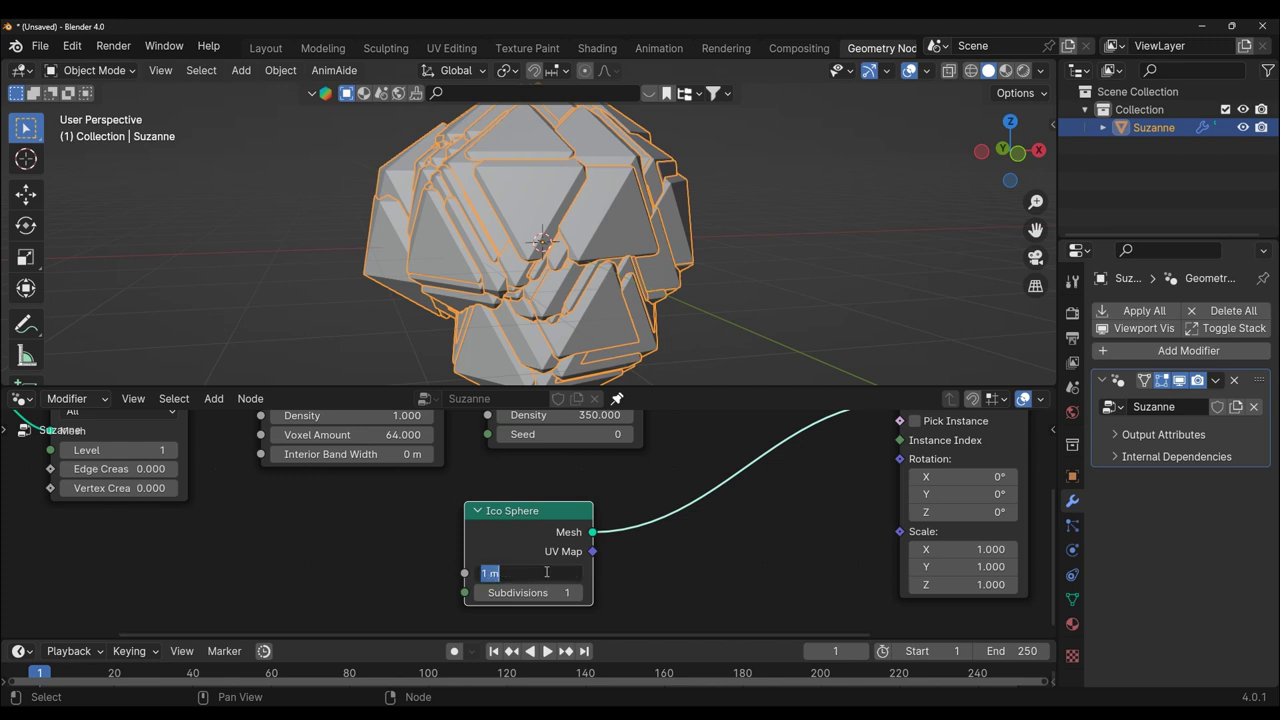
type("0.")
type("2")
key("Return")
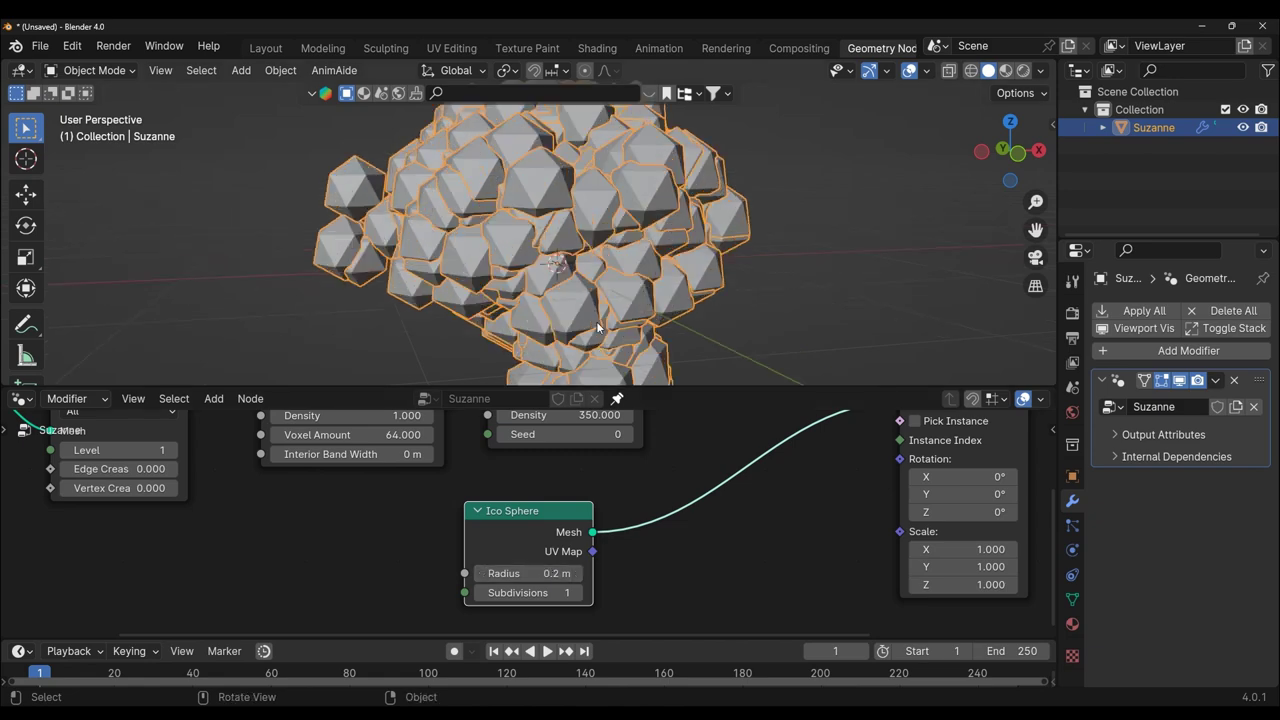
left_click(558, 571)
type("0.")
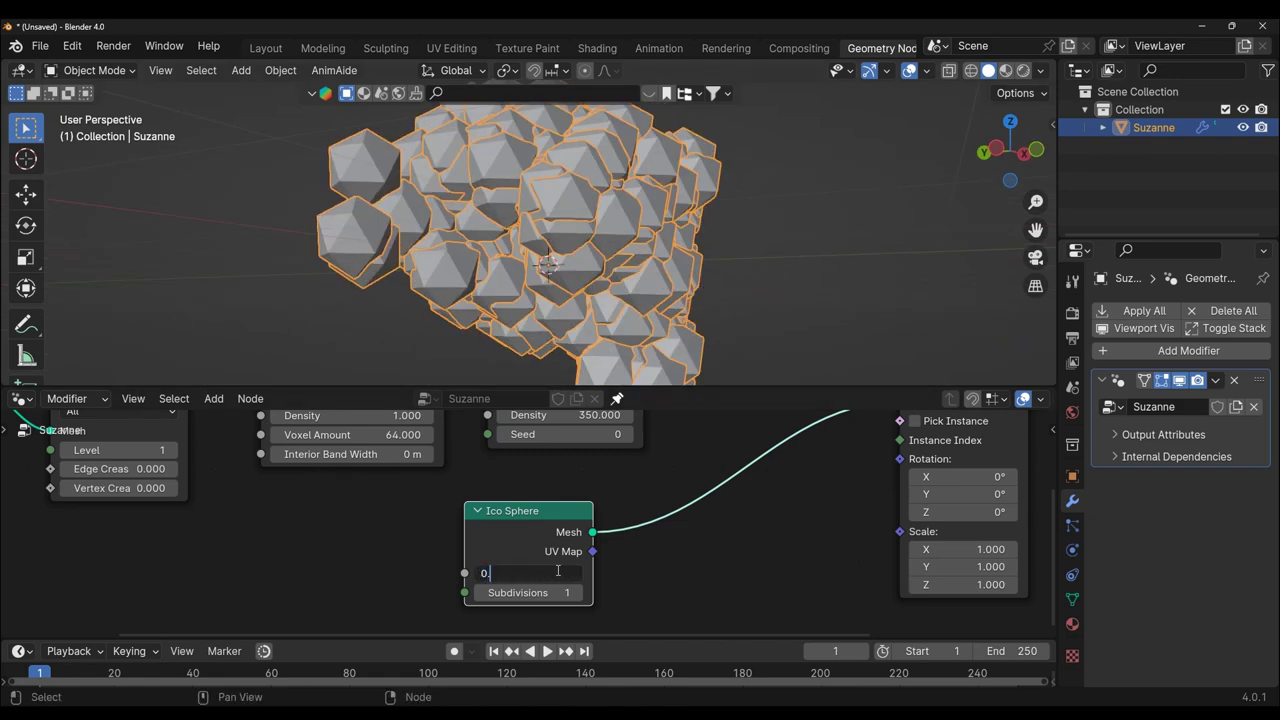
type("04")
key("Return")
middle_click_drag(540, 300, 522, 292)
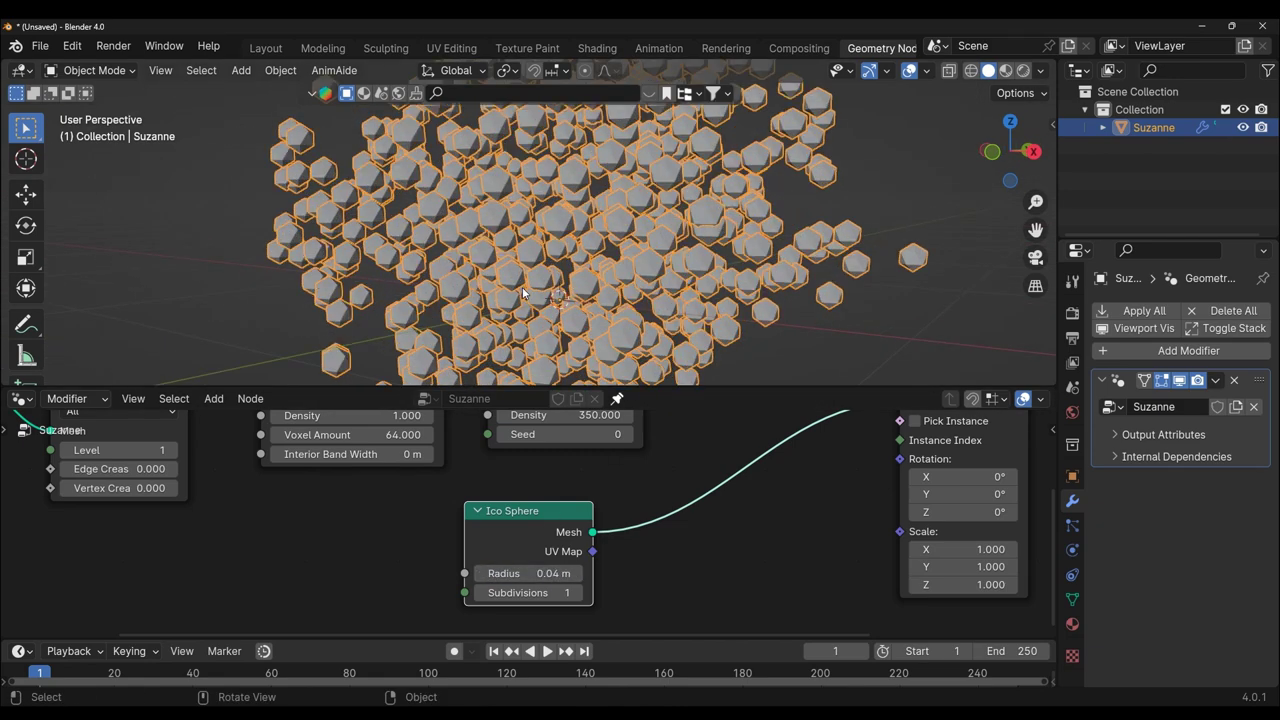
scroll(522, 290, "up", 3)
- Set the Ico Sphere radius to 0.06 m and orbit around the Suzanne sphere cloud
double_click(528, 573)
type("0.06")
key("Return")
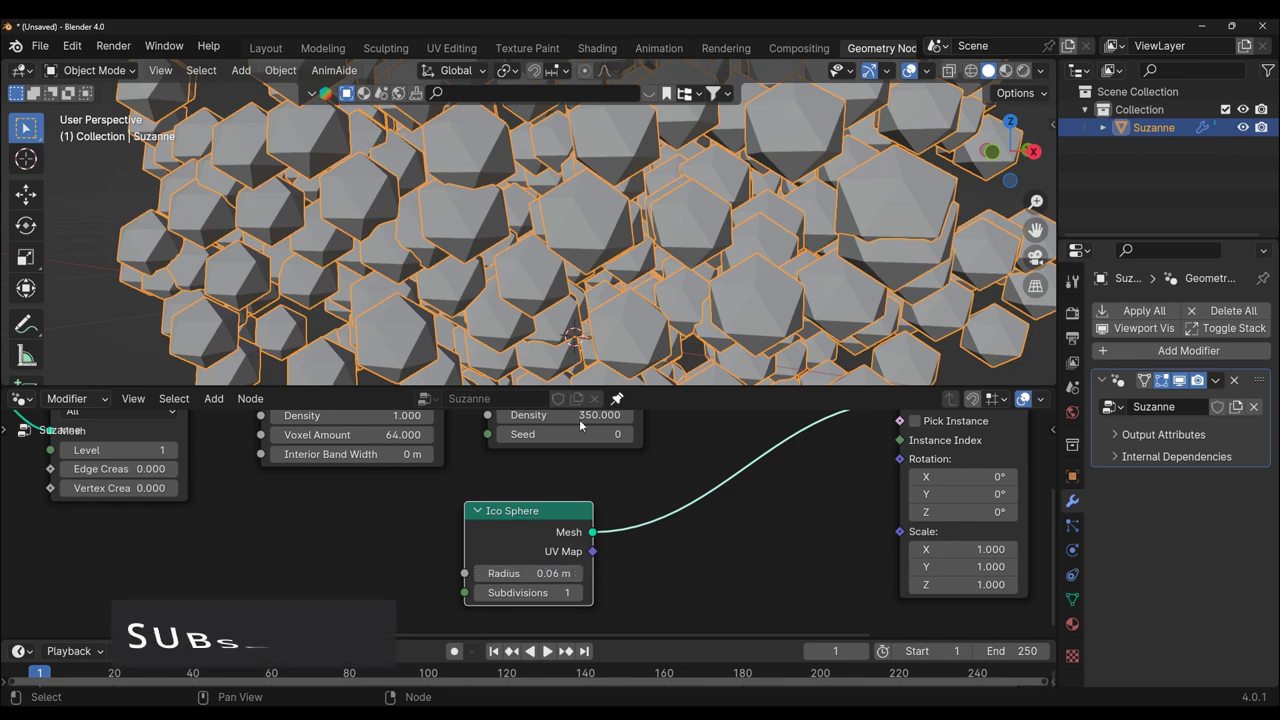
scroll(510, 240, "down", 3)
scroll(510, 240, "down", 3)
mouse_move(500, 230)
middle_mouse_down()
mouse_move(430, 213)
mouse_move(790, 204)
middle_mouse_up()
scroll(697, 312, "down", 2)
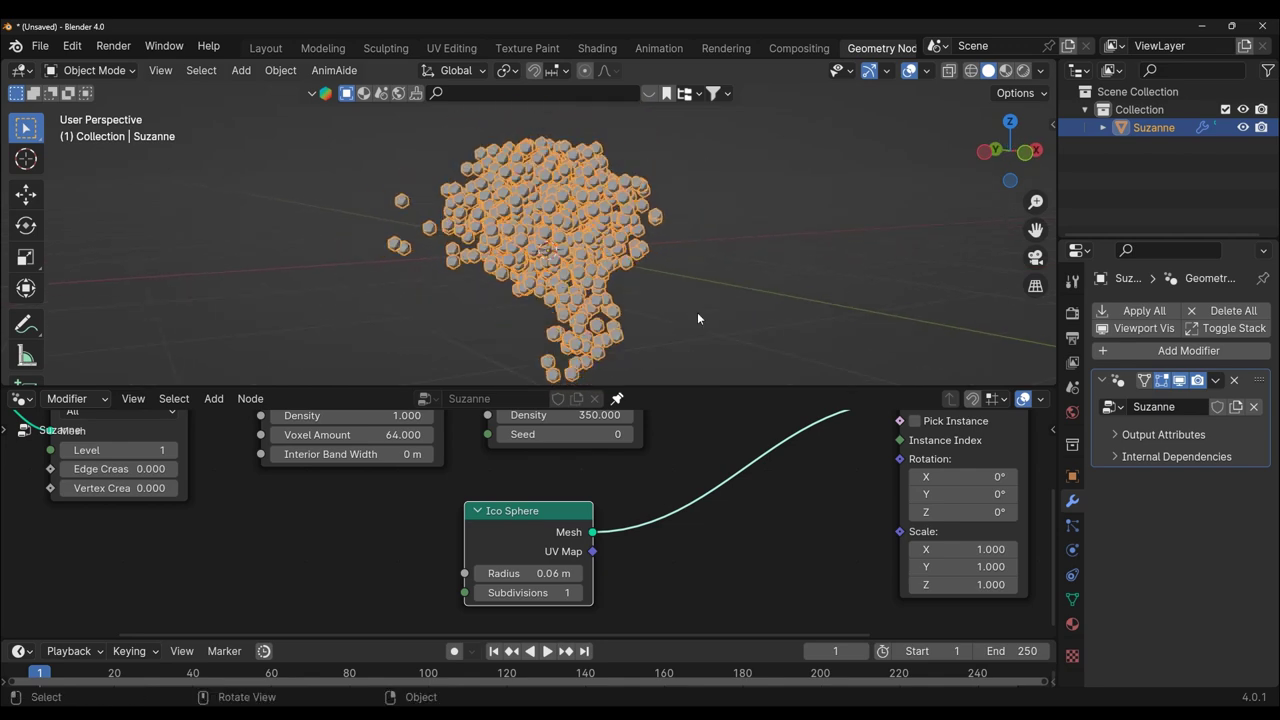
scroll(696, 317, "up", 1)
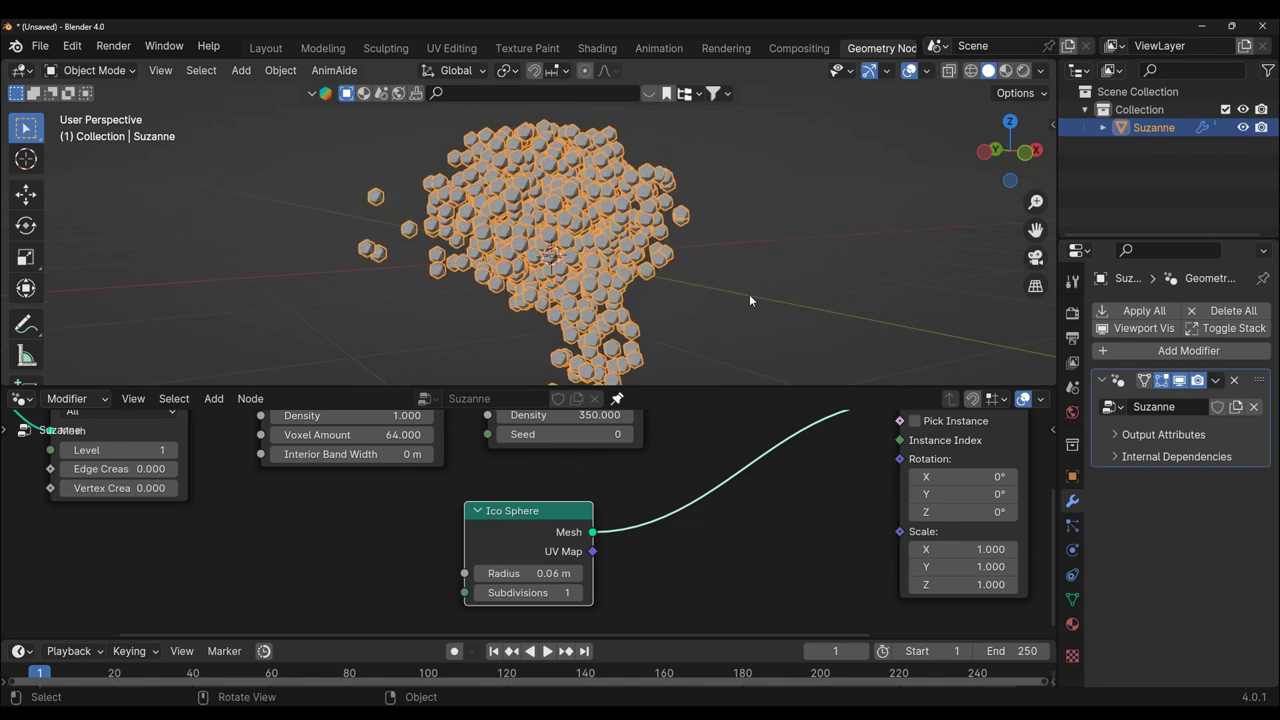
mouse_move(749, 294)
middle_mouse_down()
mouse_move(476, 300)
mouse_move(692, 296)
middle_mouse_up()
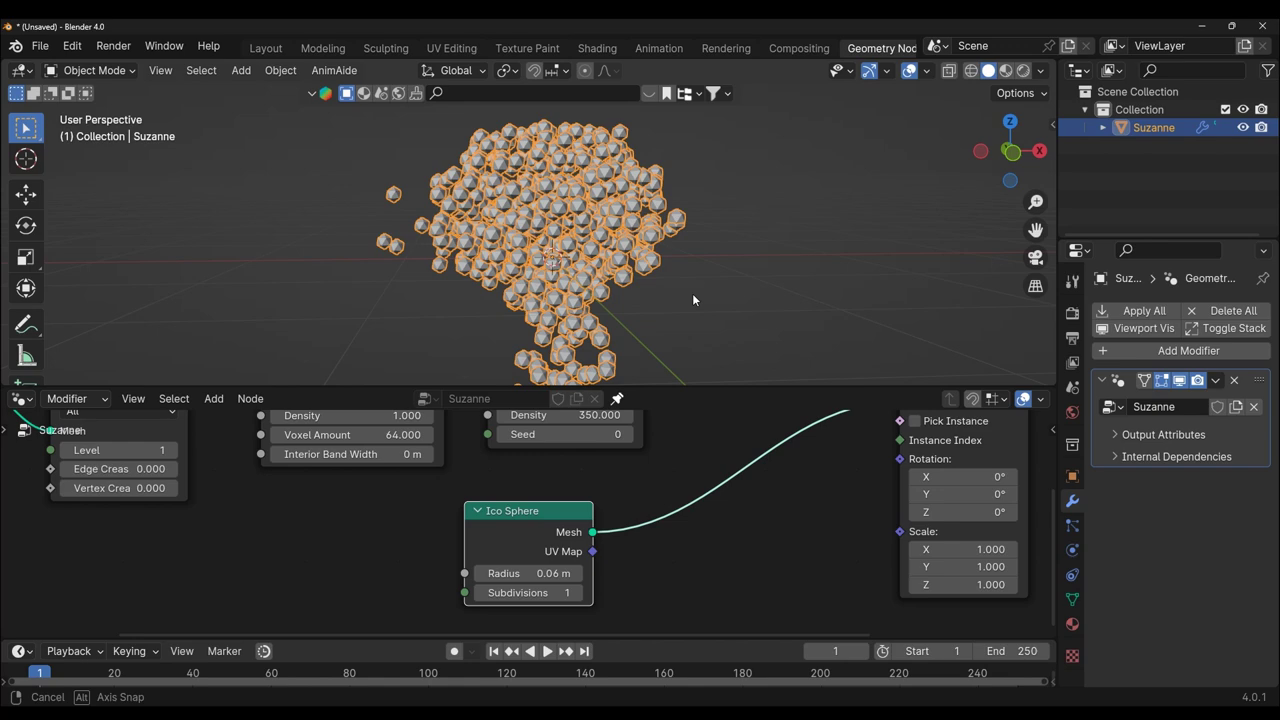
mouse_move(692, 293)
middle_mouse_down()
mouse_move(676, 327)
mouse_move(724, 333)
mouse_move(714, 330)
middle_mouse_up()
- Move the Ico Sphere node left in the node graph to reveal the rest of the chain
middle_click_drag(582, 604, 563, 477)
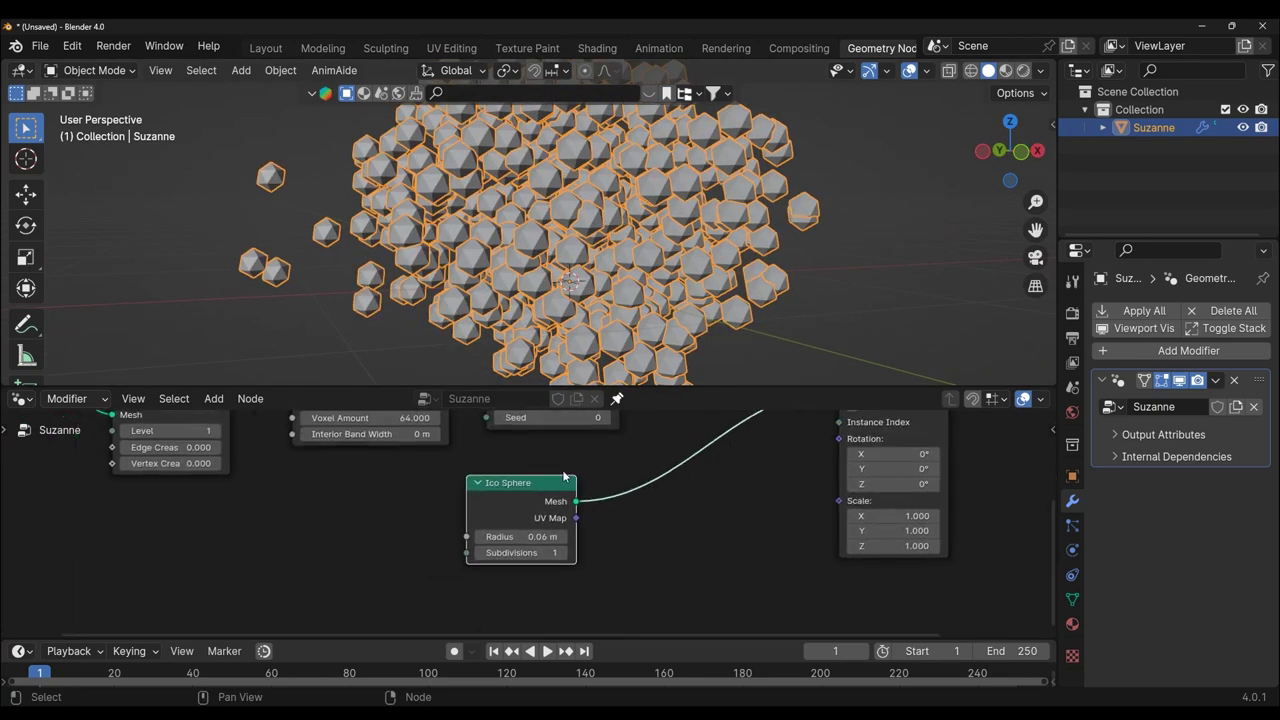
left_click_drag(527, 485, 442, 492)
middle_click_drag(290, 475, 334, 591)
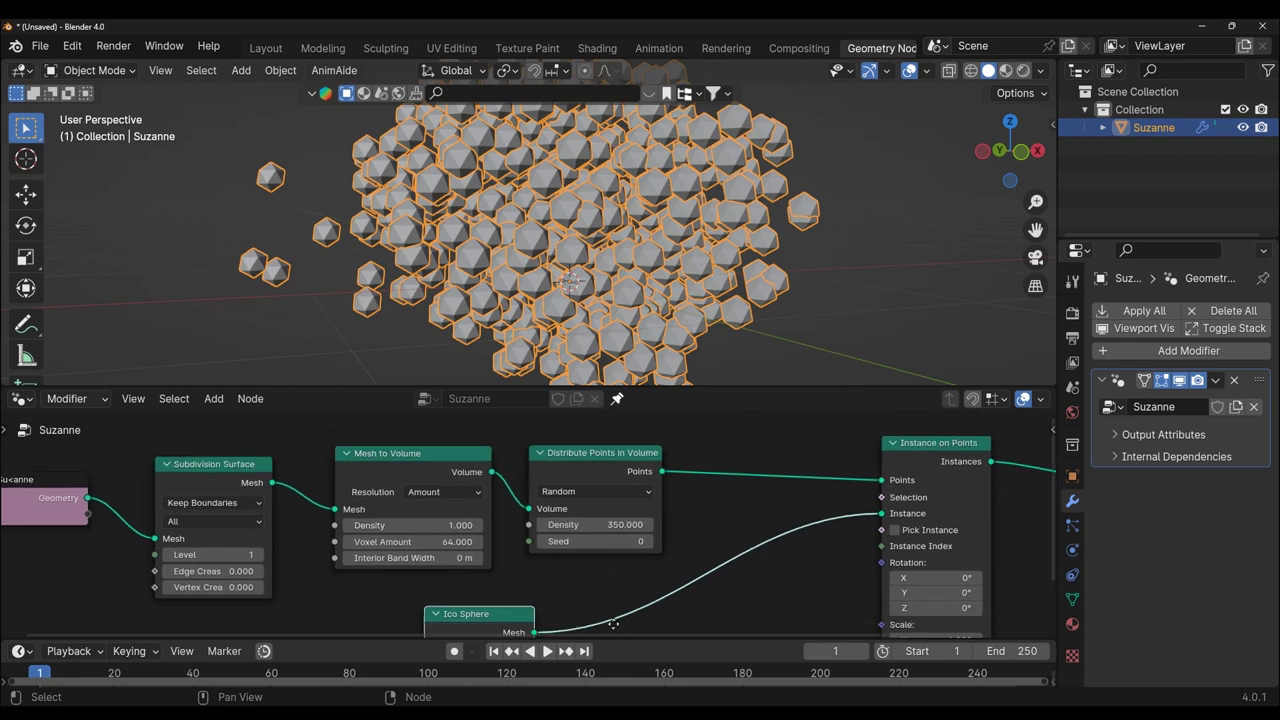
- Duplicate the Subdivision Surface node between icosphere and instancing, with level 2
left_click(212, 461)
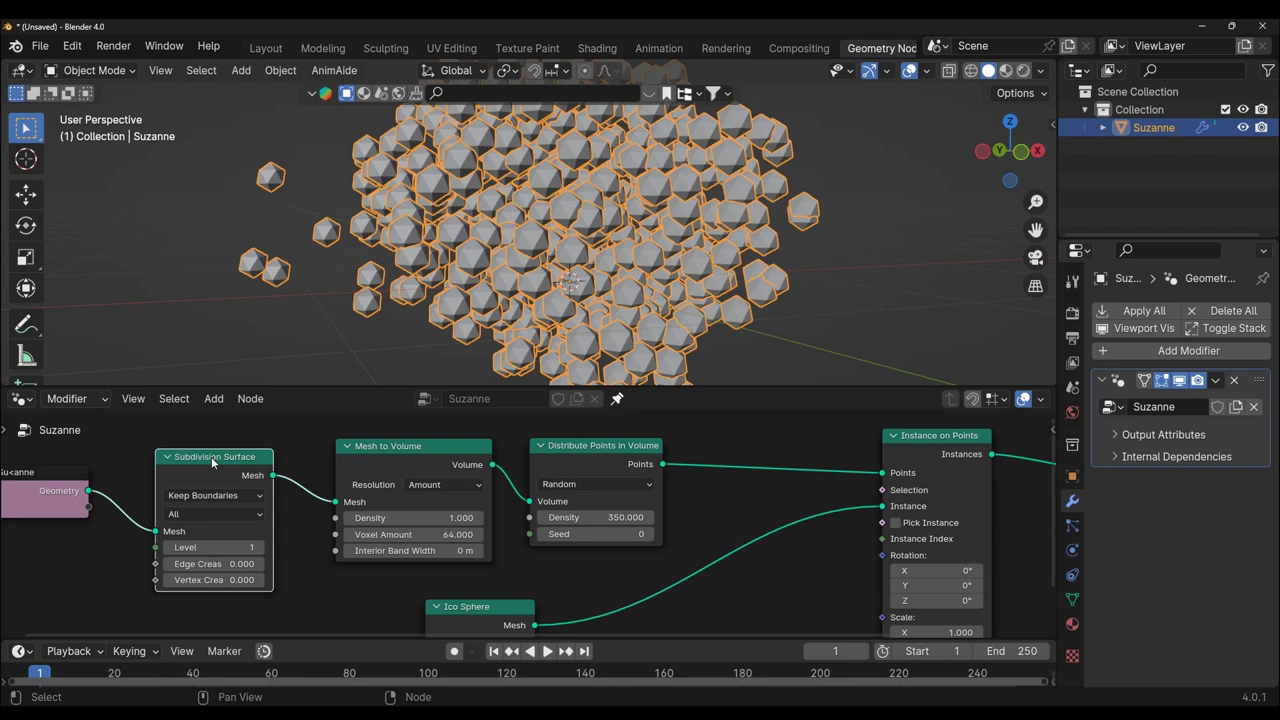
key("shift+d")
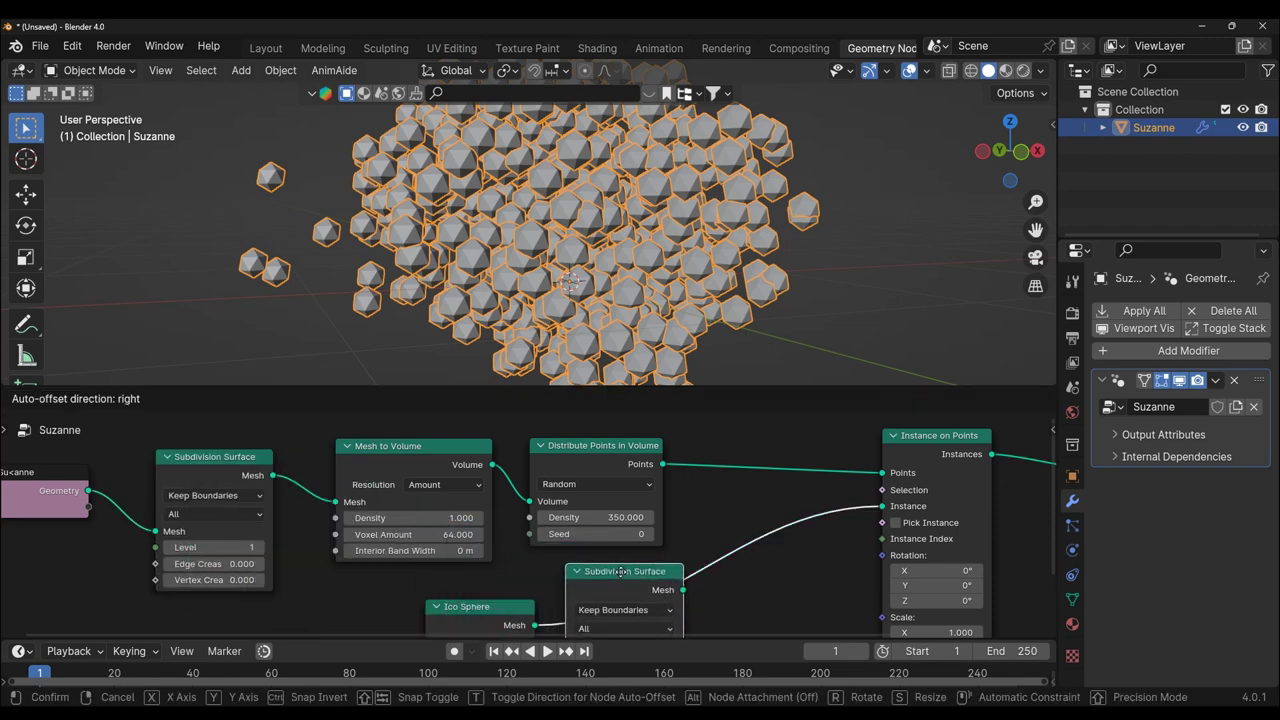
left_click(620, 571)
scroll(690, 377, "up", 5)
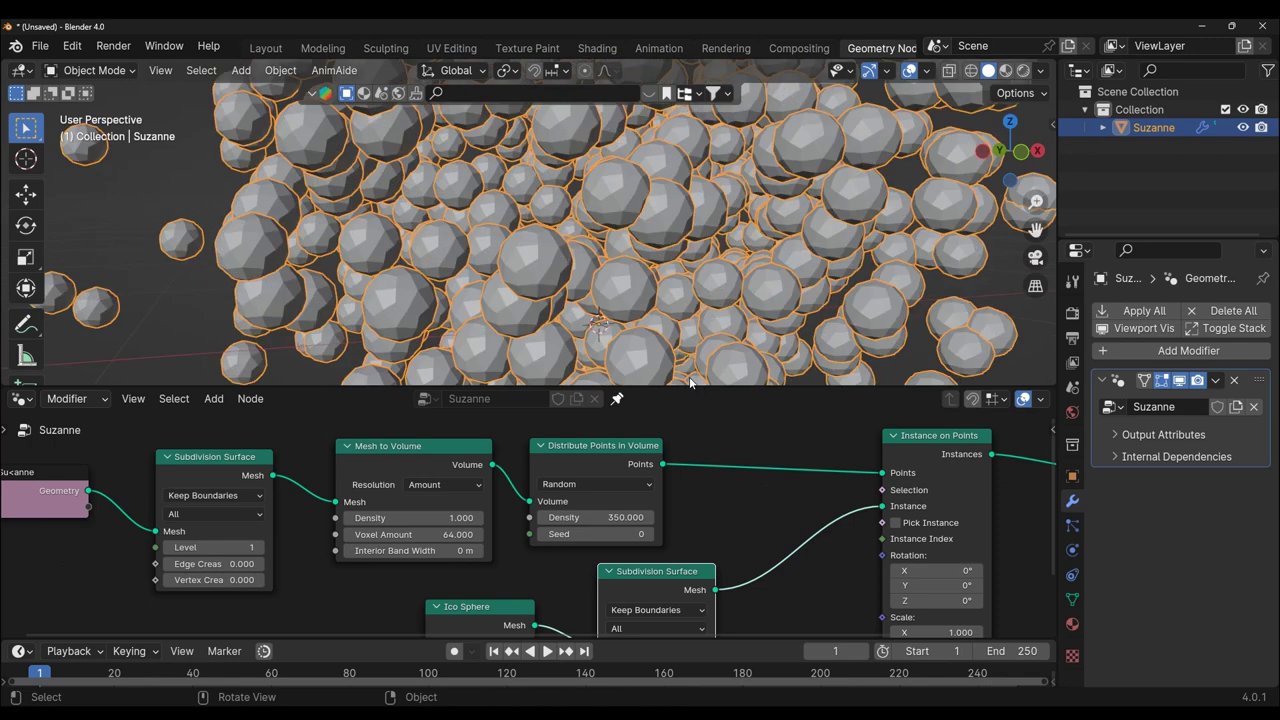
key("KP_Decimal")
left_click(636, 523)
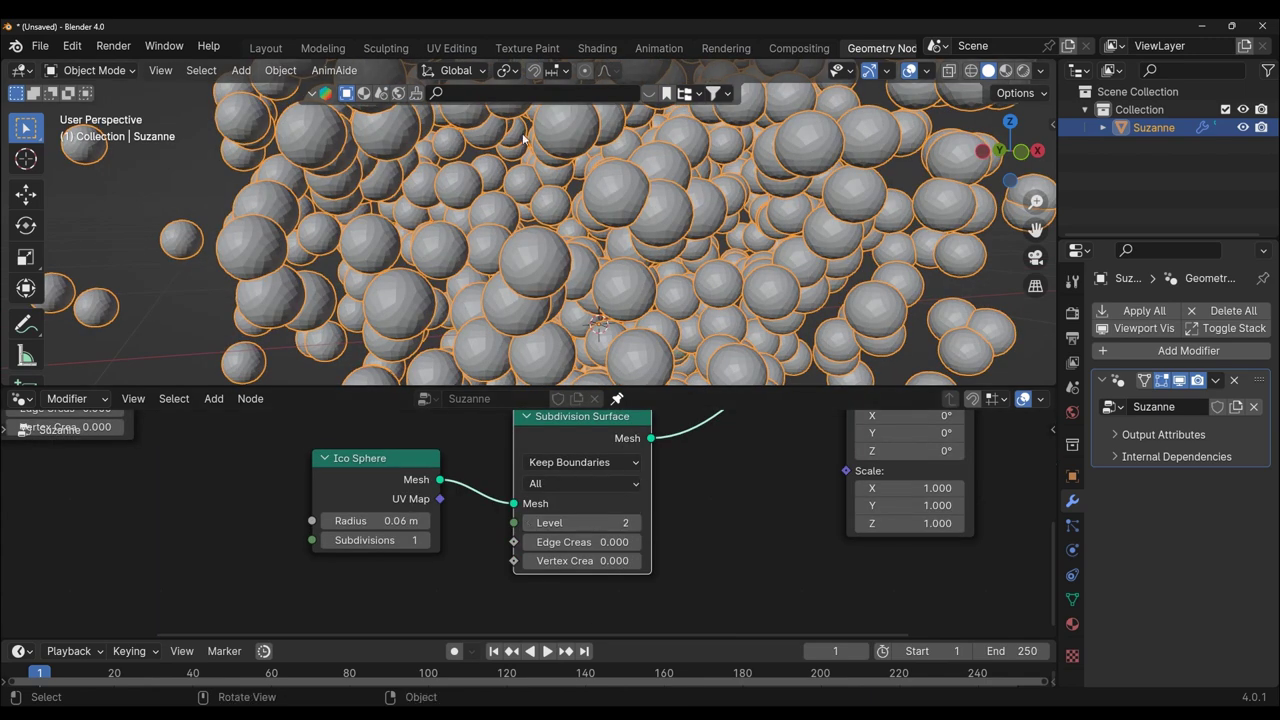
middle_click_drag(682, 490, 642, 576)
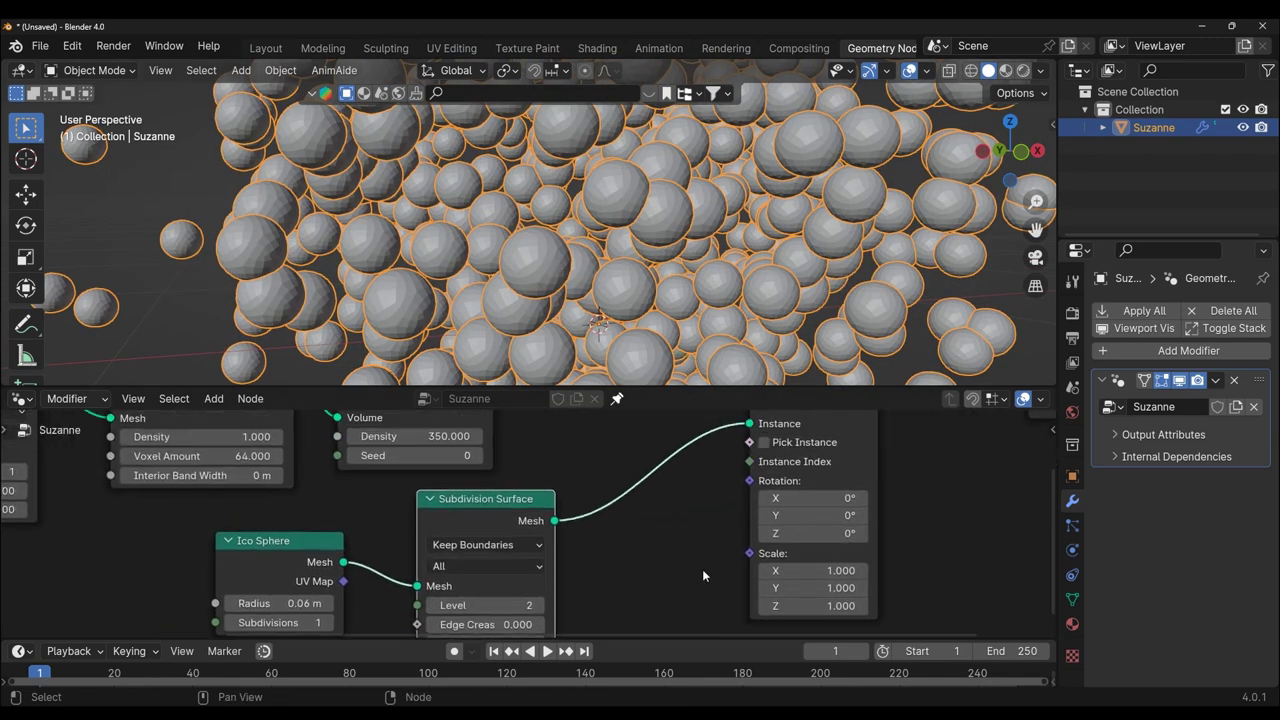
scroll(702, 569, "down", 3)
scroll(792, 518, "down", 1)
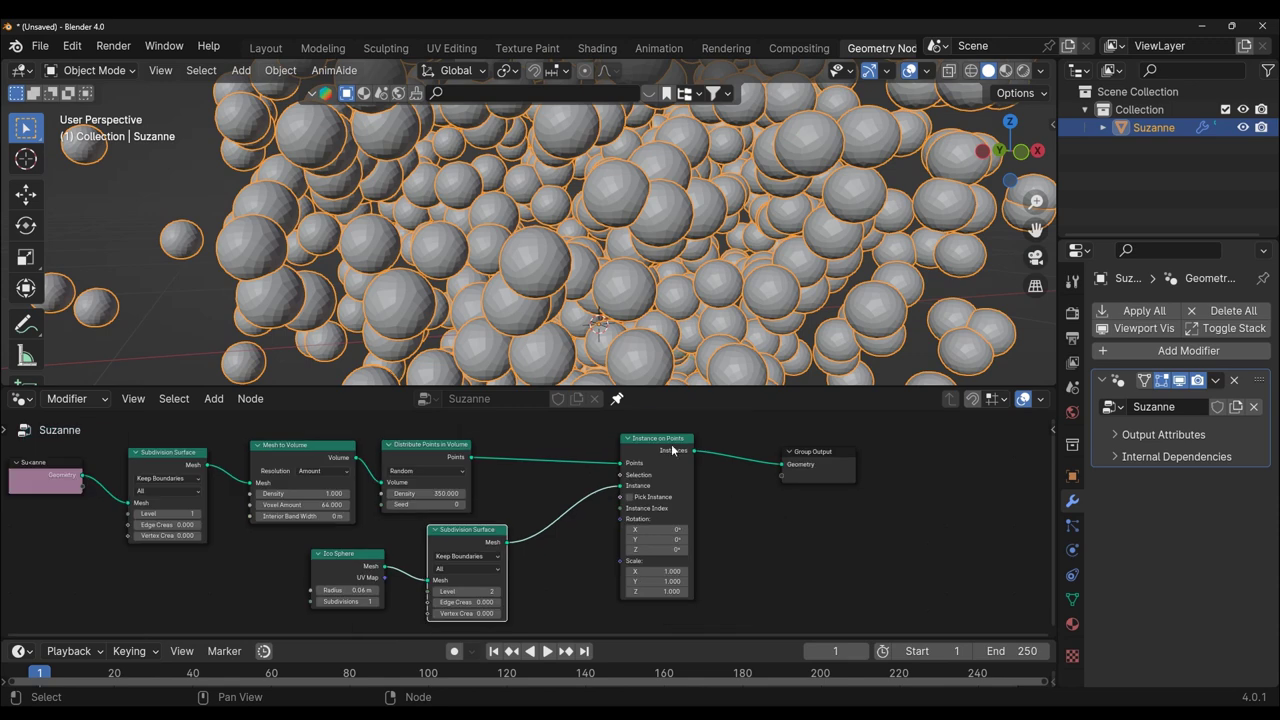
left_click_drag(674, 450, 721, 462)
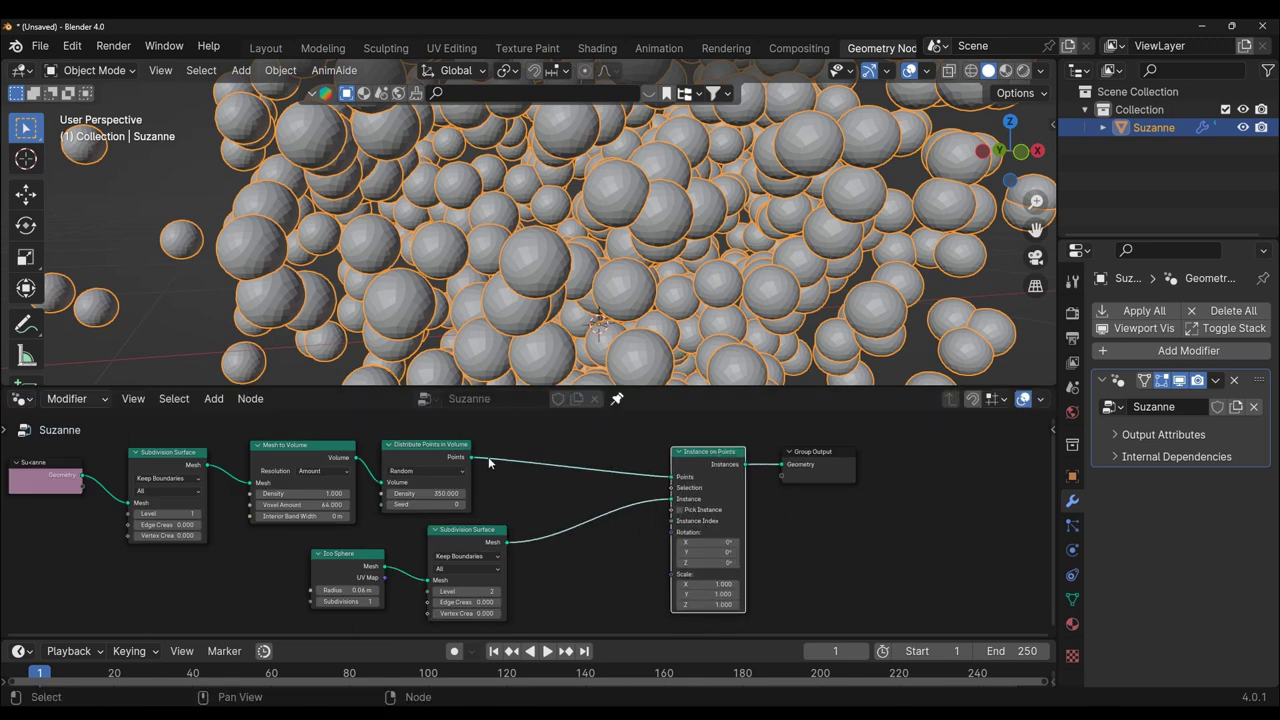
- Insert a Set Shade Smooth node into the icosphere-to-instance link for smooth spheres
key("shift+a")
type("s")
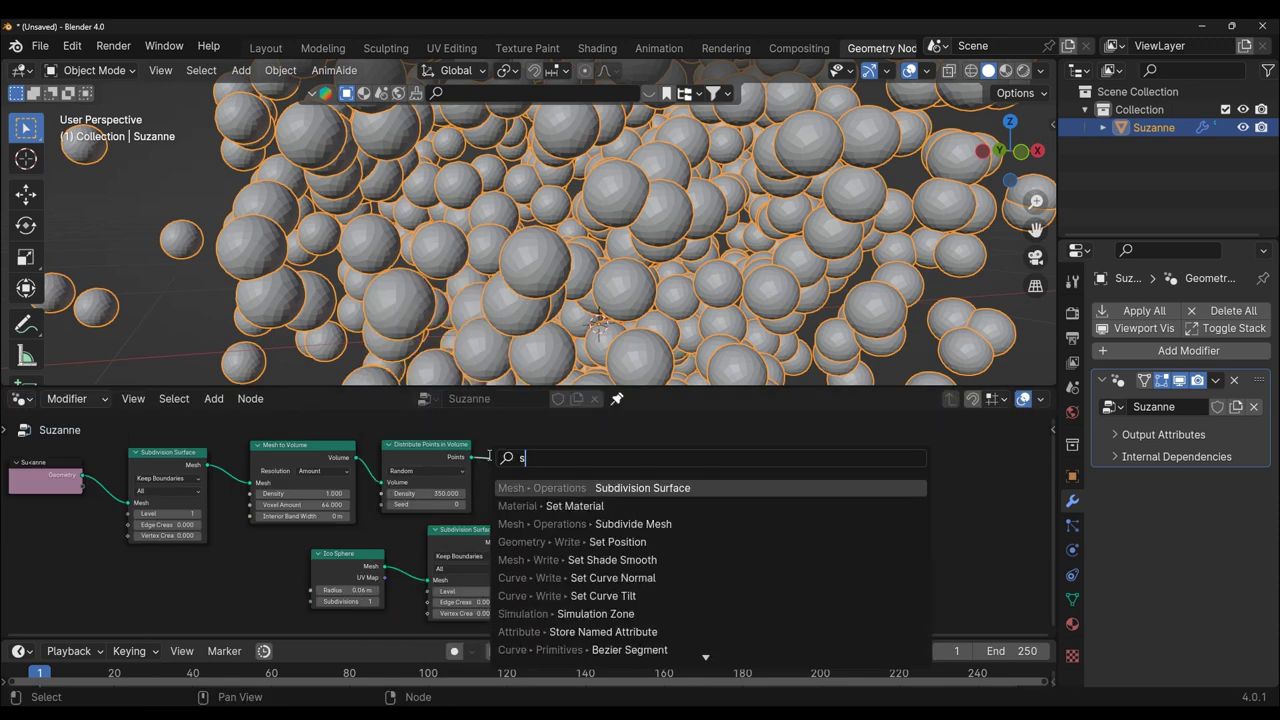
type("moo")
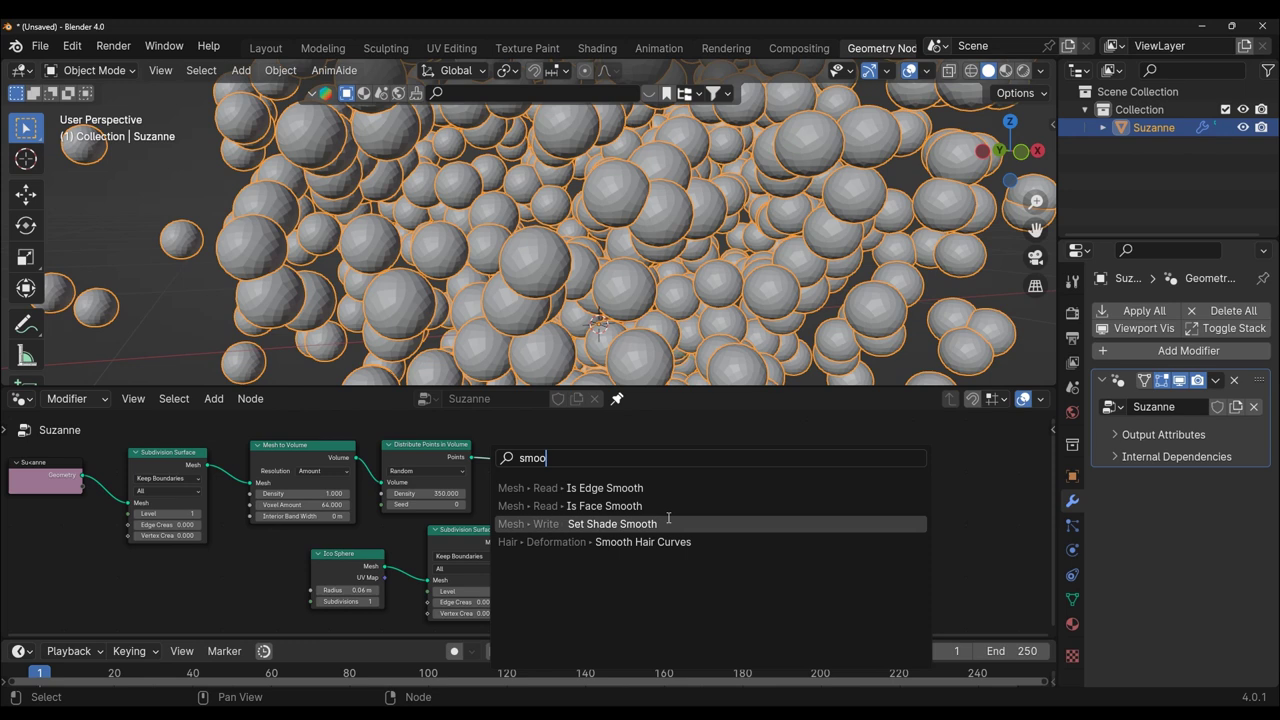
left_click(669, 520)
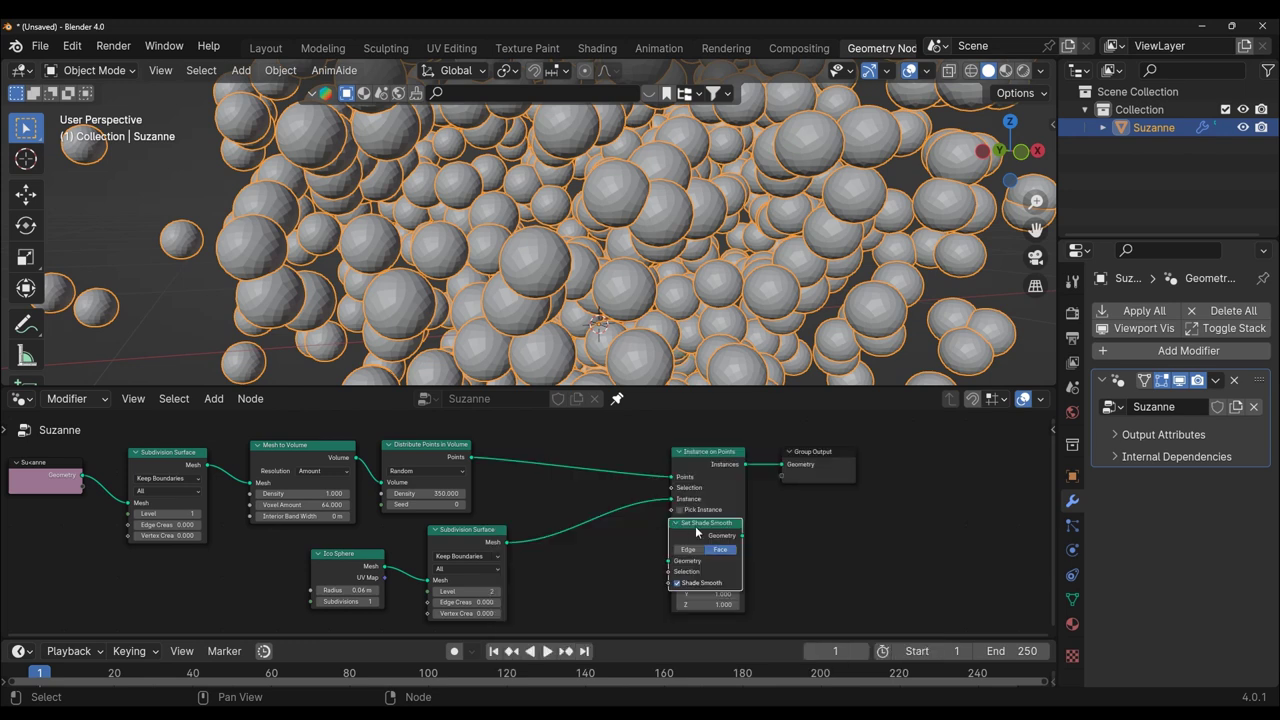
left_click_drag(697, 532, 584, 540)
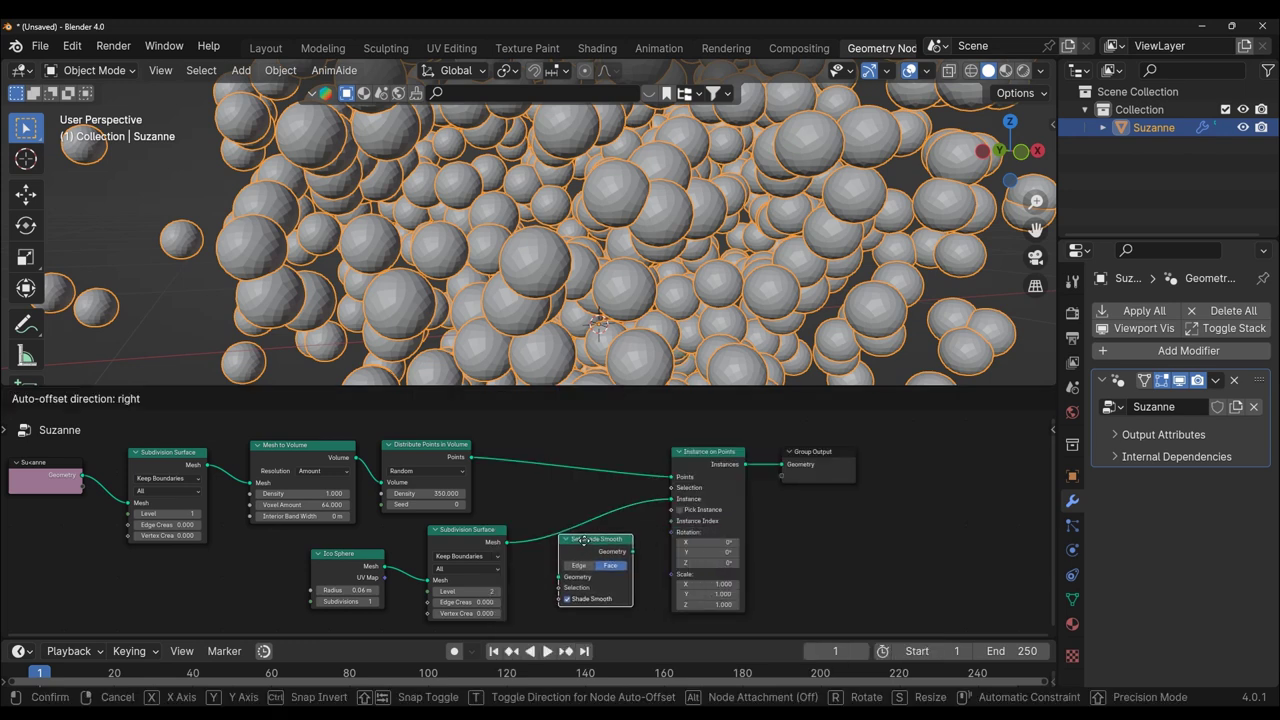
left_click(575, 512)
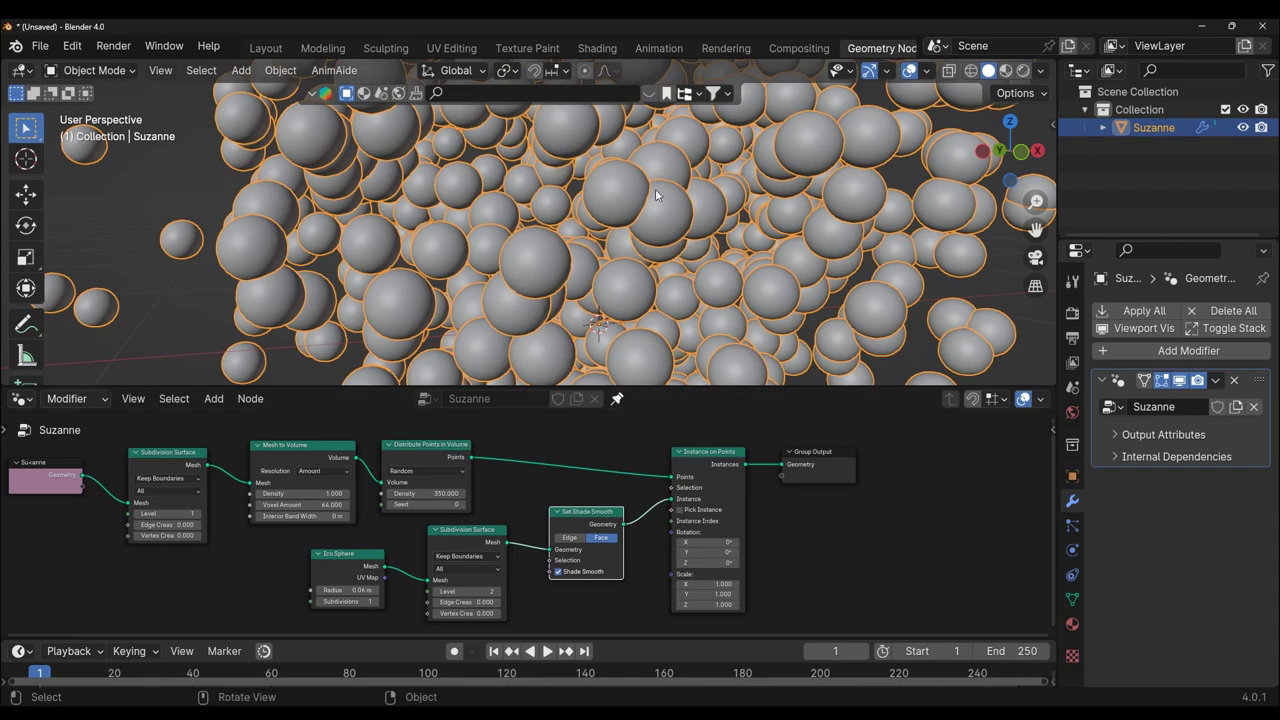
scroll(762, 265, "down", 3)
middle_click_drag(799, 273, 400, 276)
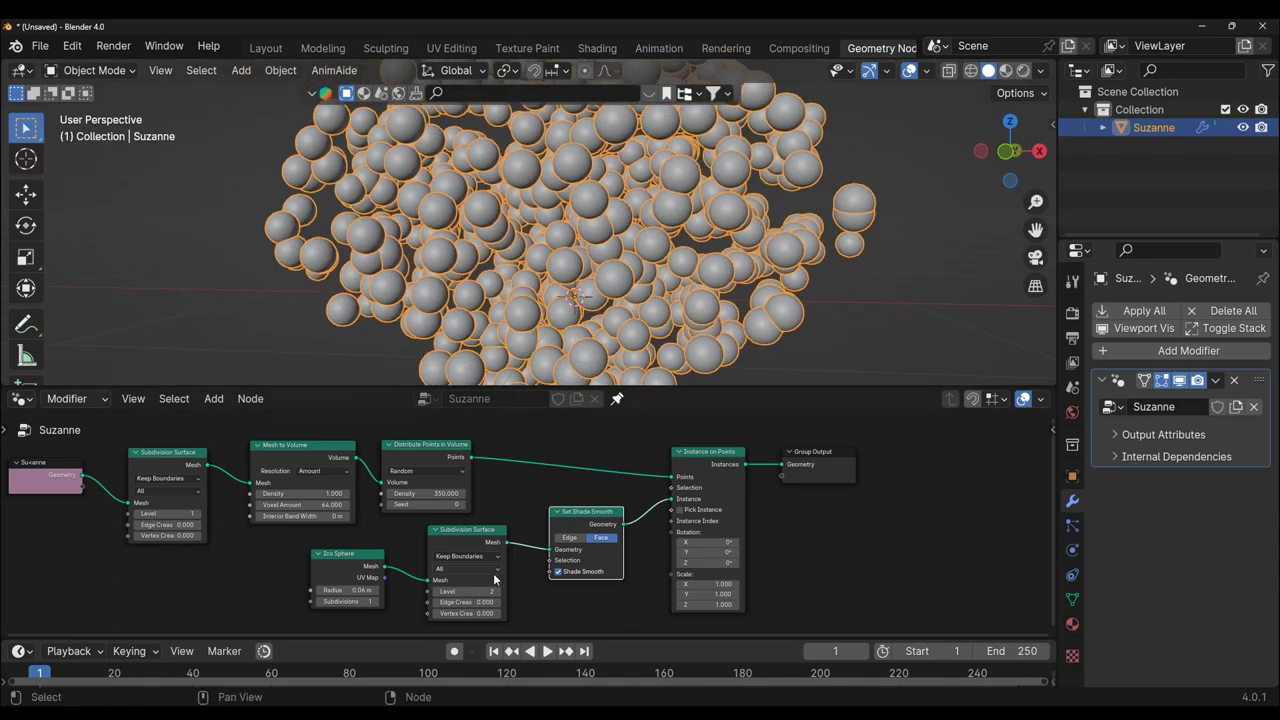
scroll(493, 575, "up", 2)
scroll(492, 578, "up", 1)
scroll(535, 560, "up", 2)
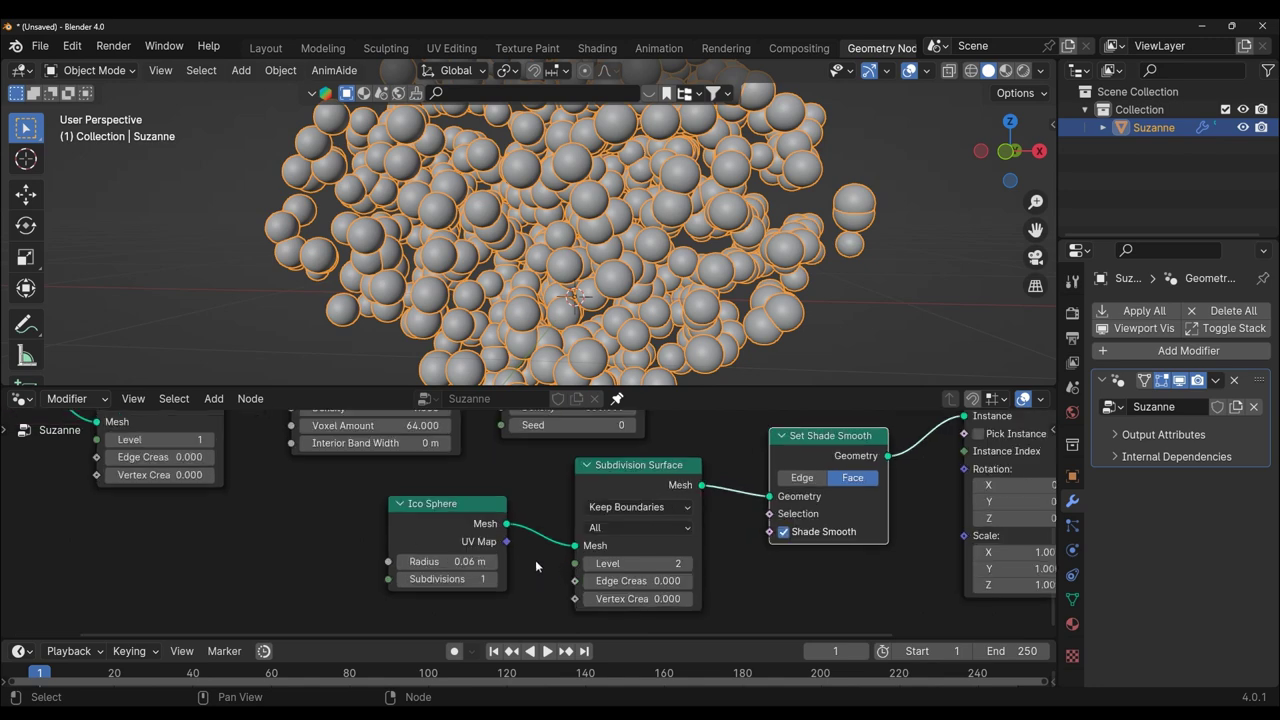
- Set the Distribute Points in Volume density to 300 and view the cloud from the front
left_click(550, 532)
type("300")
key("Return")
scroll(540, 270, "down", 3)
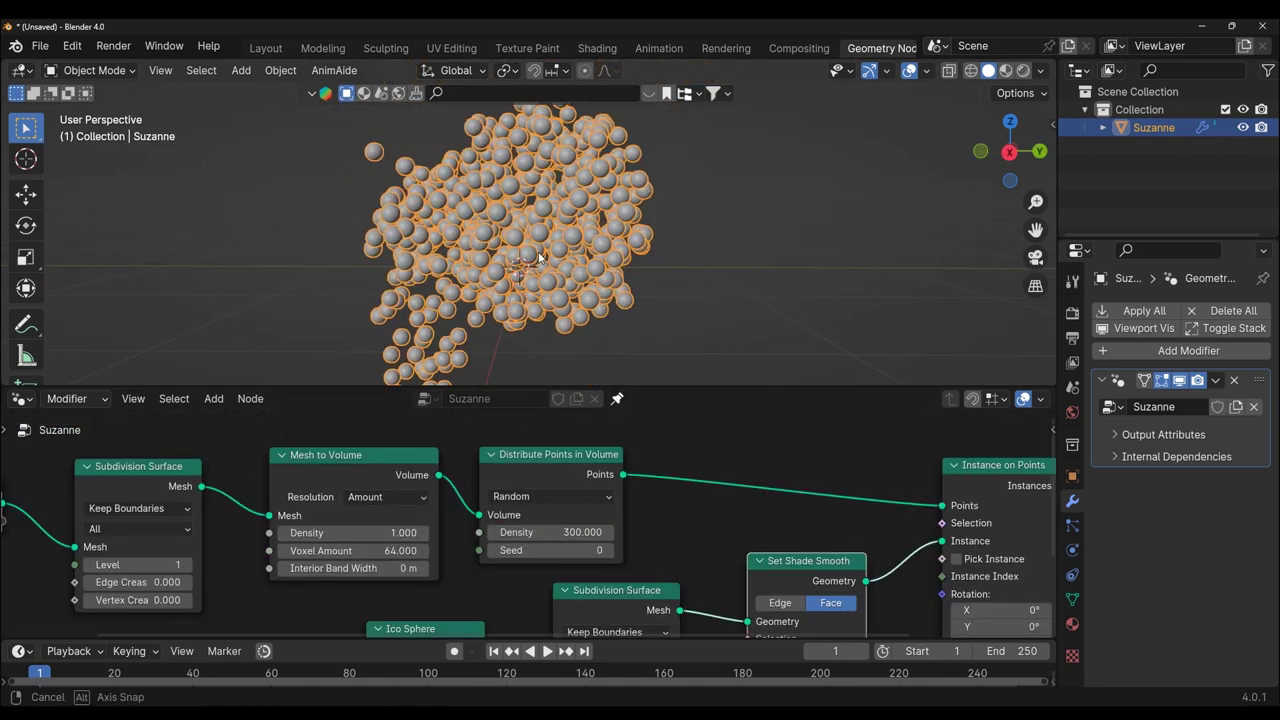
mouse_move(540, 270)
middle_mouse_down()
mouse_move(538, 257)
mouse_move(736, 262)
middle_mouse_up()
key("Home")
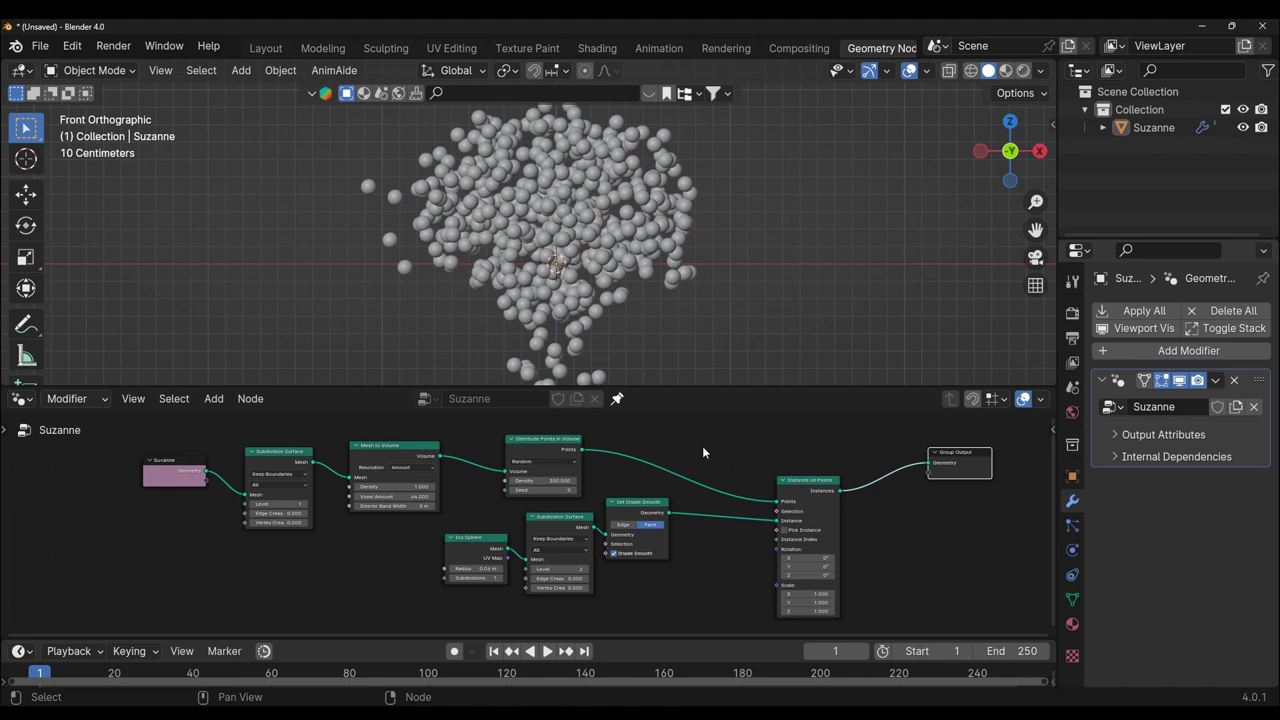
scroll(654, 449, "up", 1)
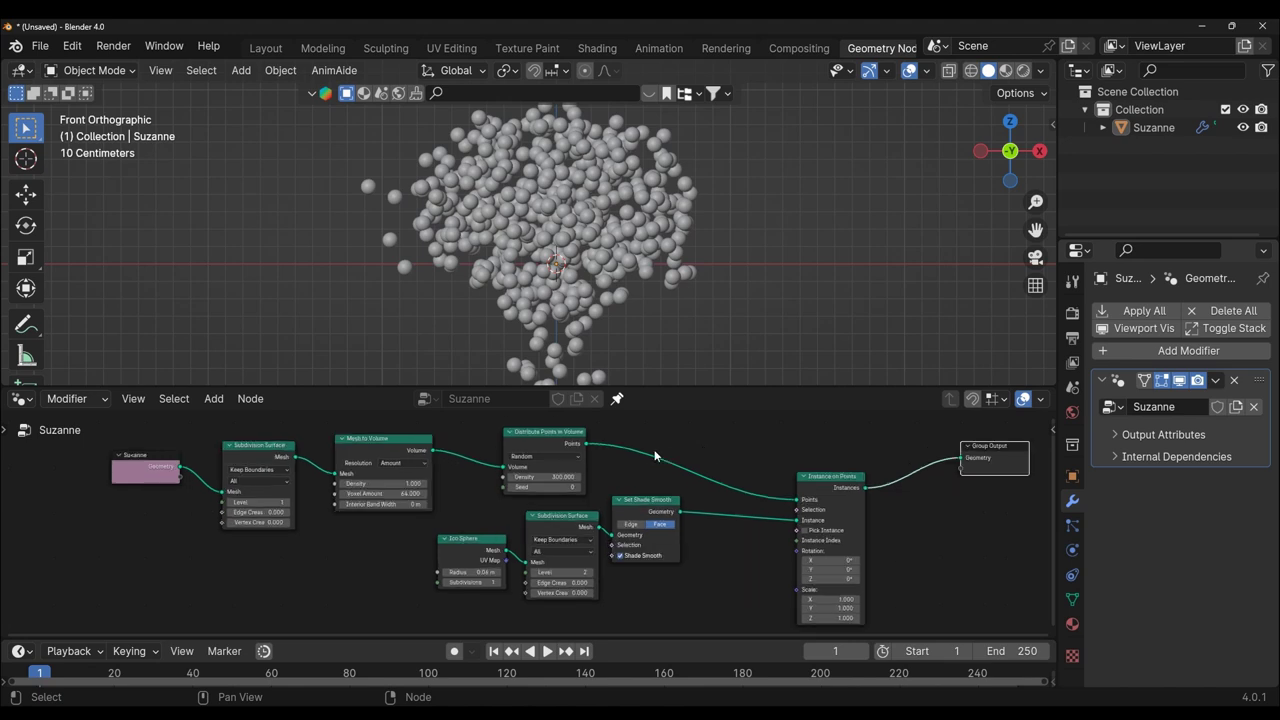
scroll(660, 462, "up", 1)
scroll(668, 478, "up", 1)
scroll(678, 499, "up", 1)
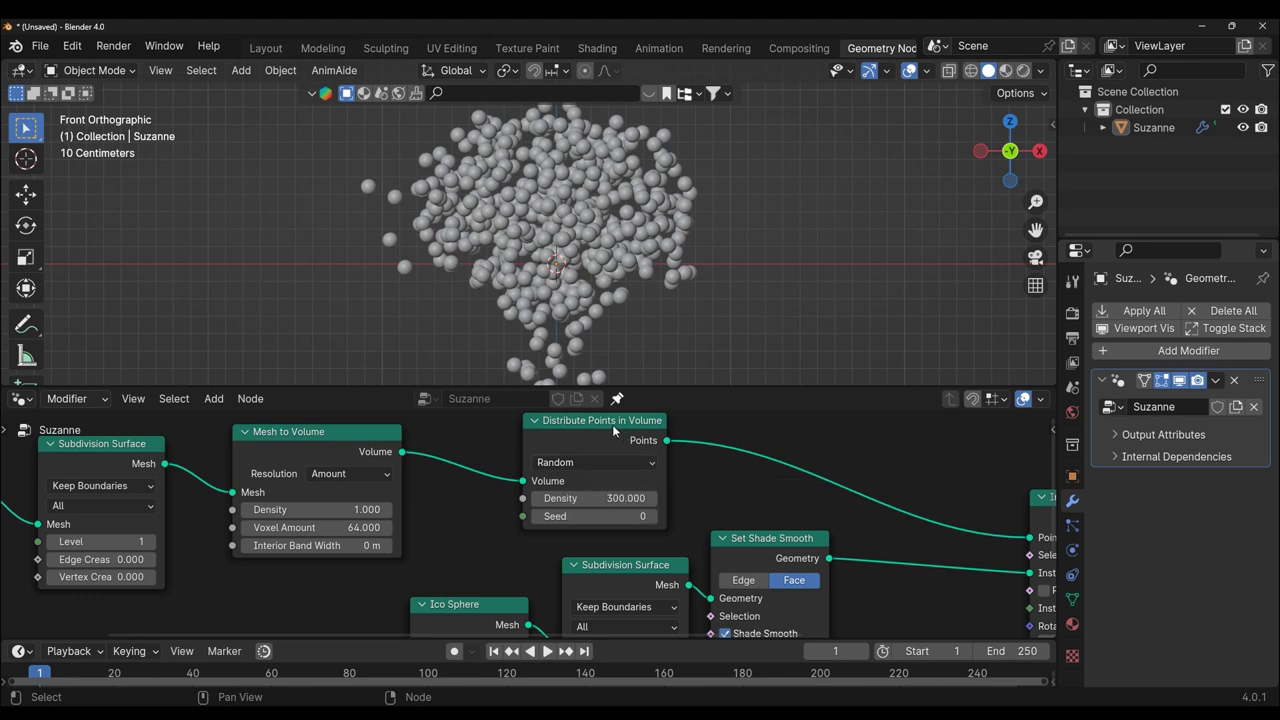
- Switch the Distribute Points in Volume mode from Random to Grid
left_click(620, 462)
left_click(596, 521)
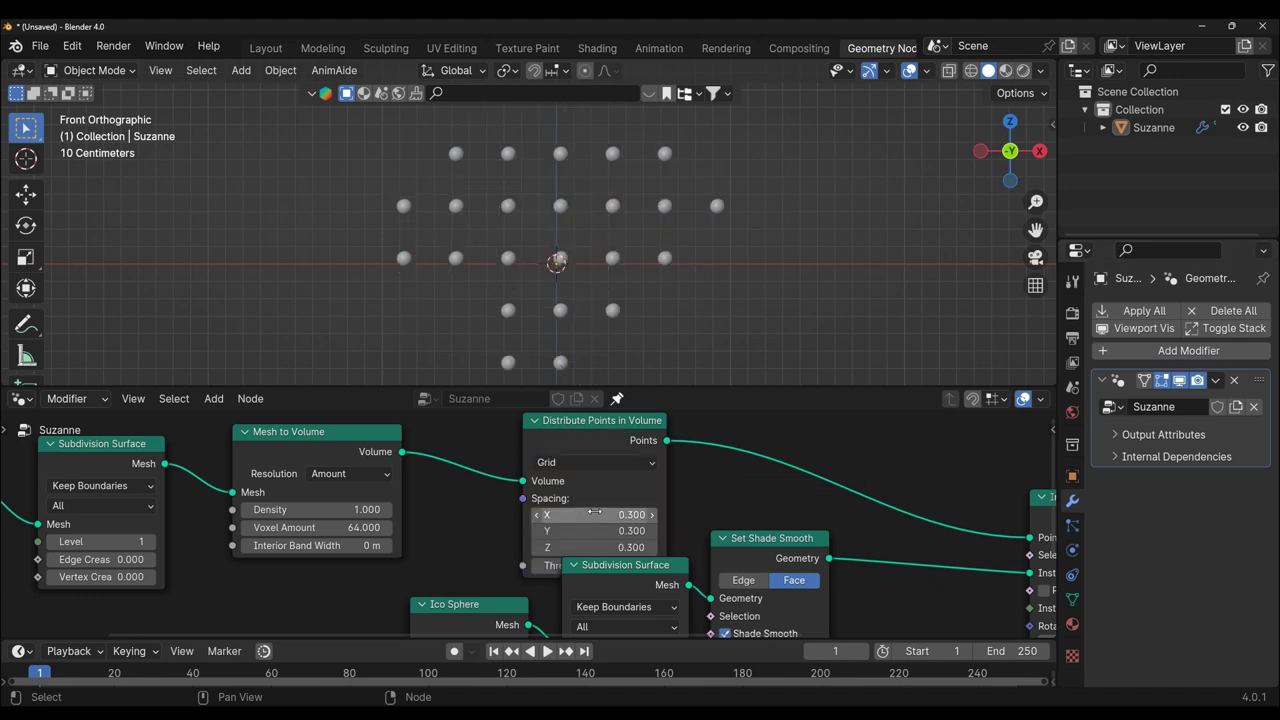
middle_click_drag(597, 309, 545, 323)
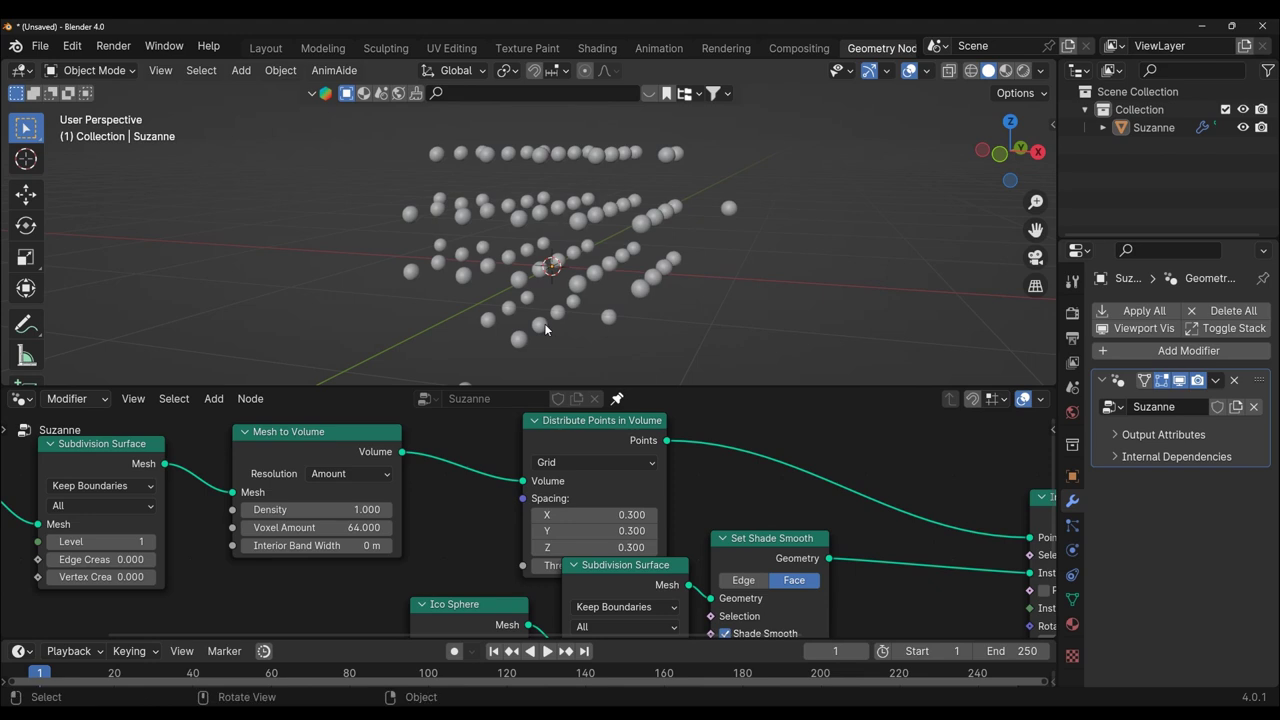
scroll(544, 323, "down", 2)
scroll(705, 490, "down", 1)
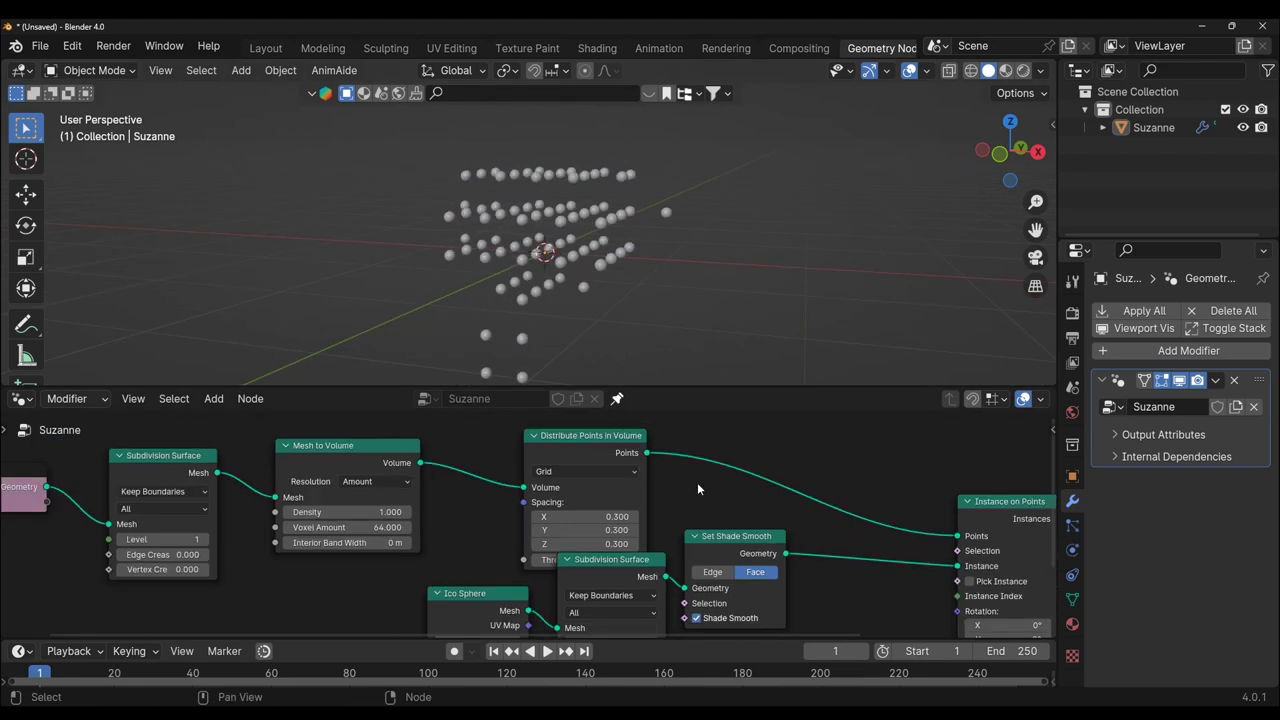
left_click_drag(627, 462, 636, 435)
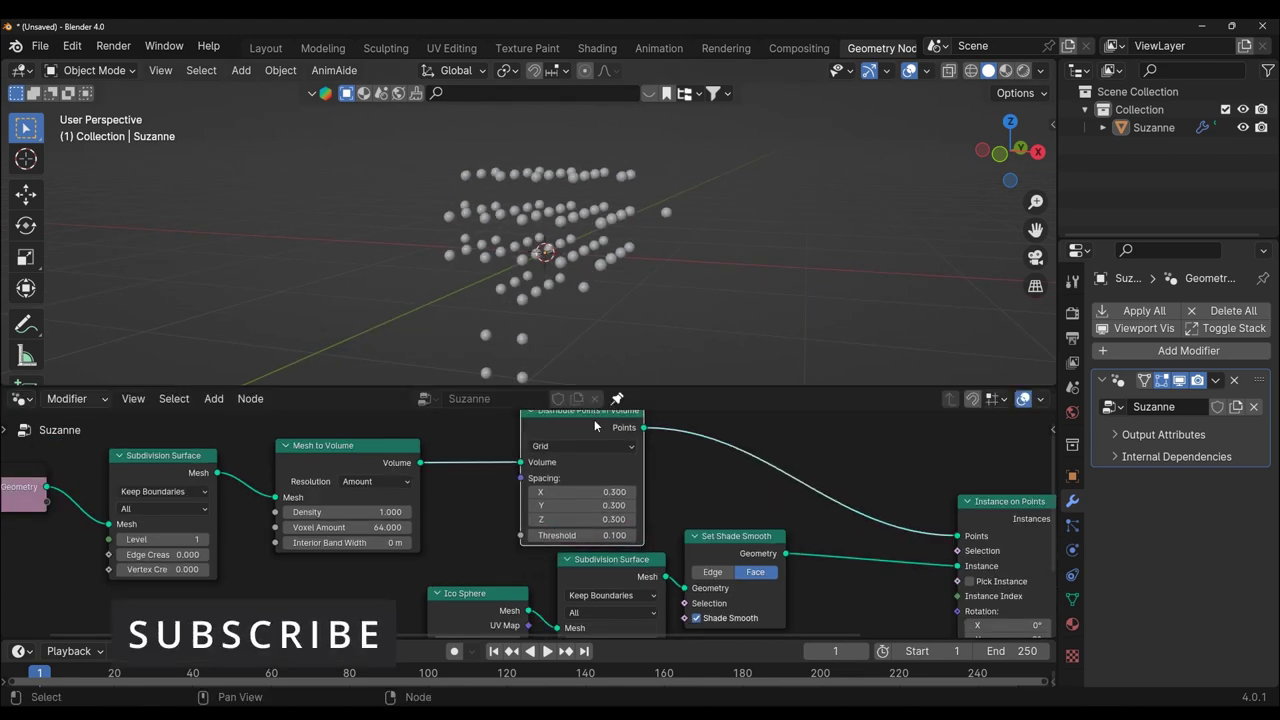
left_click_drag(732, 388, 710, 335)
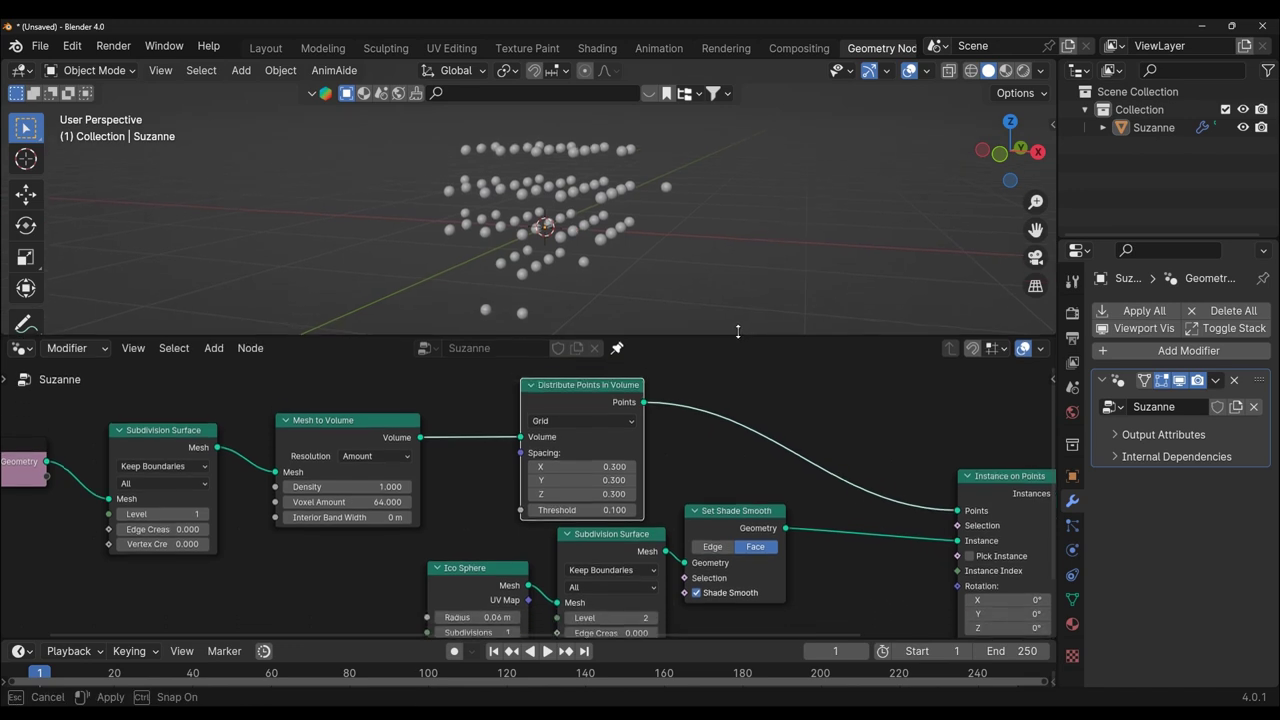
scroll(689, 471, "up", 1)
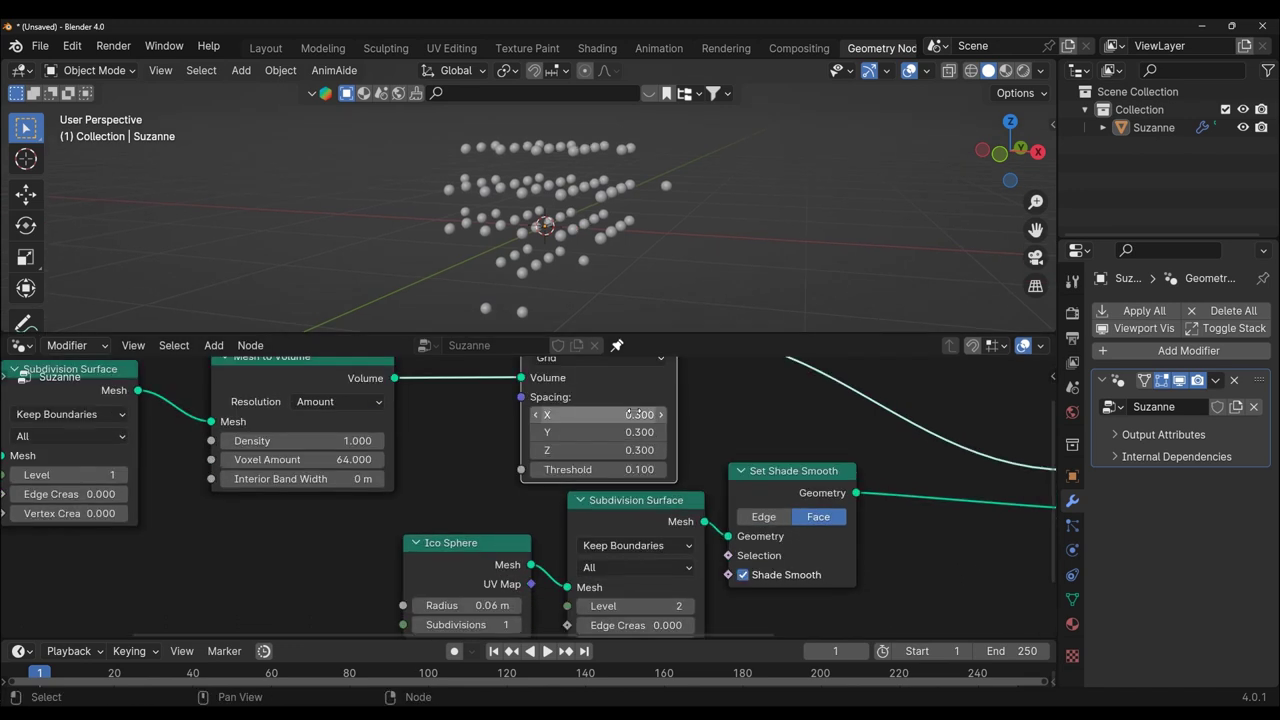
- Set the grid Spacing X, Y and Z to 0.02
left_click_drag(638, 414, 633, 413)
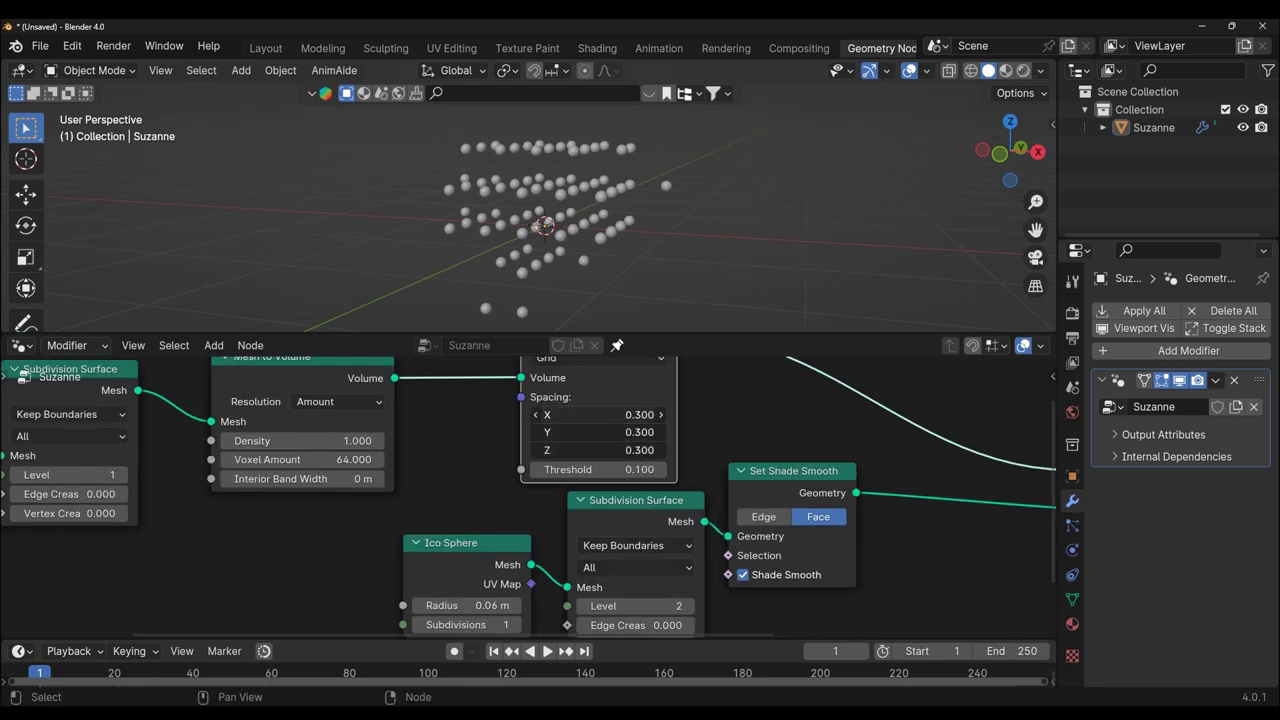
key("BackSpace")
type("0.02")
key("Return")
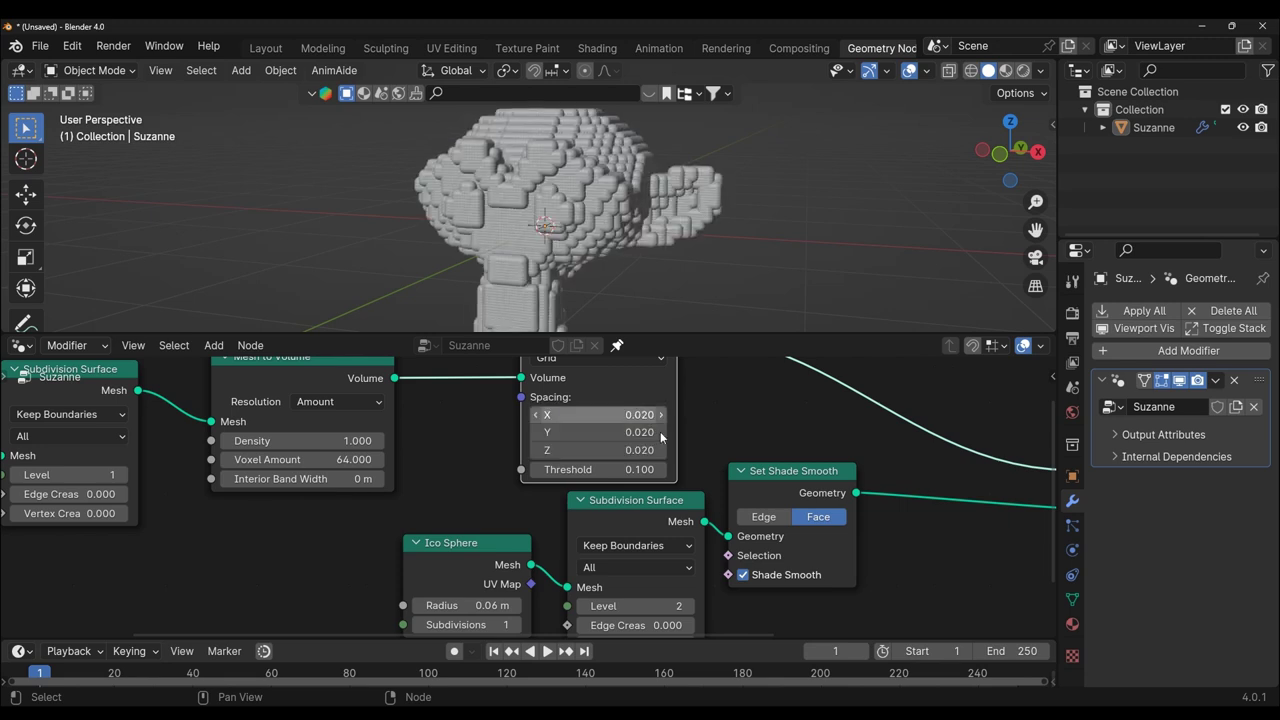
middle_click_drag(632, 294, 722, 274)
mouse_move(767, 273)
middle_mouse_down()
mouse_move(778, 262)
mouse_move(618, 297)
mouse_move(720, 489)
middle_mouse_up()
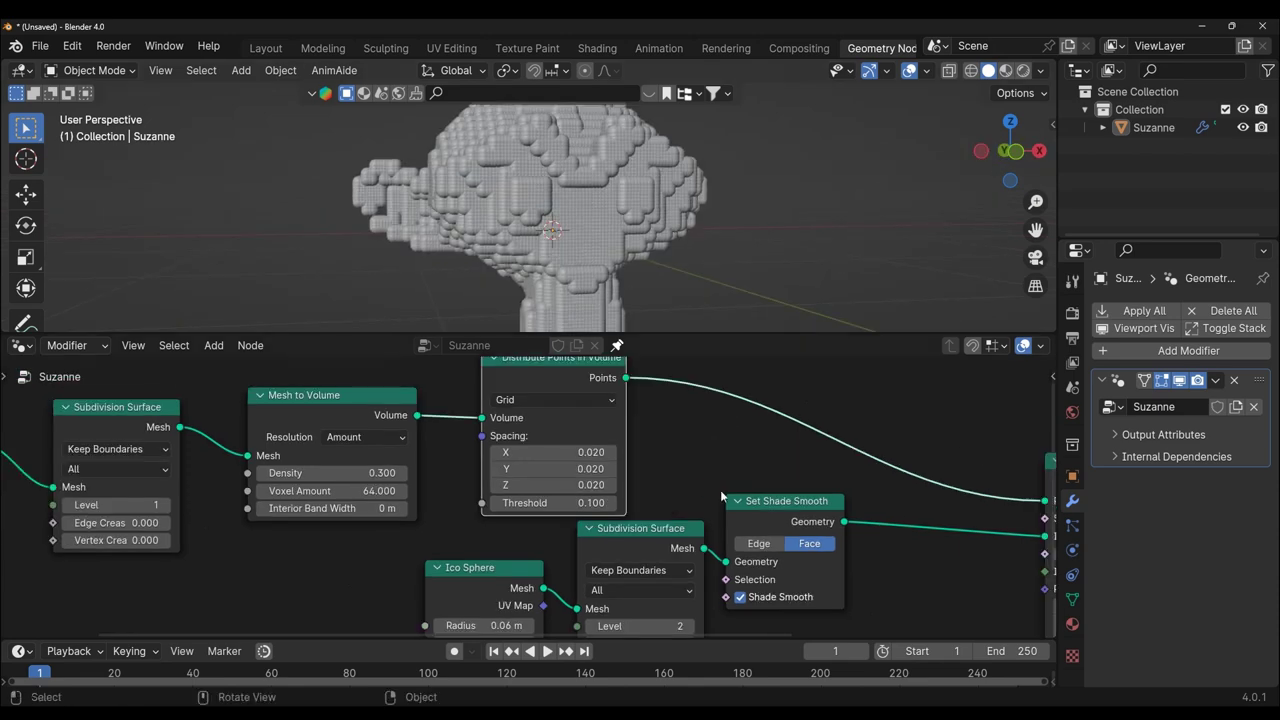
scroll(676, 461, "up", 2)
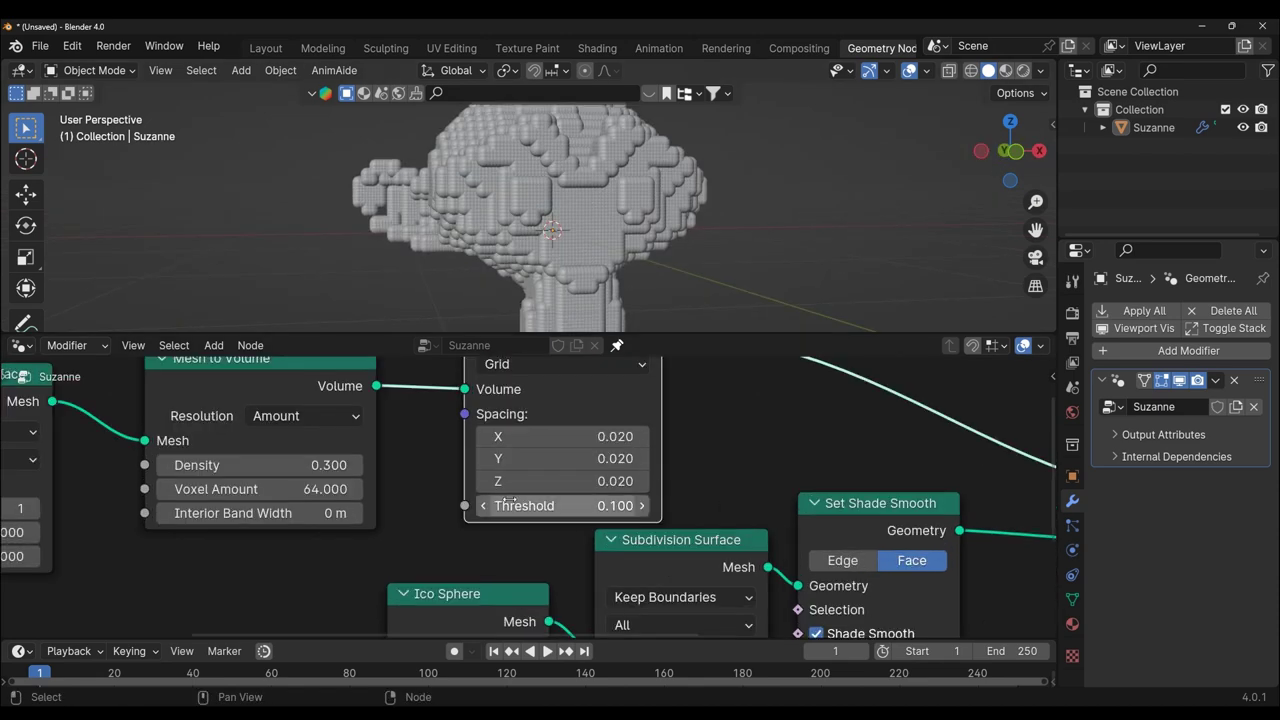
- Set the distribution Threshold to 0.150
left_click(603, 505)
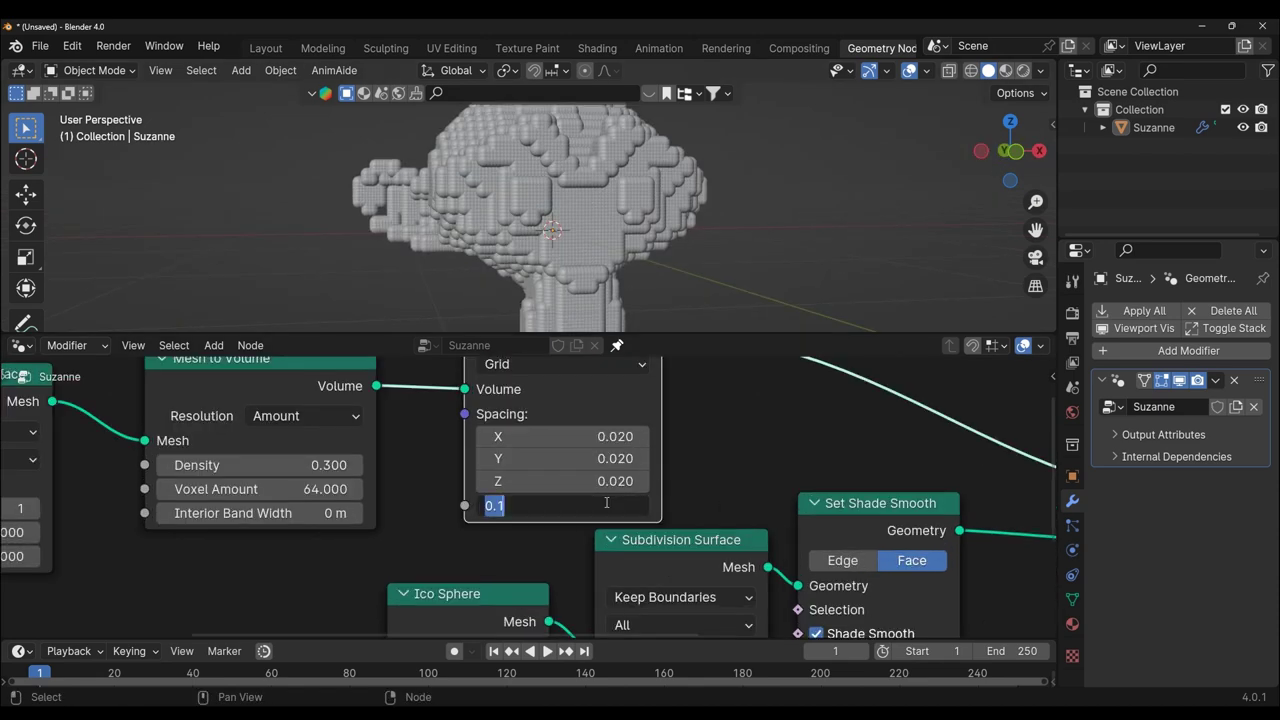
type("0")
type(".150")
key("Return")
scroll(631, 392, "down", 3)
scroll(590, 441, "up", 1)
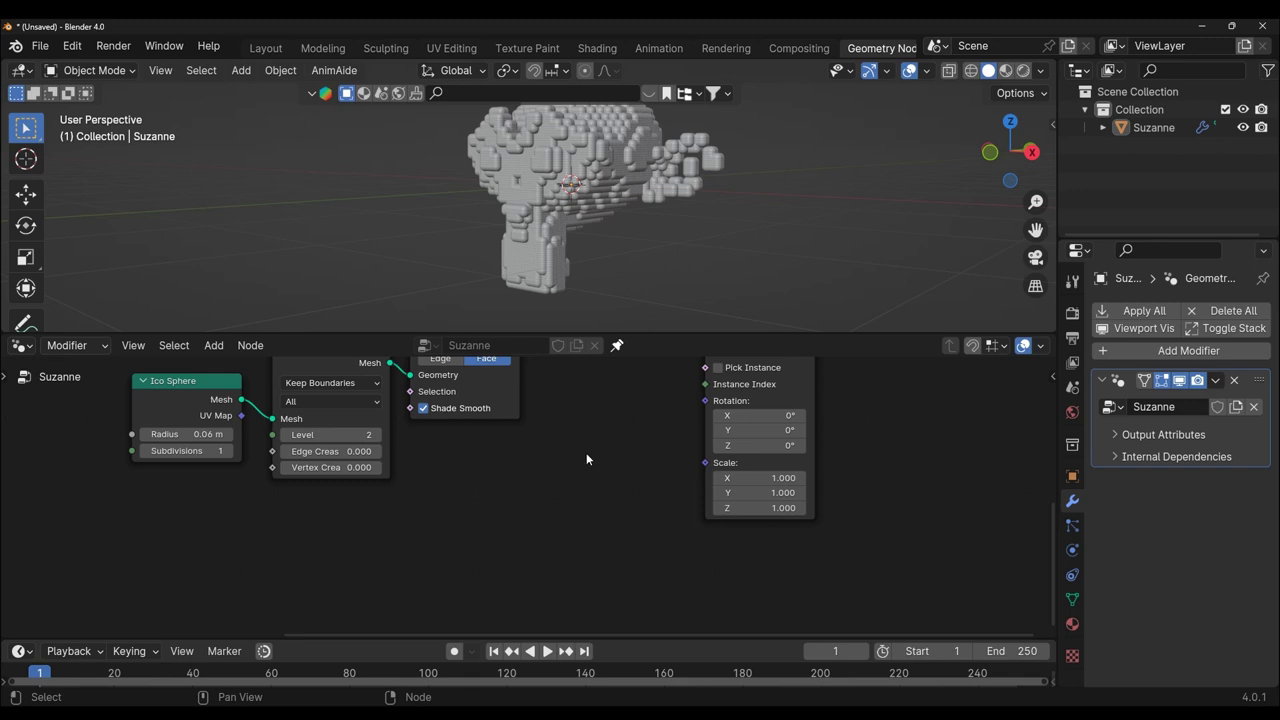
- Add a Color Ramp node and wire its Color output into the Instance on Points Scale input
key("shift+a")
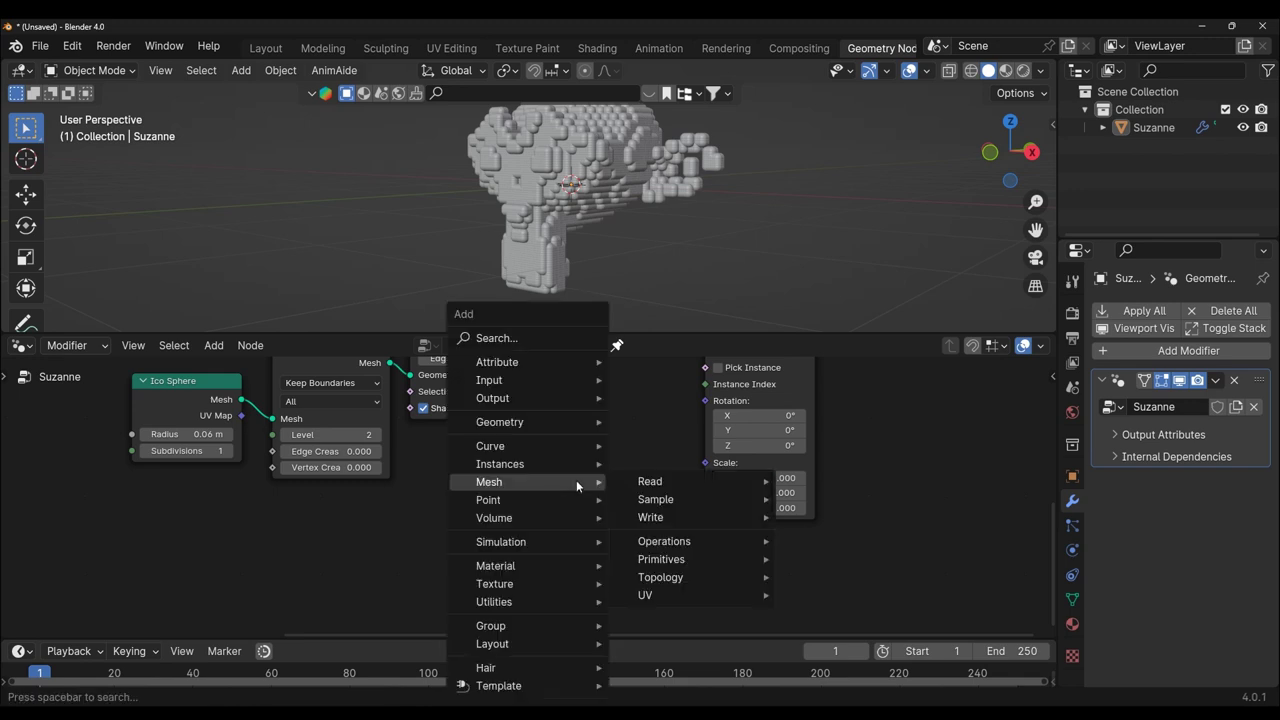
key("space")
type("color")
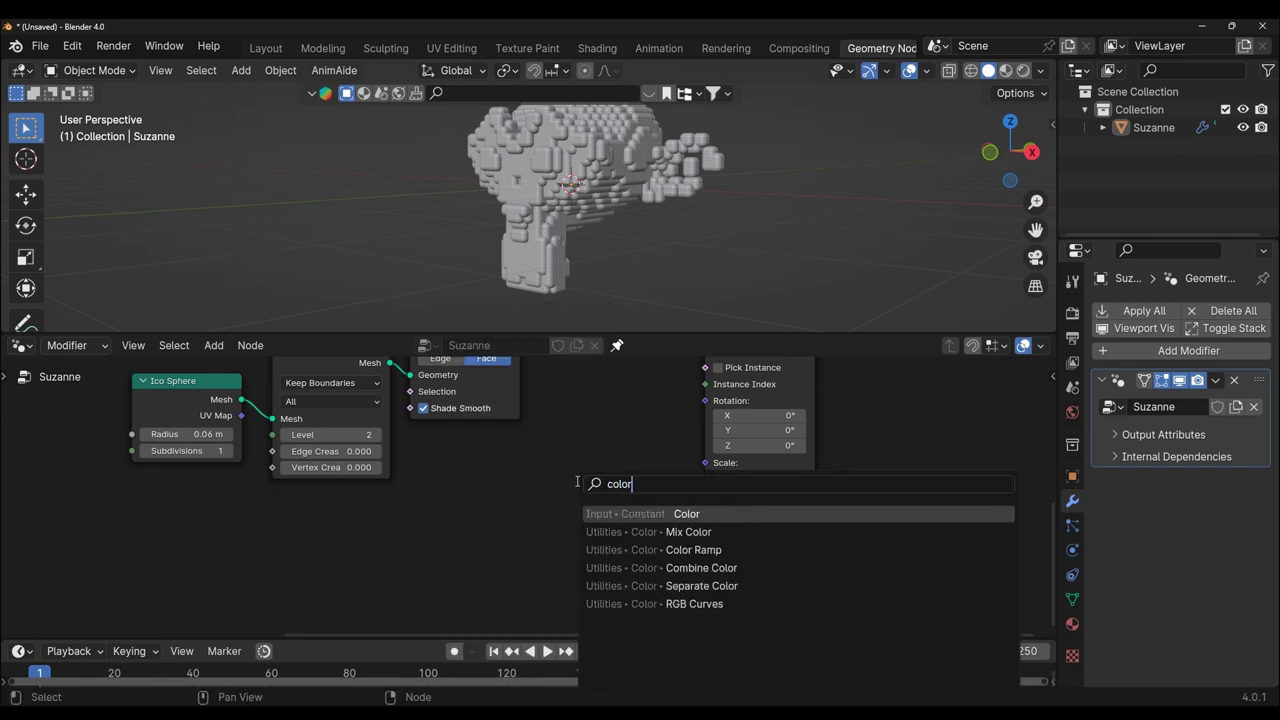
key("Down")
key("Down")
key("Return")
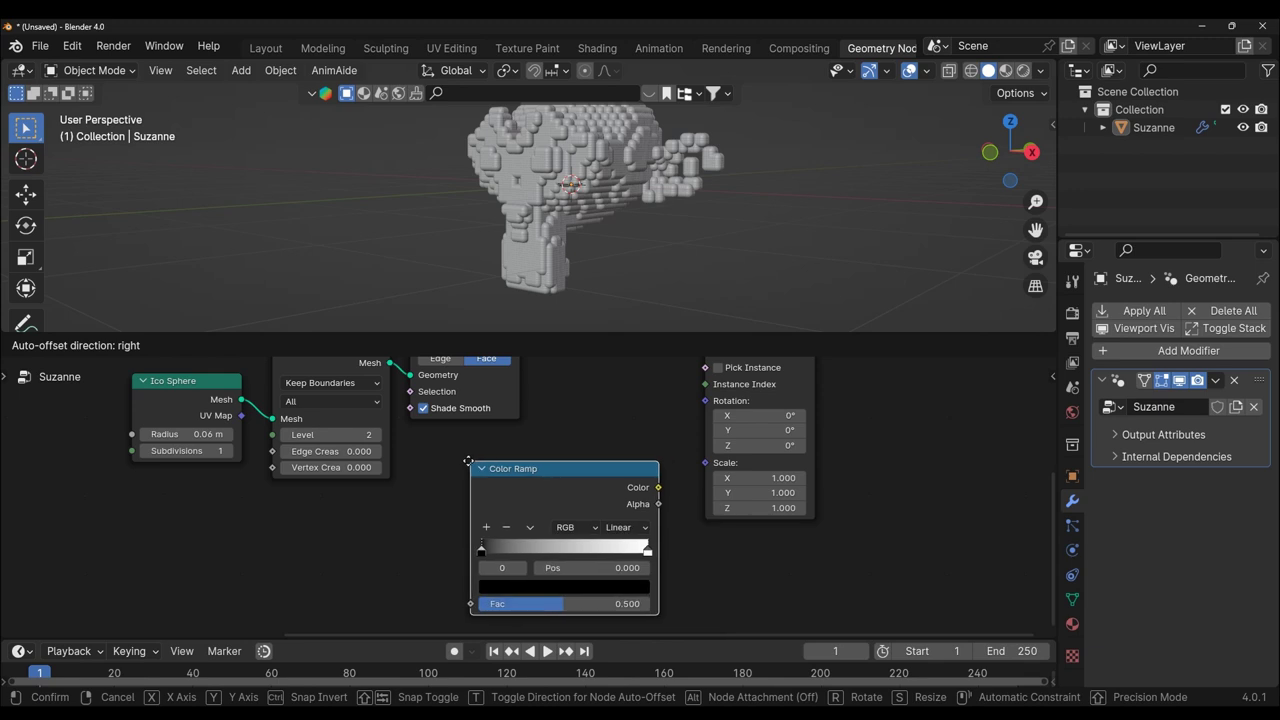
left_click(554, 491)
left_click_drag(643, 488, 701, 463)
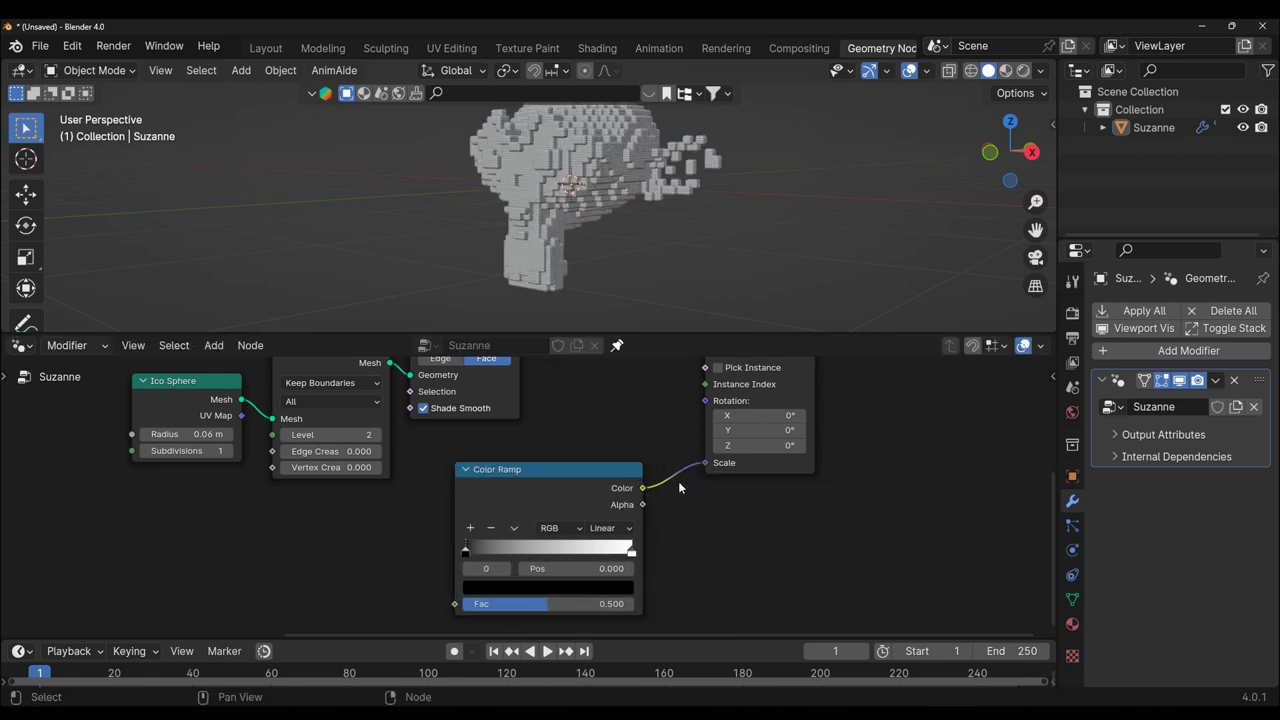
scroll(652, 286, "up", 3)
scroll(652, 284, "up", 2)
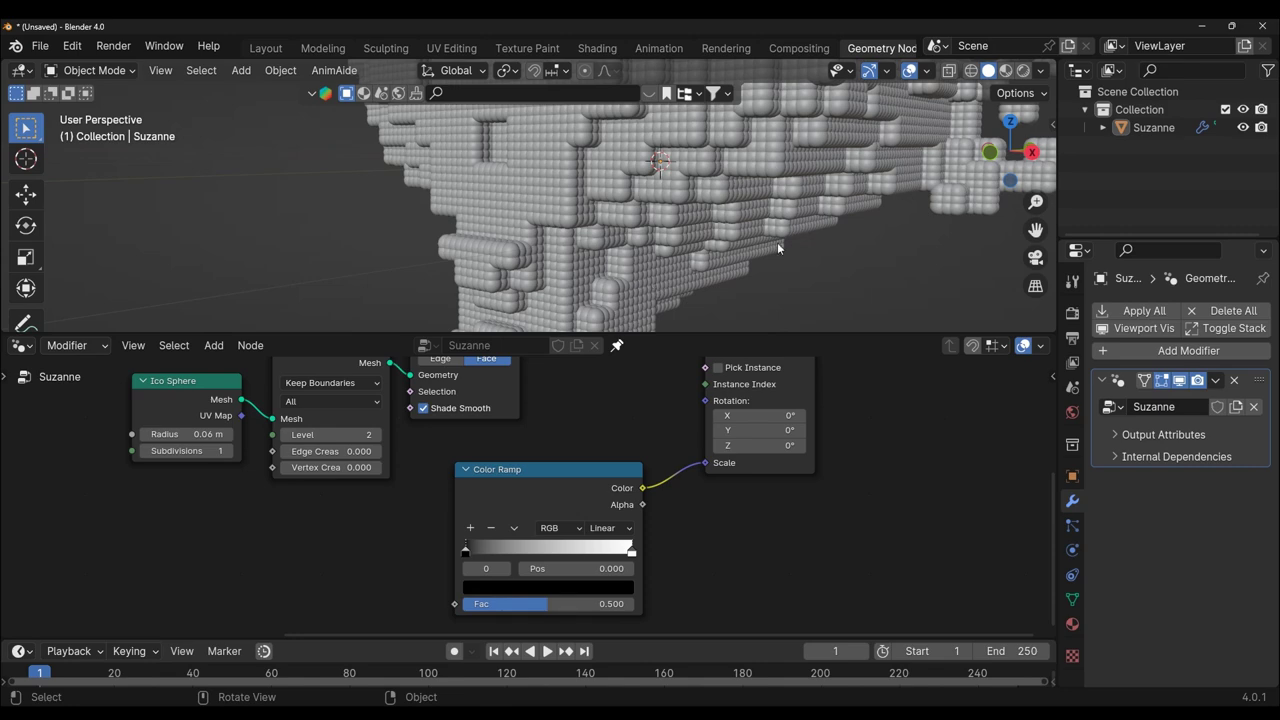
mouse_move(777, 245)
middle_mouse_down()
mouse_move(708, 251)
mouse_move(800, 243)
middle_mouse_up()
scroll(708, 251, "down", 3)
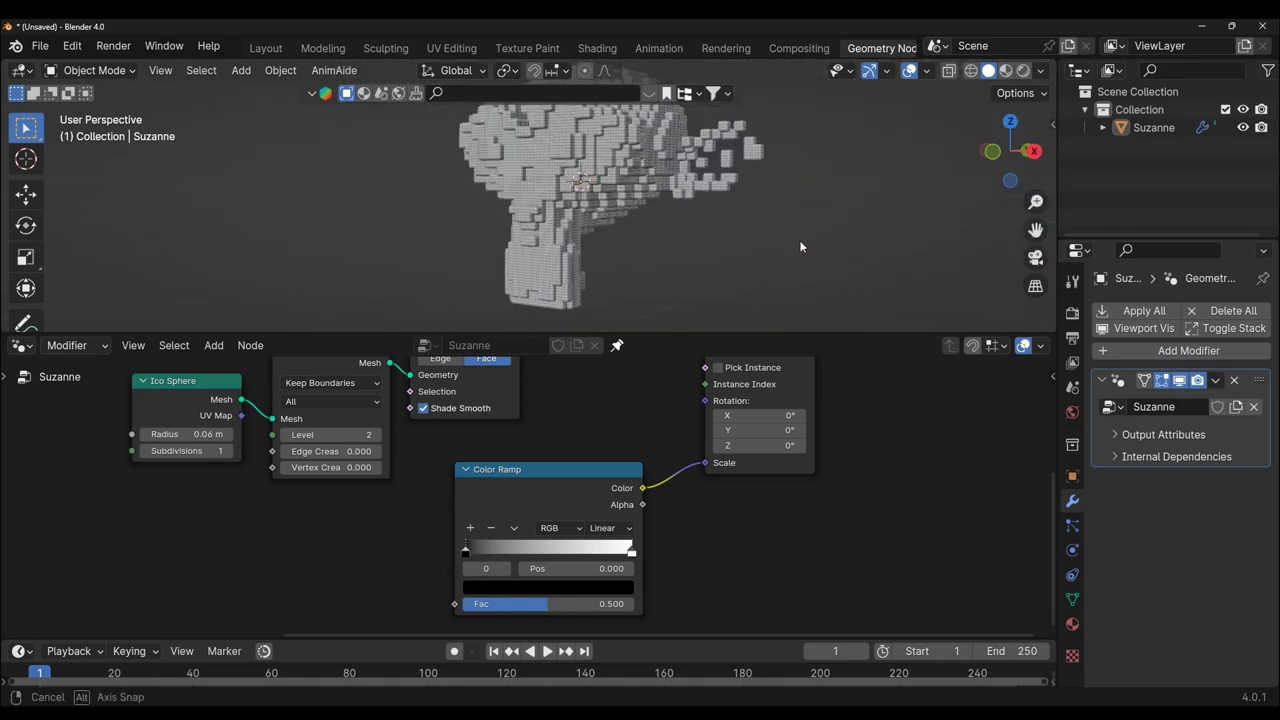
scroll(399, 530, "down", 3)
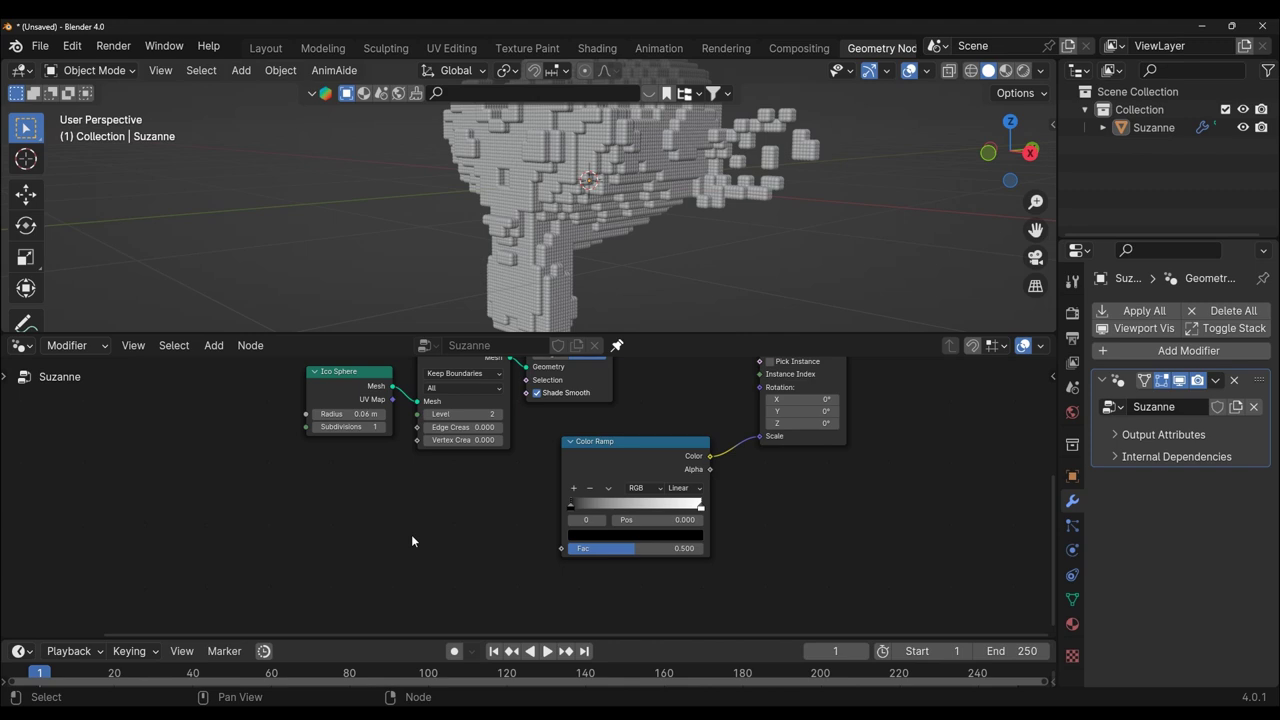
- Add a Wave Texture node and feed its Fac into the Color Ramp Fac
key("shift+a")
type("s")
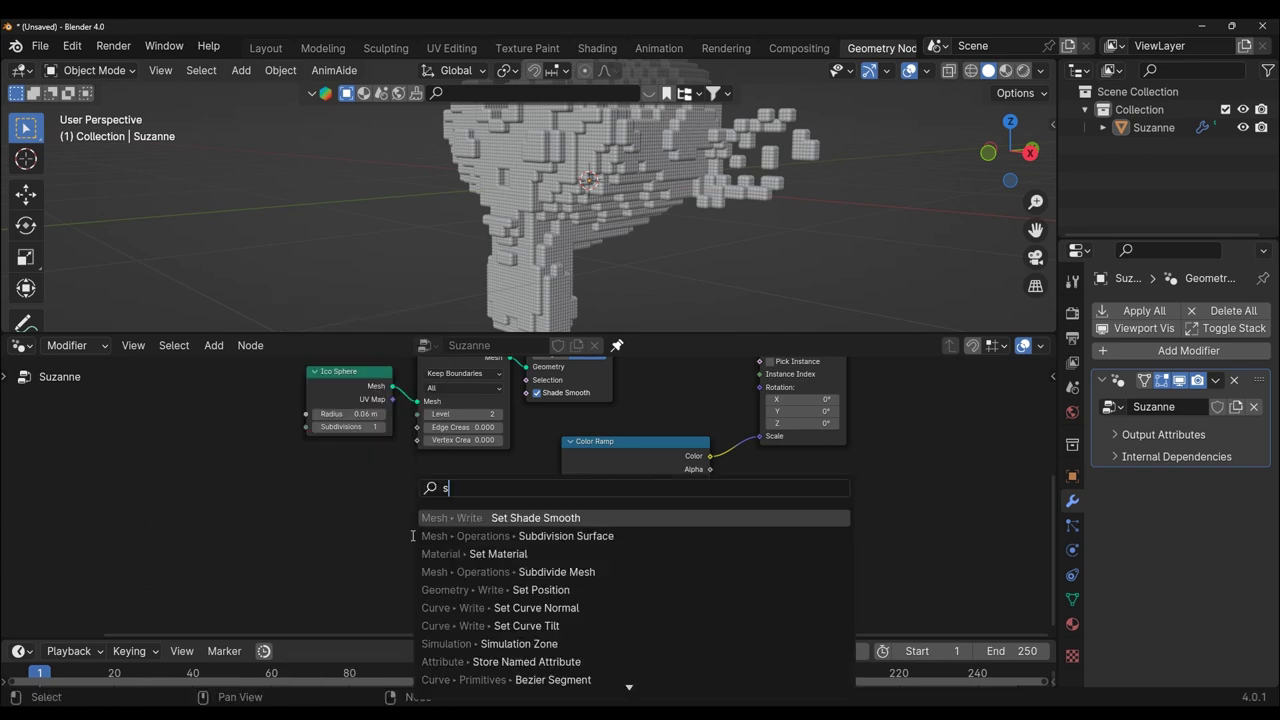
key("BackSpace")
type("wave")
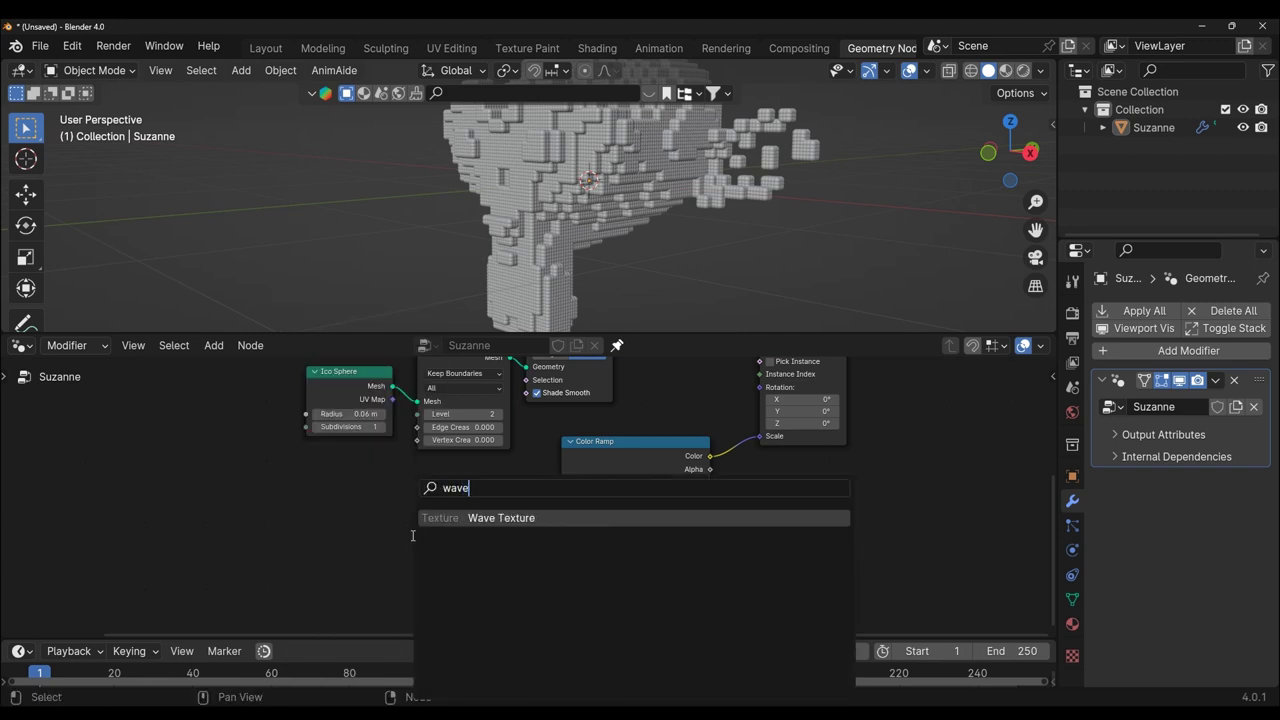
left_click(505, 519)
left_click(400, 490)
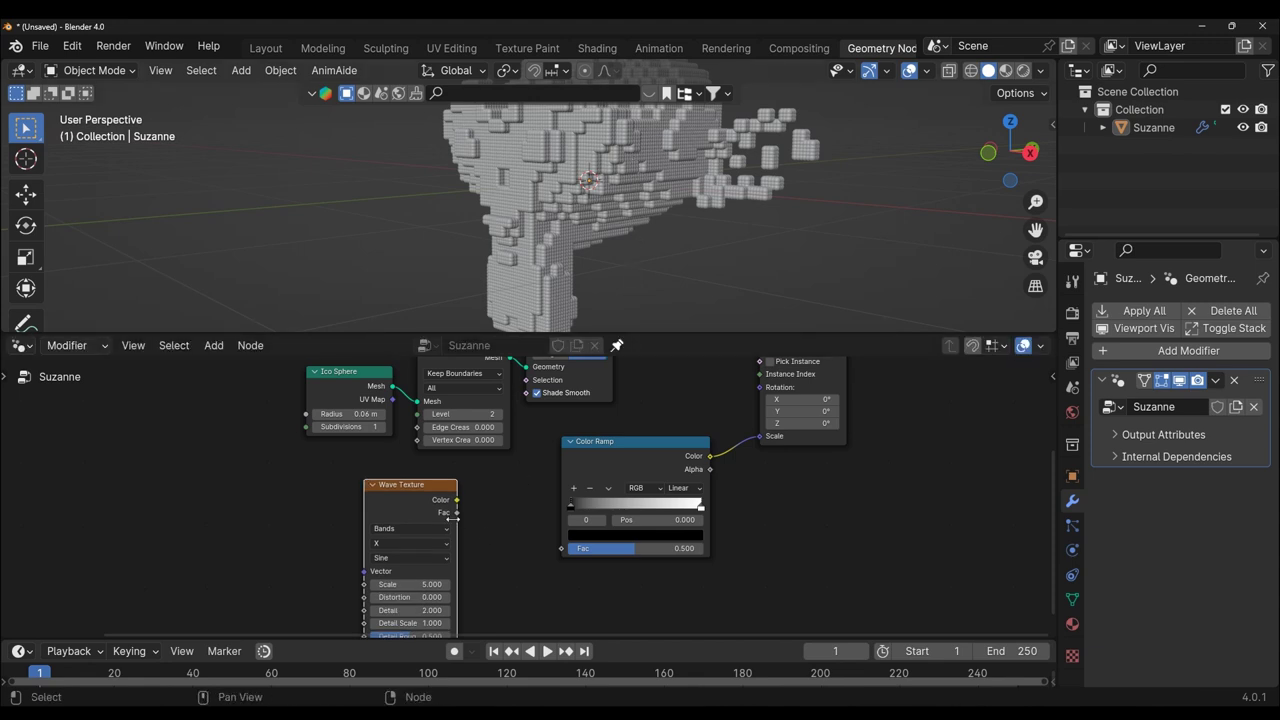
left_click_drag(457, 512, 556, 548)
scroll(571, 519, "up", 2)
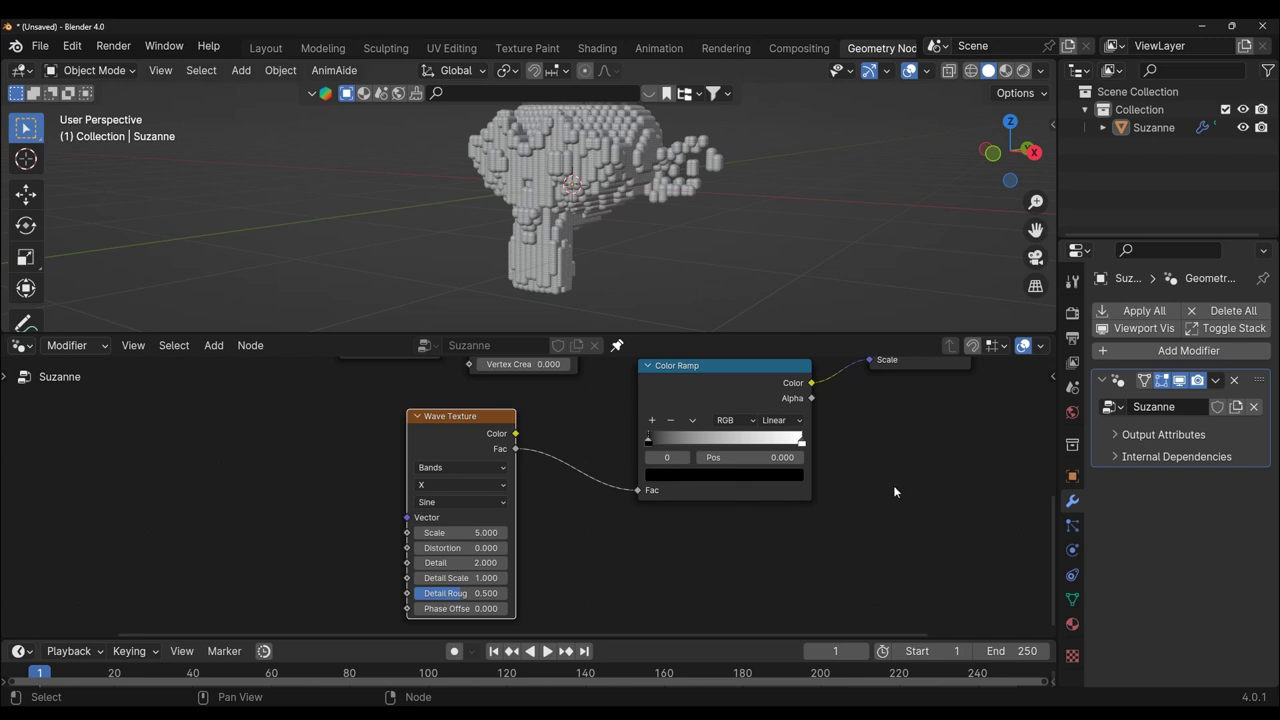
middle_click_drag(893, 491, 766, 543)
scroll(763, 549, "up", 1)
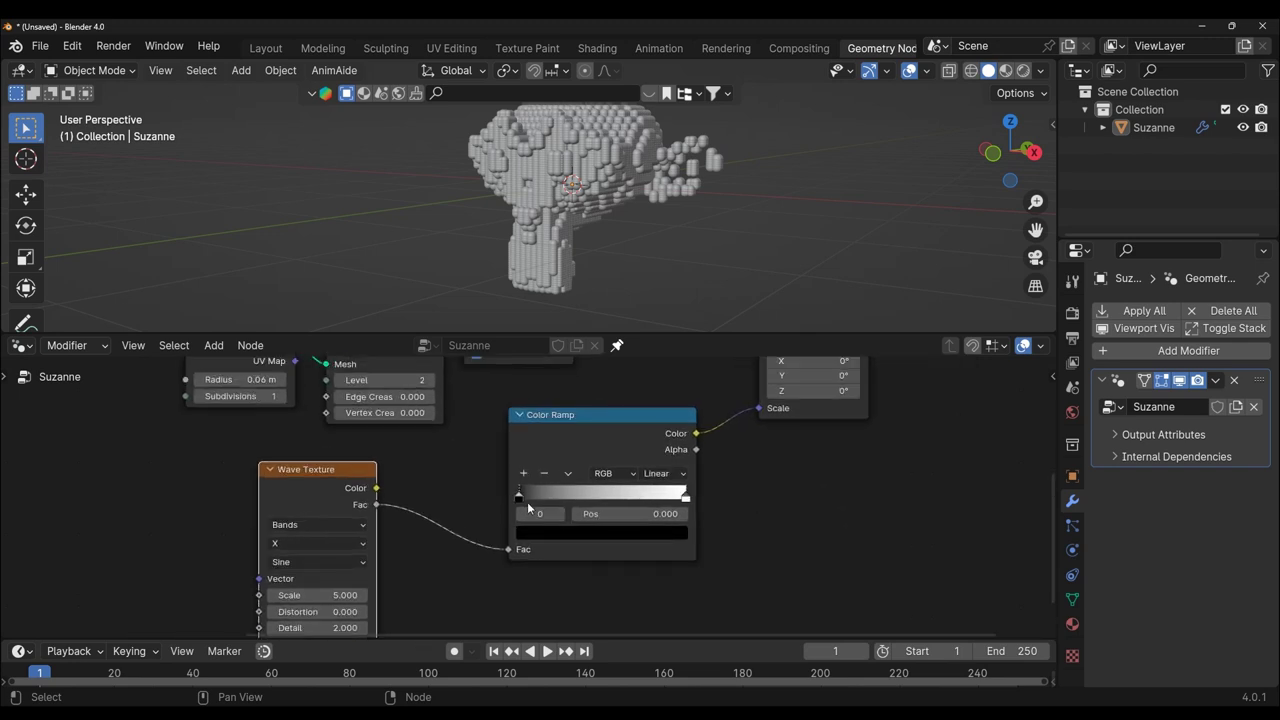
- Slide the Color Ramp's black stop to about 0.477 and the white stop to 0.814
left_click_drag(520, 498, 607, 497)
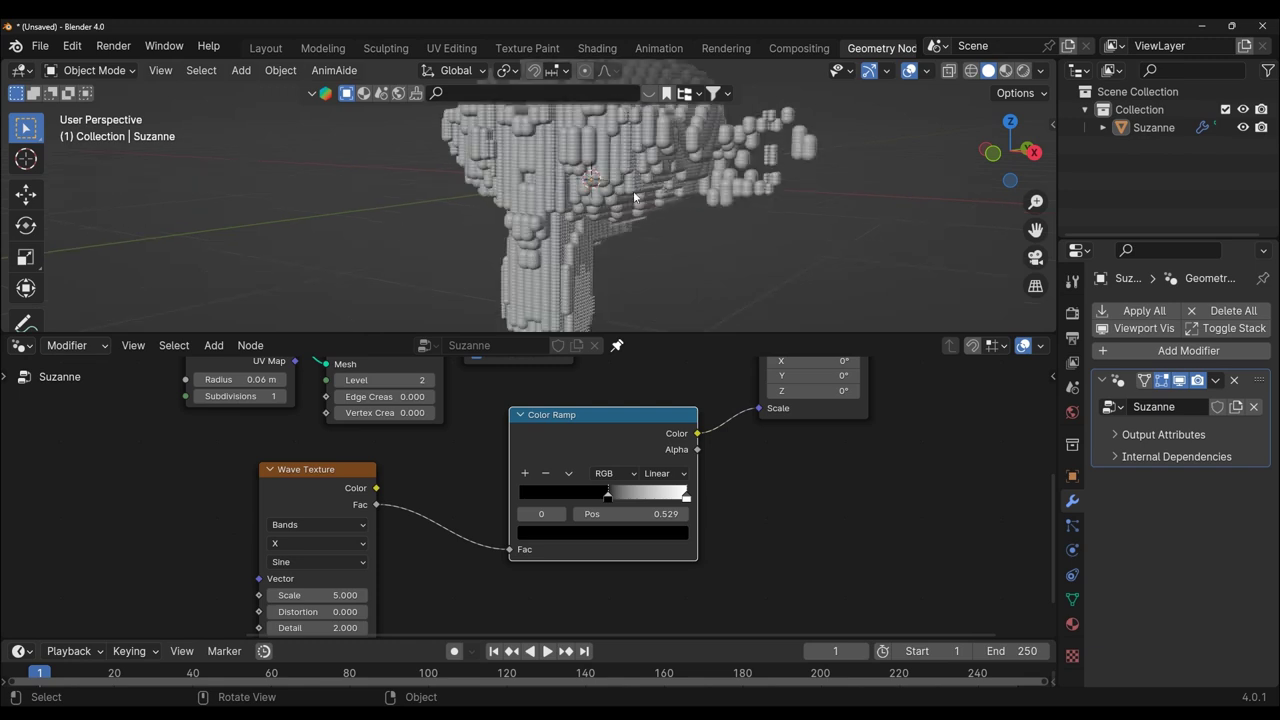
left_click_drag(1036, 229, 736, 262)
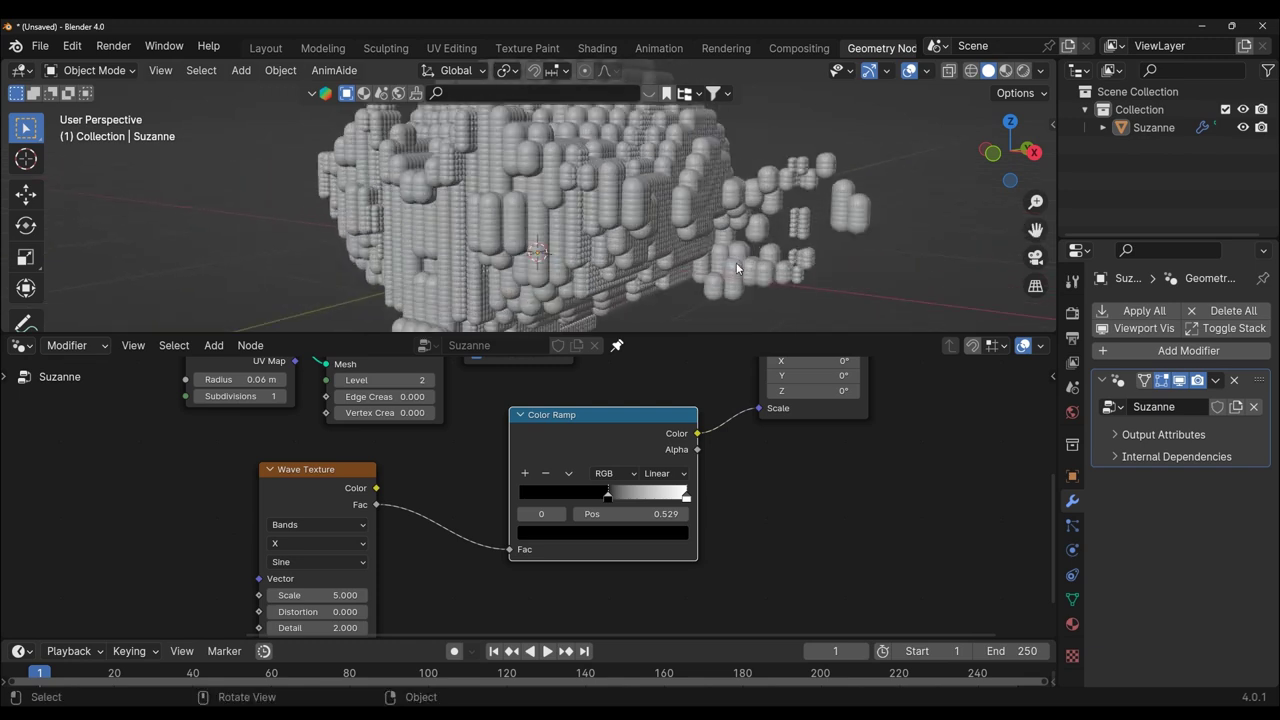
mouse_move(607, 498)
left_mouse_down()
mouse_move(634, 497)
mouse_move(549, 500)
left_mouse_up()
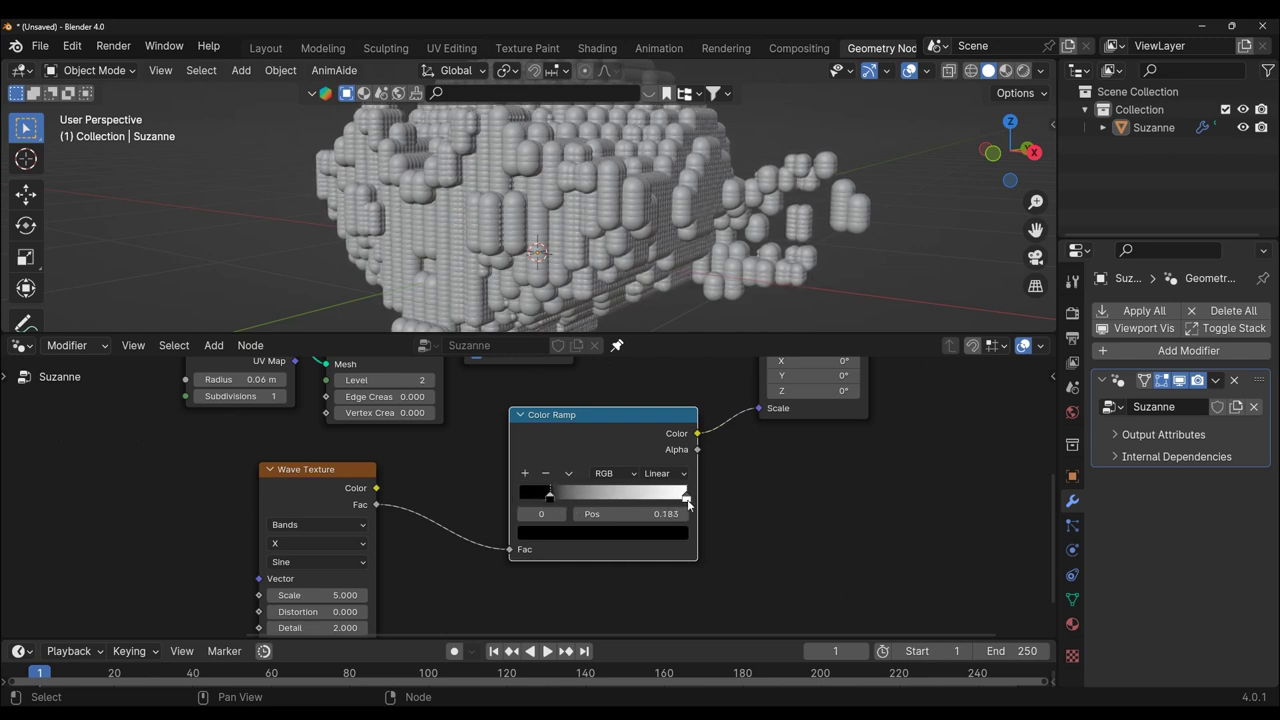
mouse_move(688, 505)
left_mouse_down()
mouse_move(589, 505)
mouse_move(659, 500)
left_mouse_up()
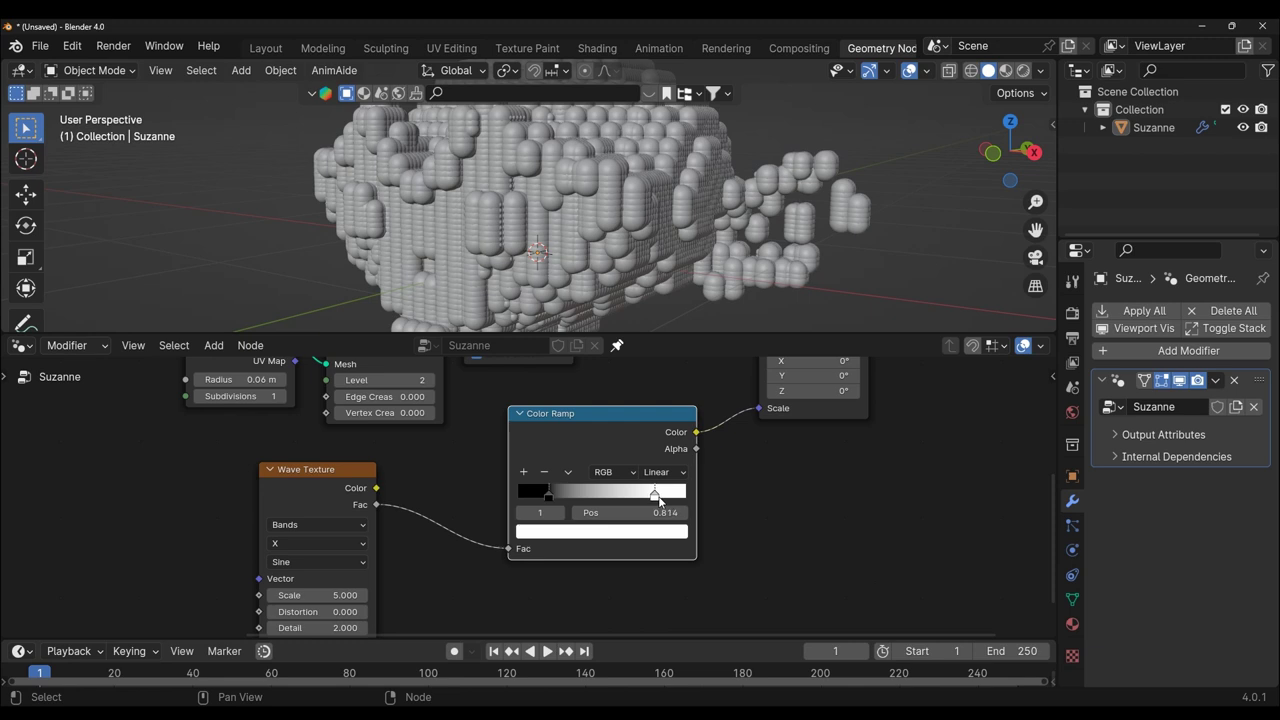
left_click_drag(549, 495, 600, 502)
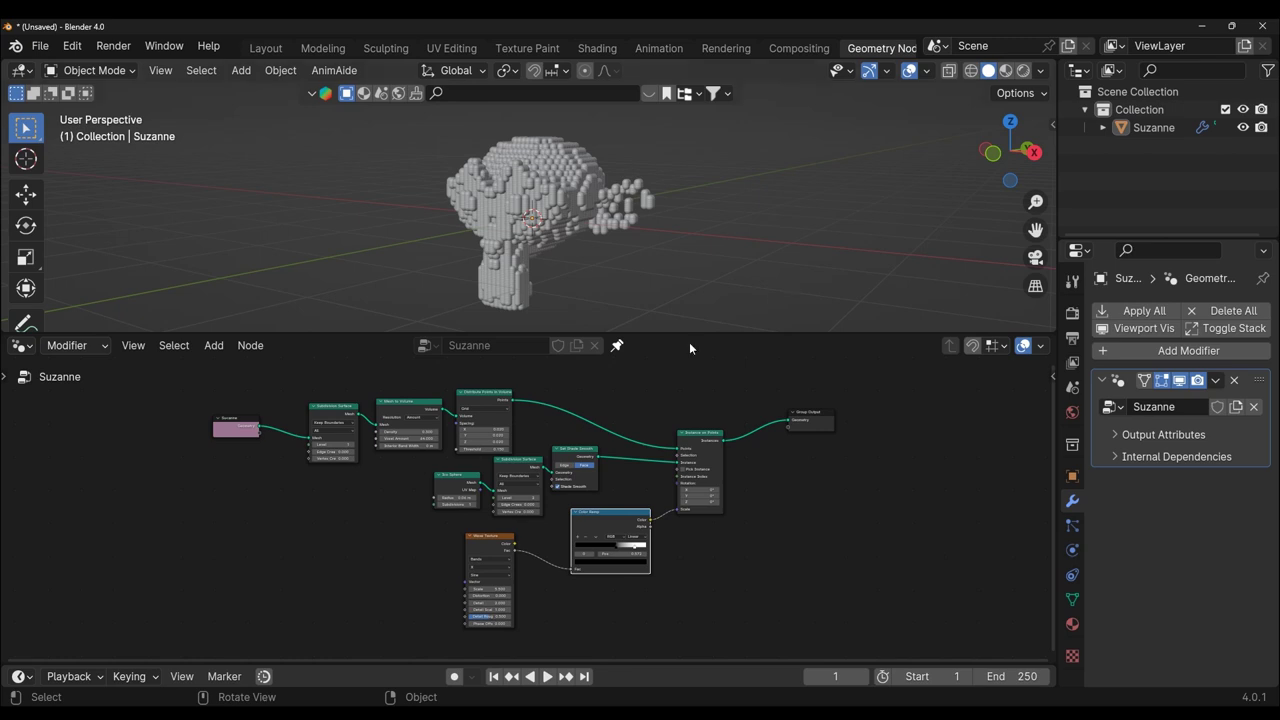
- Set Mesh to Volume Density to 0.5 and Interior Band Width to 0.001 m
scroll(450, 450, "up", 1)
middle_click_drag(450, 450, 520, 470)
scroll(540, 485, "up", 2)
scroll(550, 491, "up", 2)
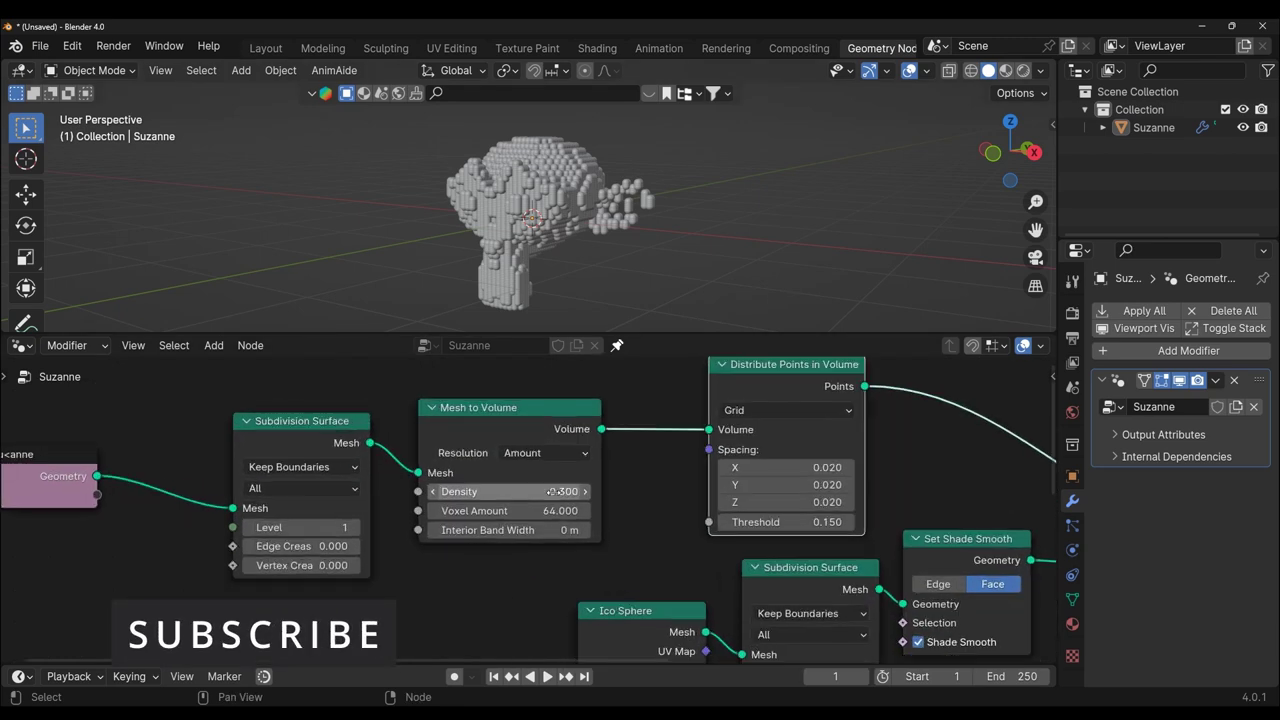
scroll(551, 491, "up", 1)
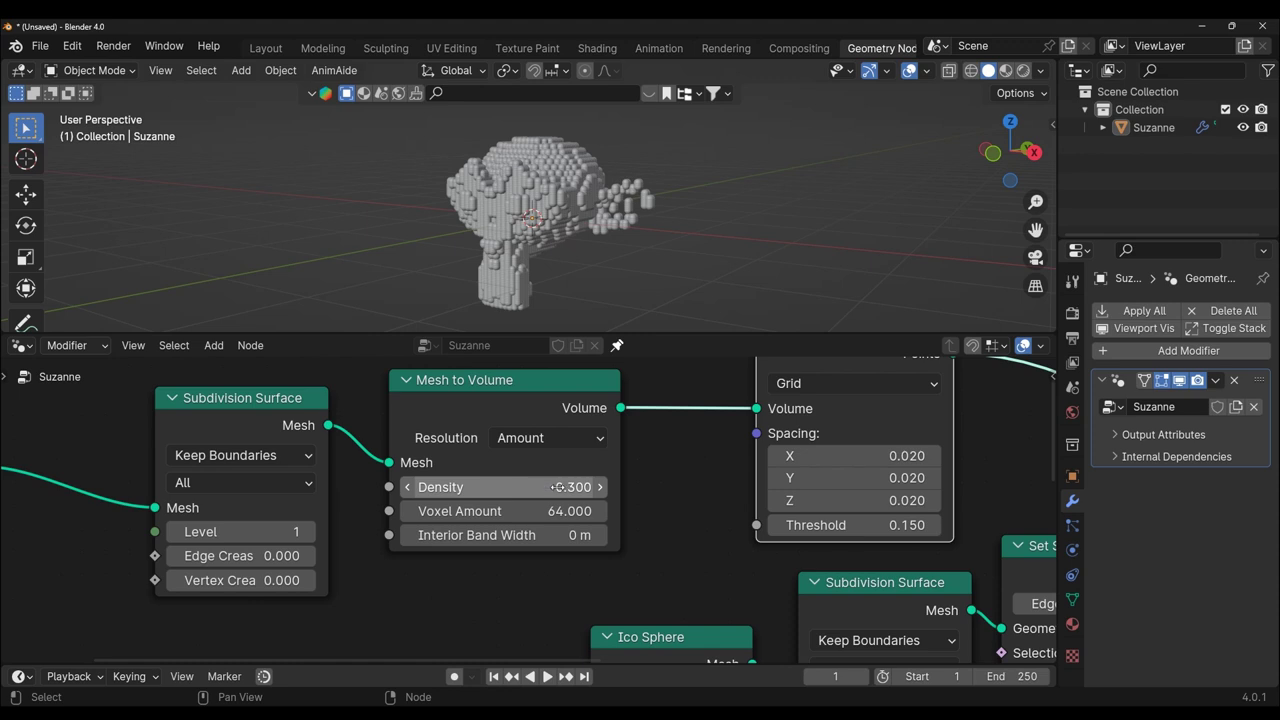
left_click(560, 487)
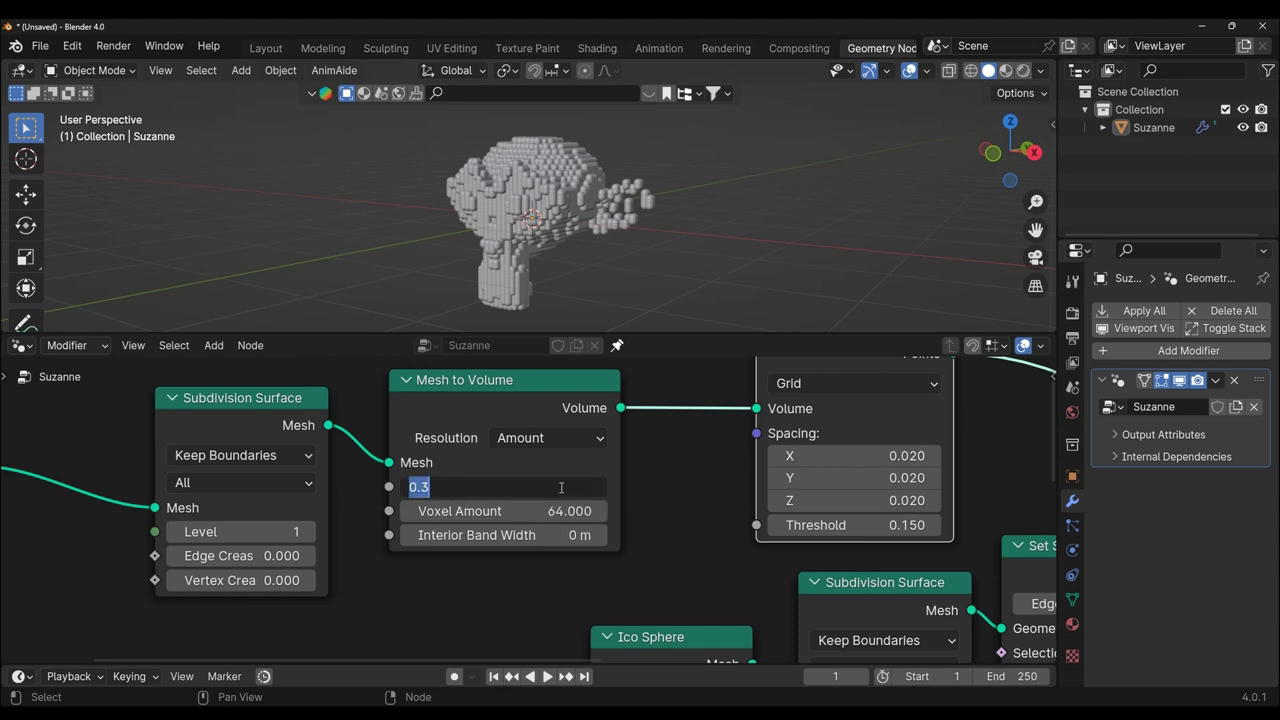
type("0.5")
key("Return")
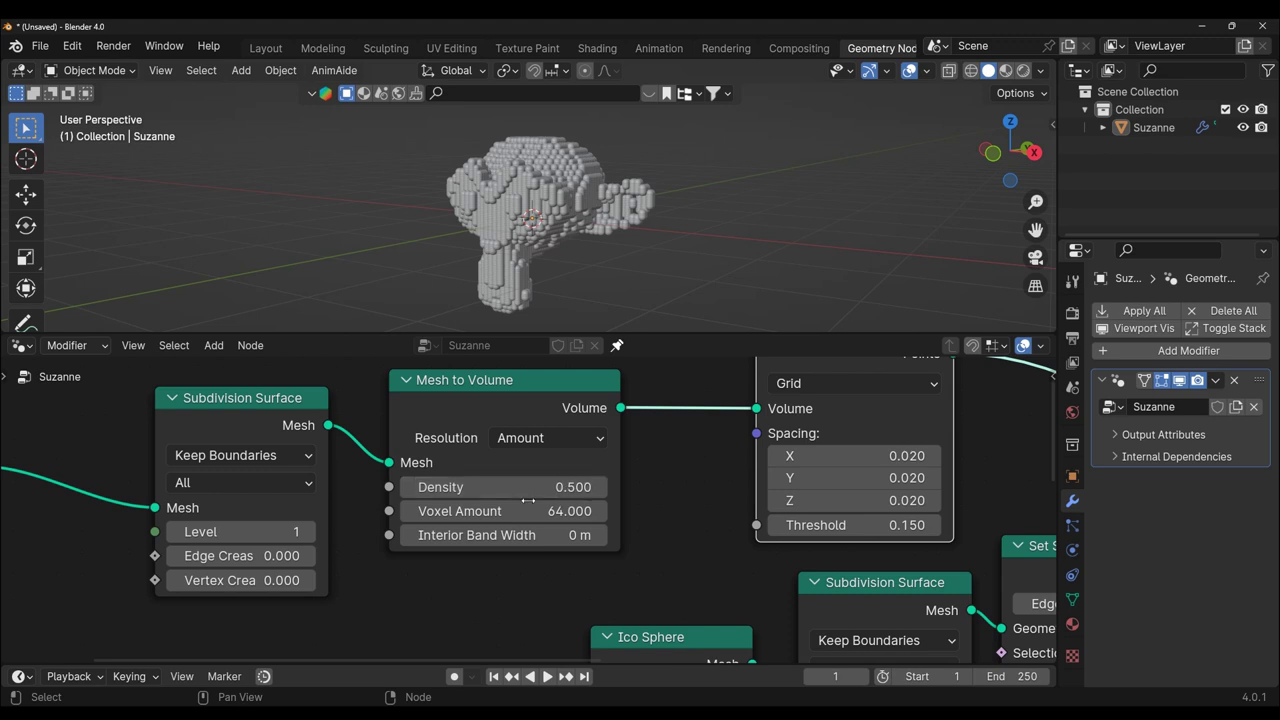
left_click_drag(575, 535, 527, 545)
left_click(561, 538)
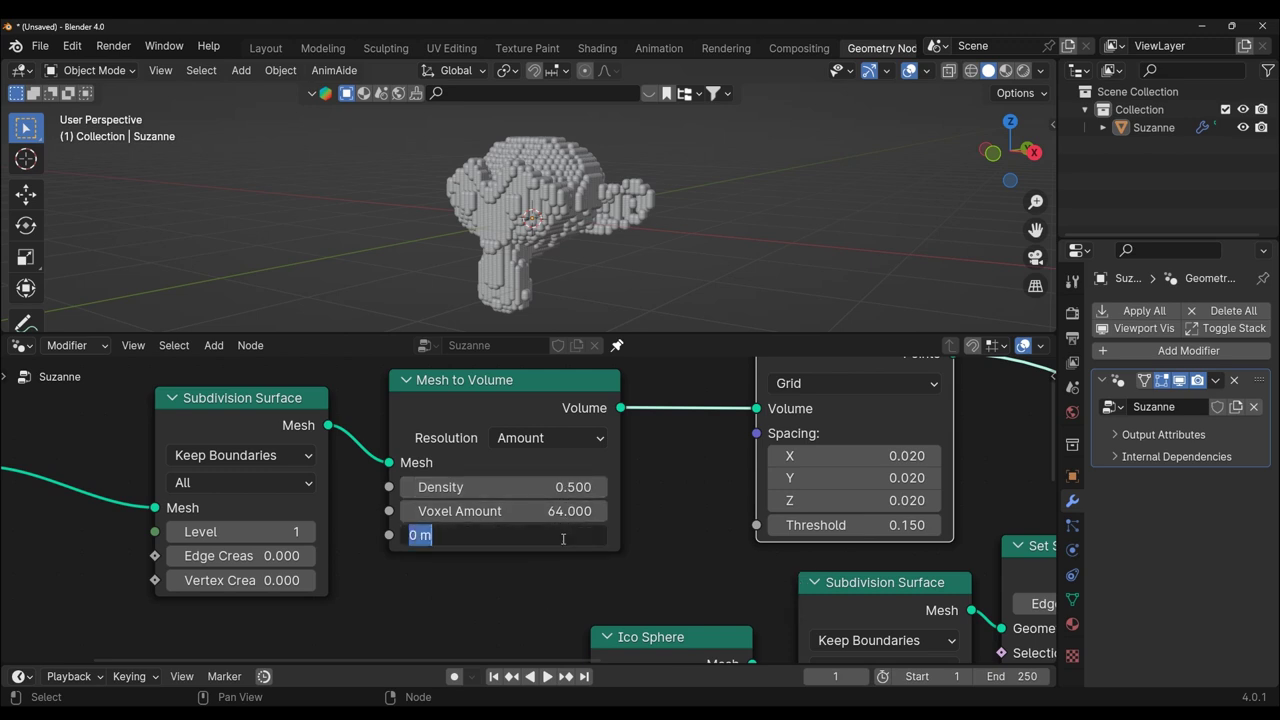
type("0.001")
key("Return")
- Set point Spacing to 0.06 on all axes and Threshold to 0.201
scroll(684, 543, "down", 1)
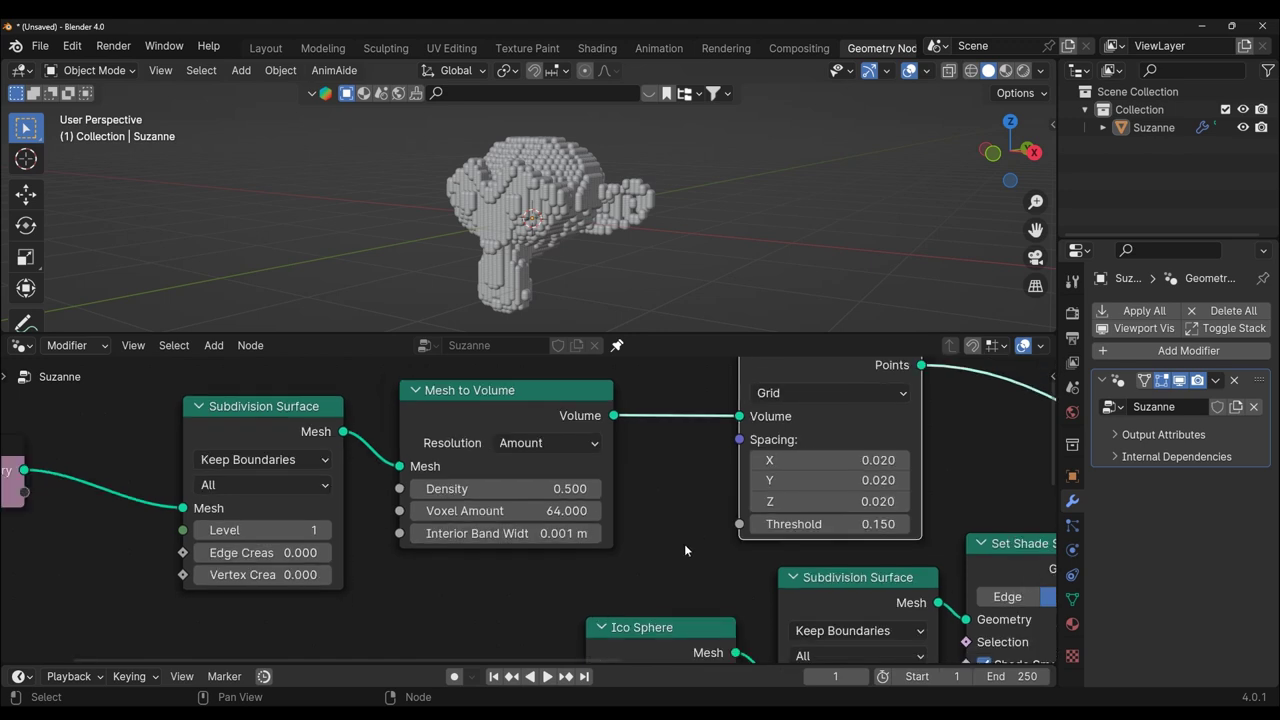
scroll(725, 542, "down", 1)
scroll(725, 542, "down", 3, "ctrl")
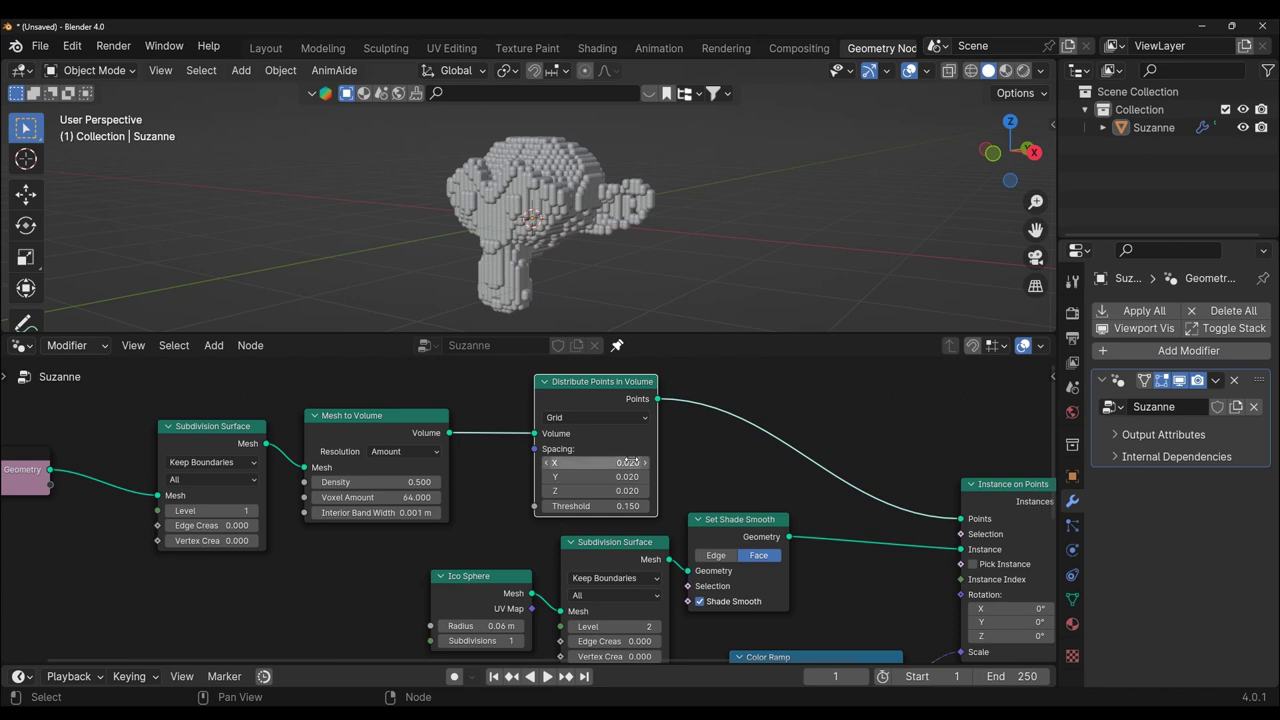
mouse_move(597, 462)
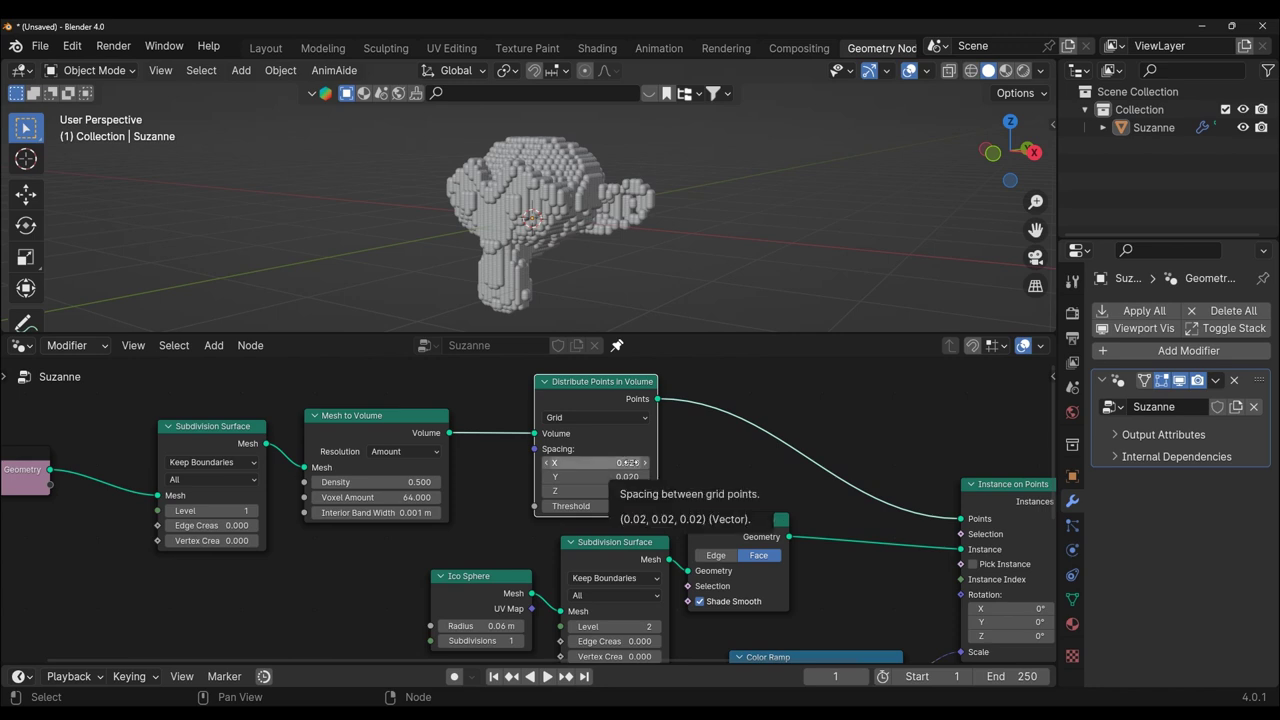
left_click_drag(630, 463, 630, 490)
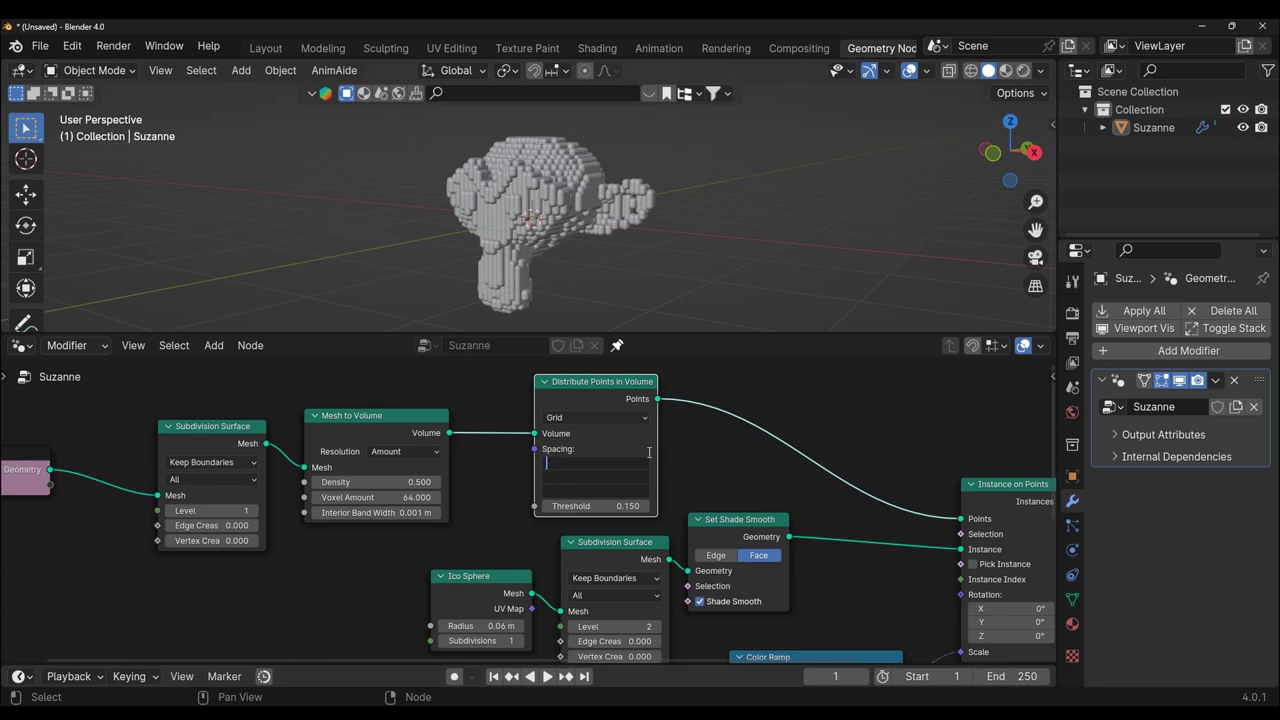
type("0.06")
key("Return")
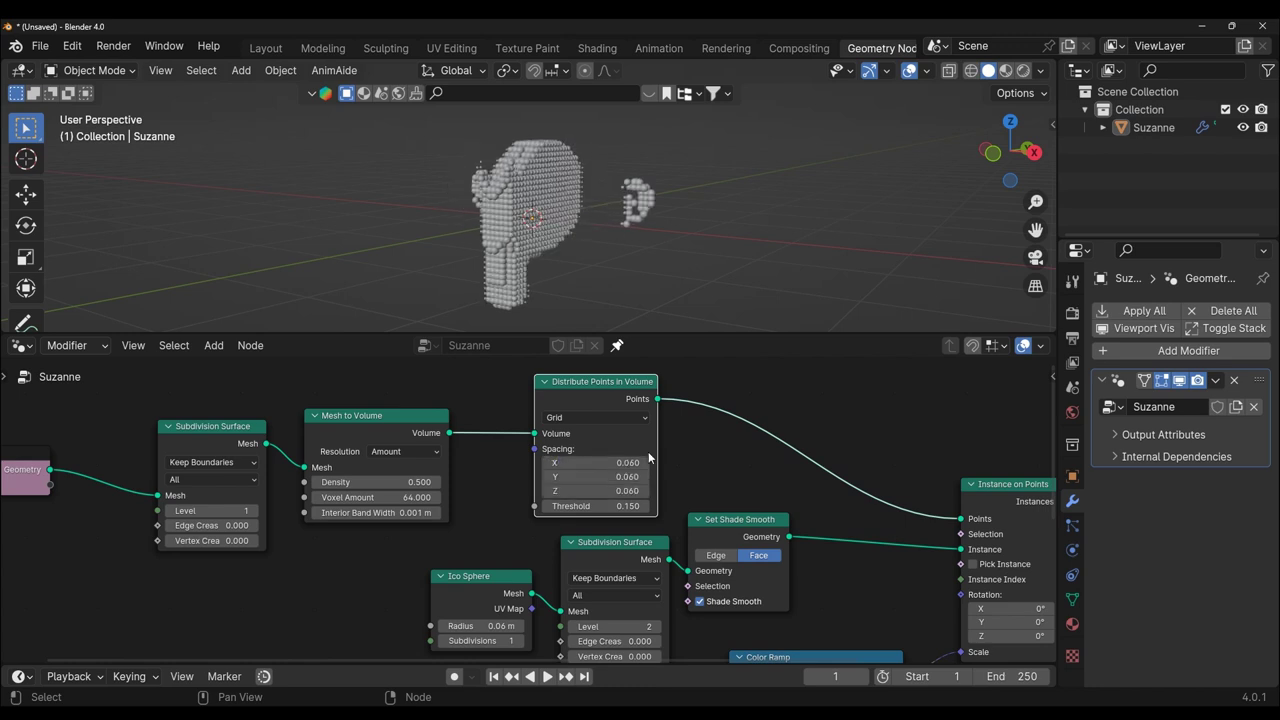
left_click(630, 506)
type("0.2")
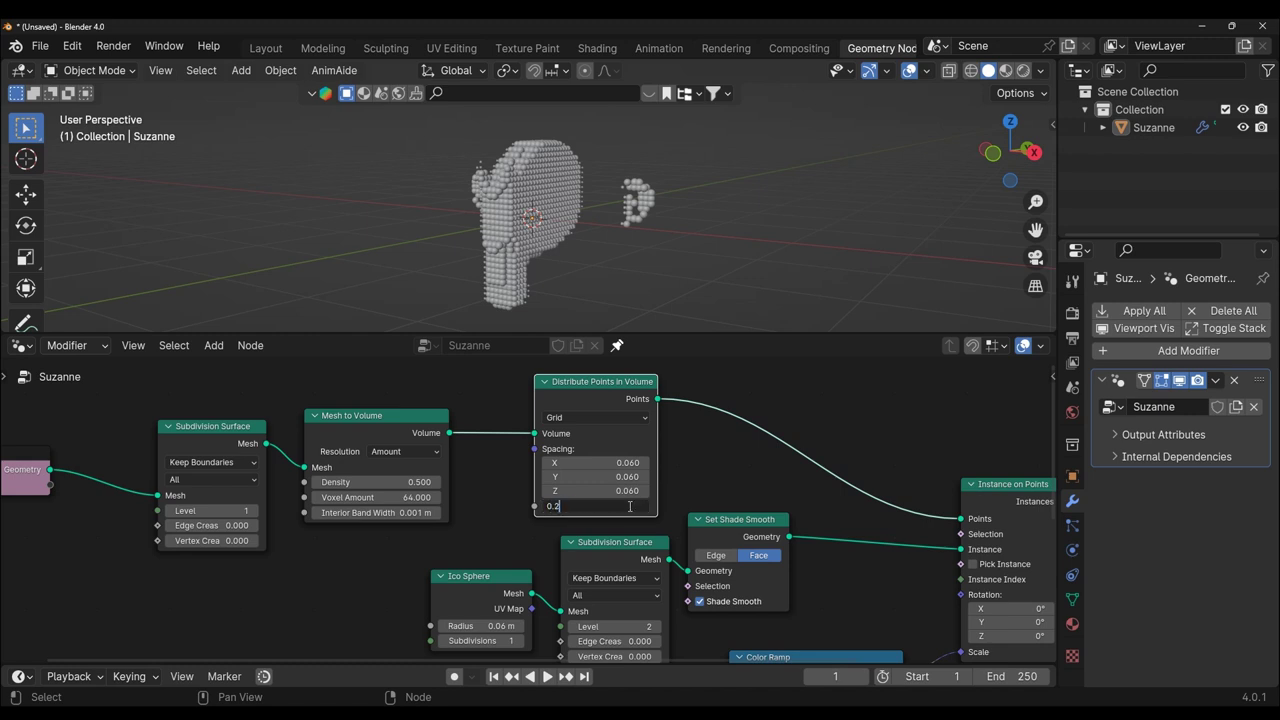
type("01")
key("Return")
- Set the Ico Sphere radius to 0.08 m and orbit to view Suzanne front-on
middle_click_drag(414, 604, 447, 478)
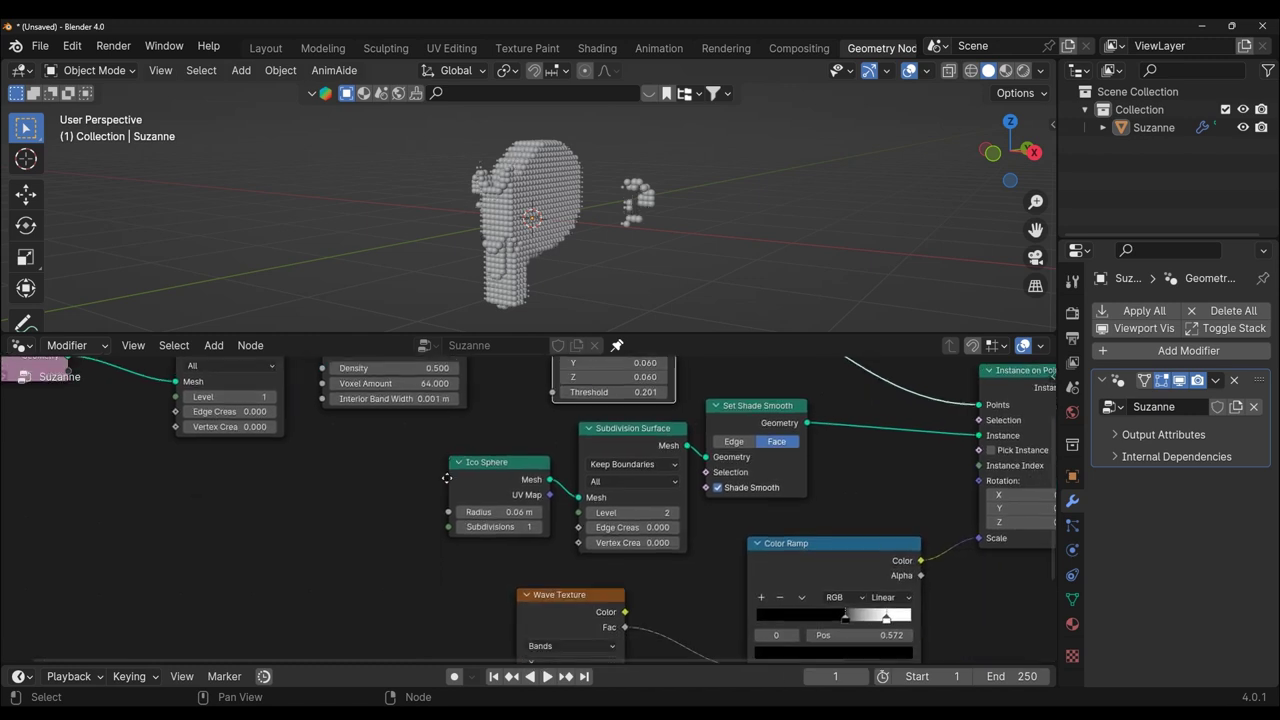
scroll(447, 478, "up", 2)
left_click(496, 522)
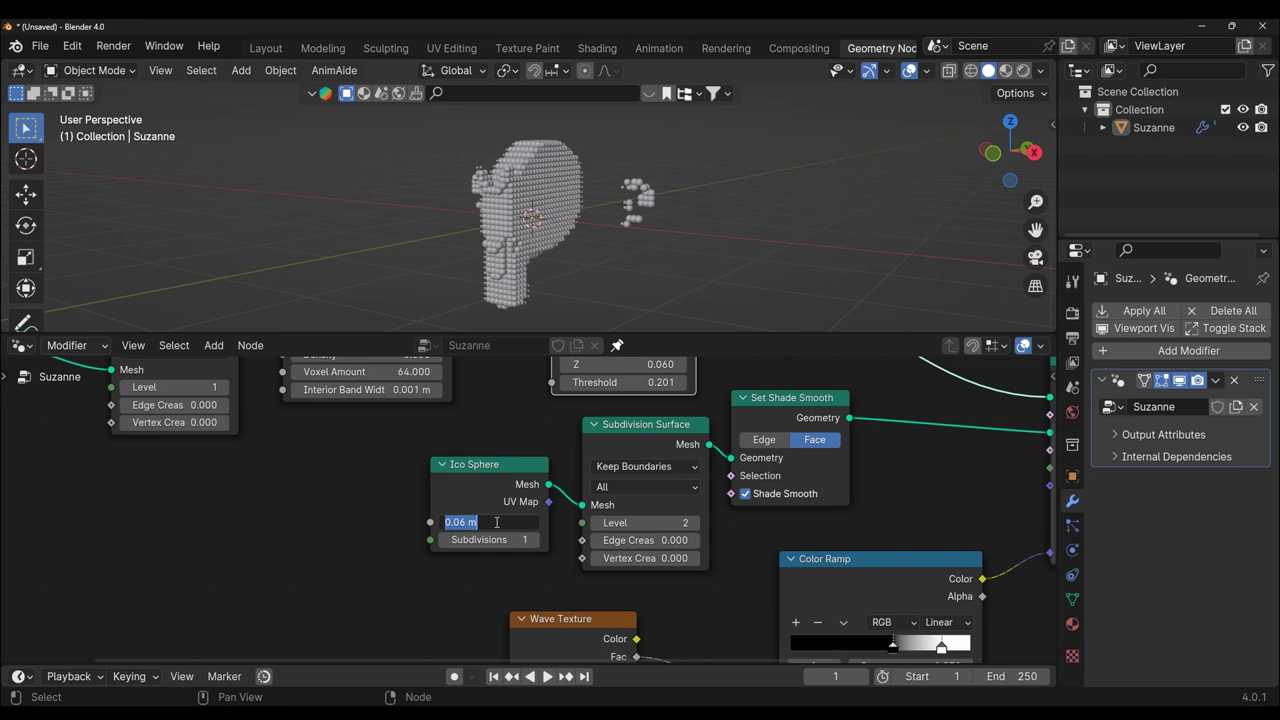
type("0.08")
key("Return")
scroll(516, 310, "up", 2)
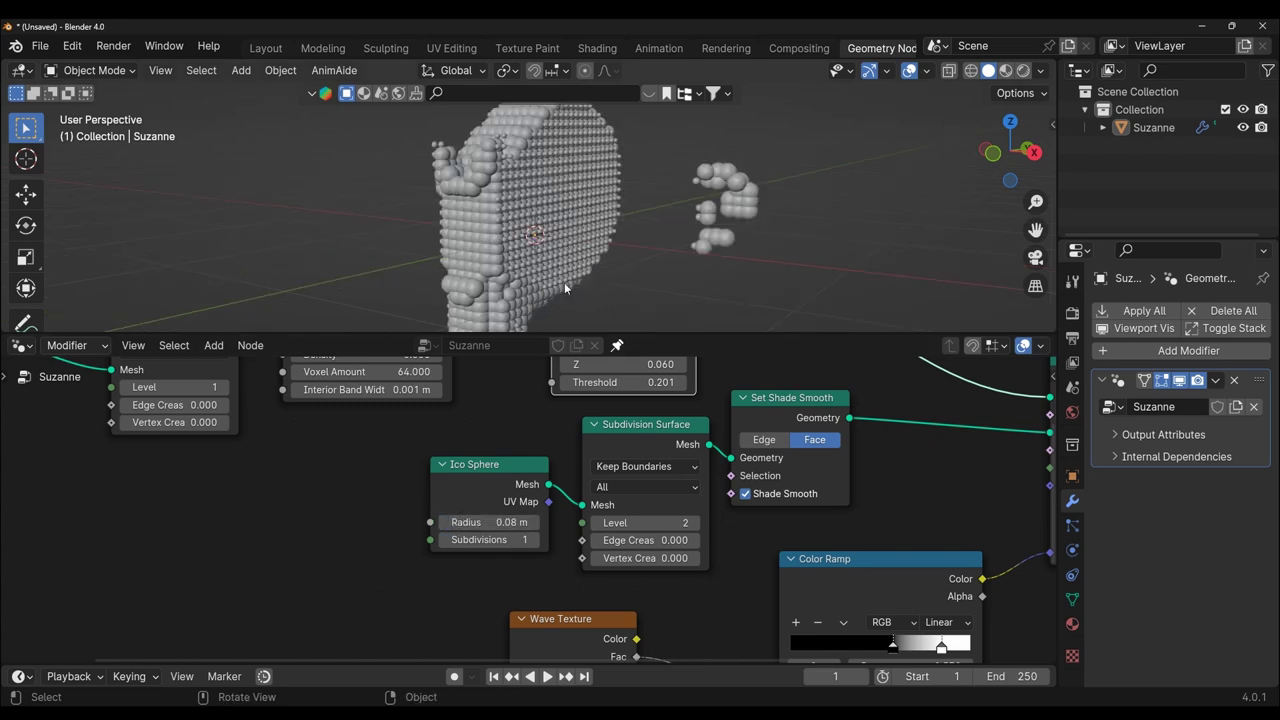
mouse_move(564, 282)
middle_mouse_down()
mouse_move(690, 265)
mouse_move(960, 531)
mouse_move(800, 421)
middle_mouse_up()
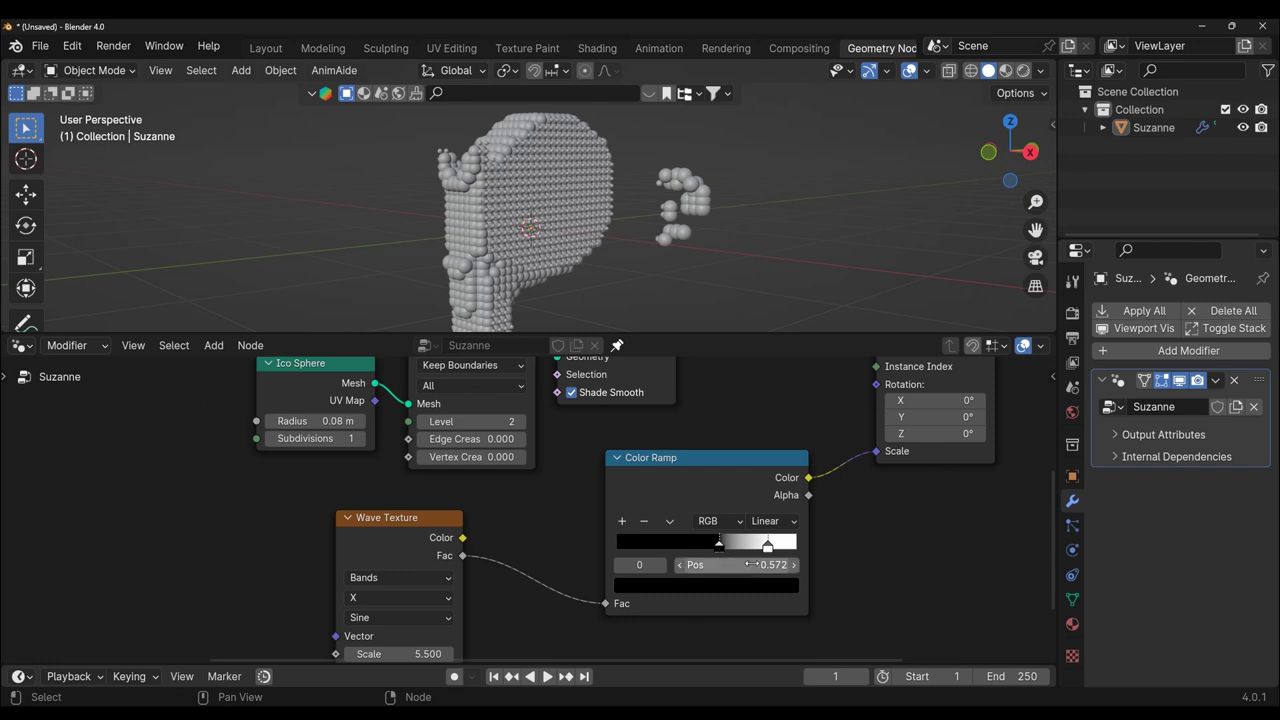
- Move the black Color Ramp stop to position 0.131
left_click(757, 565)
type("0.1")
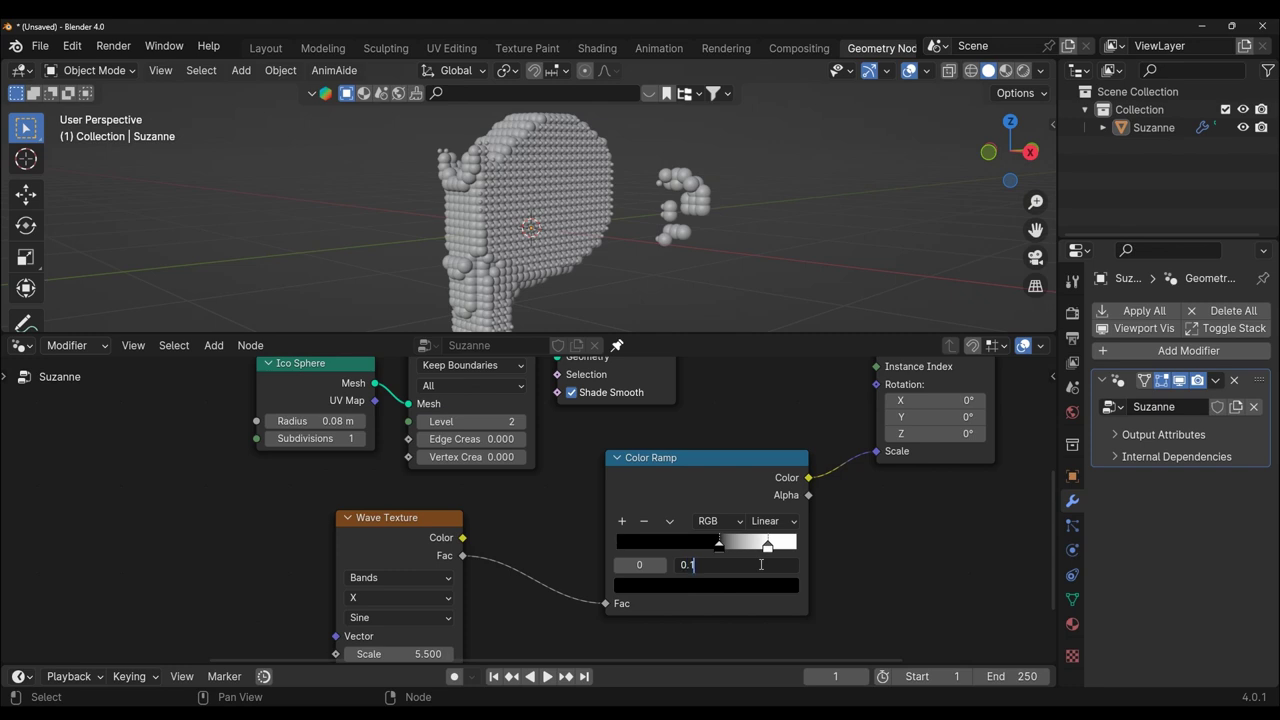
type("31")
key("Return")
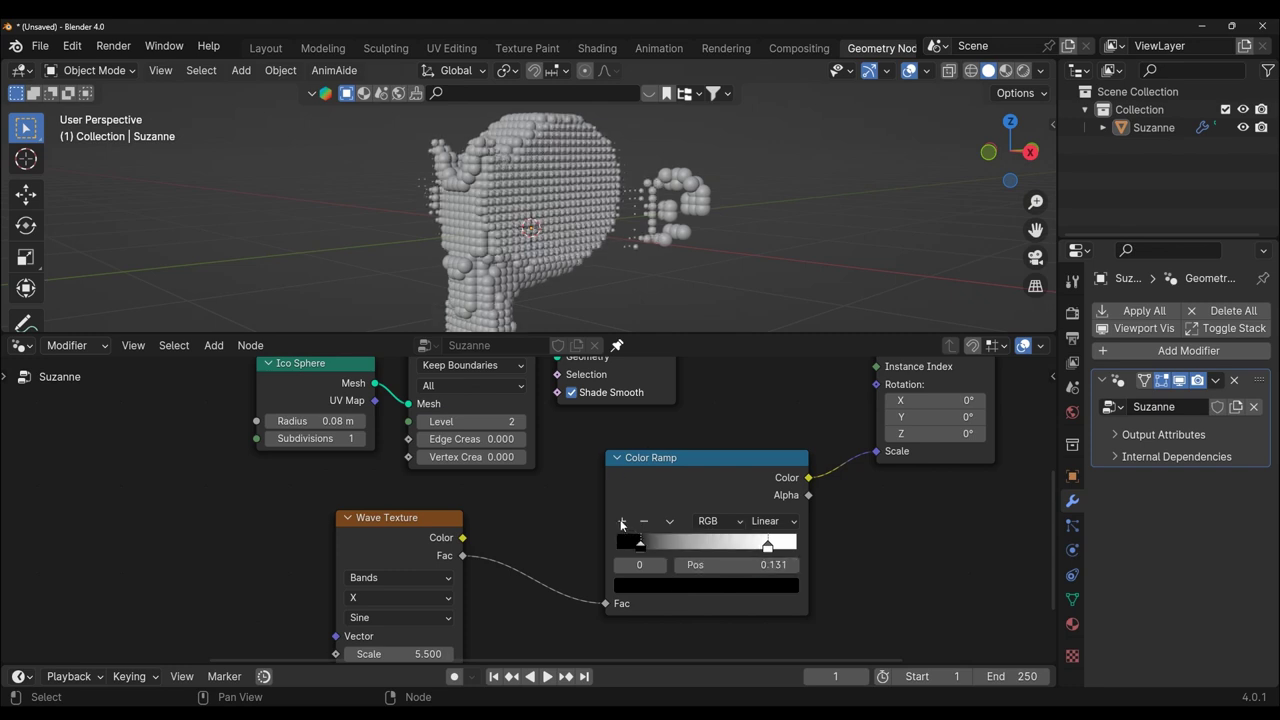
- Add a middle Color Ramp stop with value 0.25 at position 0.400
left_click(621, 521)
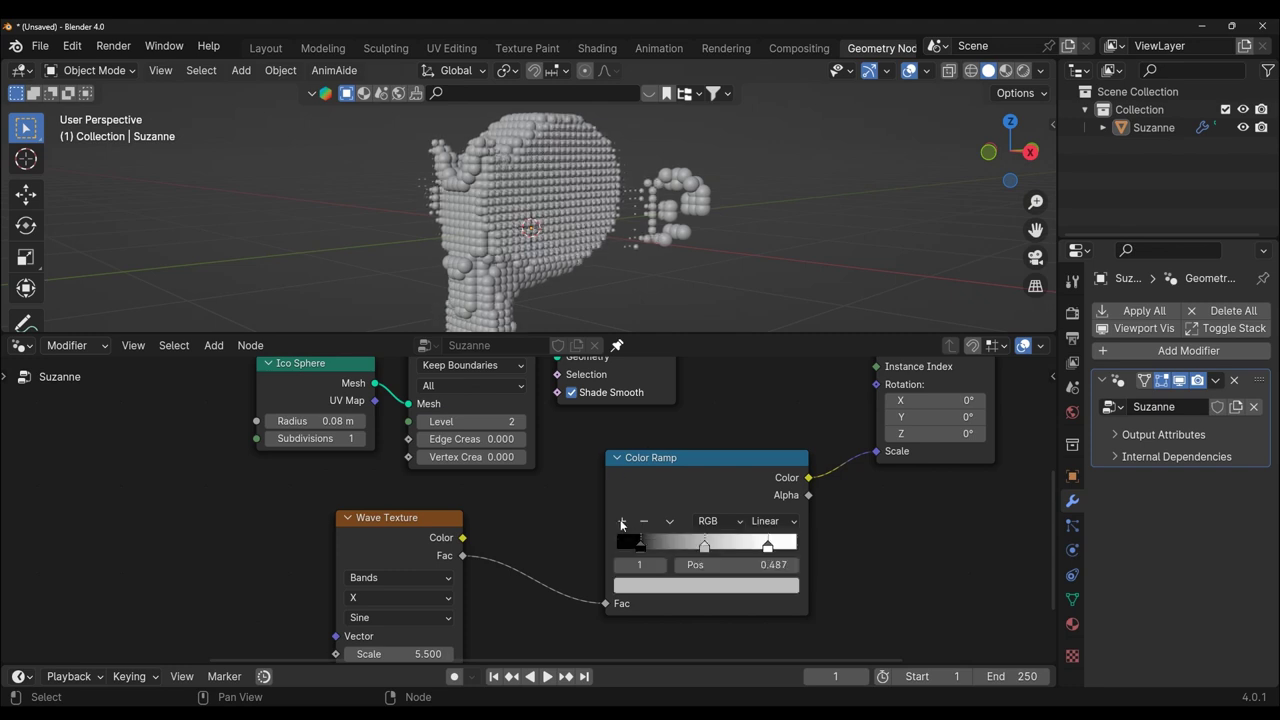
left_click(705, 590)
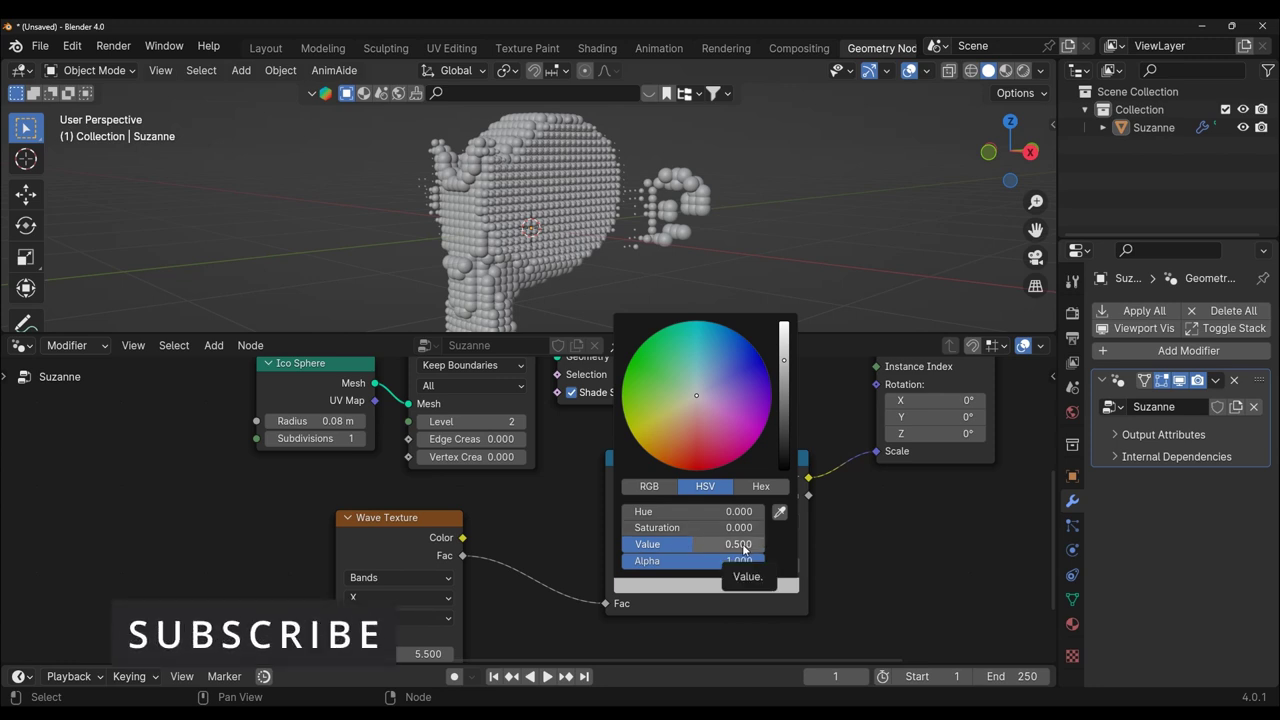
left_click(743, 545)
type("0.2")
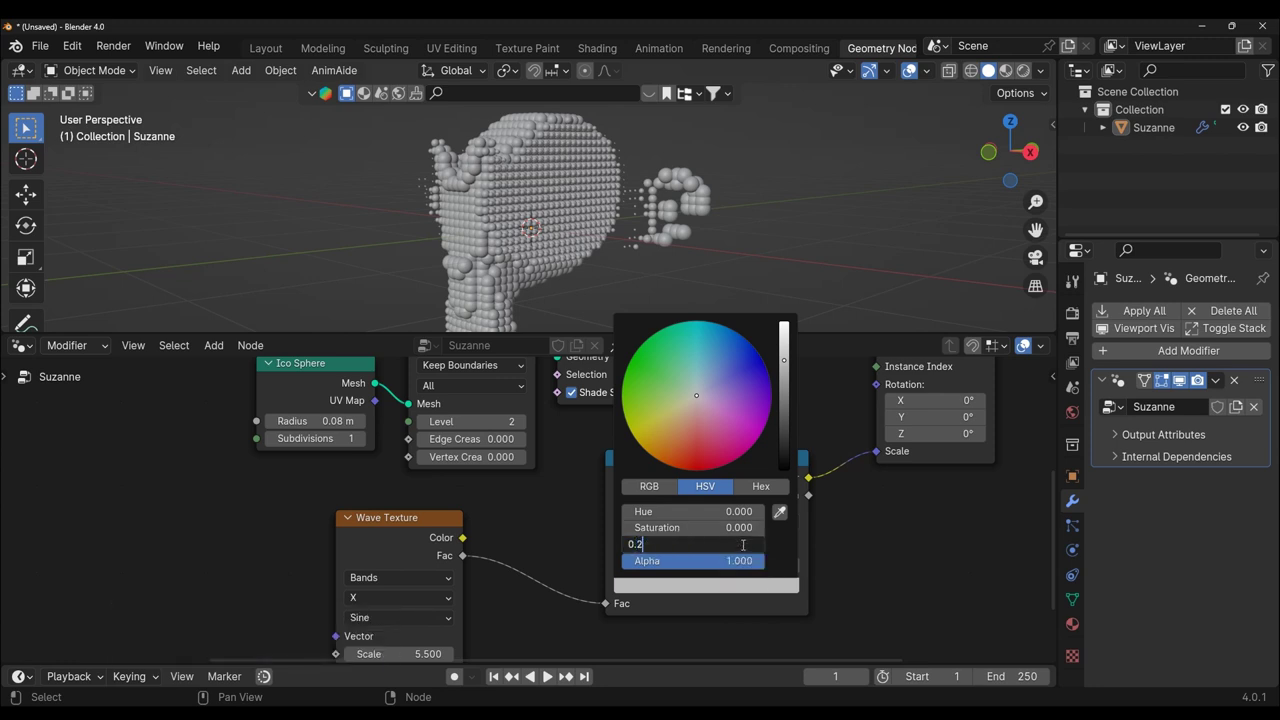
type("5")
key("Return")
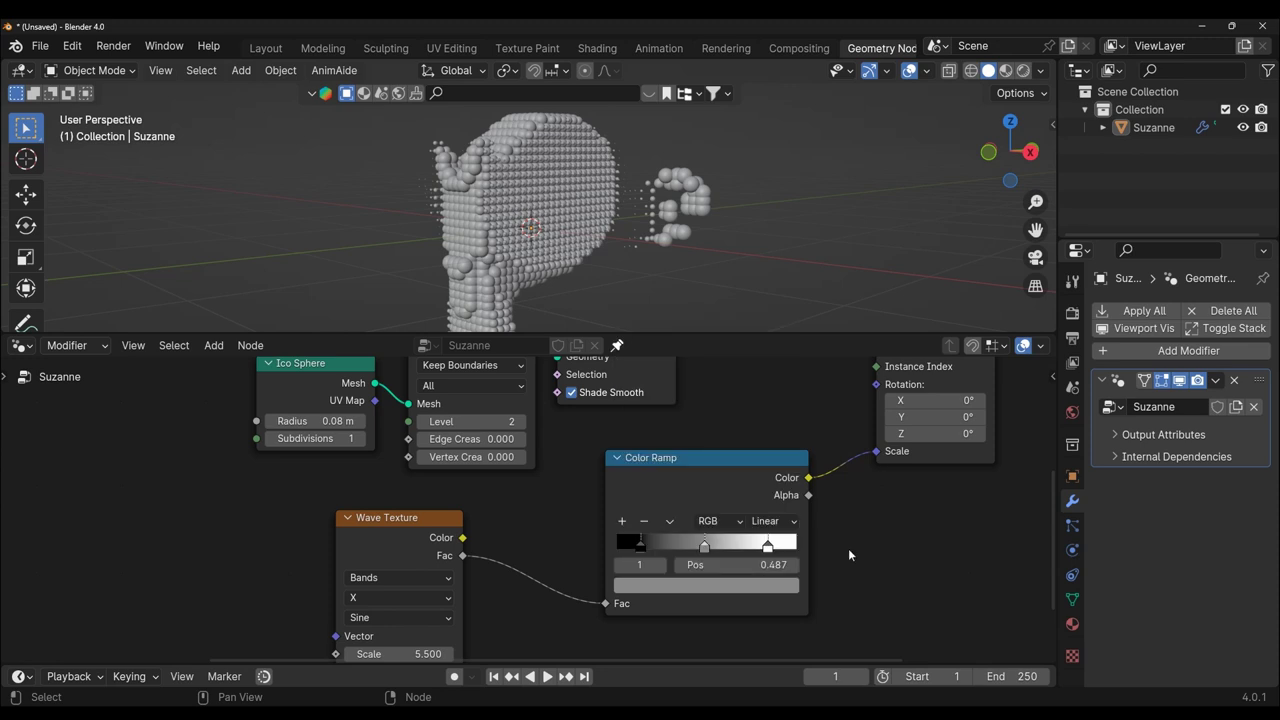
left_click(747, 566)
type("0")
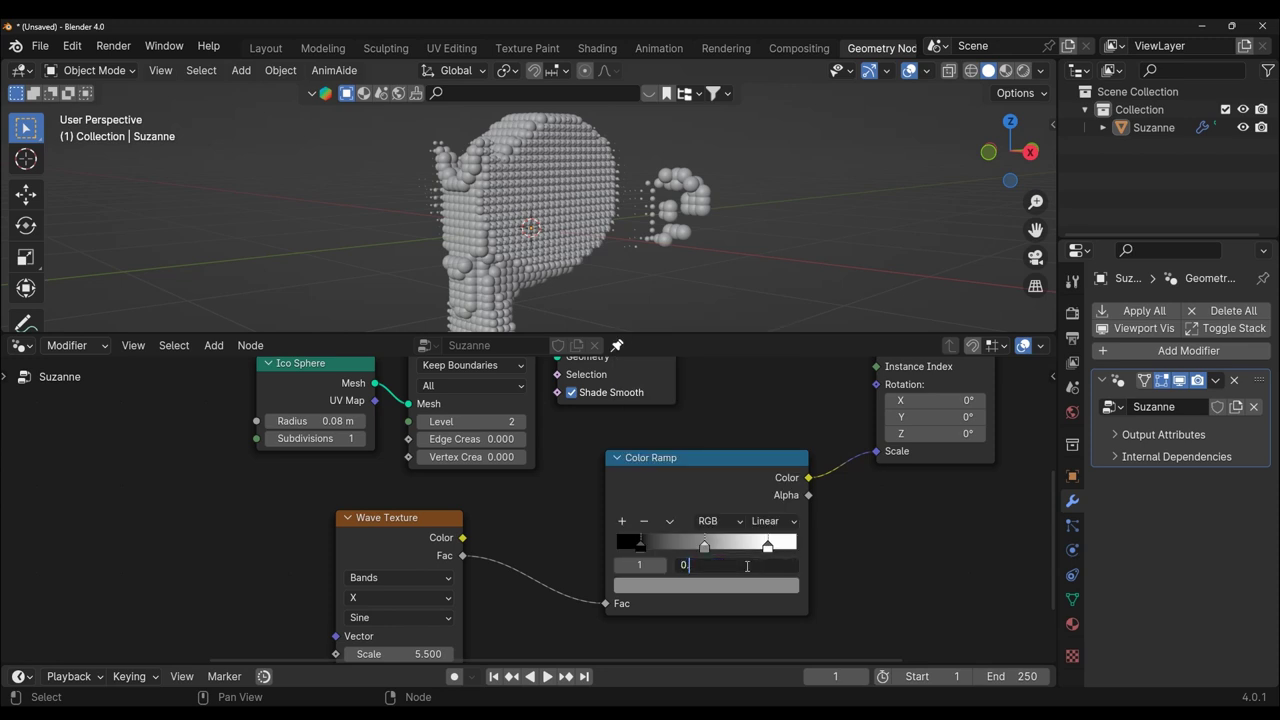
key("Return")
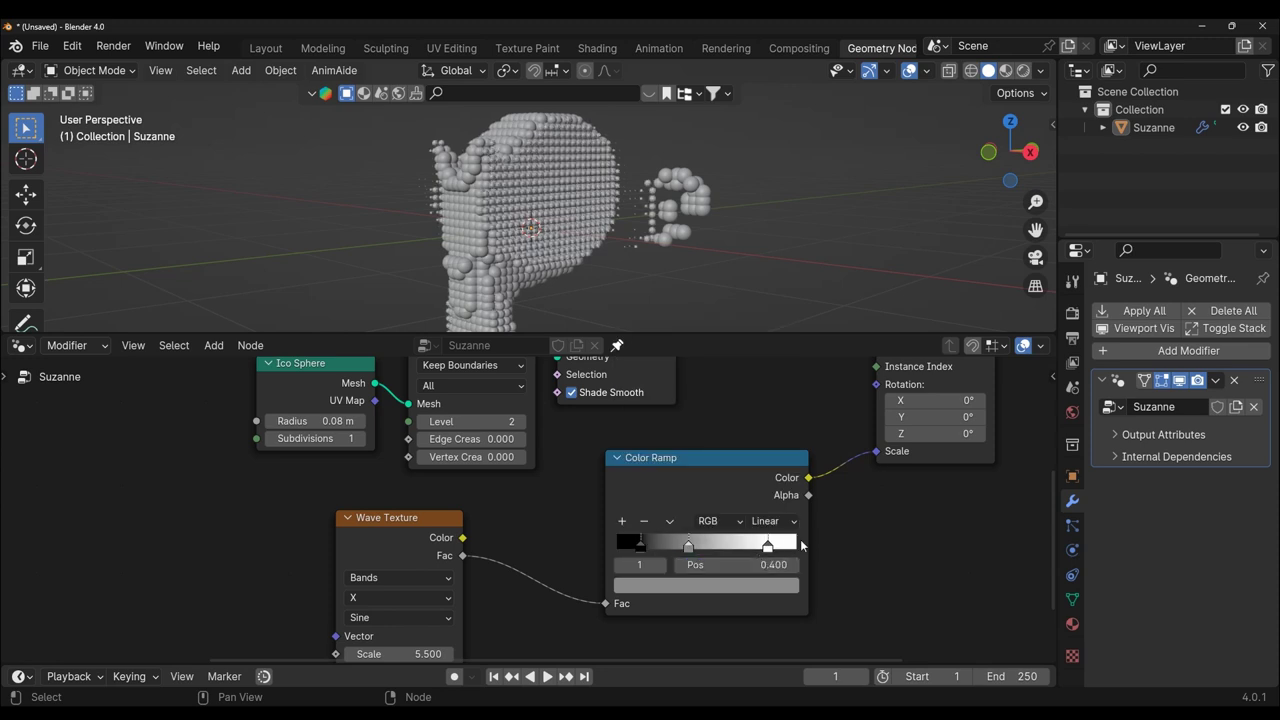
- Change the right white stop to a grey with HSV value 0.583
left_click(768, 548)
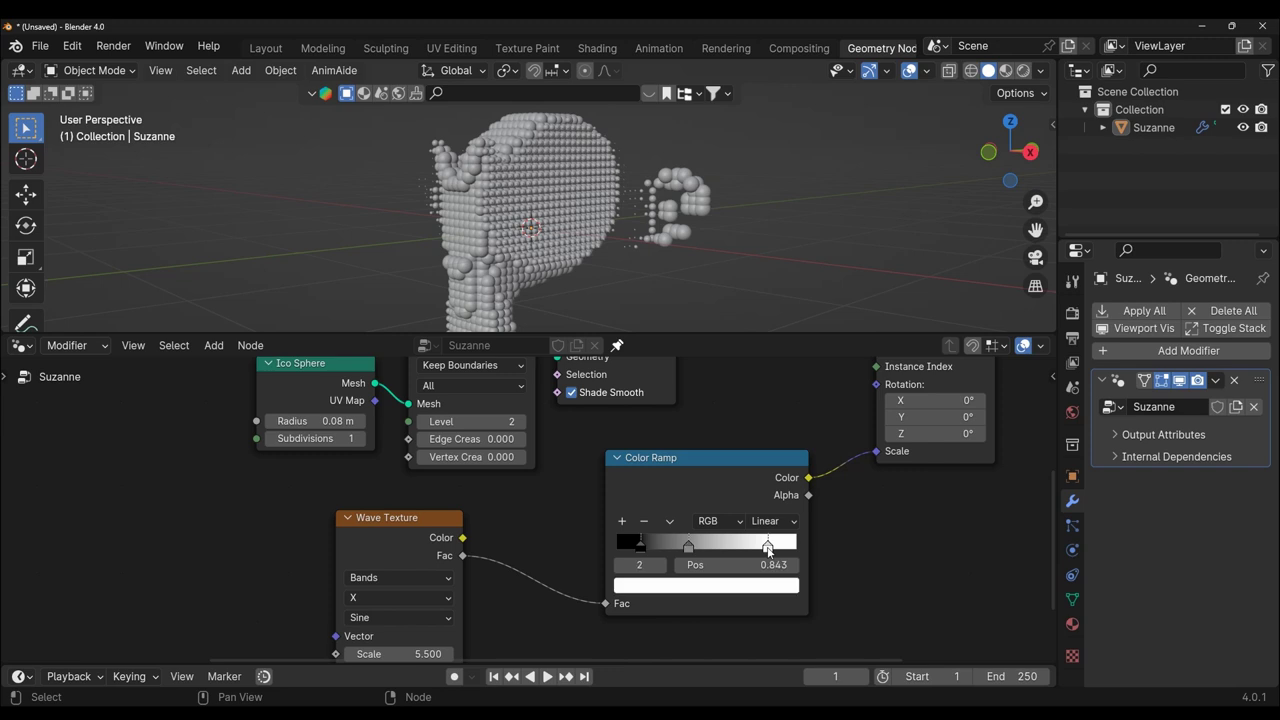
left_click(740, 590)
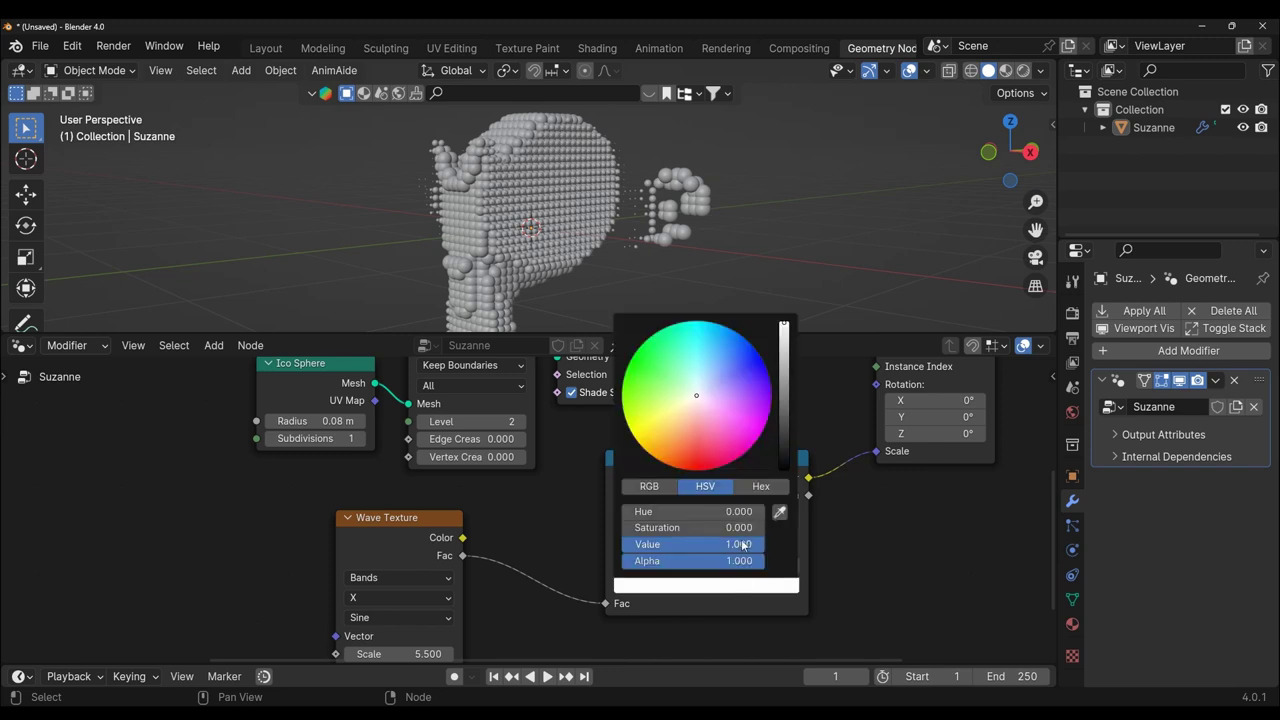
left_click(742, 541)
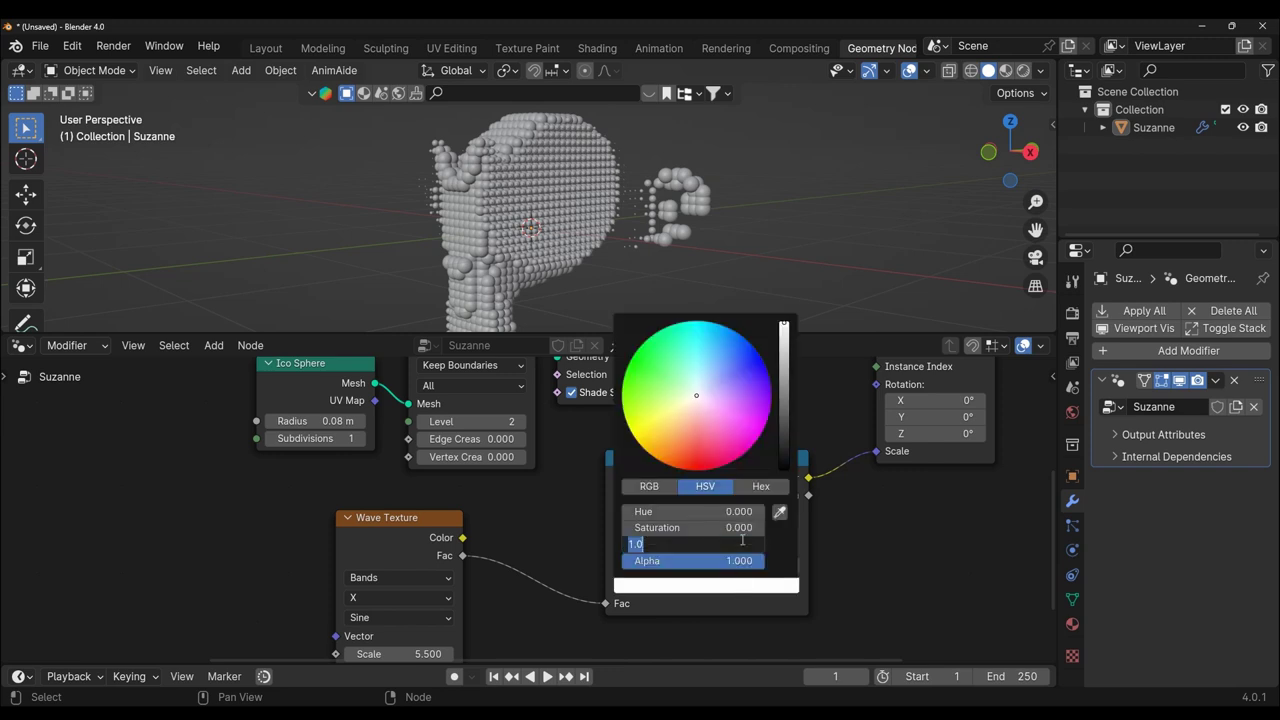
type("0.583")
key("Return")
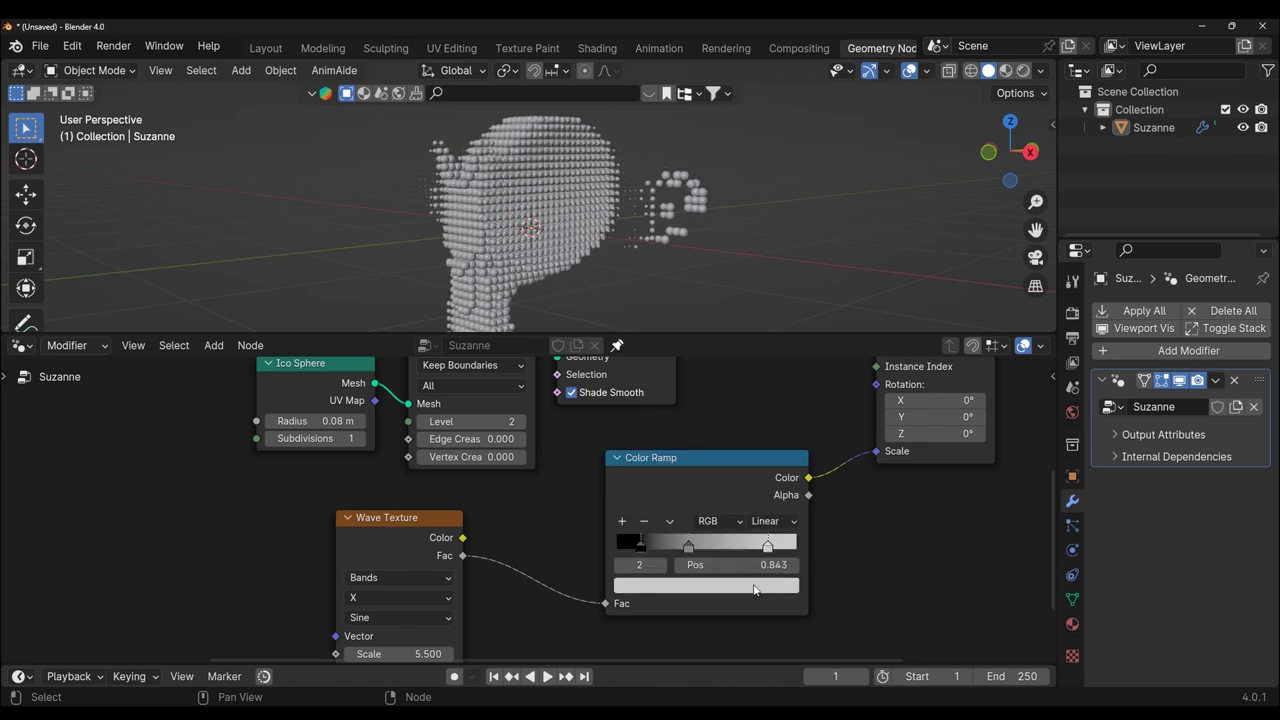
left_click(754, 589)
scroll(620, 264, "up", 4)
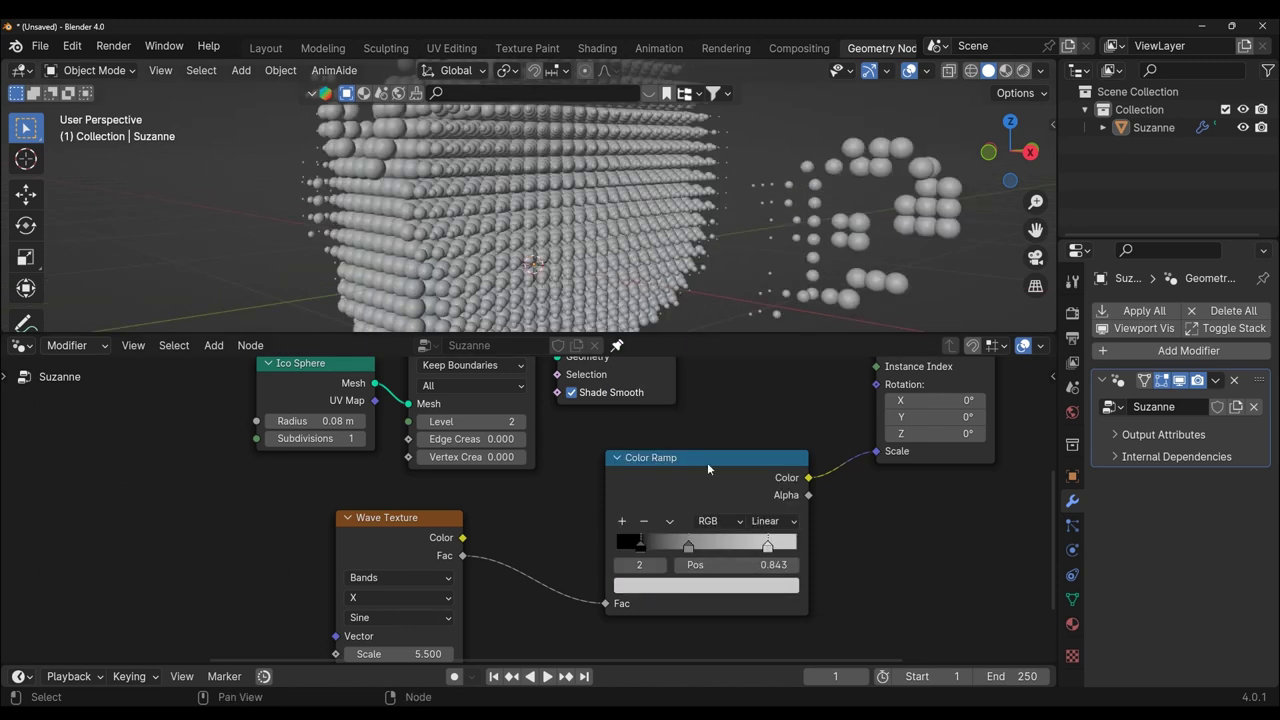
left_click(733, 586)
mouse_move(782, 355)
left_mouse_down()
mouse_move(784, 323)
mouse_move(784, 367)
left_mouse_up()
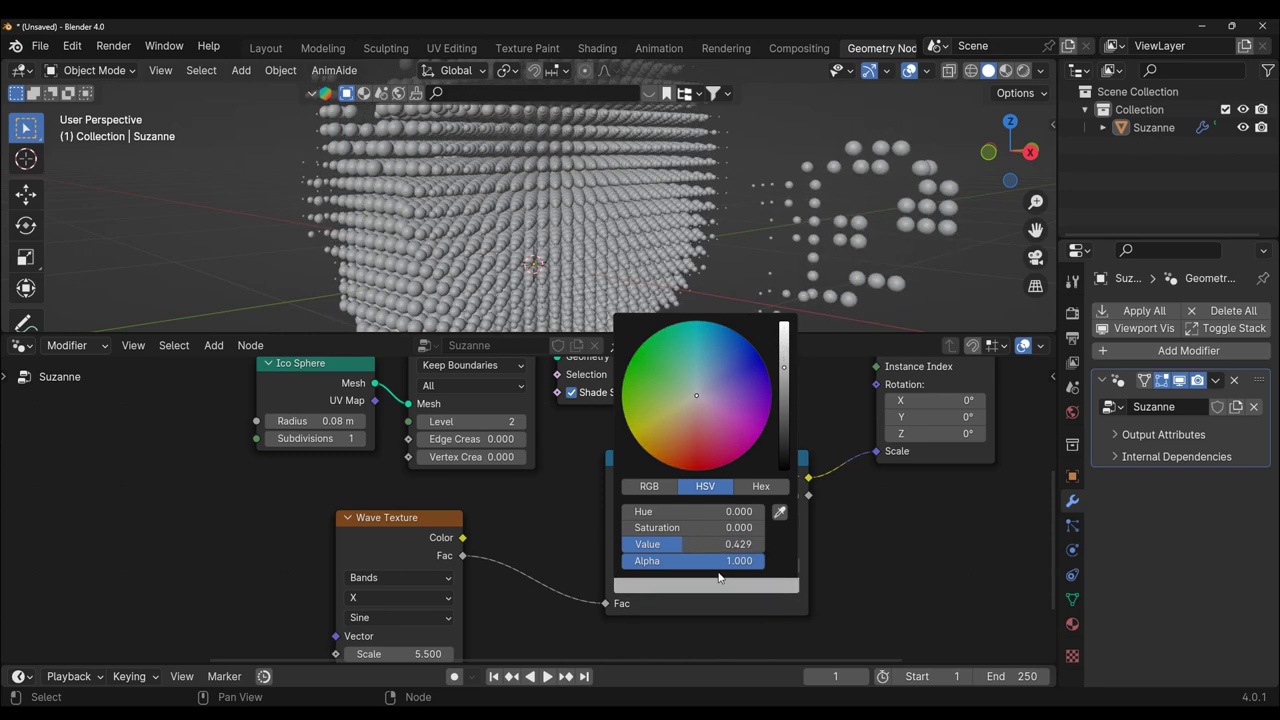
left_click(732, 543)
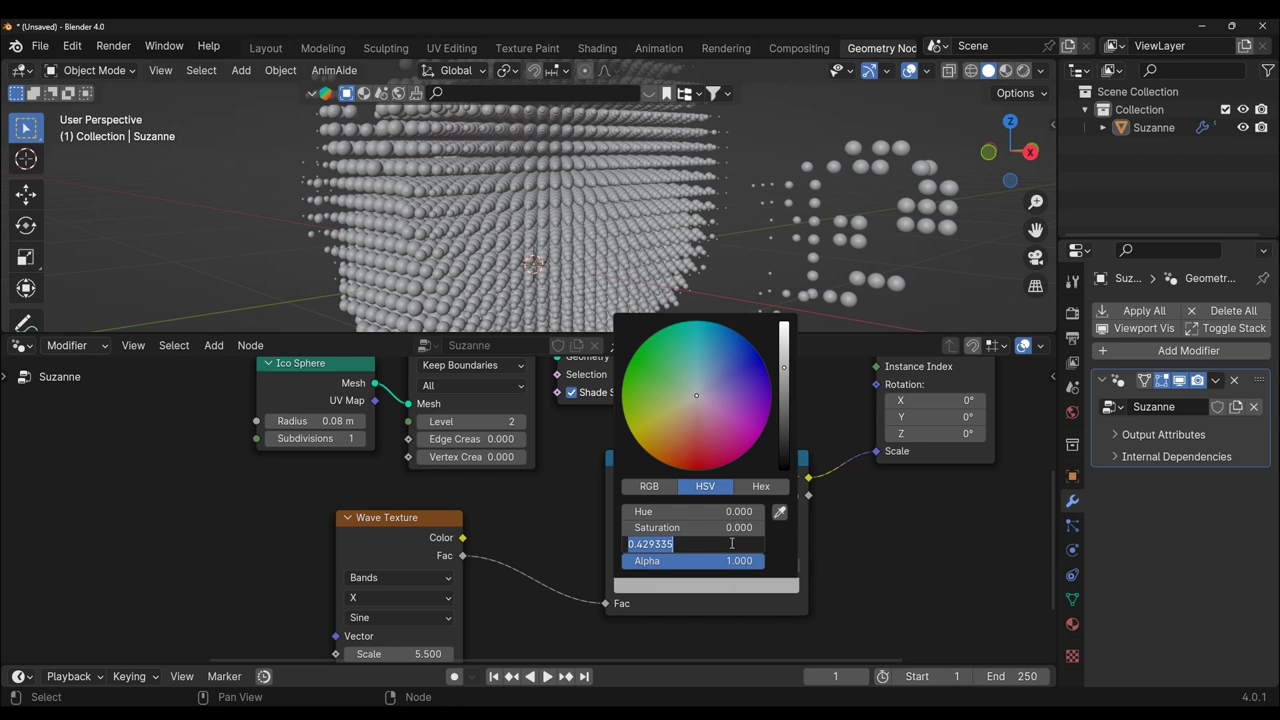
type("0.583")
key("Return")
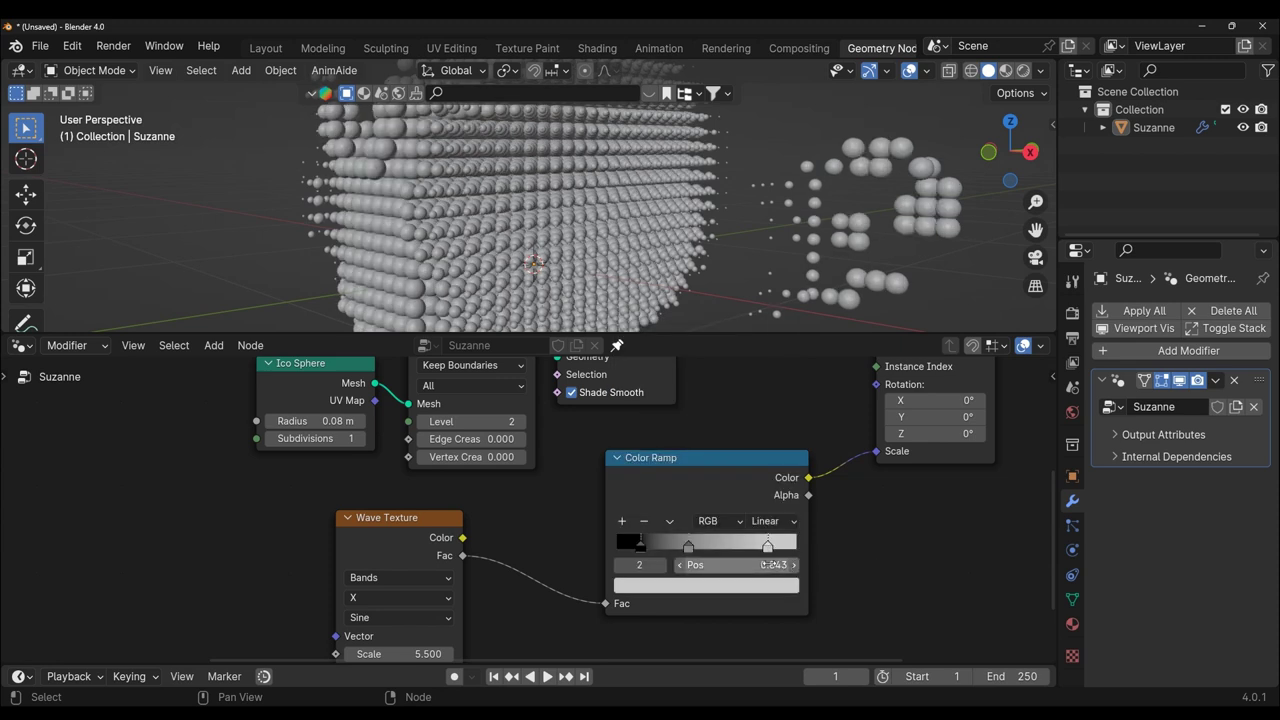
- Move the right stop to position 0.899 and check the resized spheres
left_click(771, 565)
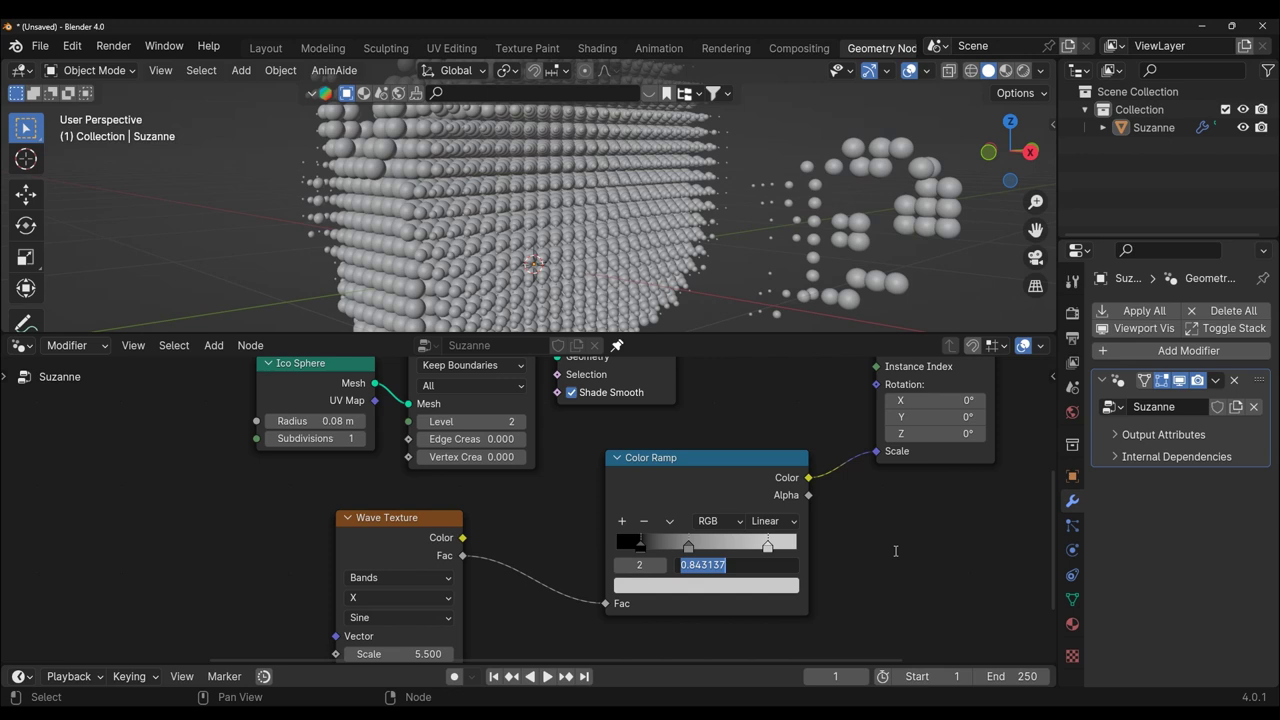
type("0.")
type("899")
key("Return")
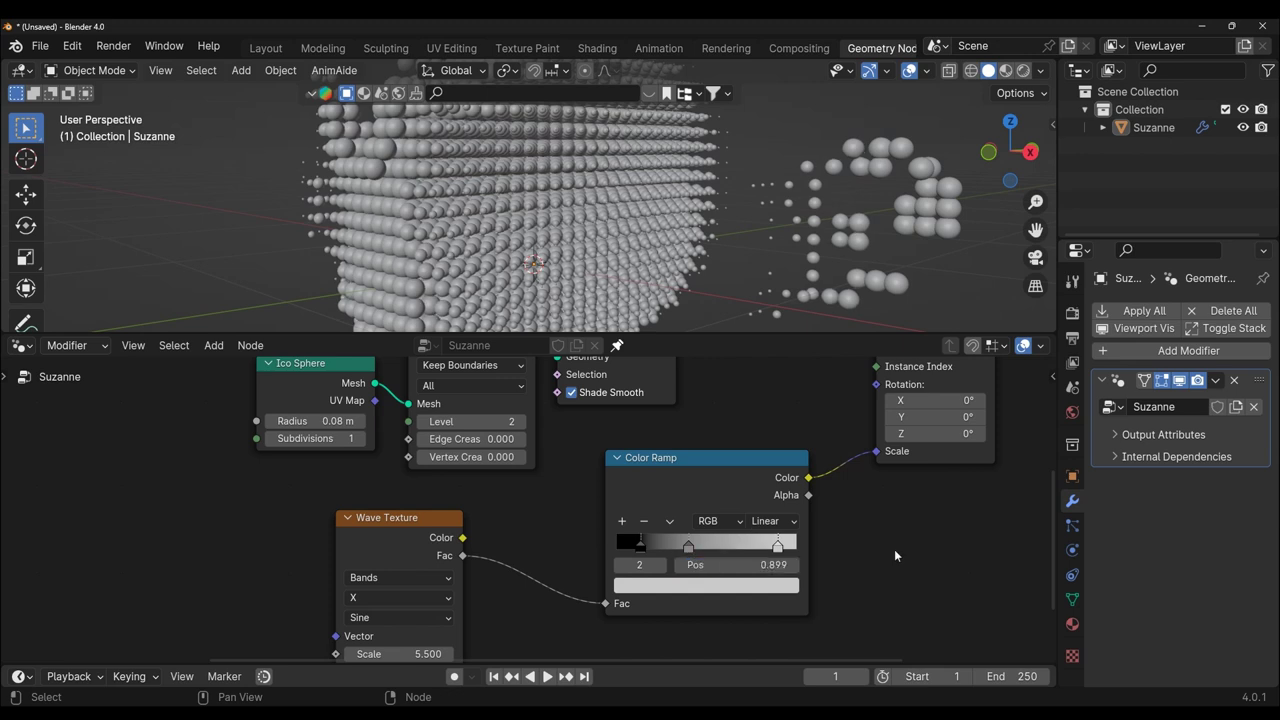
middle_click_drag(525, 318, 532, 276)
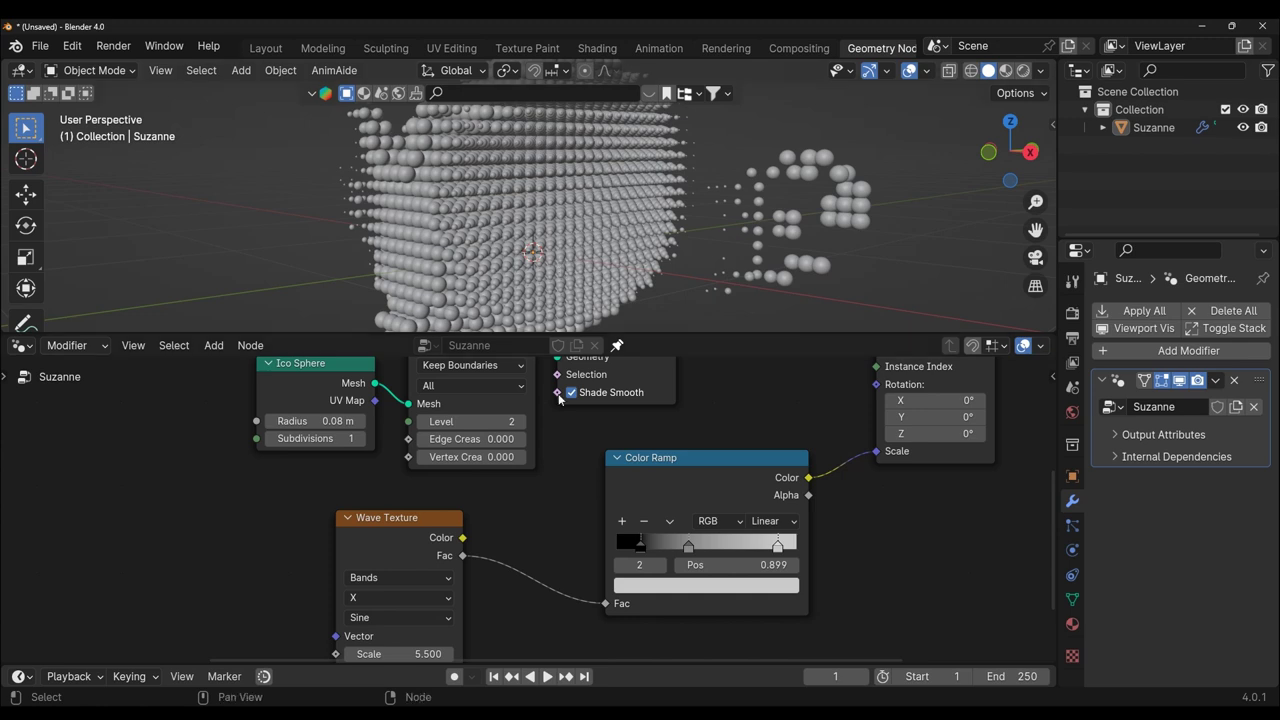
scroll(534, 512, "down", 2)
- Reposition the Suzanne input node lower and to the right in the node tree
mouse_move(566, 523)
middle_mouse_down()
mouse_move(737, 569)
mouse_move(775, 564)
middle_mouse_up()
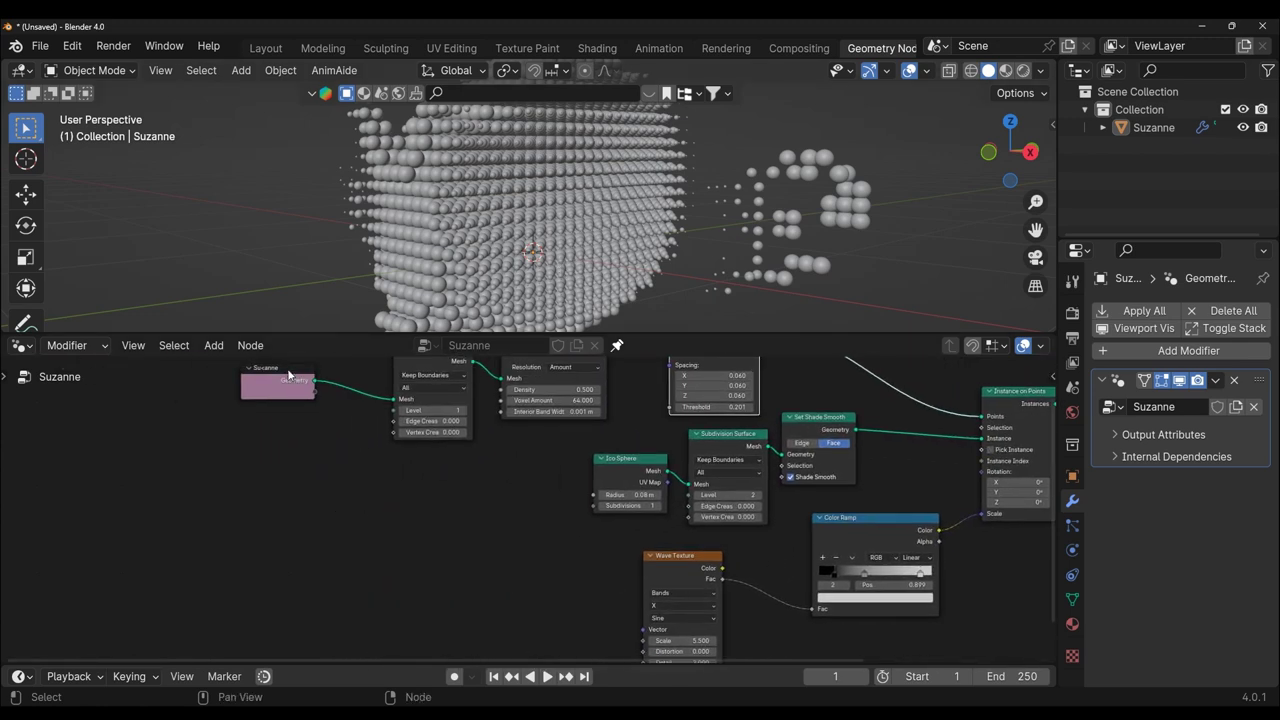
left_click_drag(289, 374, 330, 495)
left_click(315, 526)
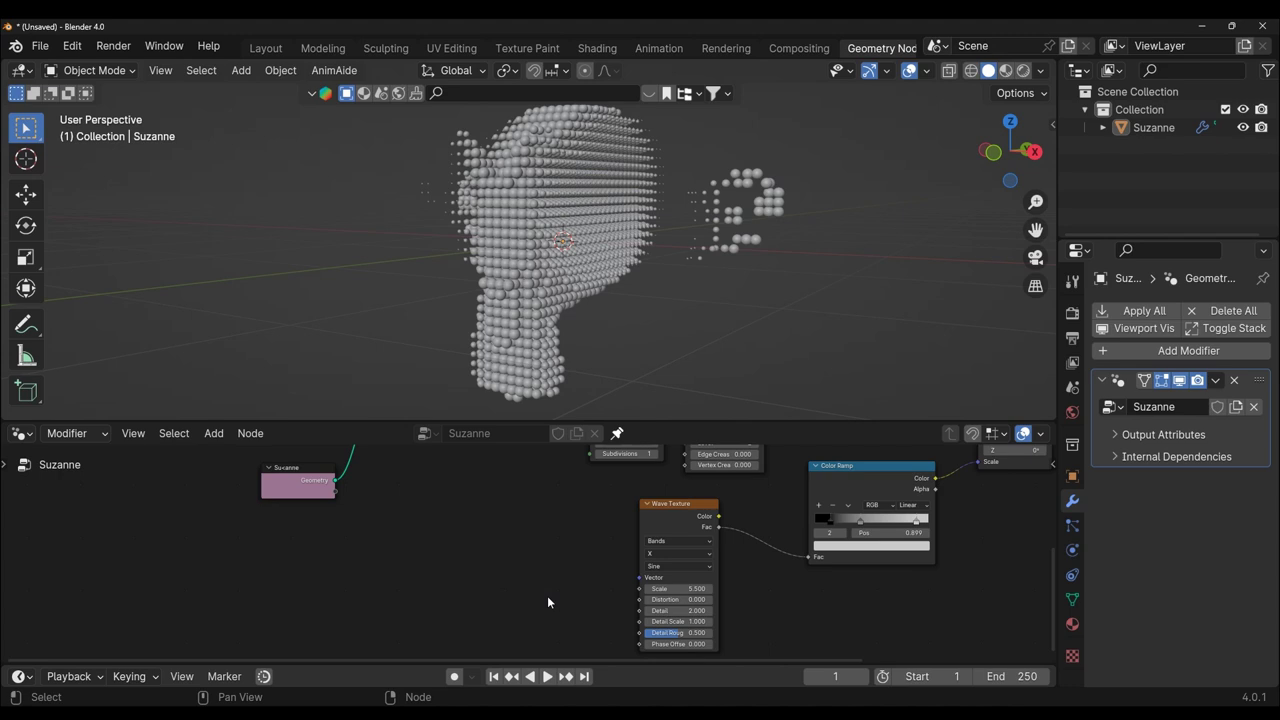
scroll(548, 602, "up", 1)
scroll(590, 605, "up", 1)
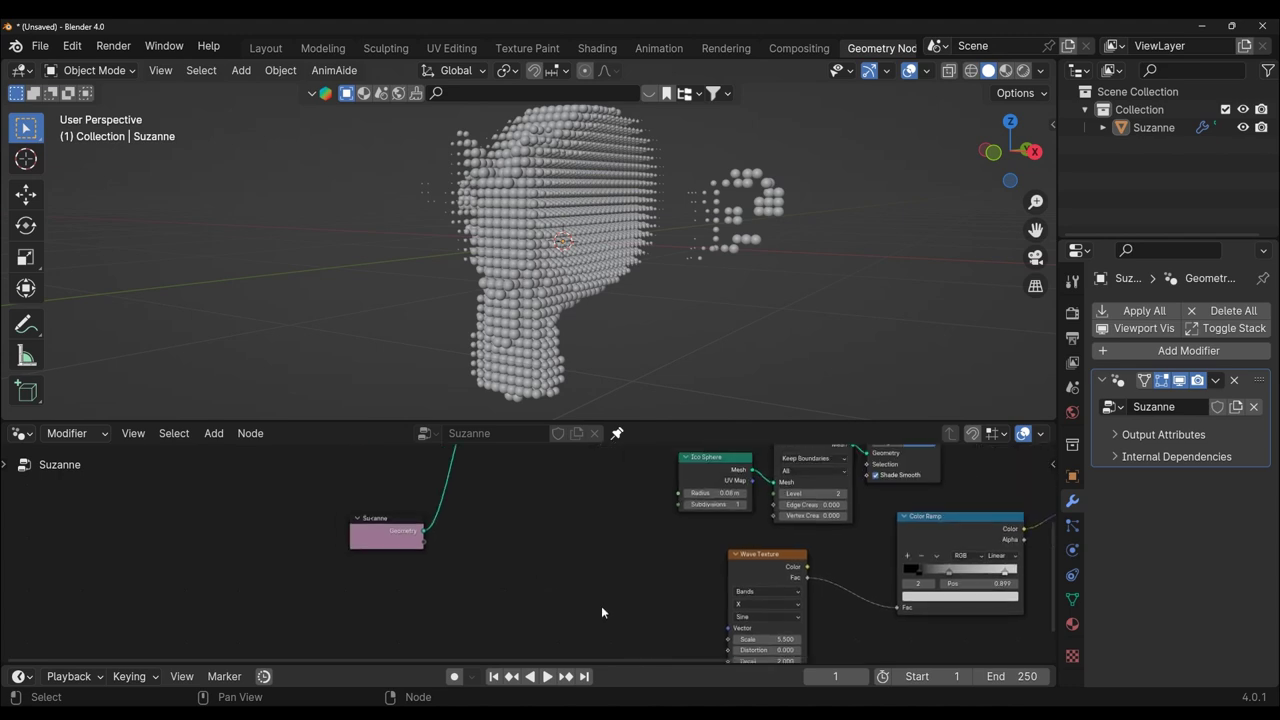
scroll(595, 606, "up", 1)
scroll(585, 607, "up", 1)
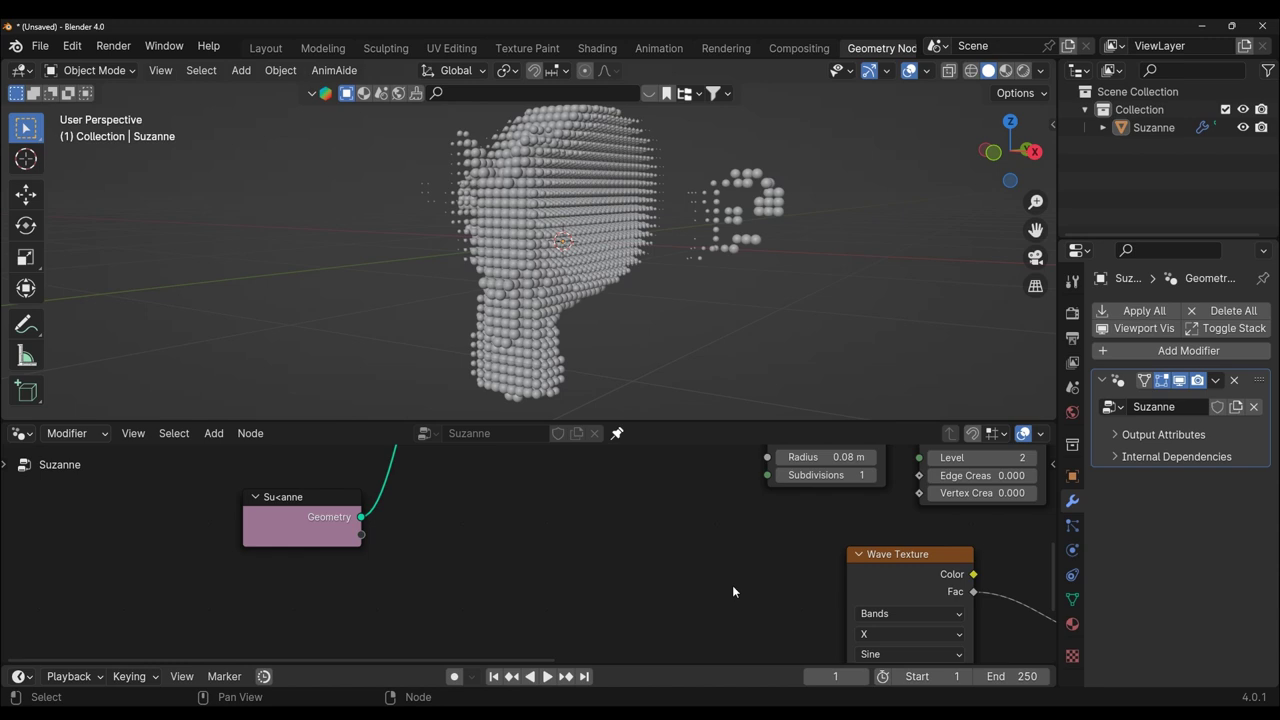
- Correct the input node's misspelled label to 'Suzanne' in the sidebar
key("n")
left_click(983, 503)
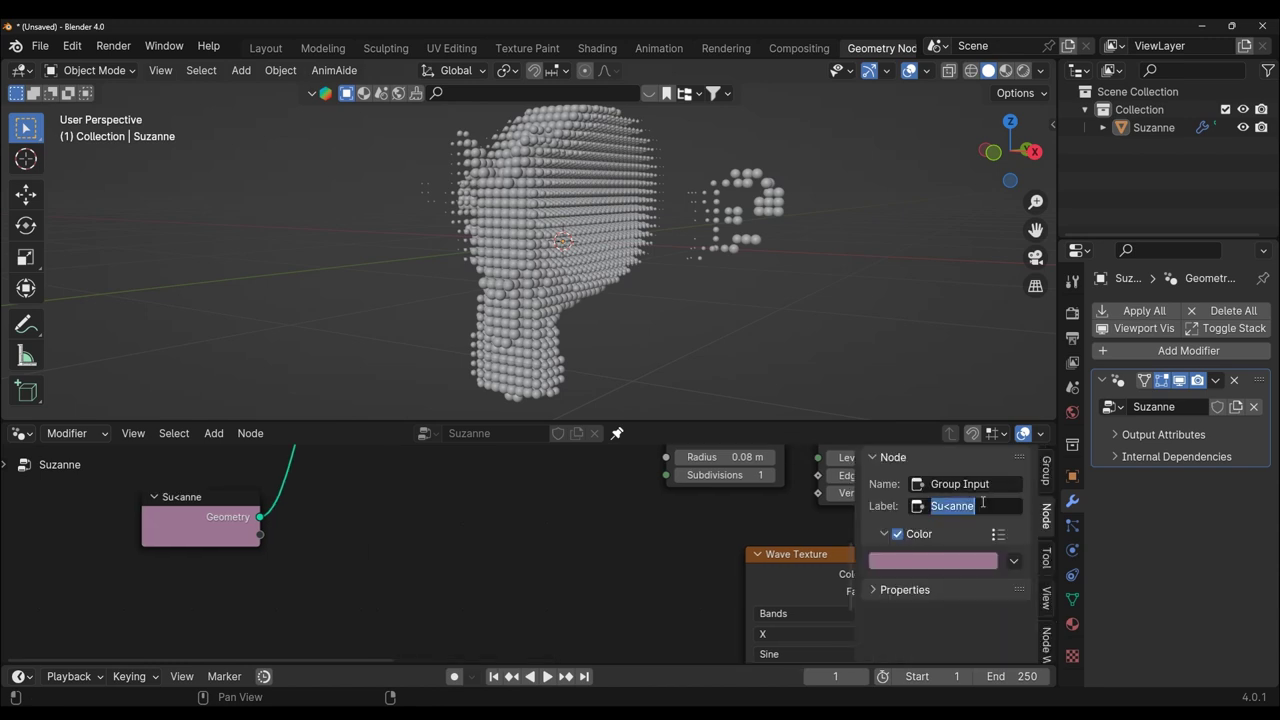
type("Suzanne")
key("Return")
key("n")
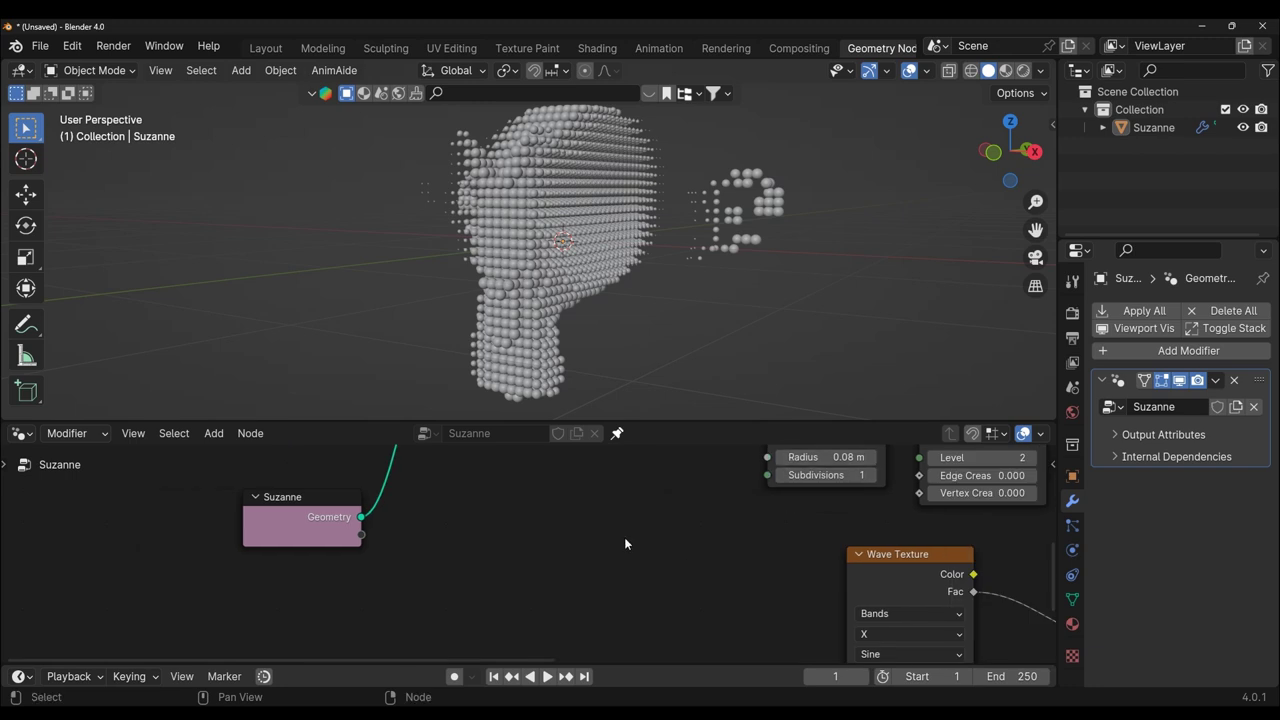
key("Home")
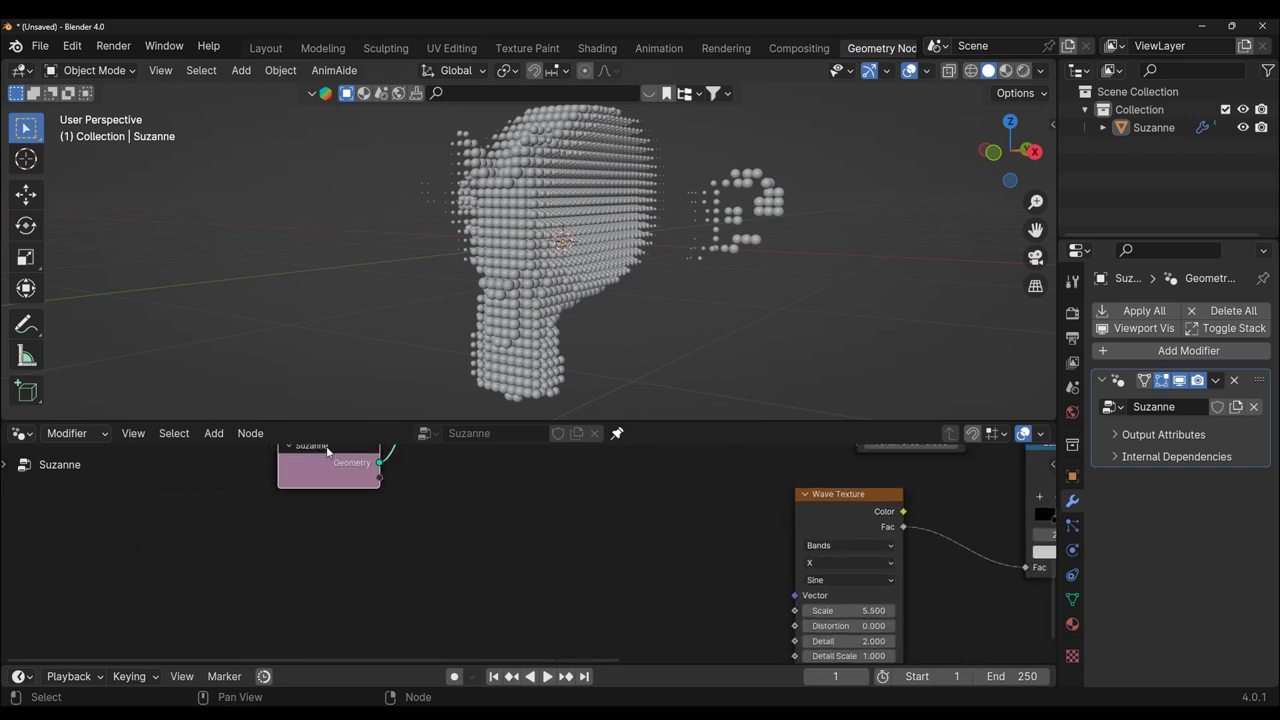
- Wire an empty Group Input socket to the Wave Texture's Phase Offset
left_click_drag(326, 447, 354, 475)
scroll(441, 567, "up", 1)
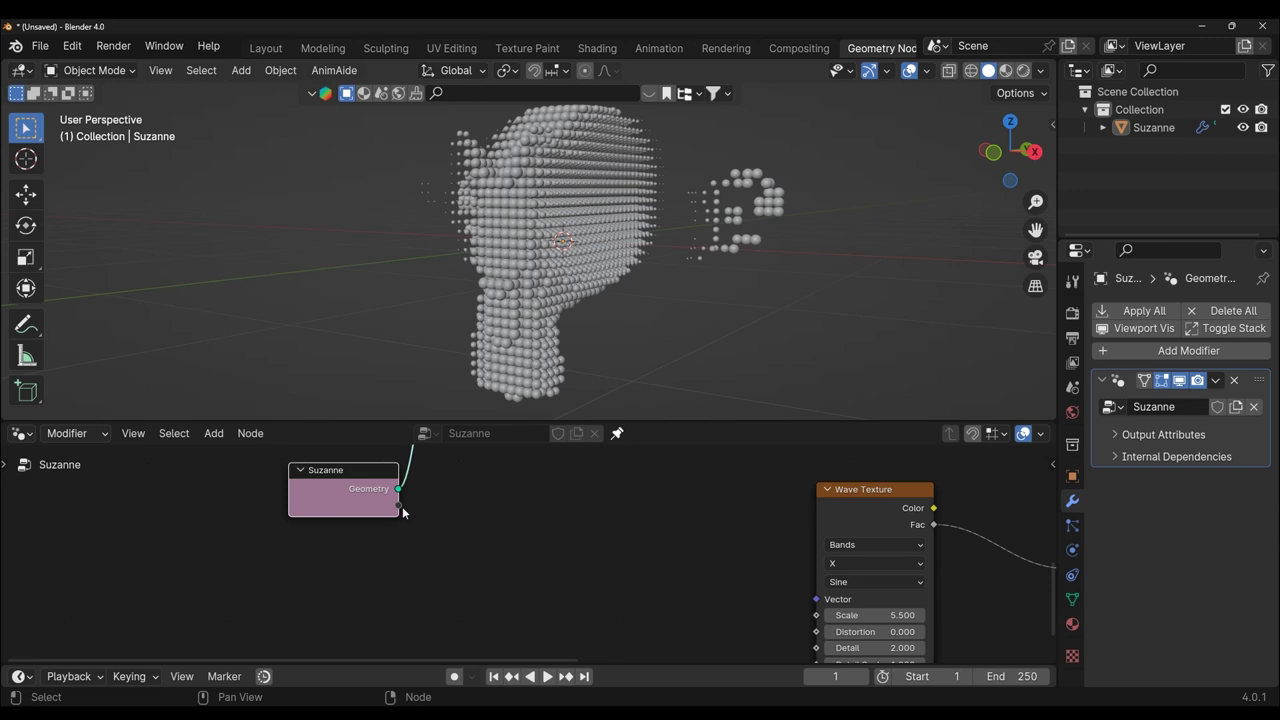
scroll(403, 512, "down", 1)
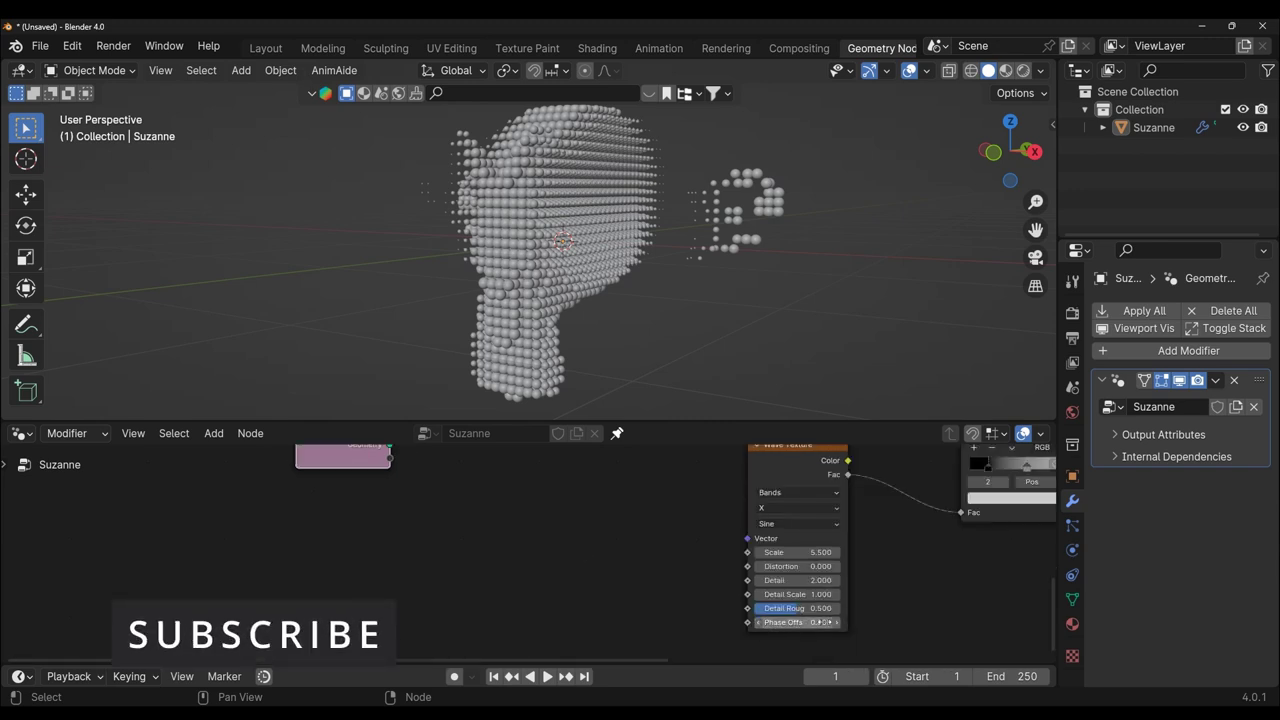
scroll(738, 515, "up", 1)
scroll(505, 551, "down", 1)
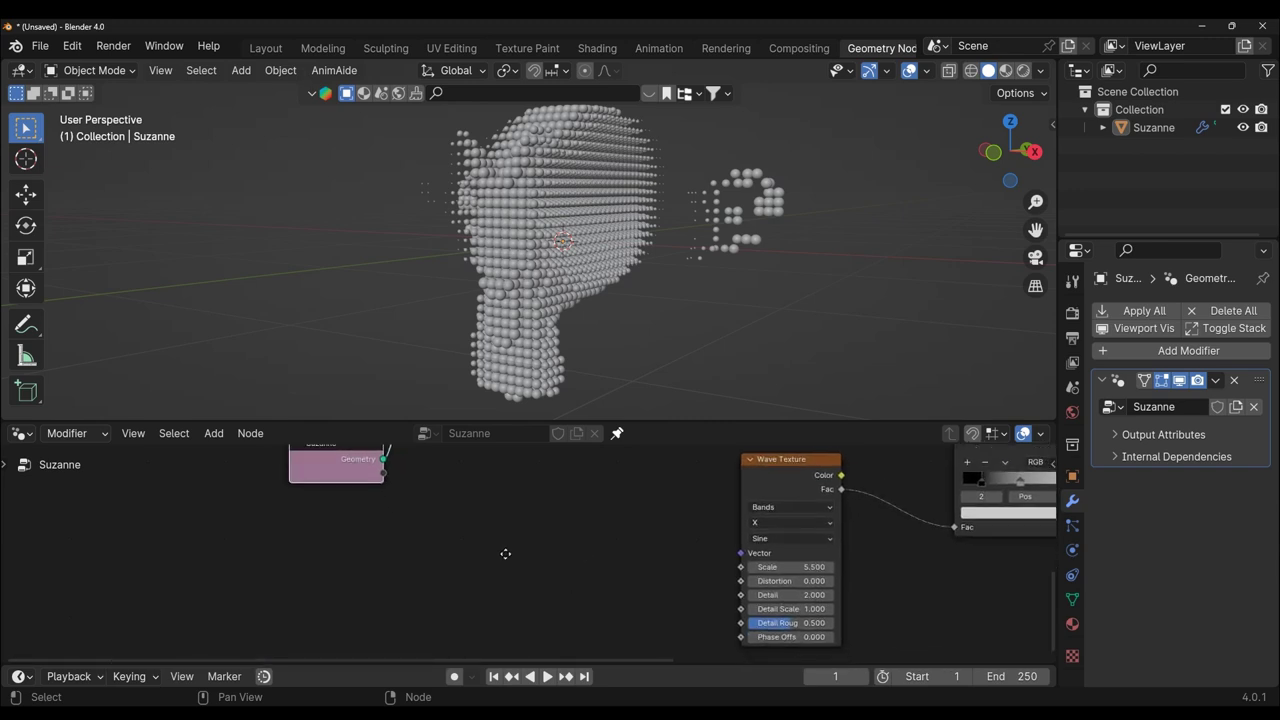
mouse_move(377, 464)
left_mouse_down()
mouse_move(567, 566)
mouse_move(730, 610)
left_mouse_up()
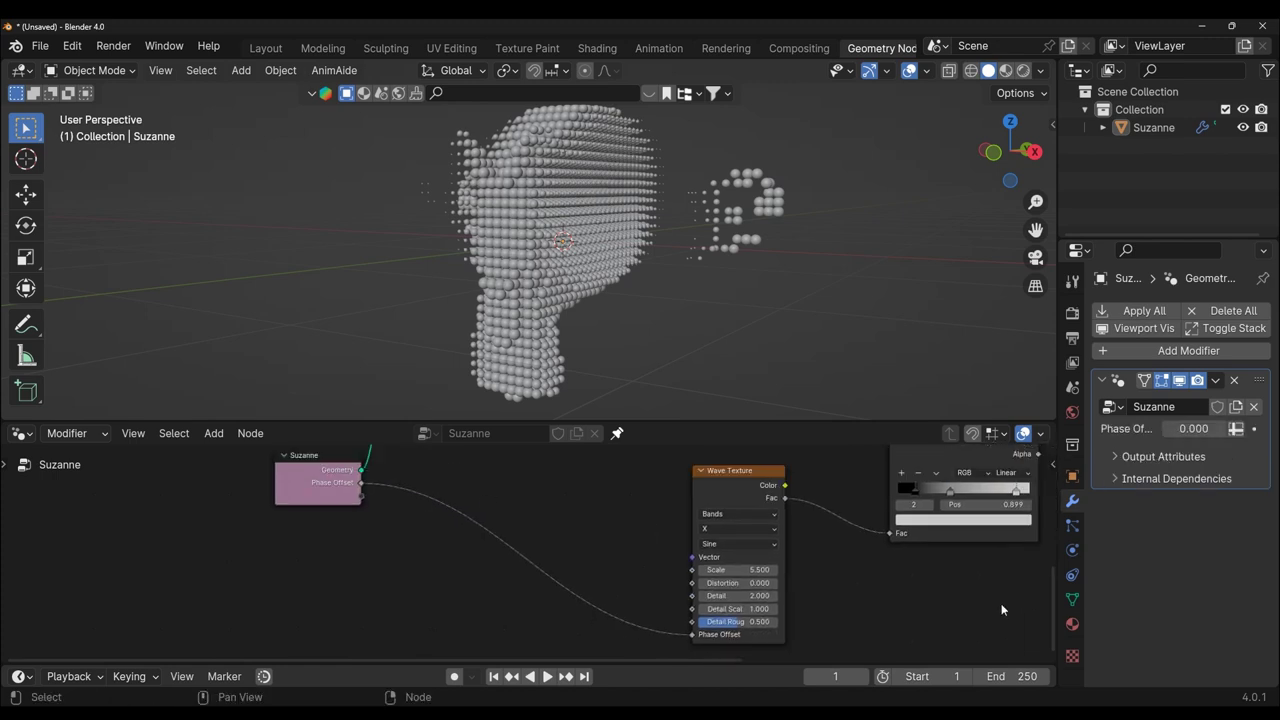
middle_click_drag(1001, 603, 903, 609)
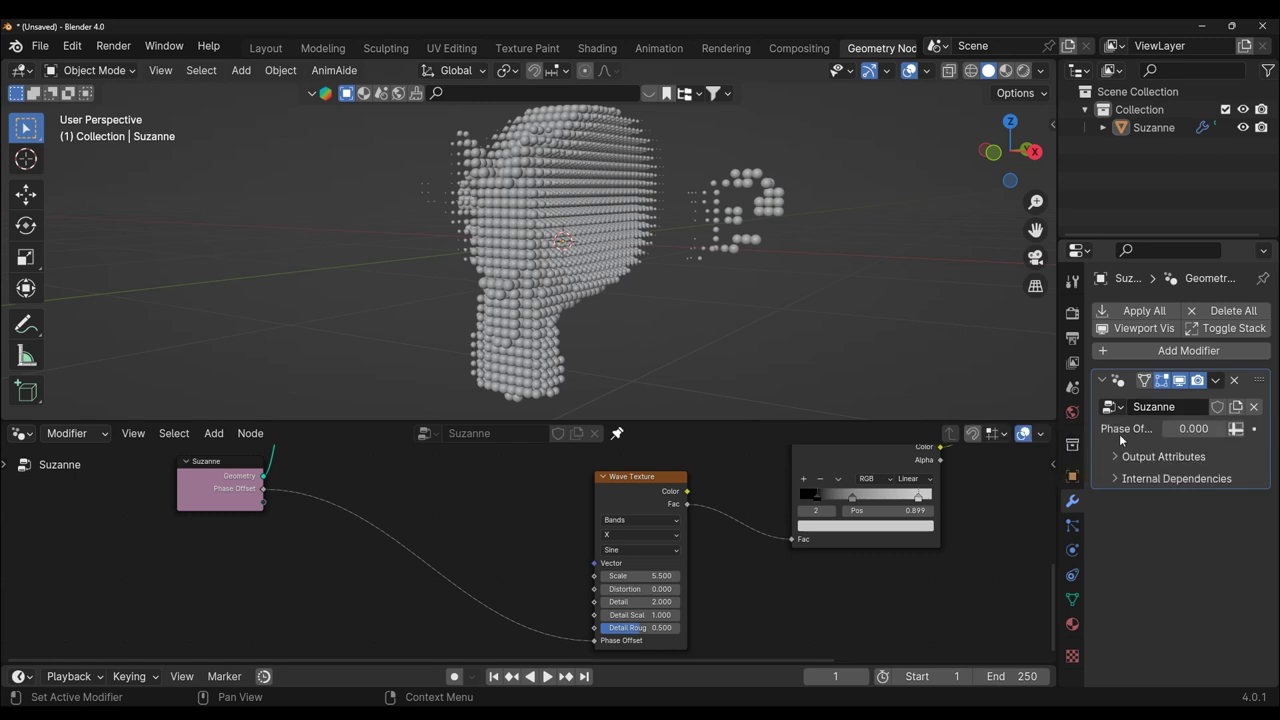
left_click_drag(1057, 414, 963, 413)
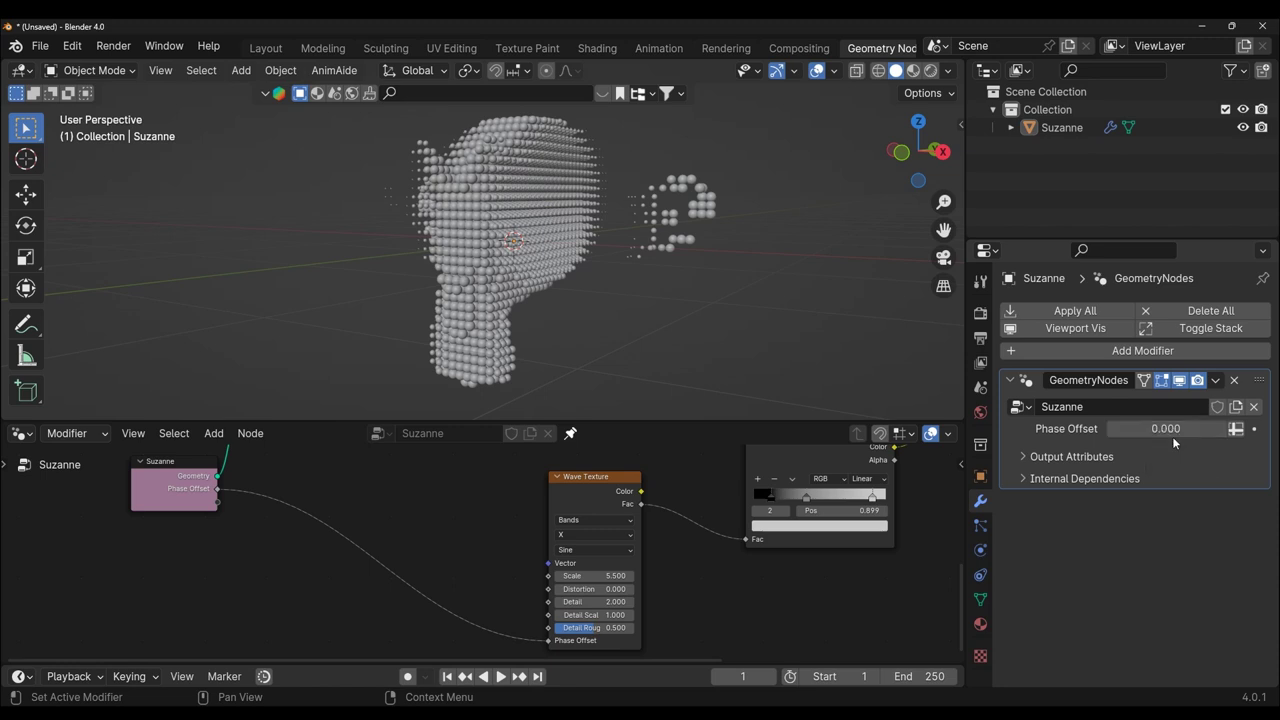
- Switch to a Timeline and keyframe Phase Offset 0 at frame 1, 30 at frame 250
left_click(21, 433)
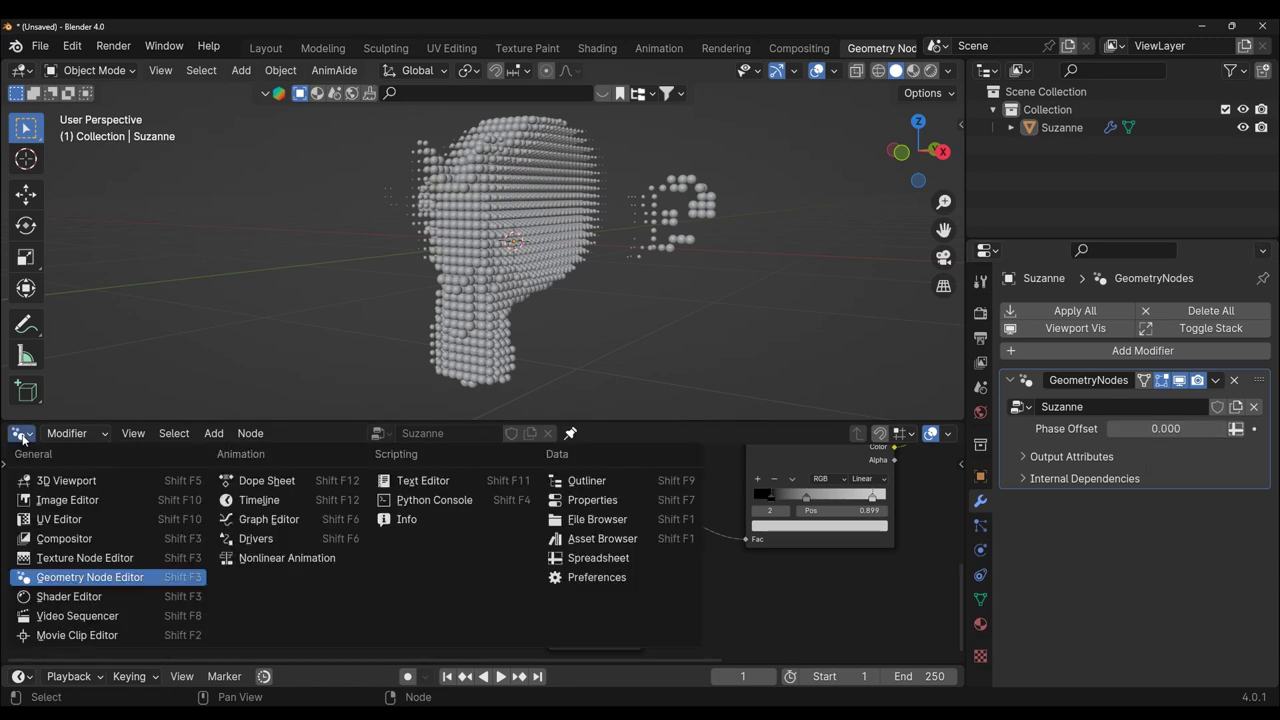
left_click(259, 500)
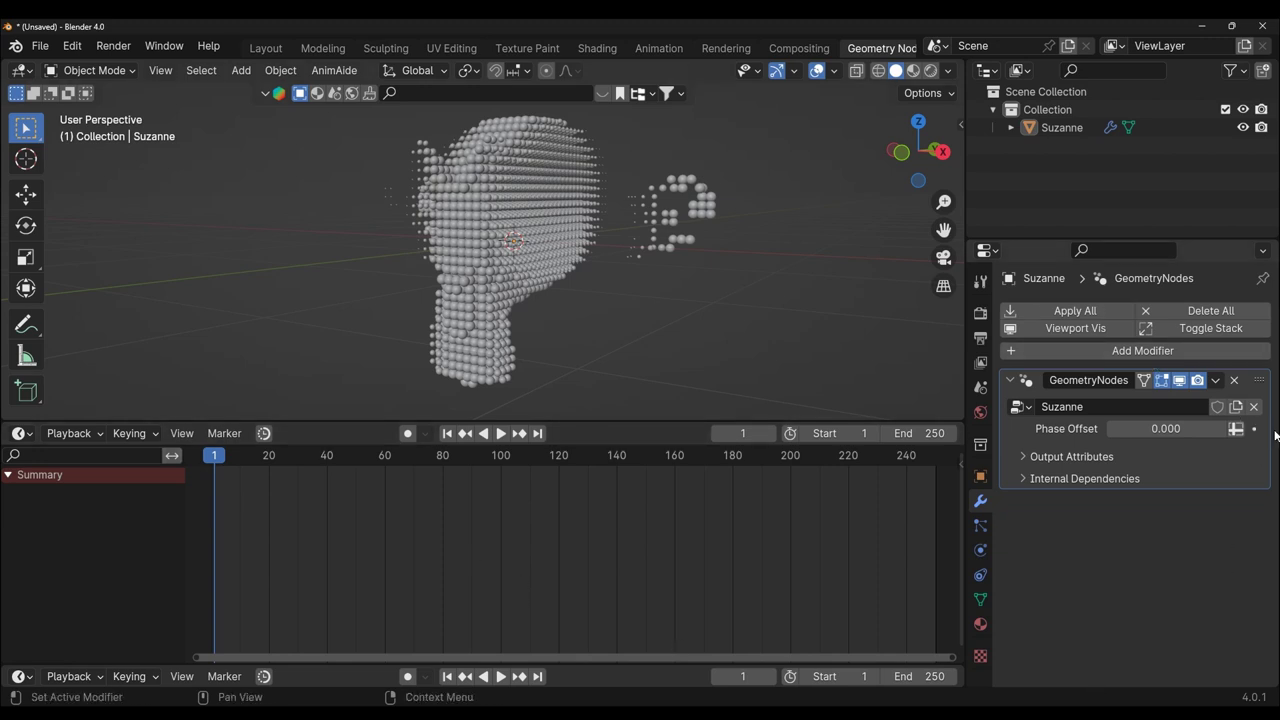
left_click(1255, 430)
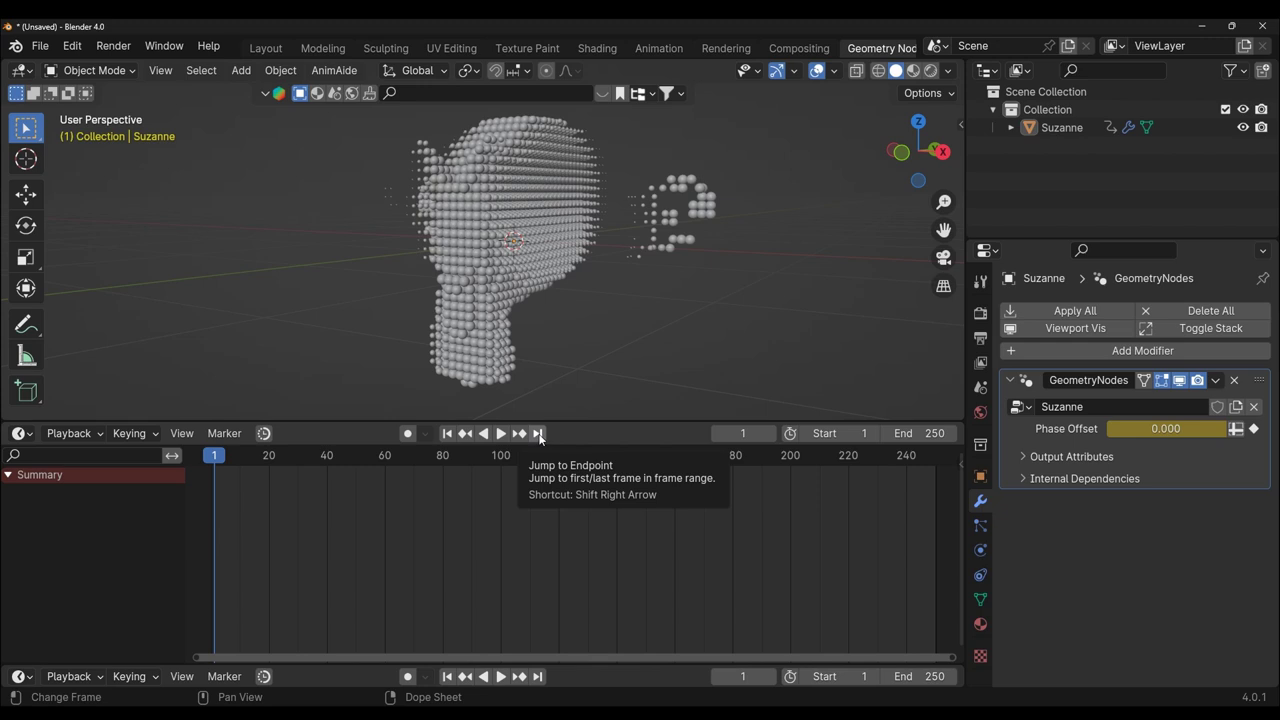
left_click(539, 436)
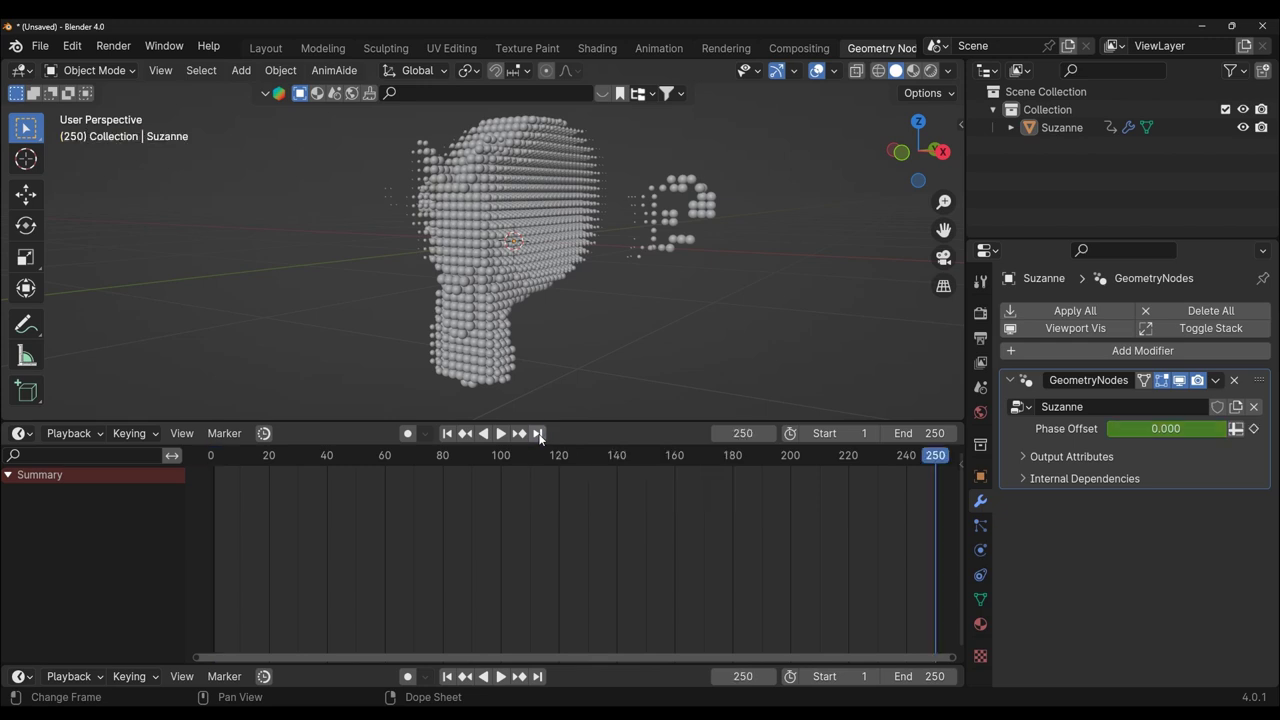
left_click(1184, 429)
type("3")
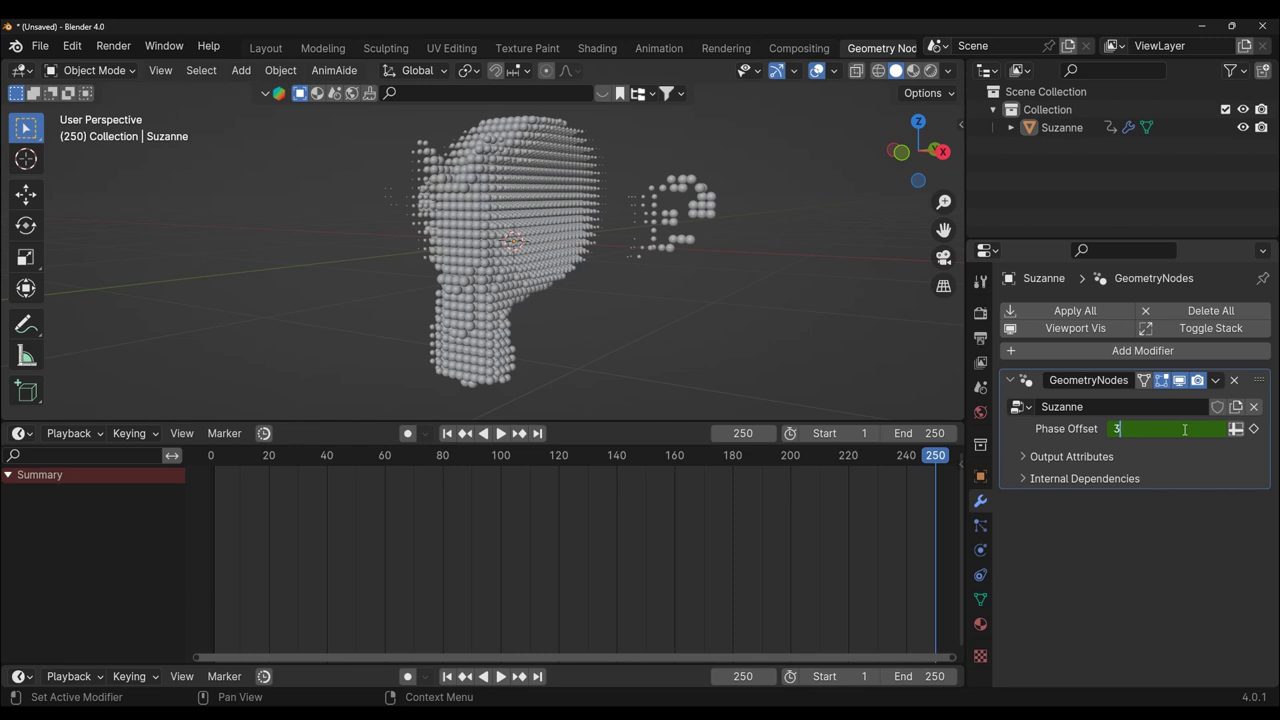
type("0")
key("Return")
- Play the animation from frame 1 to watch the waves ripple, then stop it
key("shift+Left")
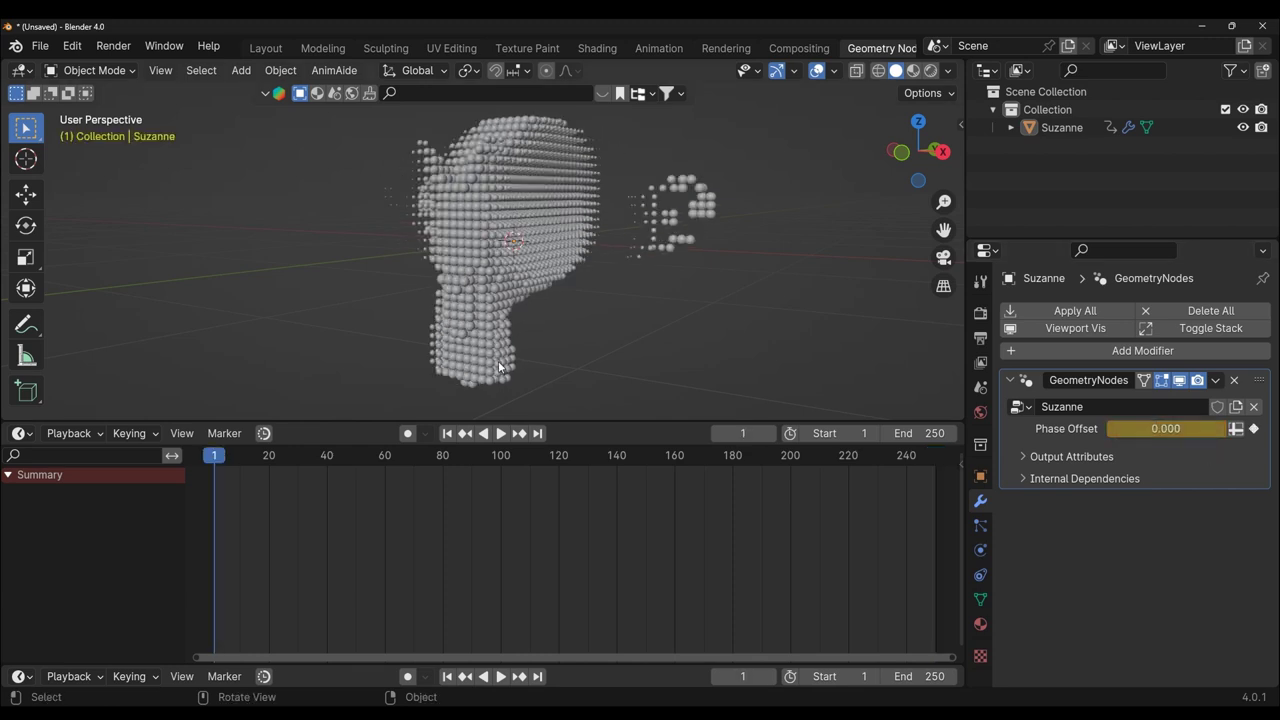
left_click(502, 434)
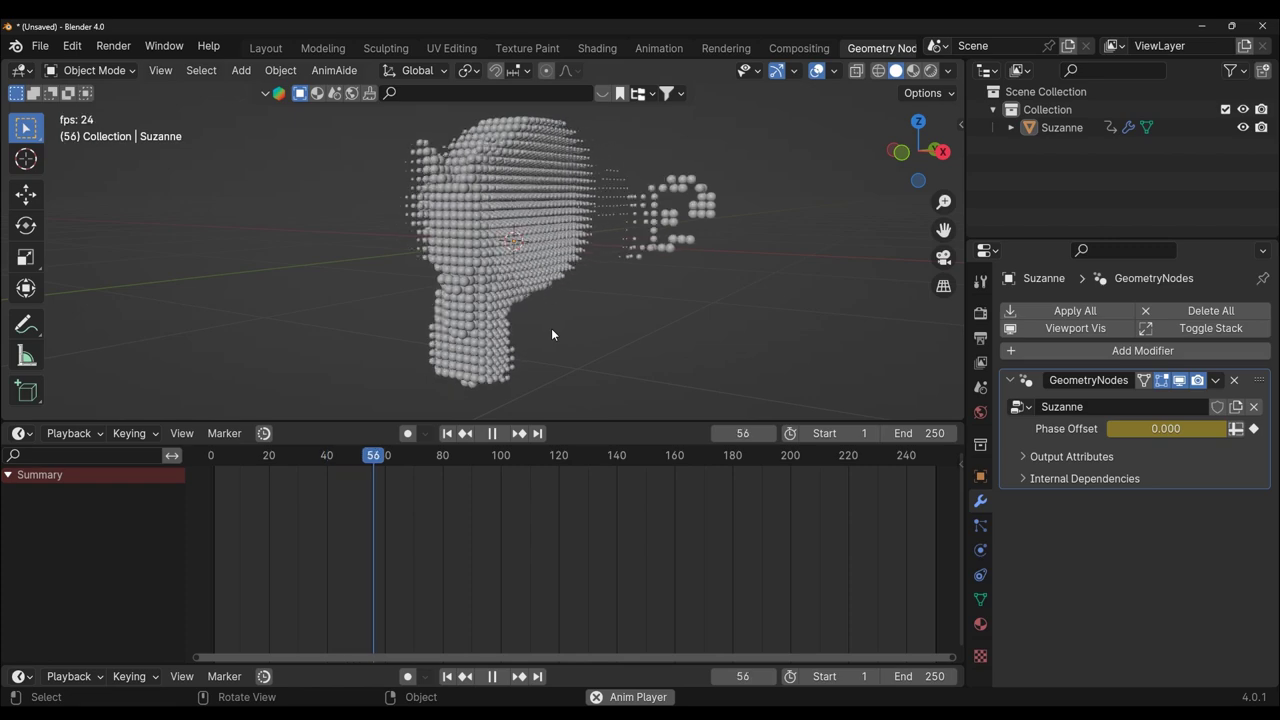
mouse_move(526, 344)
middle_mouse_down()
mouse_move(641, 340)
mouse_move(493, 352)
middle_mouse_up()
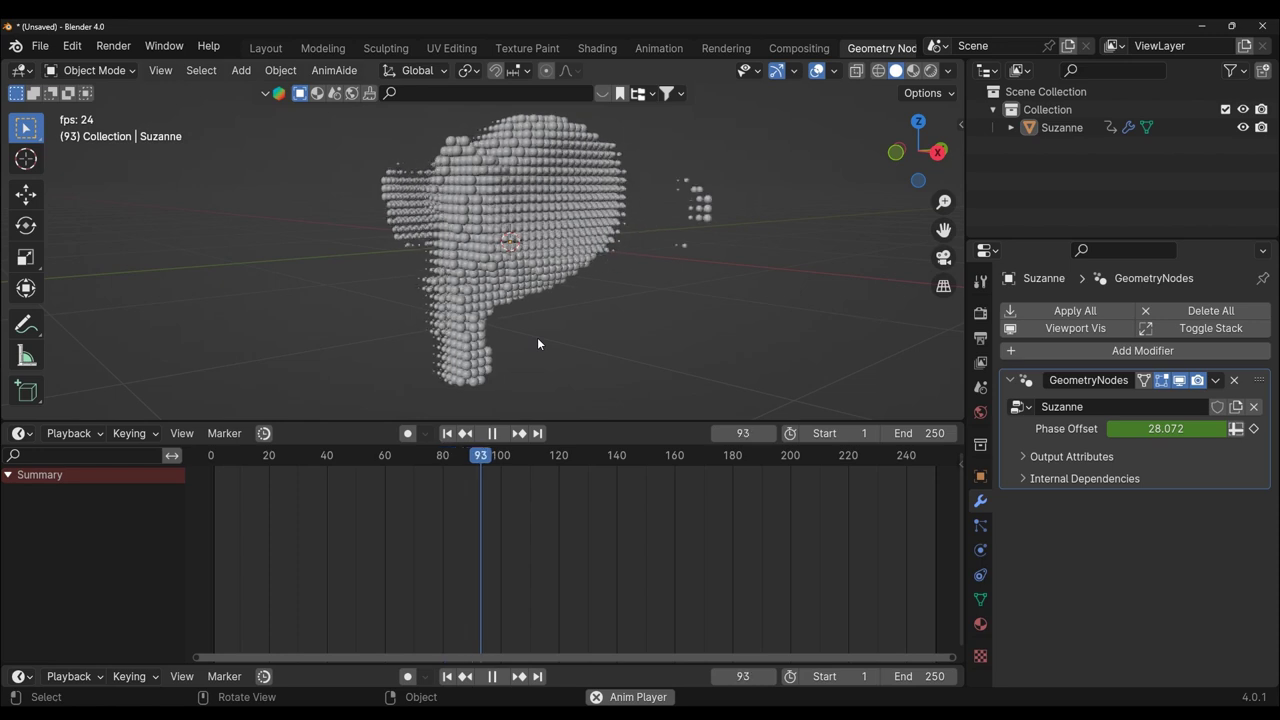
left_click_drag(550, 455, 489, 438)
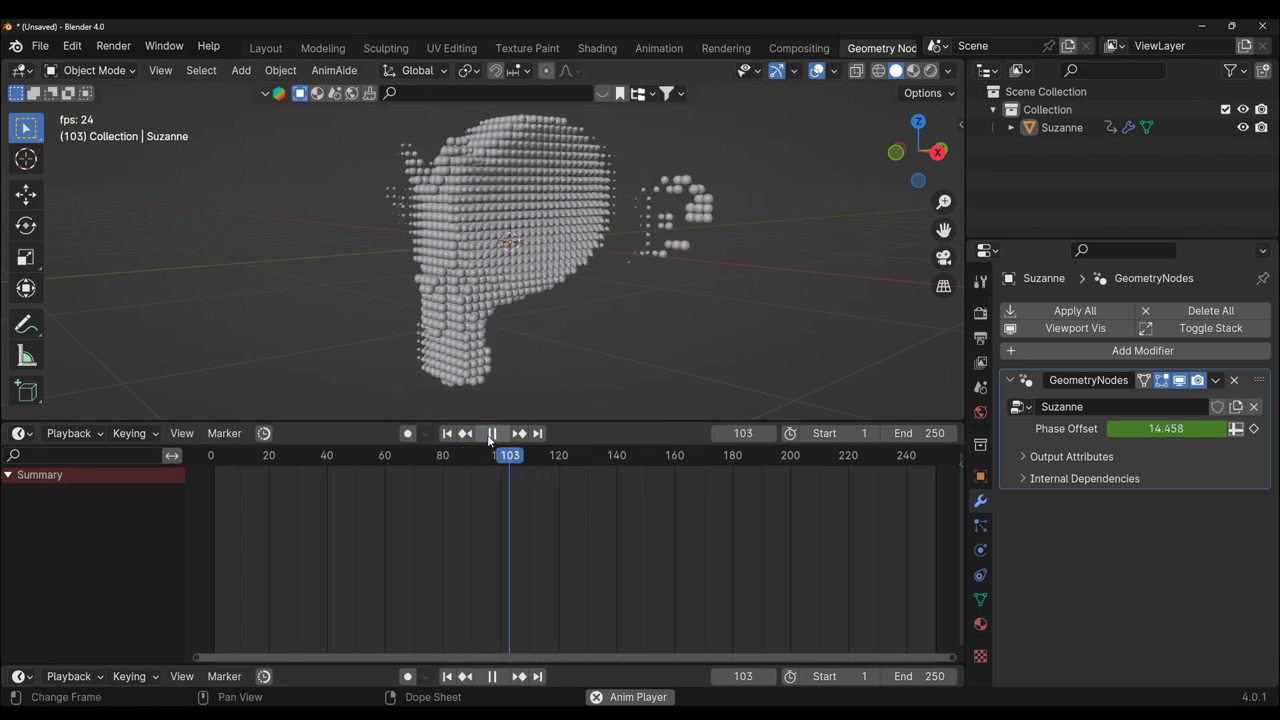
left_click(489, 438)
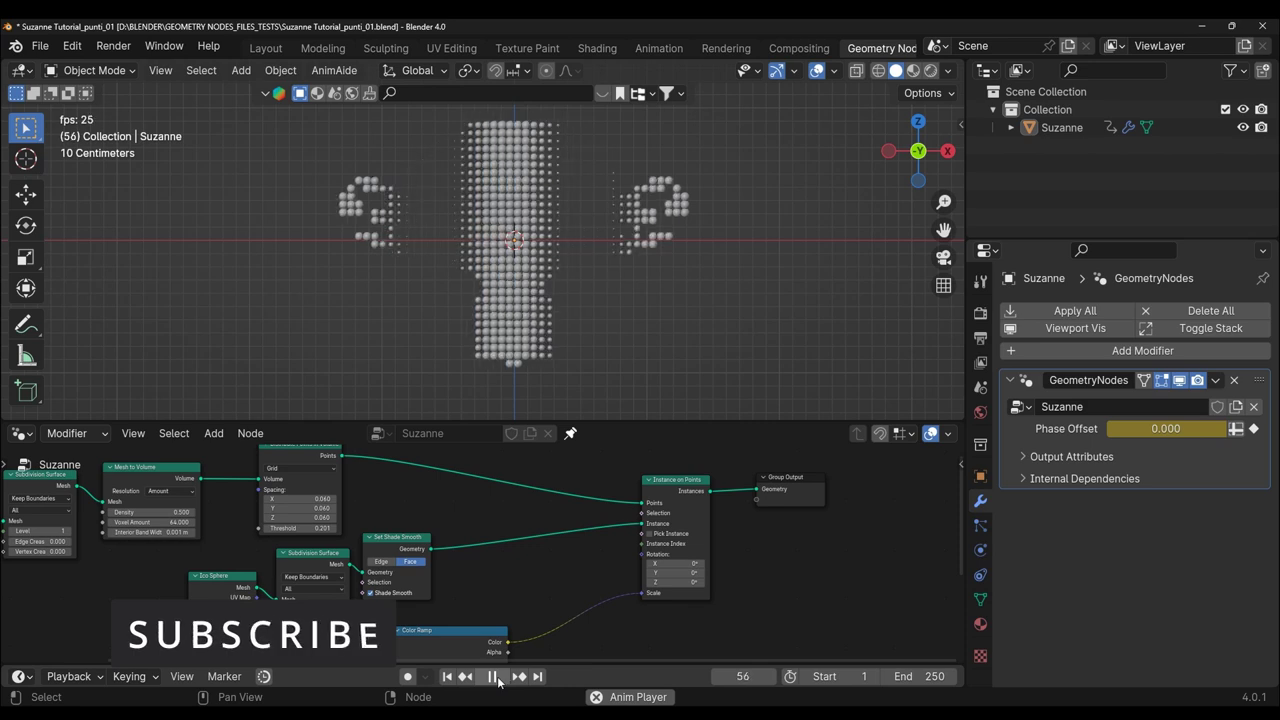
- Insert a Set Material node between Set Shade Smooth and Instance on Points
left_click(500, 677)
left_click(447, 676)
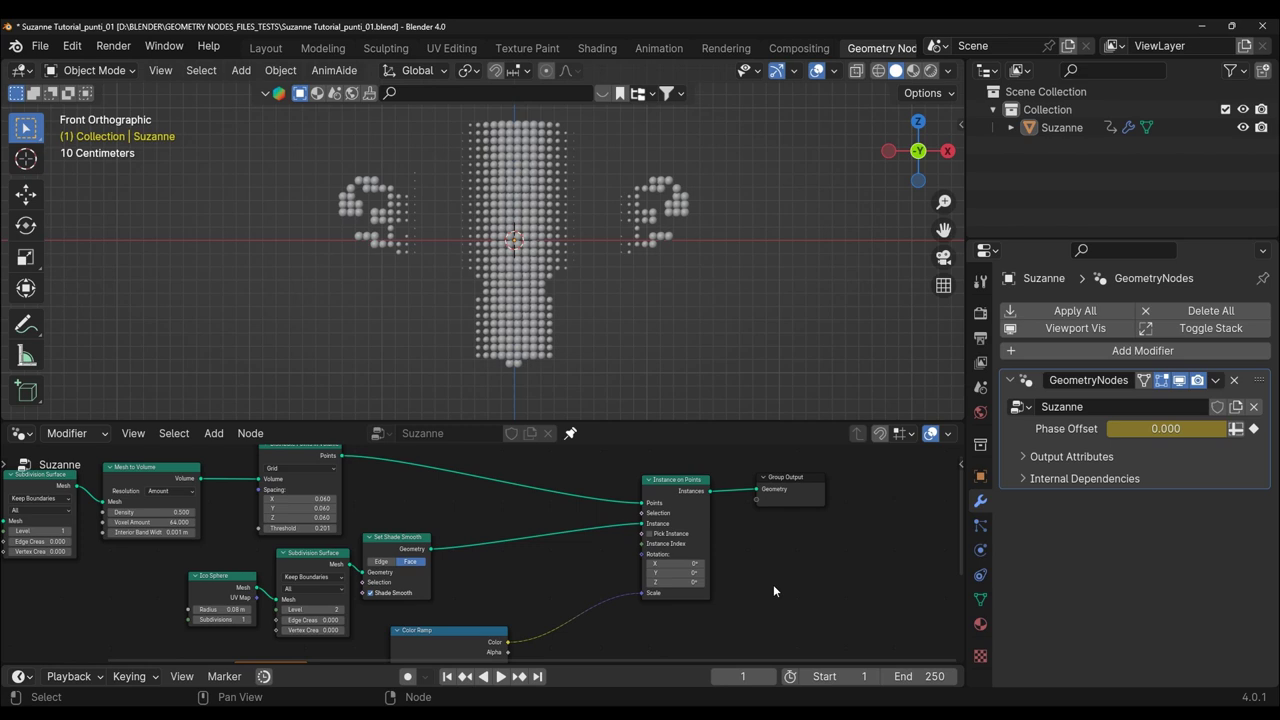
key("shift+a")
type("set mat")
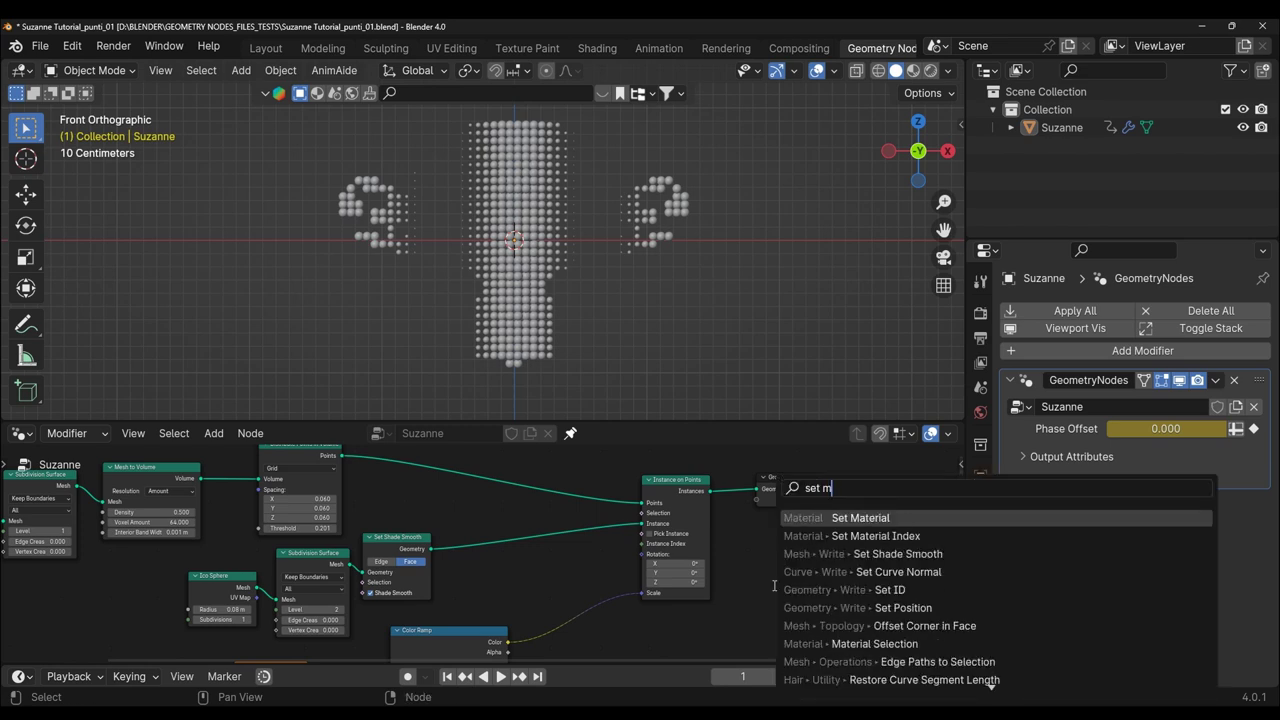
key("Return")
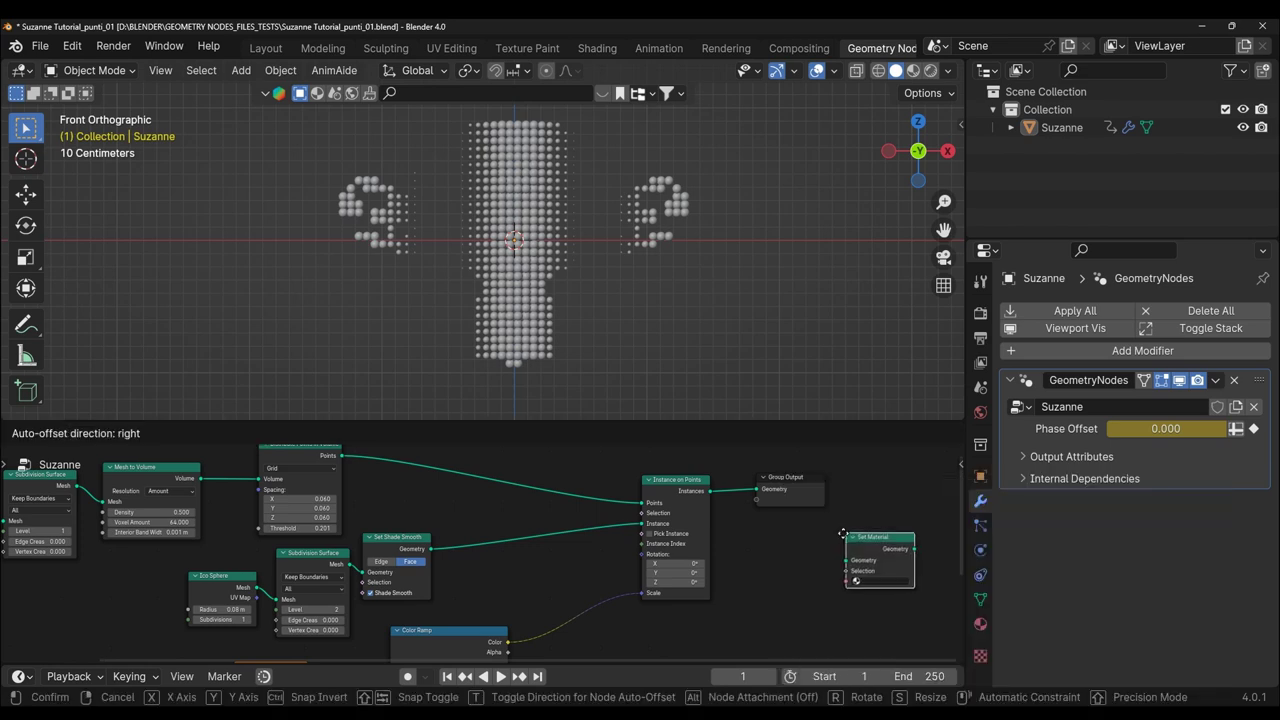
left_click(508, 525)
- Select Suzanne and show its Material properties
scroll(691, 404, "up", 2)
scroll(691, 404, "up", 2)
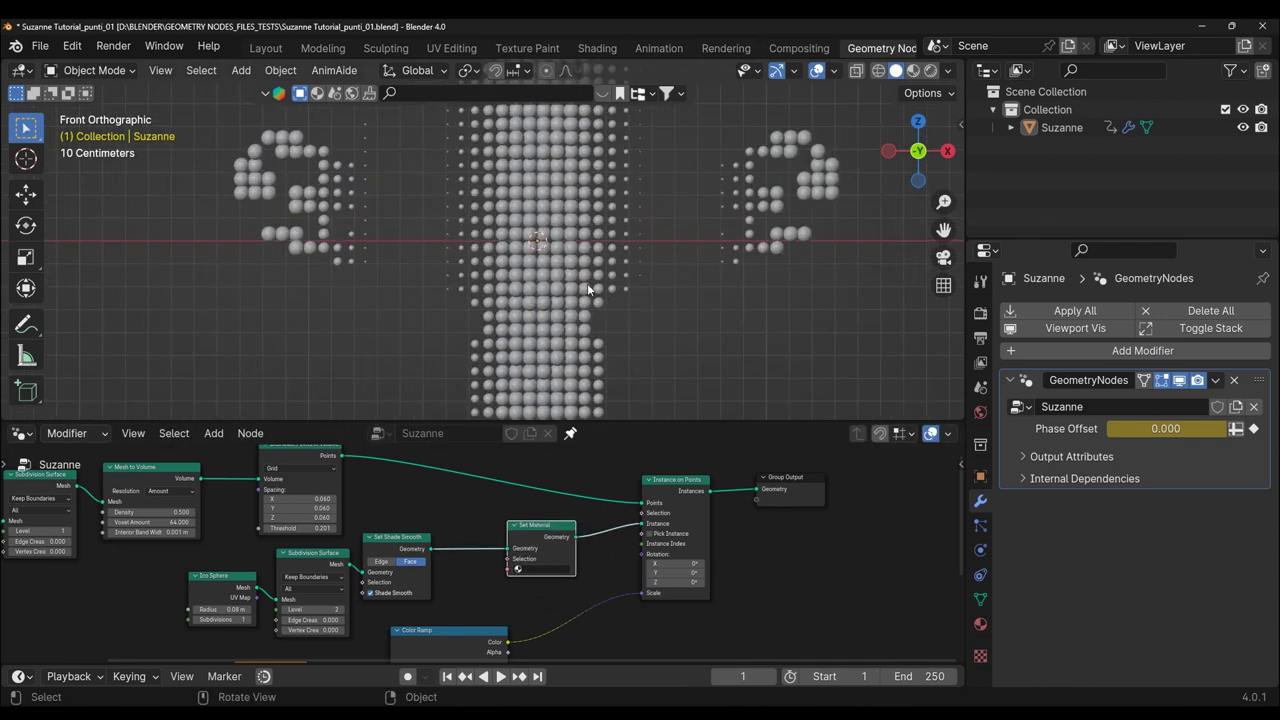
left_click(587, 283)
left_click(980, 624)
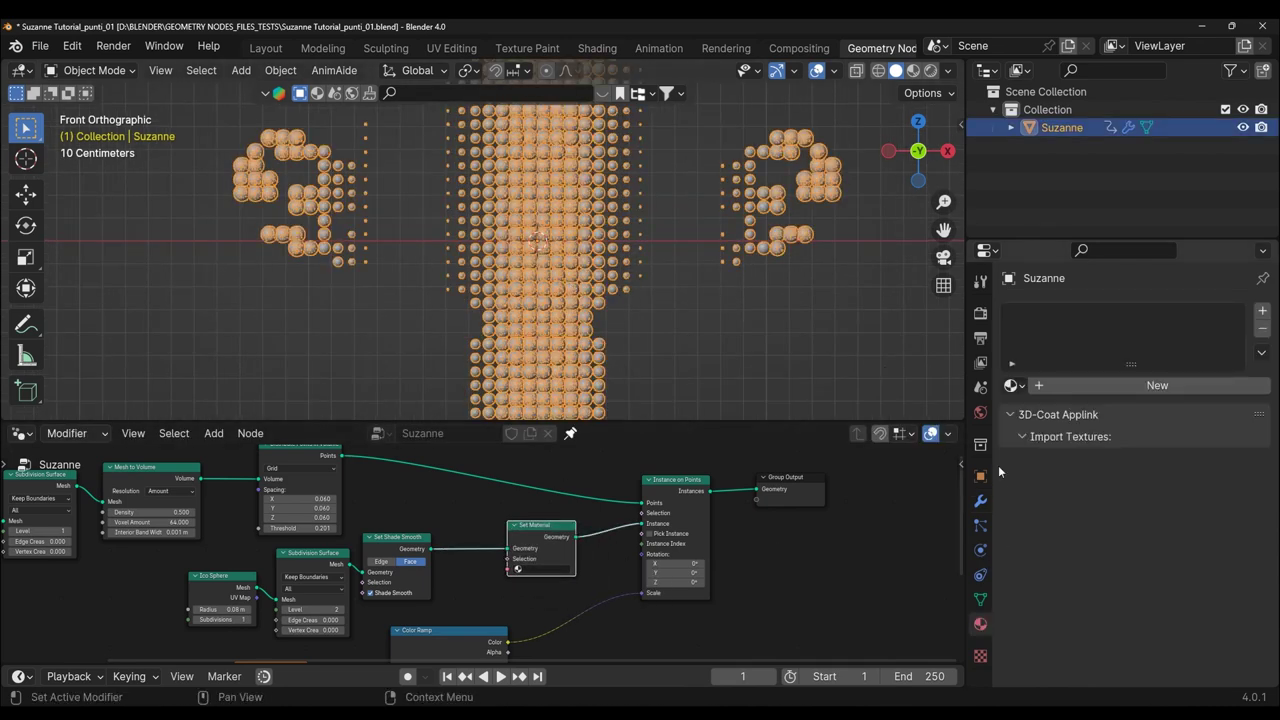
middle_click_drag(850, 395, 720, 370)
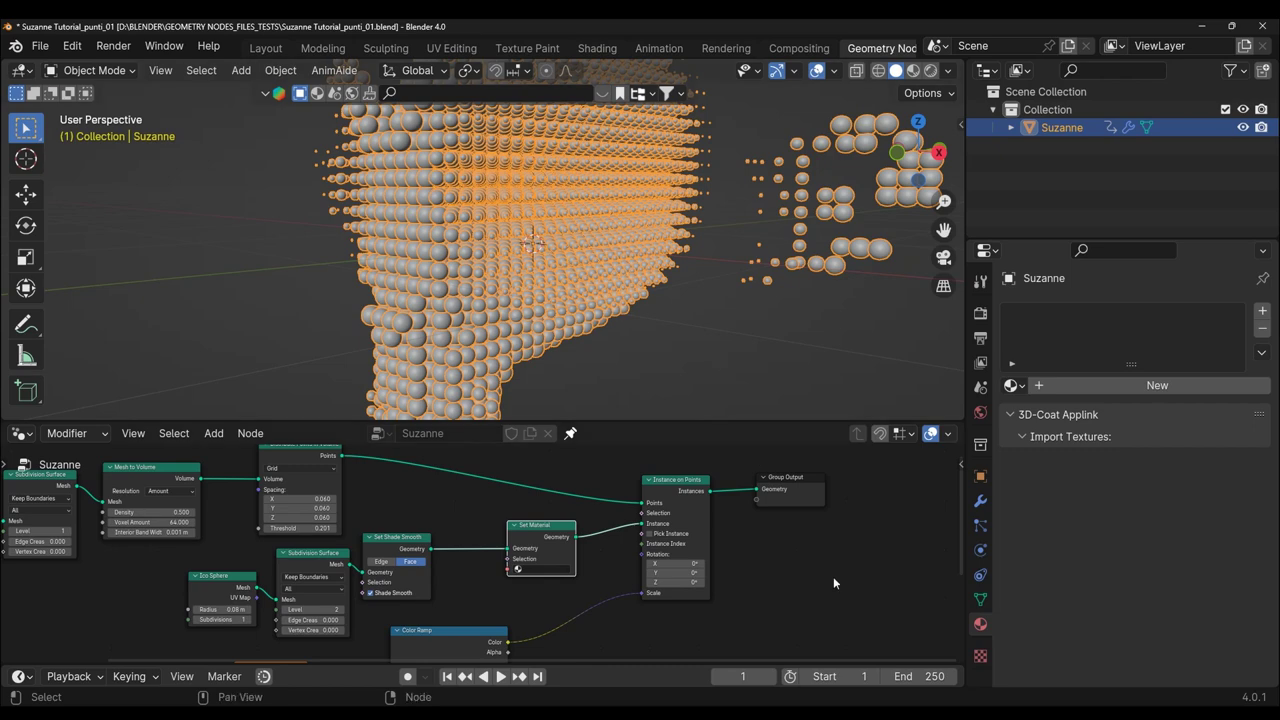
scroll(831, 576, "up", 2)
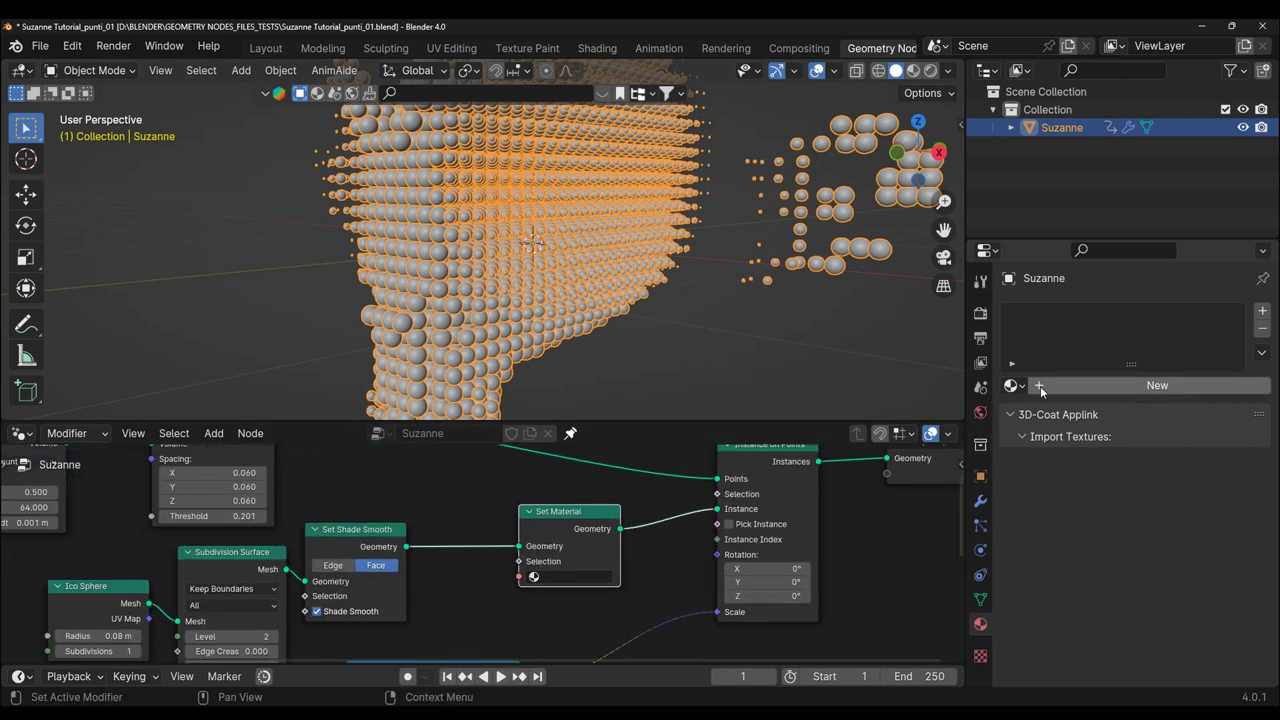
- Create a new material for Suzanne named 'Icosphere'
left_click(1040, 386)
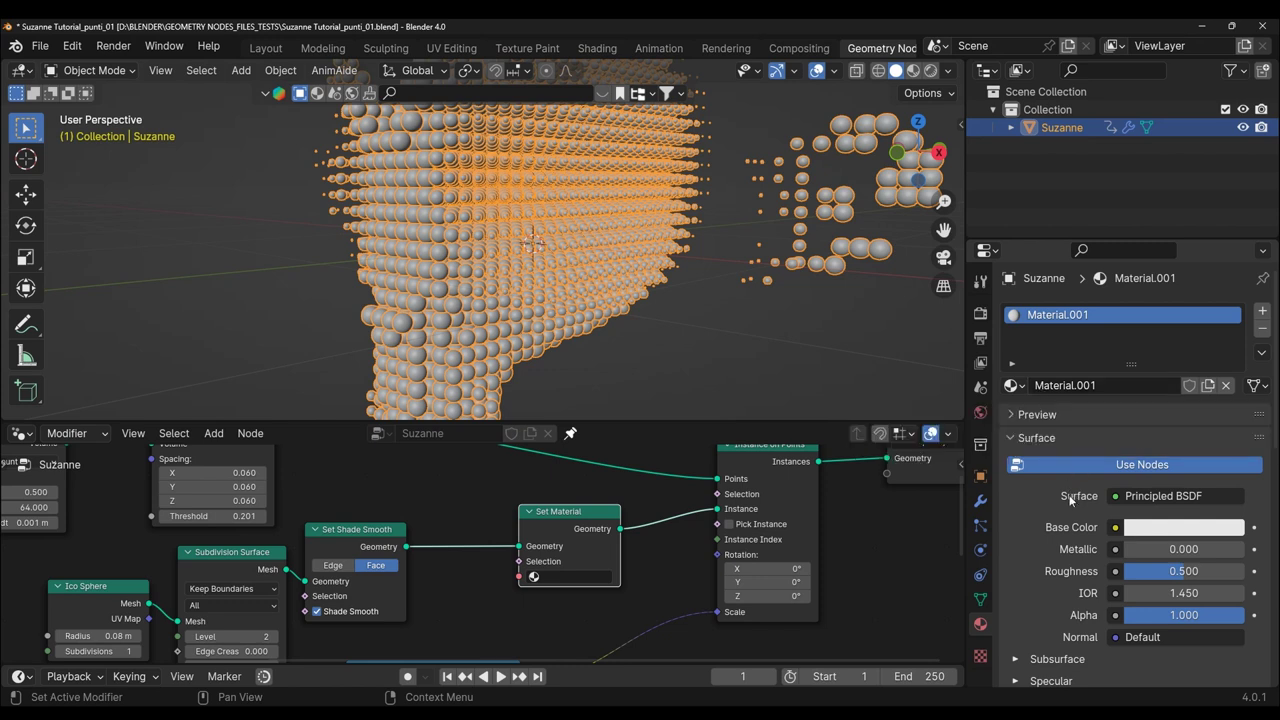
left_click(1105, 385)
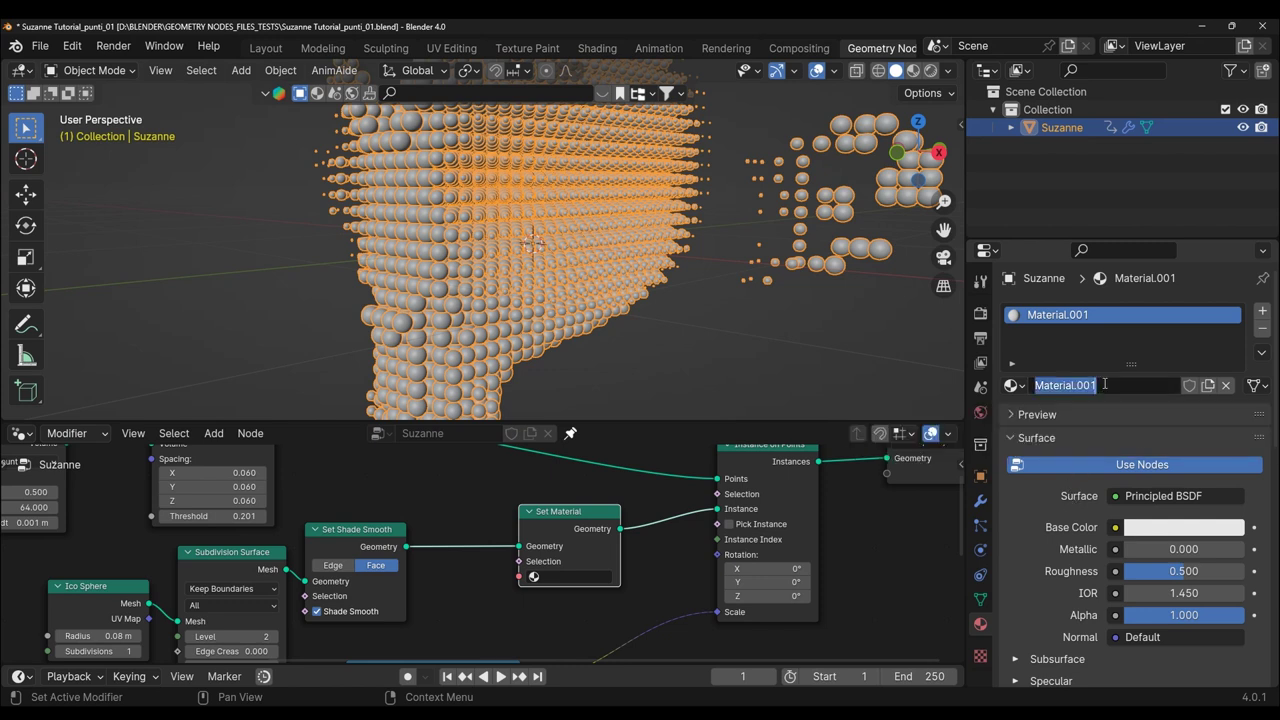
type("I")
type("cosphere")
key("Return")
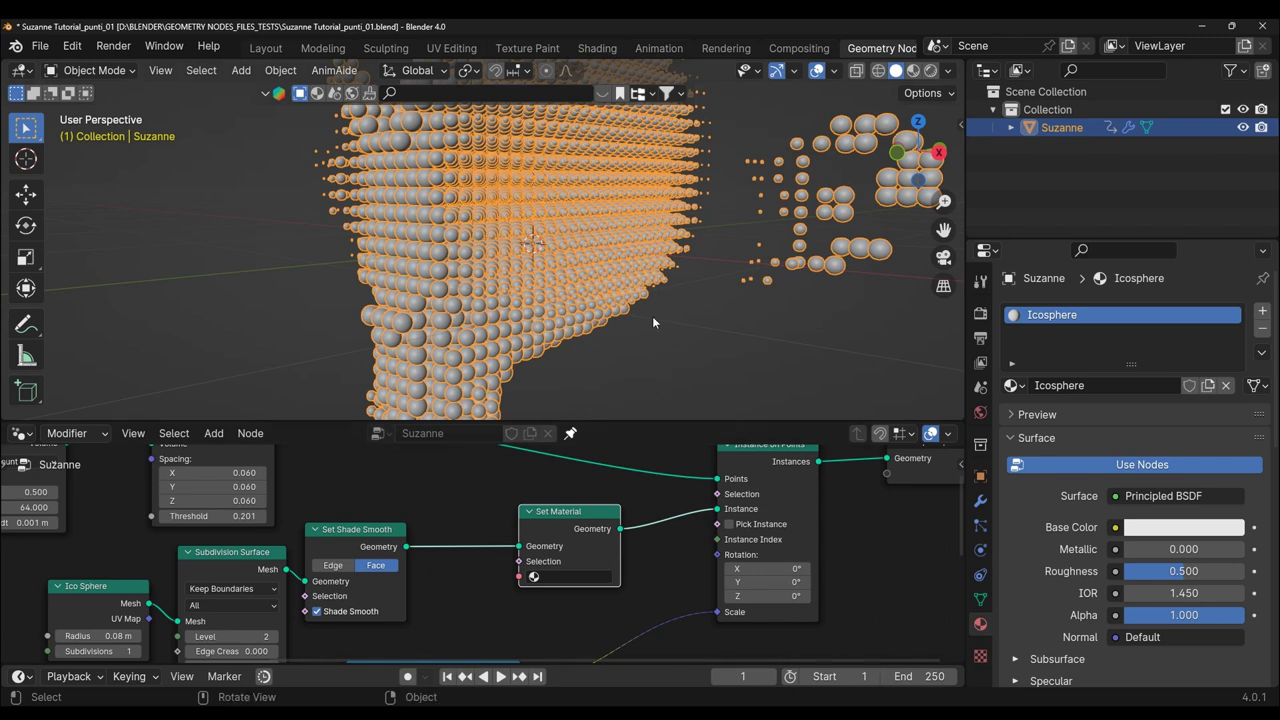
- Set the Base Color to pink with HSV 0.906, 0.711, 0.9
left_click(1158, 528)
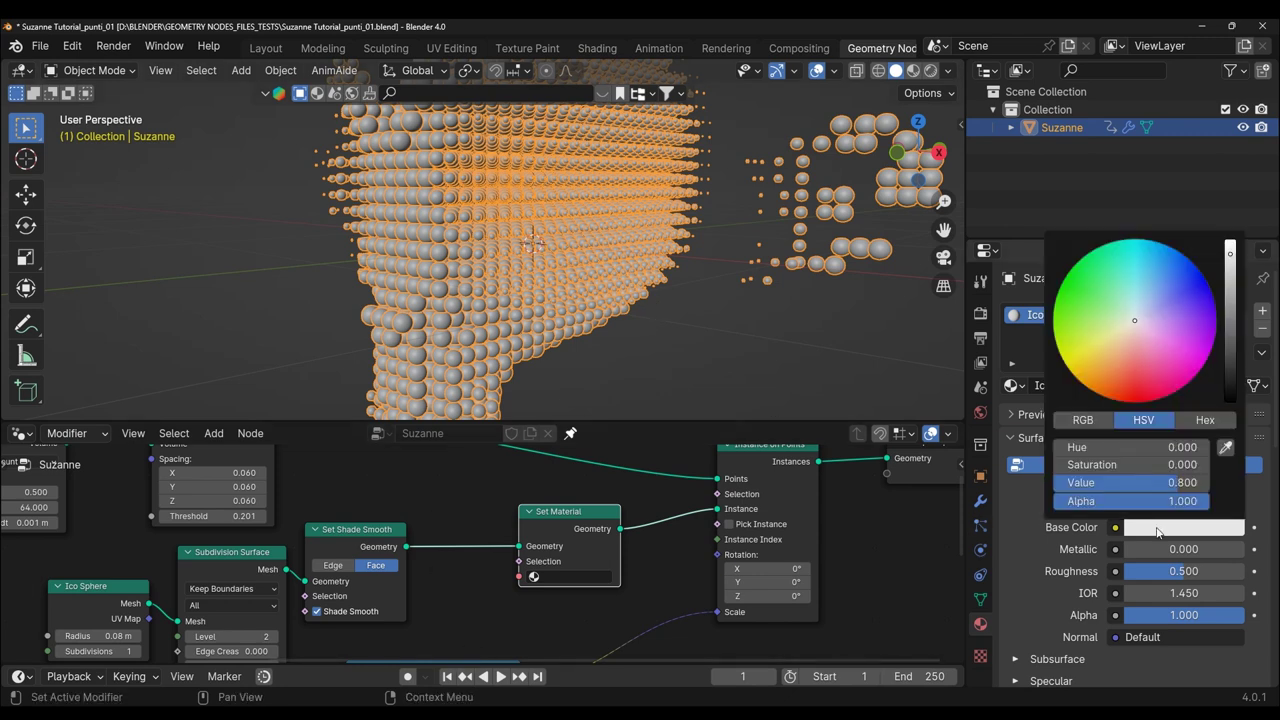
left_click(1174, 453)
type("0.9")
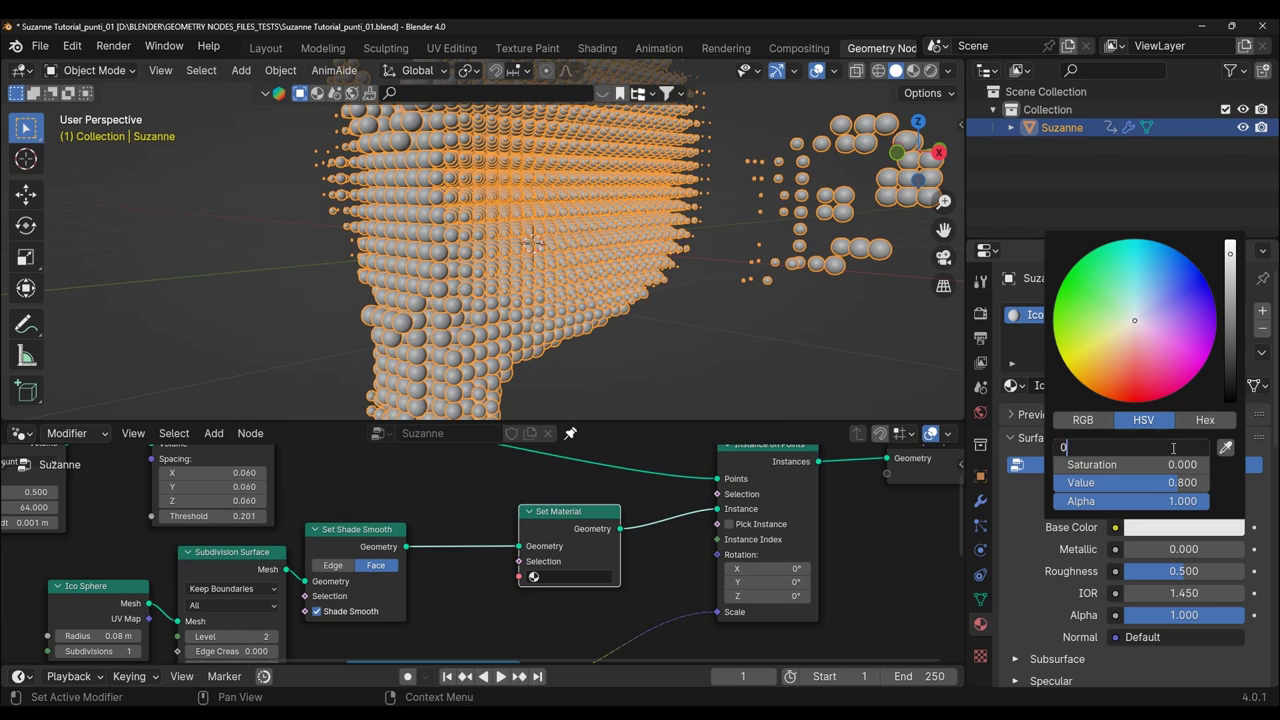
type("06")
left_click(1165, 462)
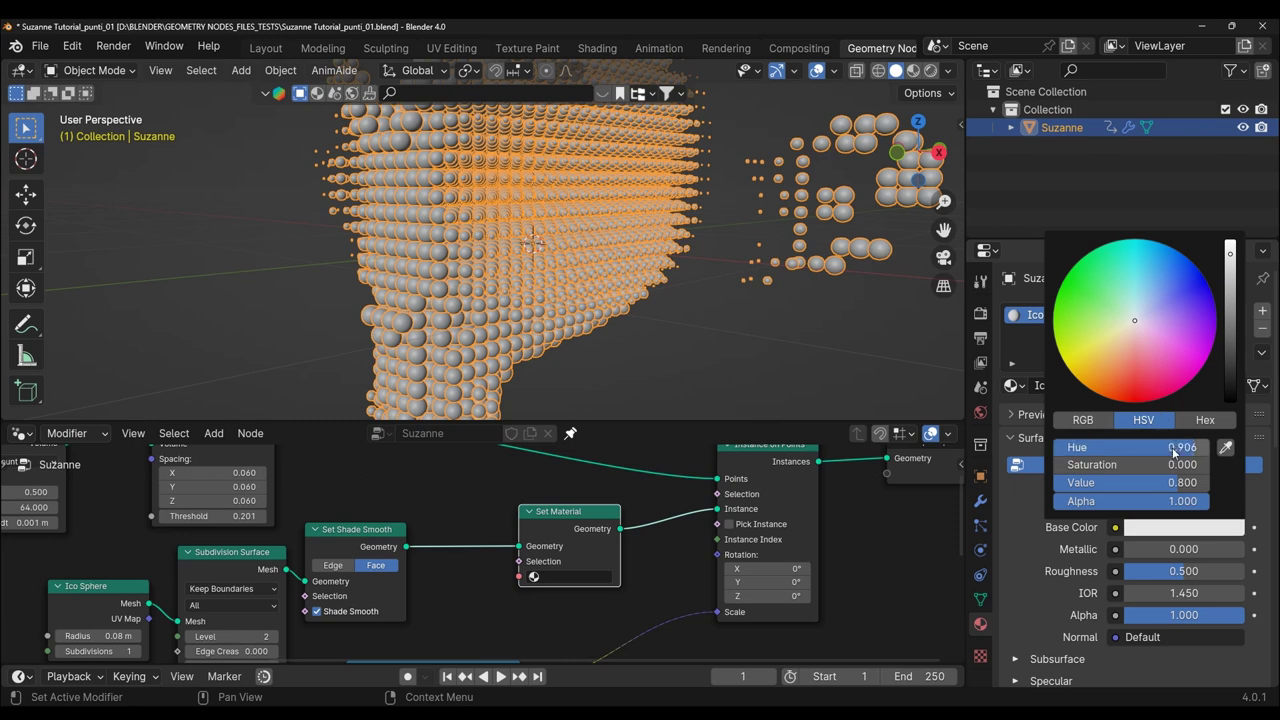
type("0.7")
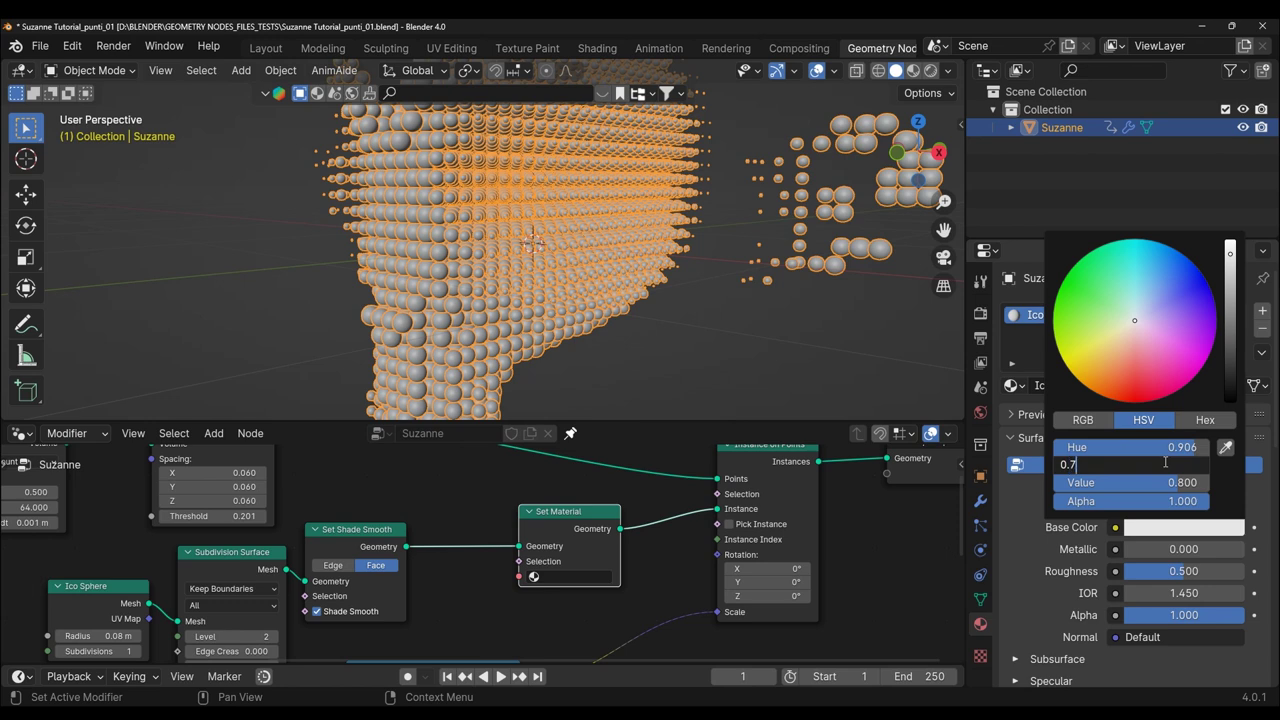
type("11")
key("Return")
left_click(1170, 483)
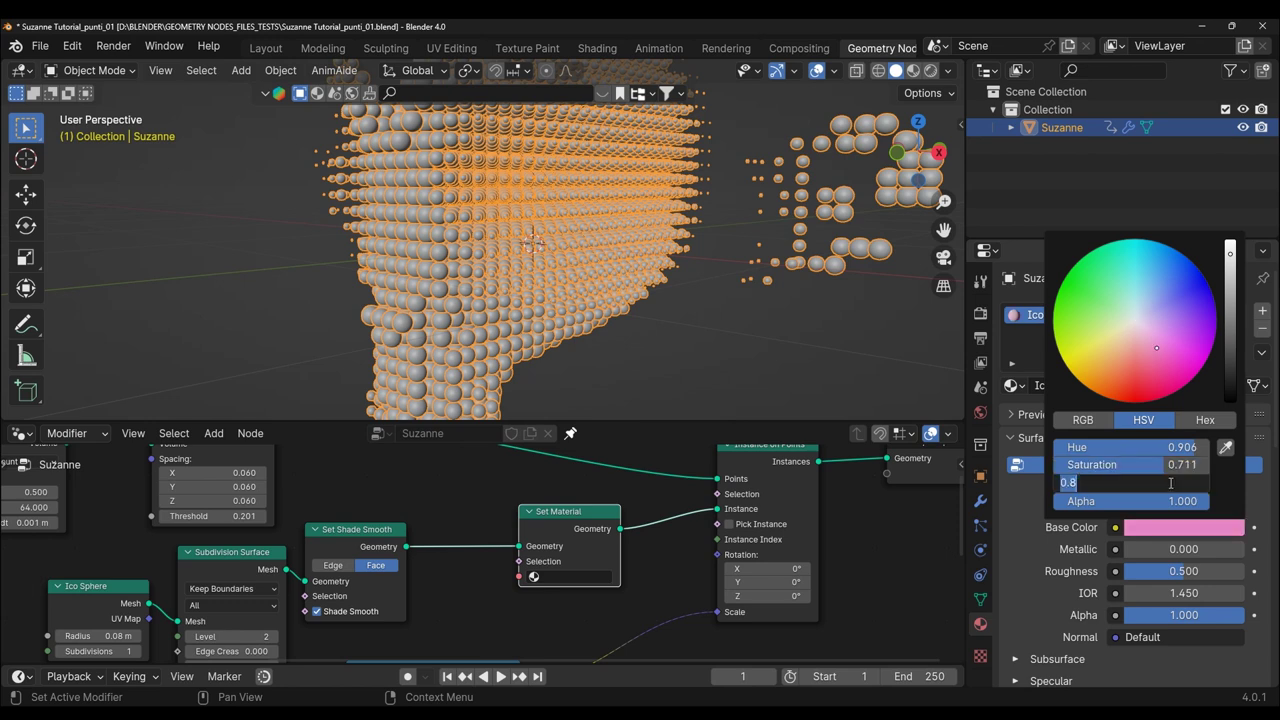
type("0.9")
key("Return")
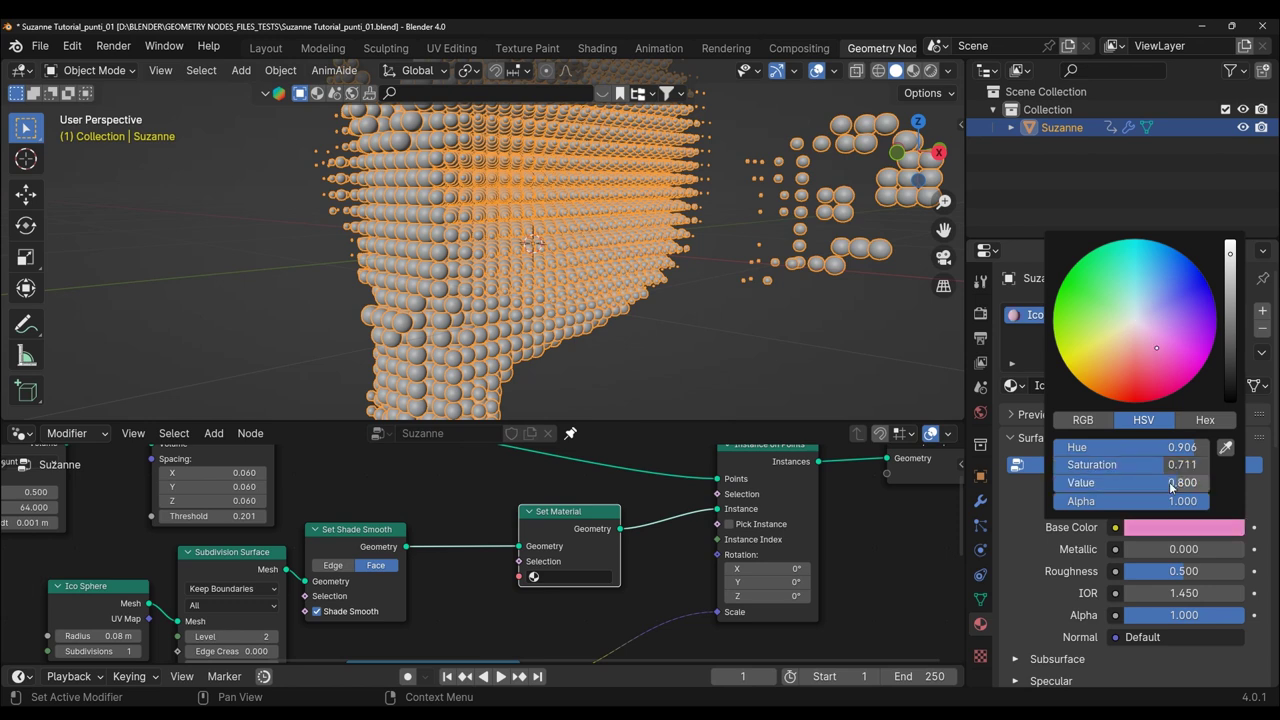
- Set Metallic to 0.1 and Roughness to 0.45, then preview materials in the viewport
left_click(1198, 549)
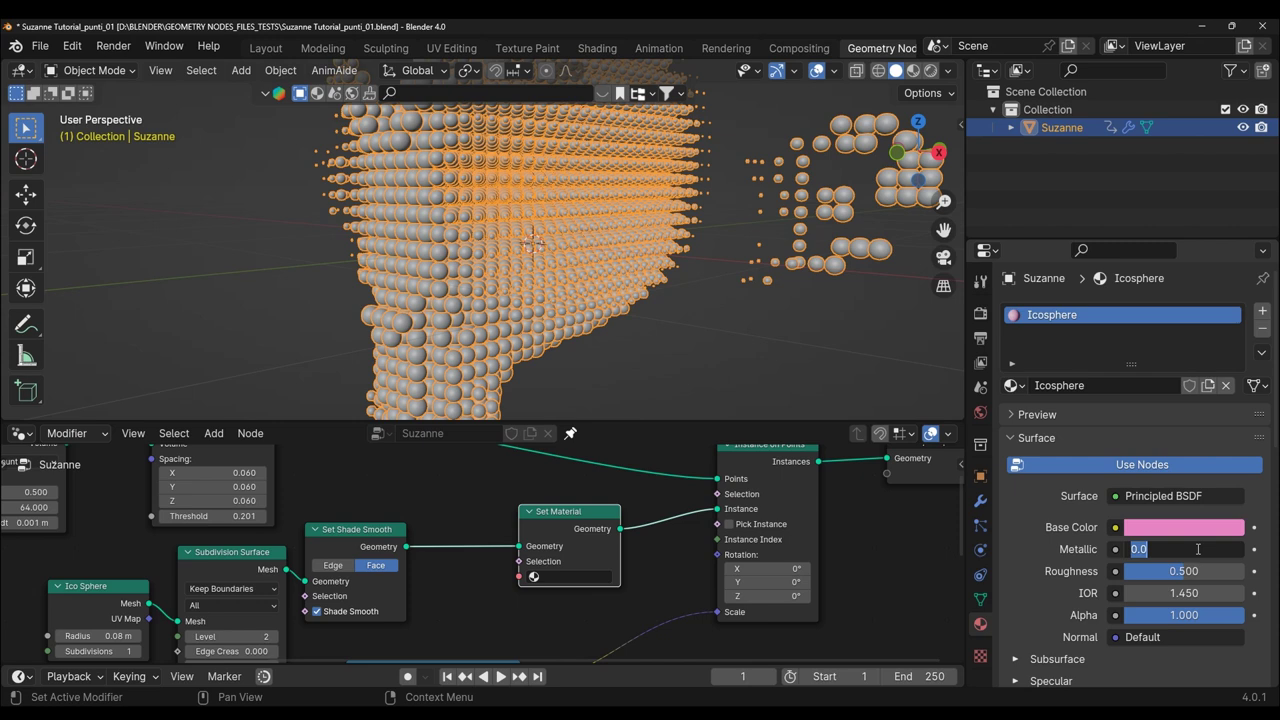
type("0.1")
key("Return")
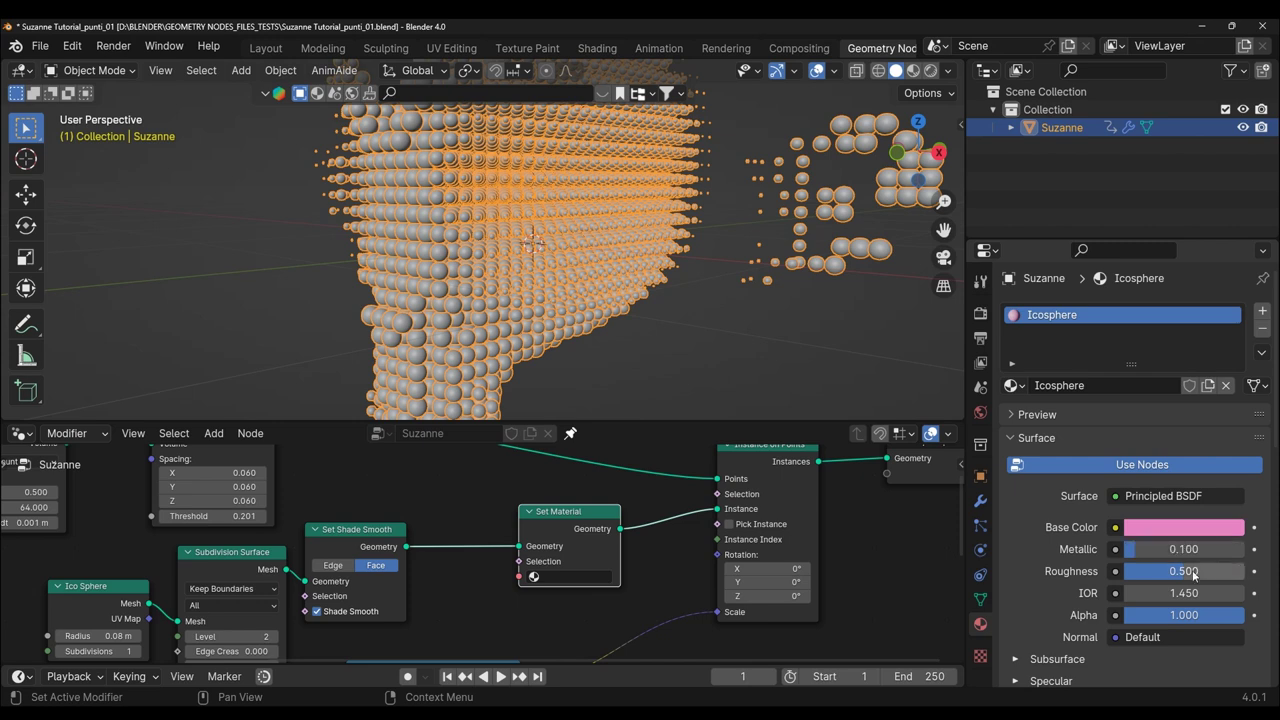
left_click(1193, 571)
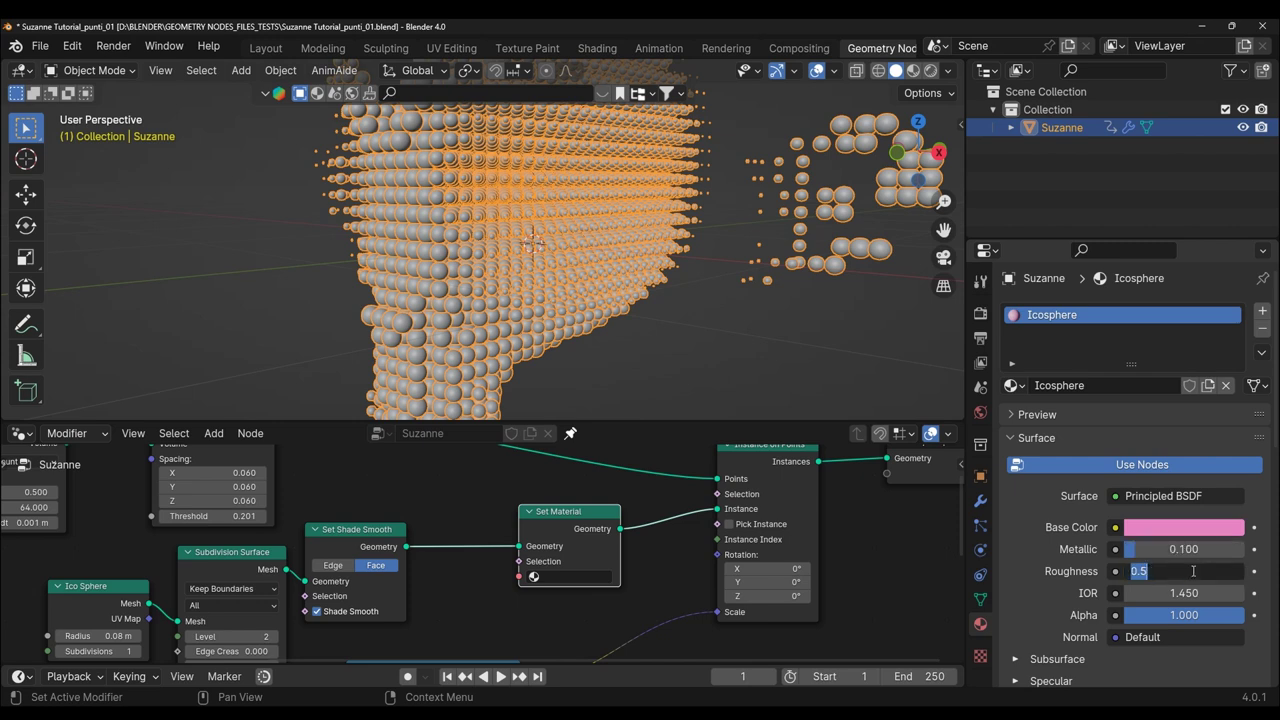
type("0.45")
key("Return")
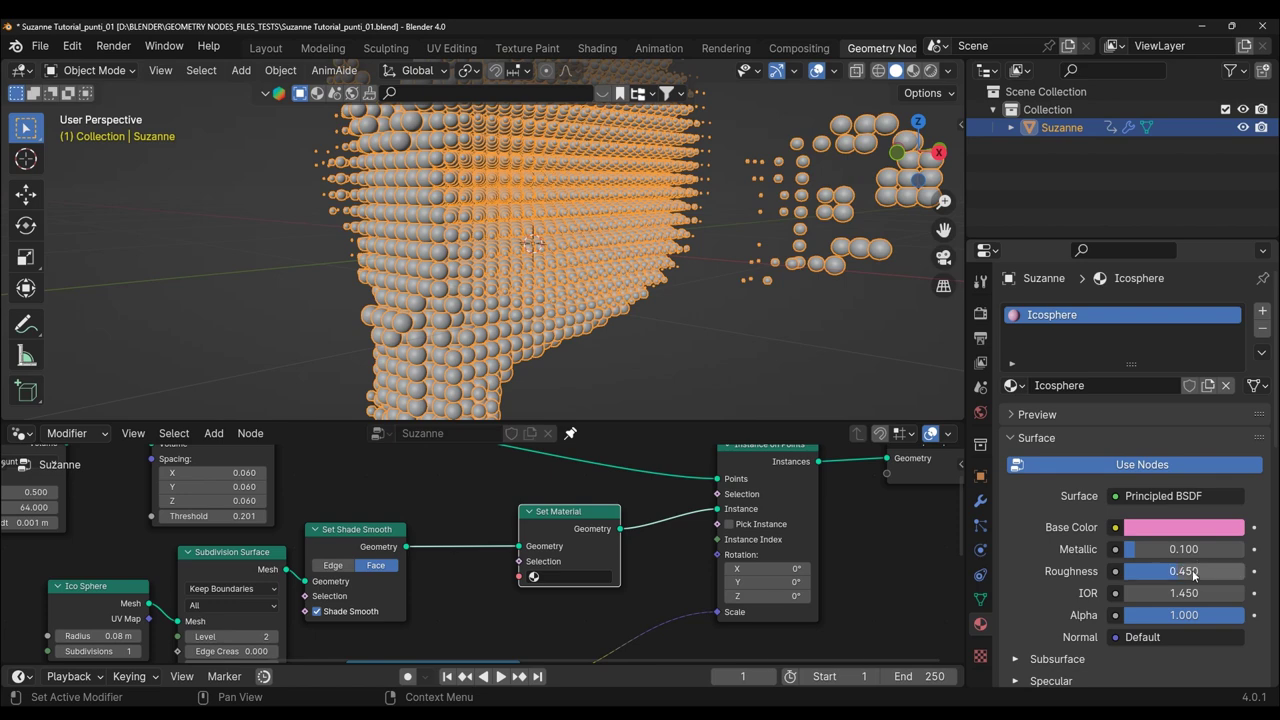
left_click(931, 71)
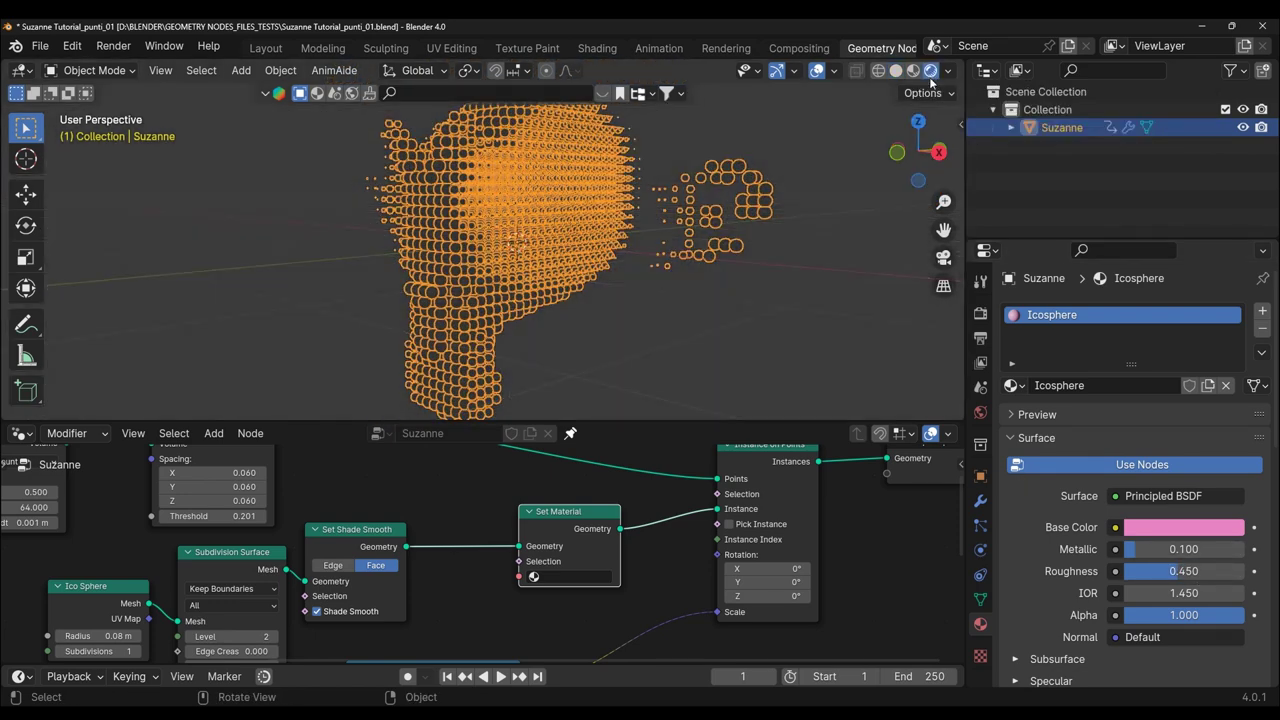
- Switch the scene's render engine to Cycles
left_click(980, 312)
left_click(1222, 312)
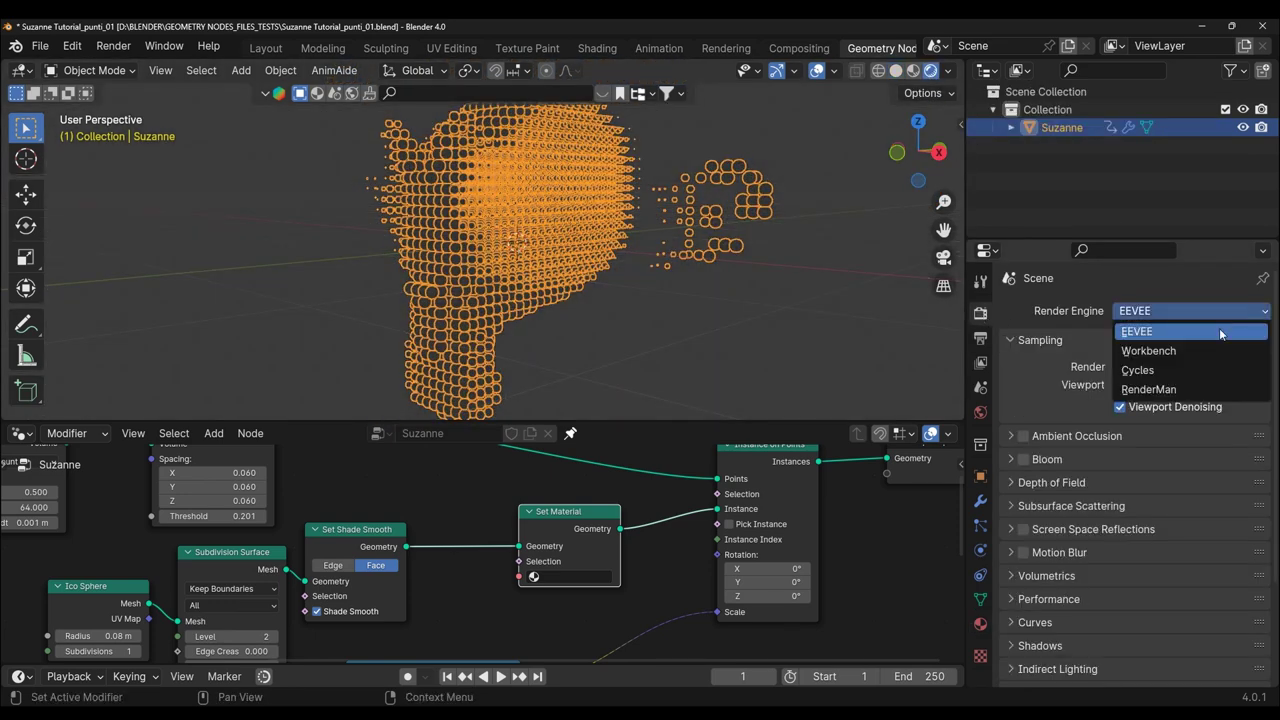
left_click(1190, 371)
scroll(864, 120, "down", 4)
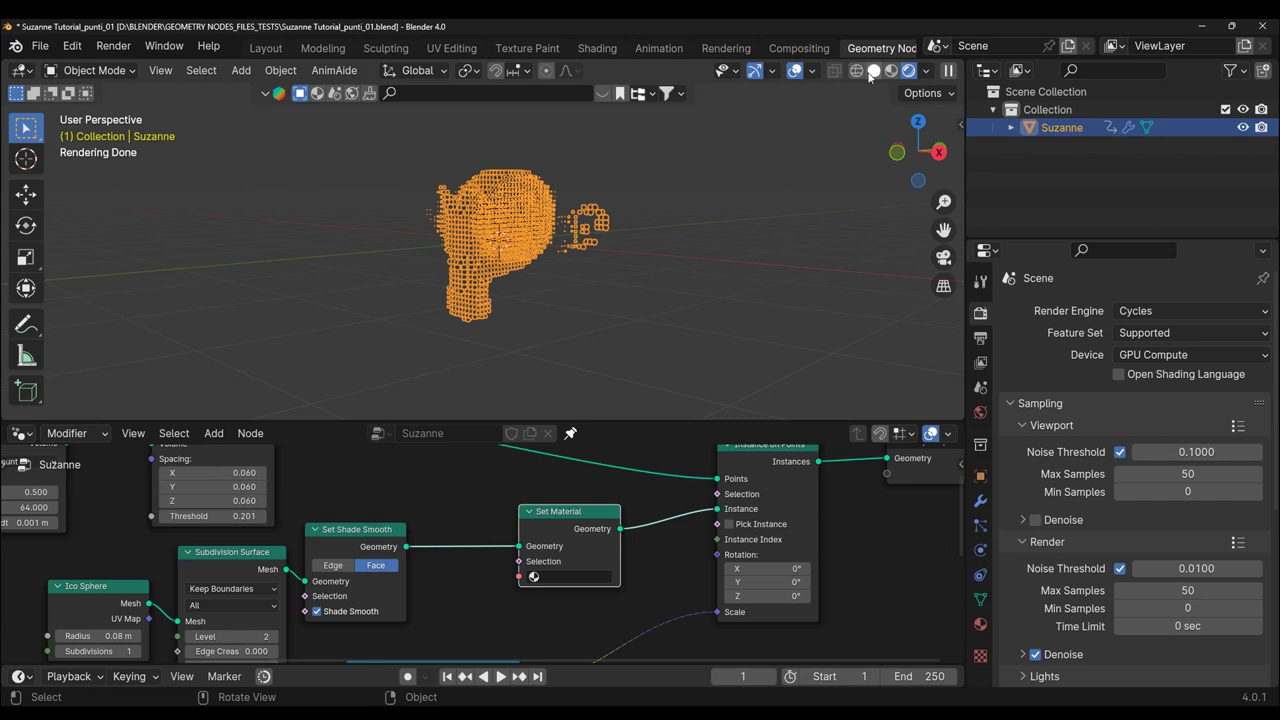
- Return the viewport to Solid shading in front view, ready to add a plane
left_click(872, 71)
key("KP_1")
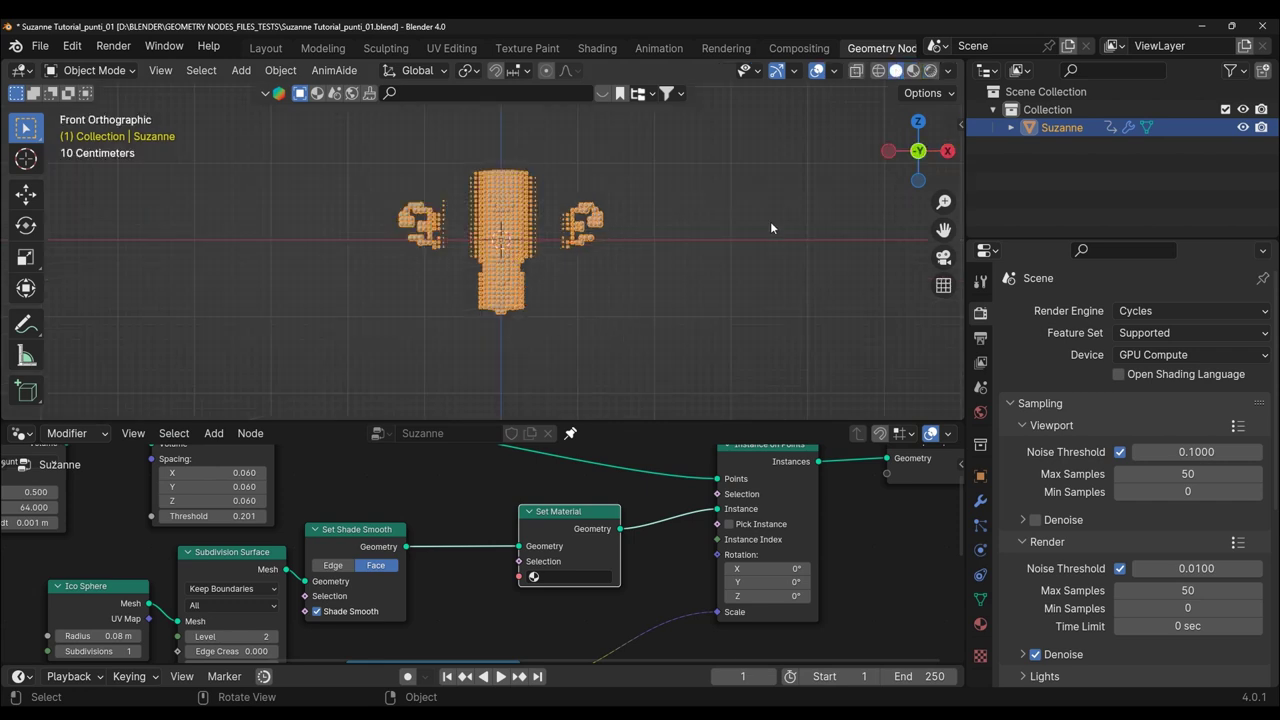
key("shift+a")
- Add a plane and move it vertically to sit below Suzanne
left_click(415, 91)
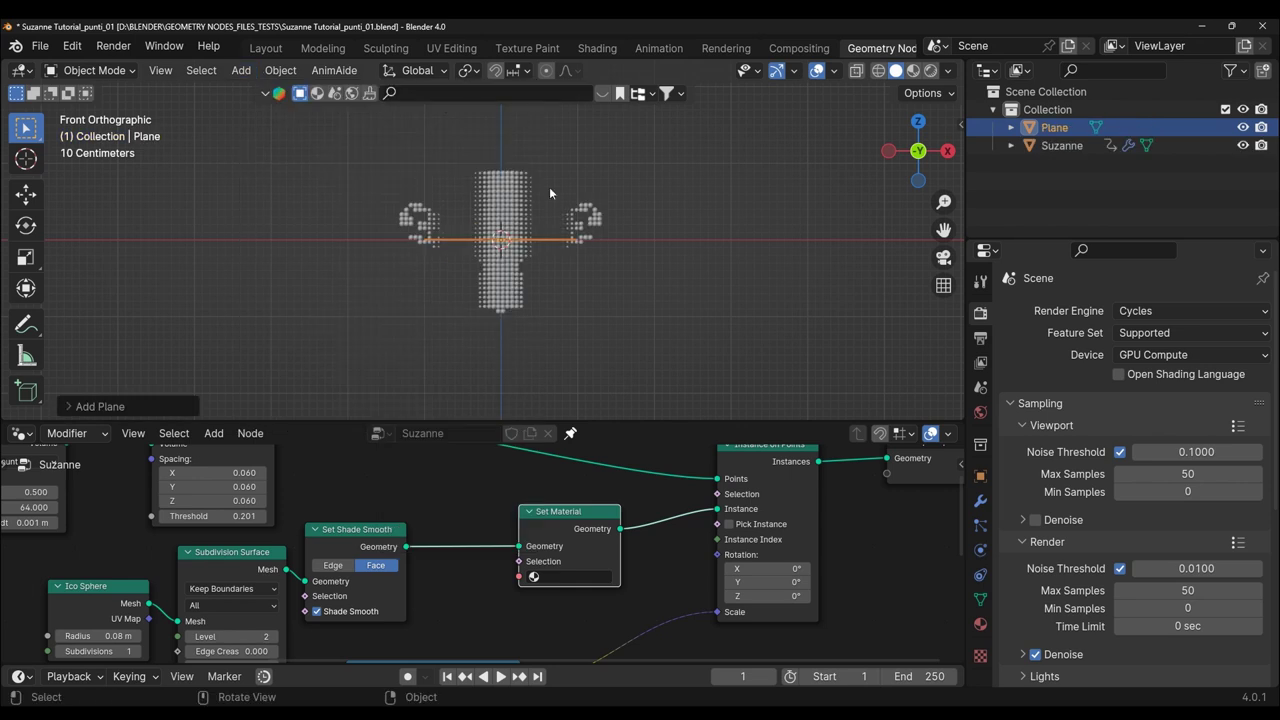
key("g")
key("z")
left_click(552, 265)
mouse_move(552, 265)
middle_mouse_down()
mouse_move(698, 288)
mouse_move(686, 286)
middle_mouse_up()
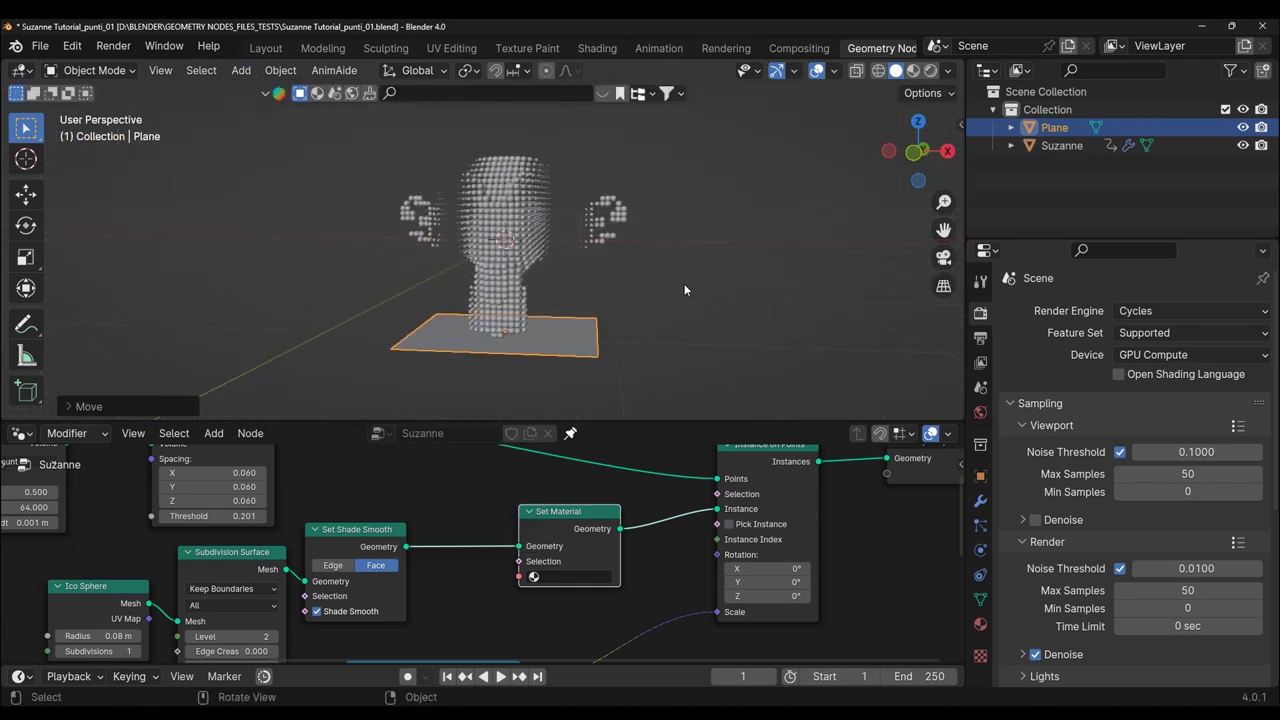
scroll(684, 283, "up", 2)
- Shrink Suzanne to 0.37 scale and lift her upward along Z
left_click(522, 237)
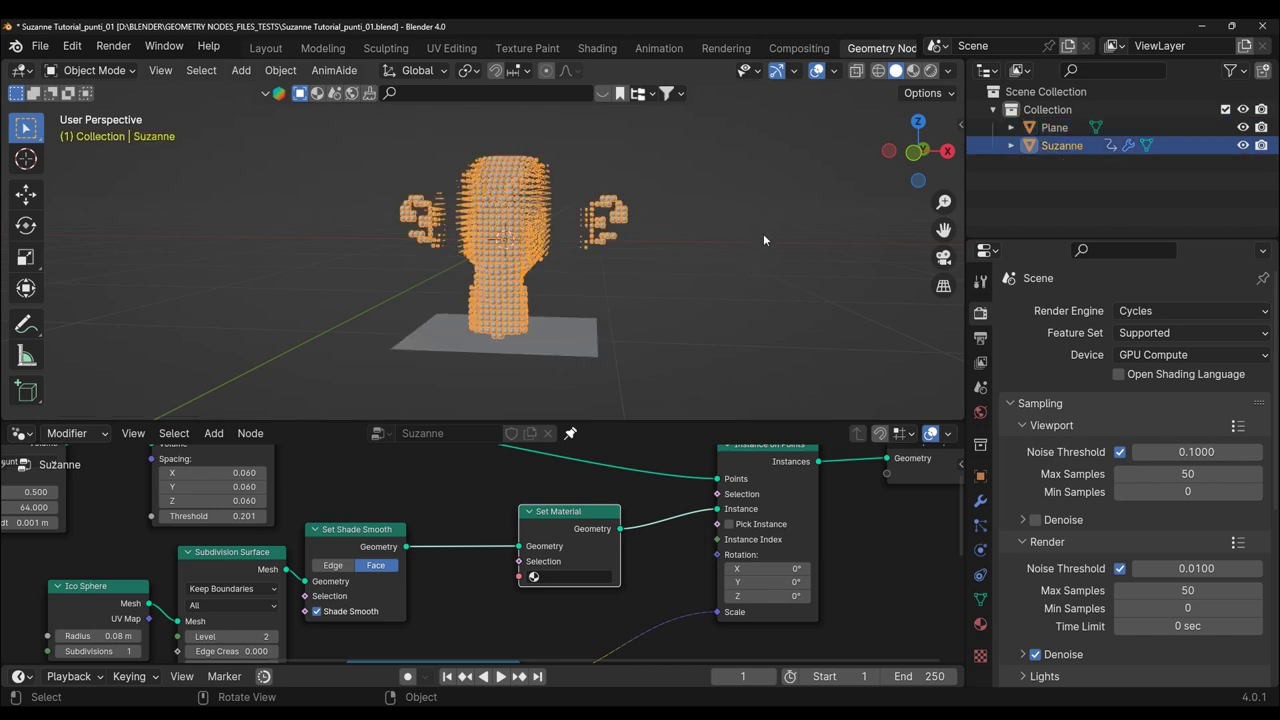
key("s")
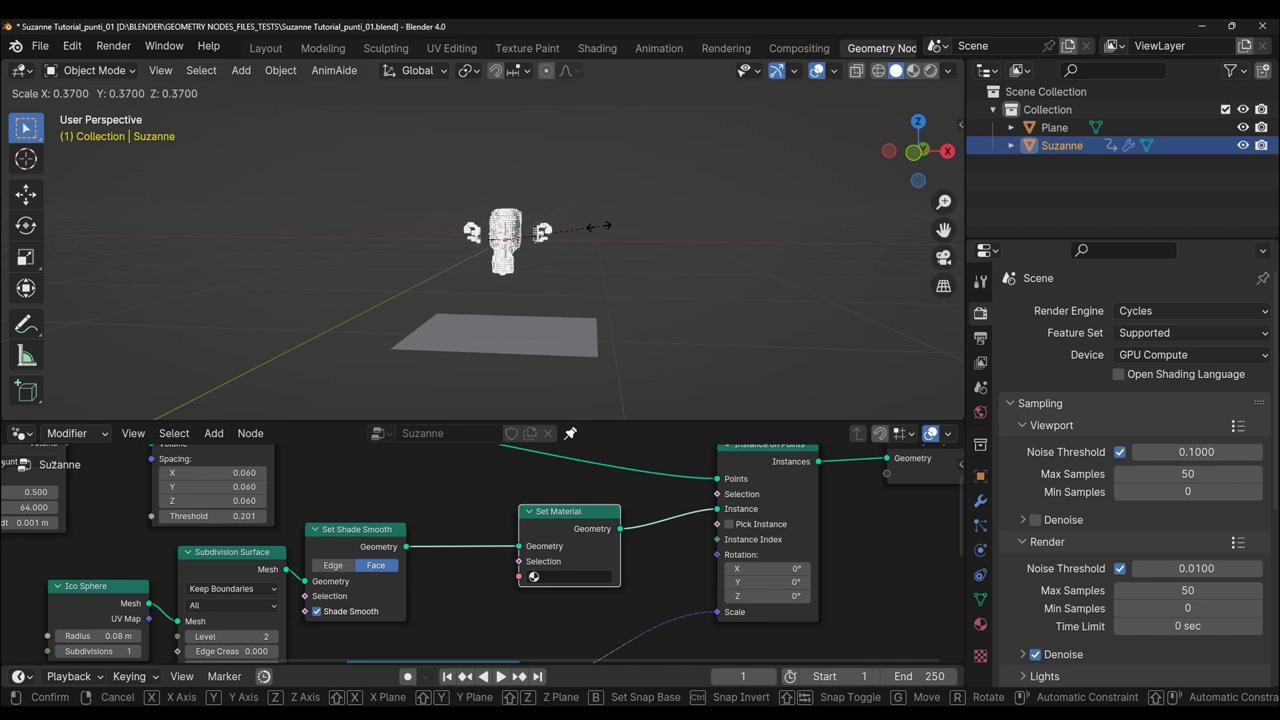
left_click(598, 226)
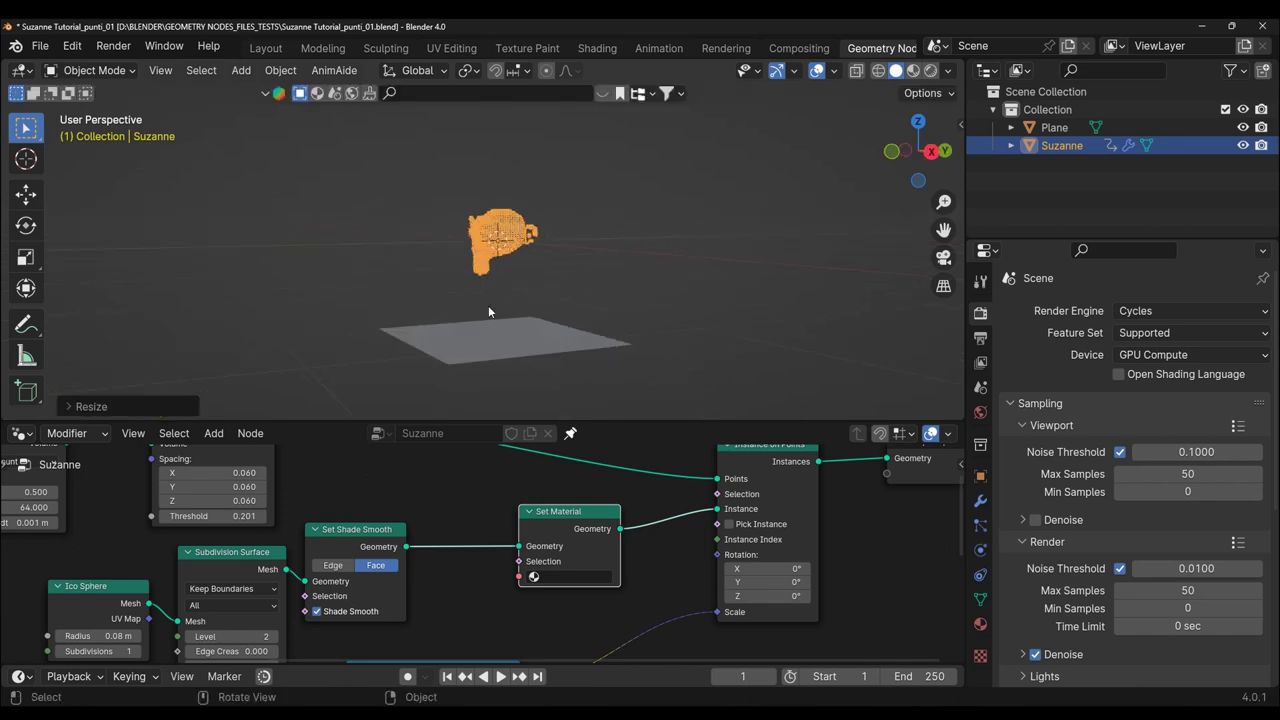
key("KP_1")
key("g")
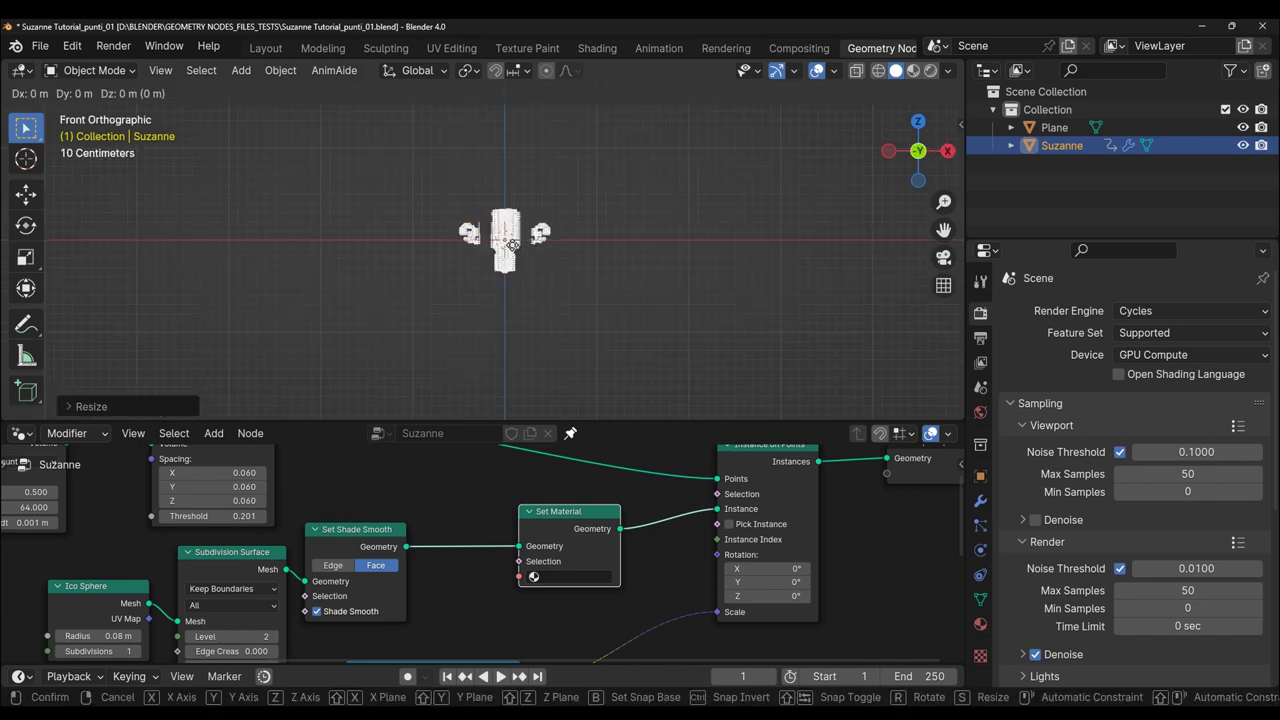
key("z")
left_click(504, 208)
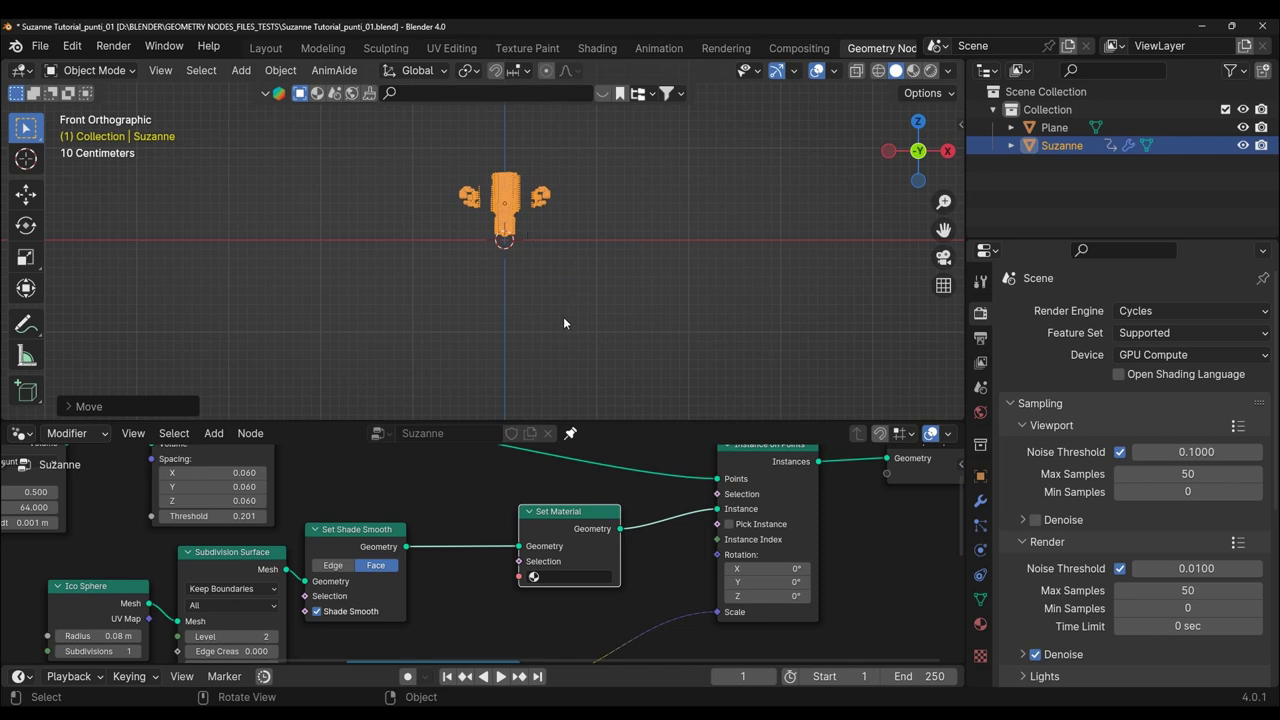
middle_click_drag(563, 323, 515, 344)
key("KP_1")
- Raise the Plane just beneath Suzanne and scale it up into a wide floor
left_click(1050, 127)
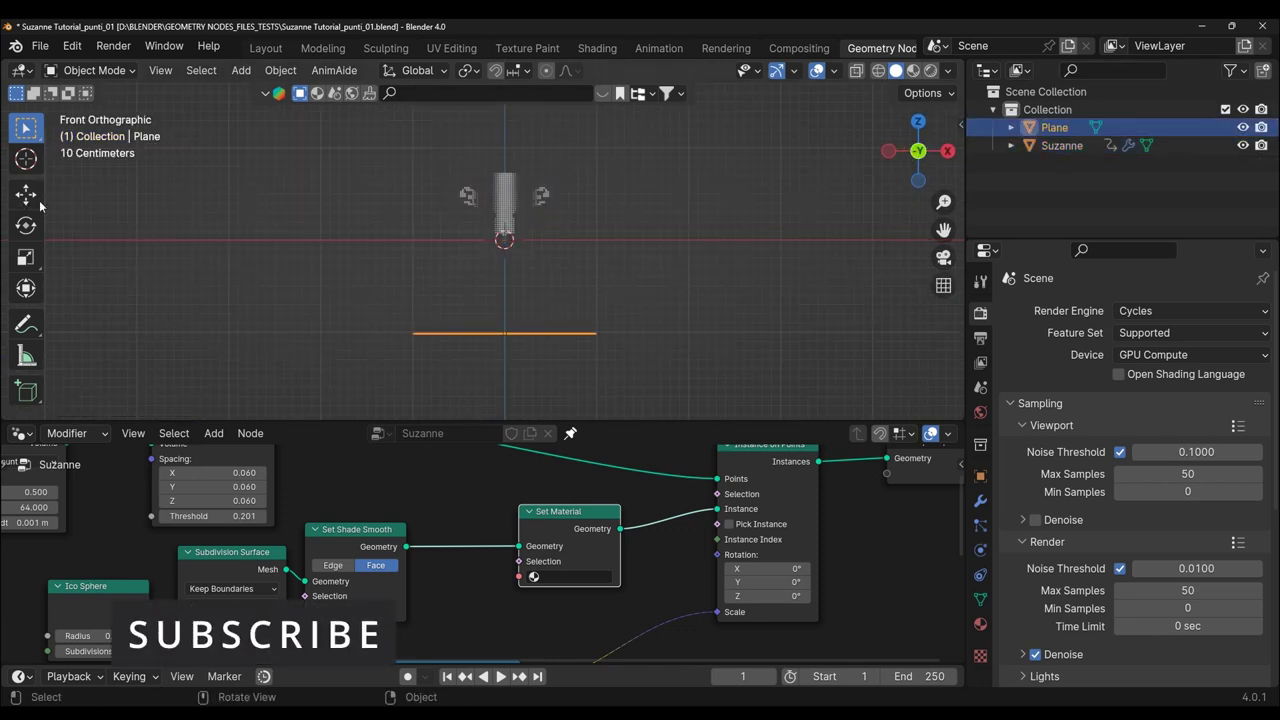
left_click(26, 193)
left_click_drag(502, 273, 503, 185)
mouse_move(540, 330)
middle_mouse_down()
mouse_move(554, 363)
mouse_move(562, 337)
middle_mouse_up()
key("s")
left_click(557, 253)
key("alt+a")
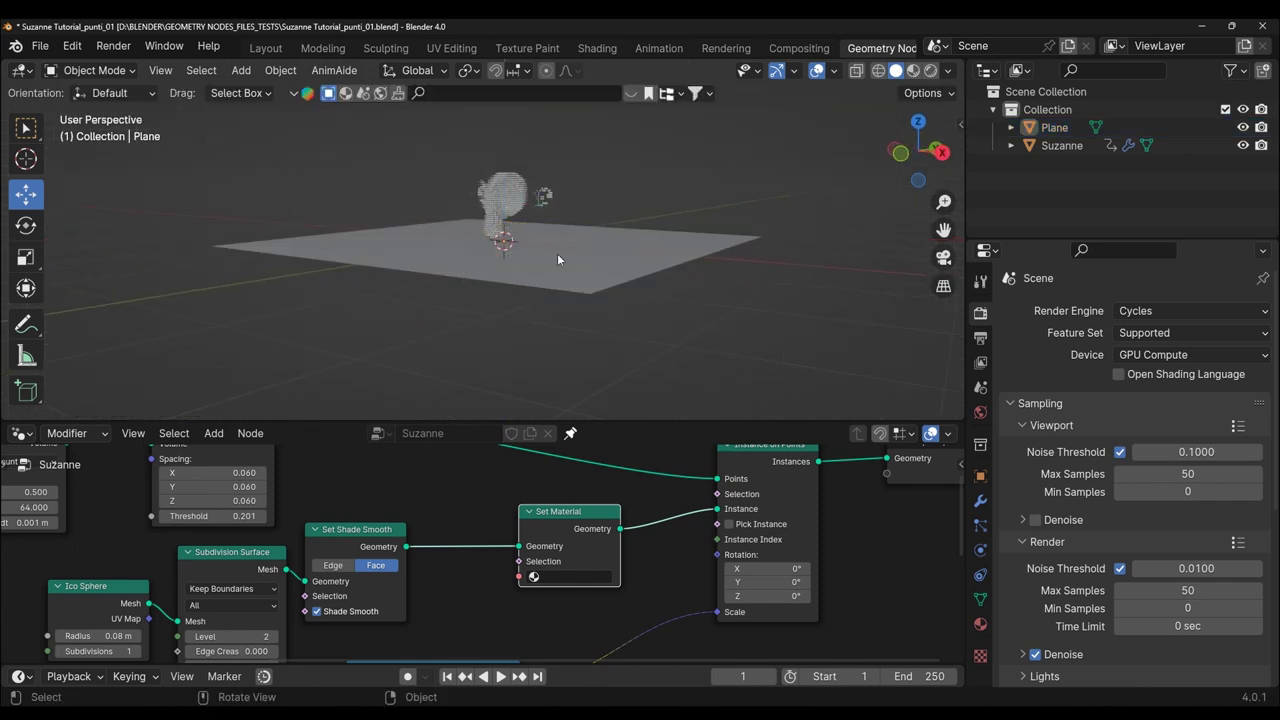
left_click(558, 259)
key("Tab")
mouse_move(558, 259)
middle_mouse_down()
mouse_move(520, 262)
mouse_move(745, 294)
middle_mouse_up()
- Extrude the plane's far edge straight up into a back wall
left_click(169, 70)
left_click(574, 263)
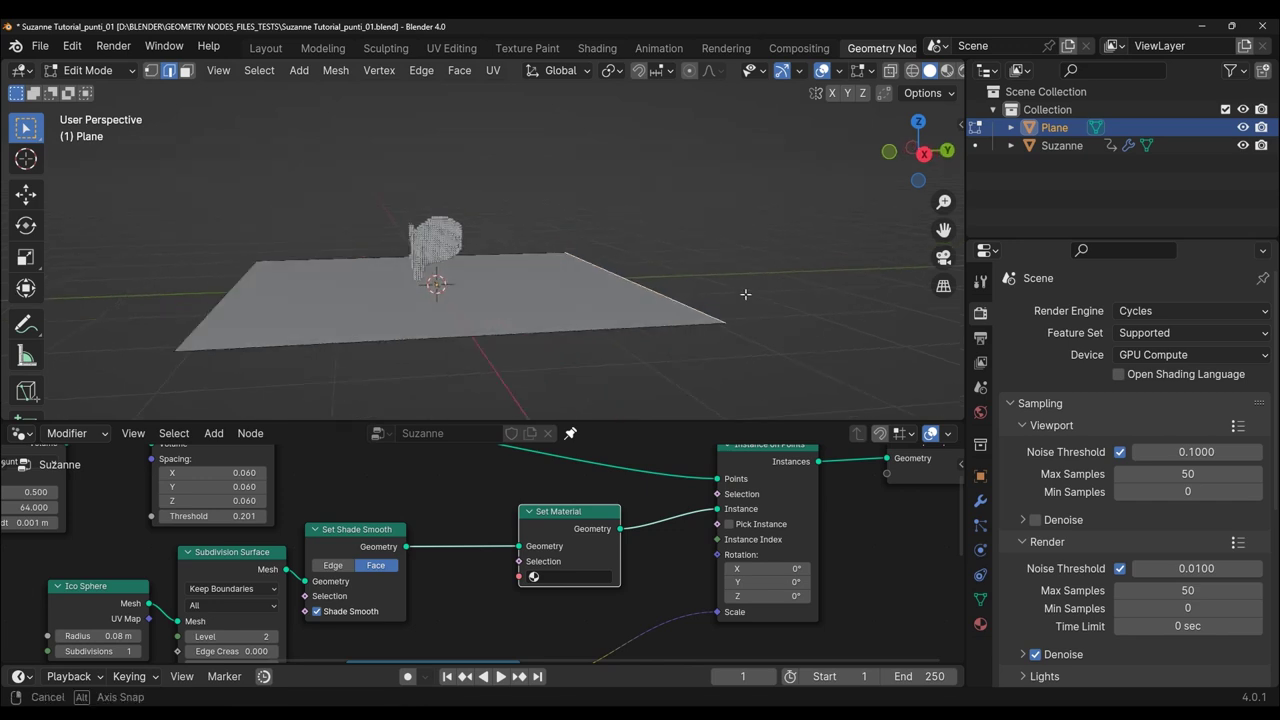
key("e")
key("z")
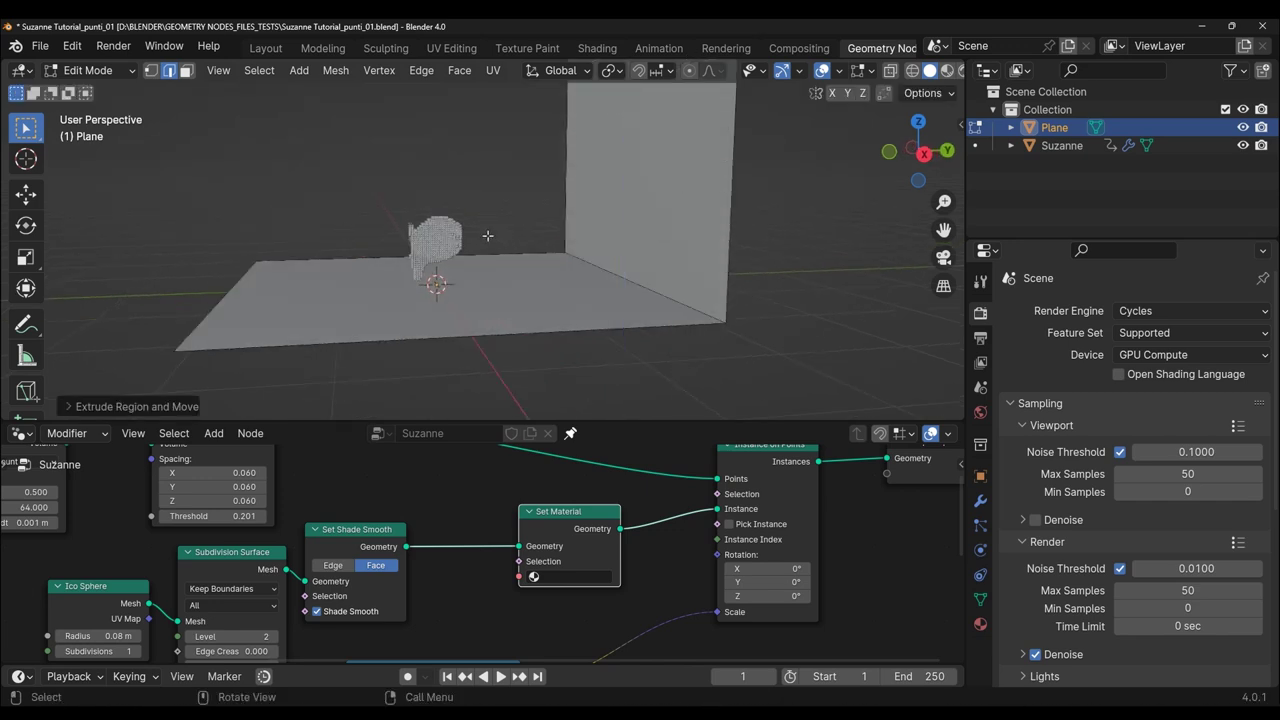
scroll(38, 320, "down", 5)
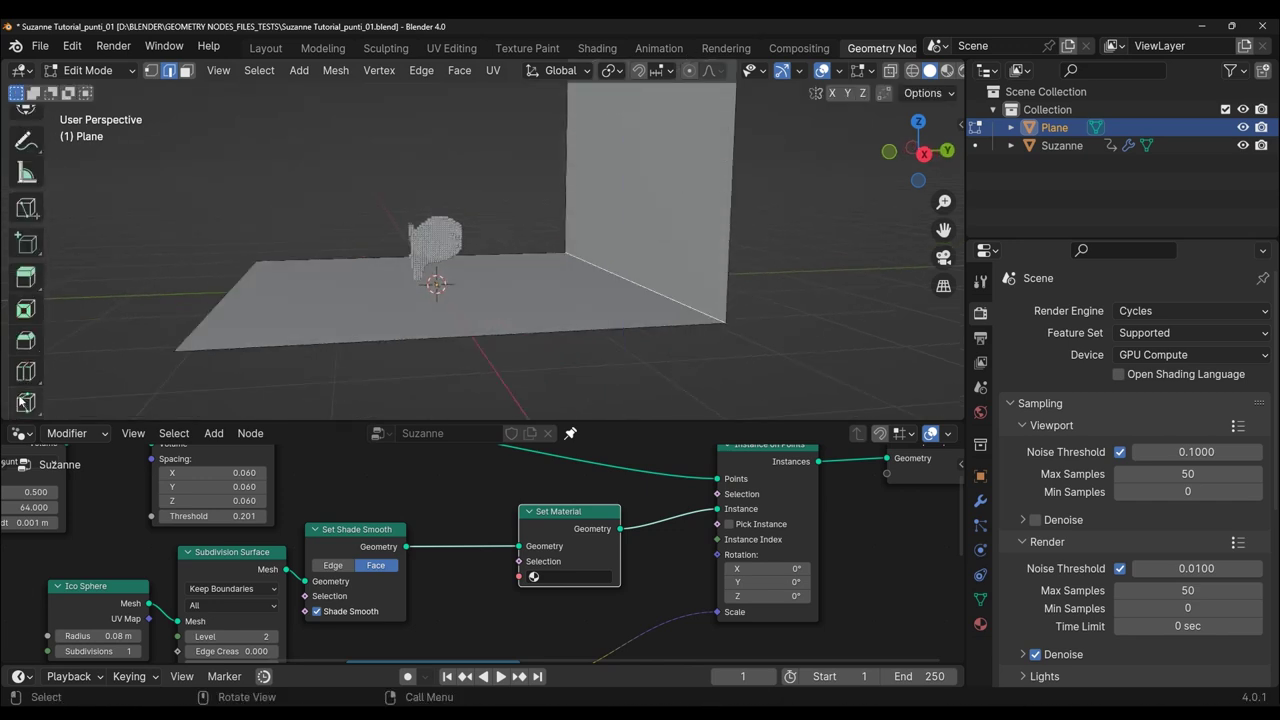
- Bevel the floor-wall corner (0.455 m, 87 segments) into a smooth curve, then exit to Object Mode
left_click(25, 341)
left_click_drag(551, 210, 453, 204)
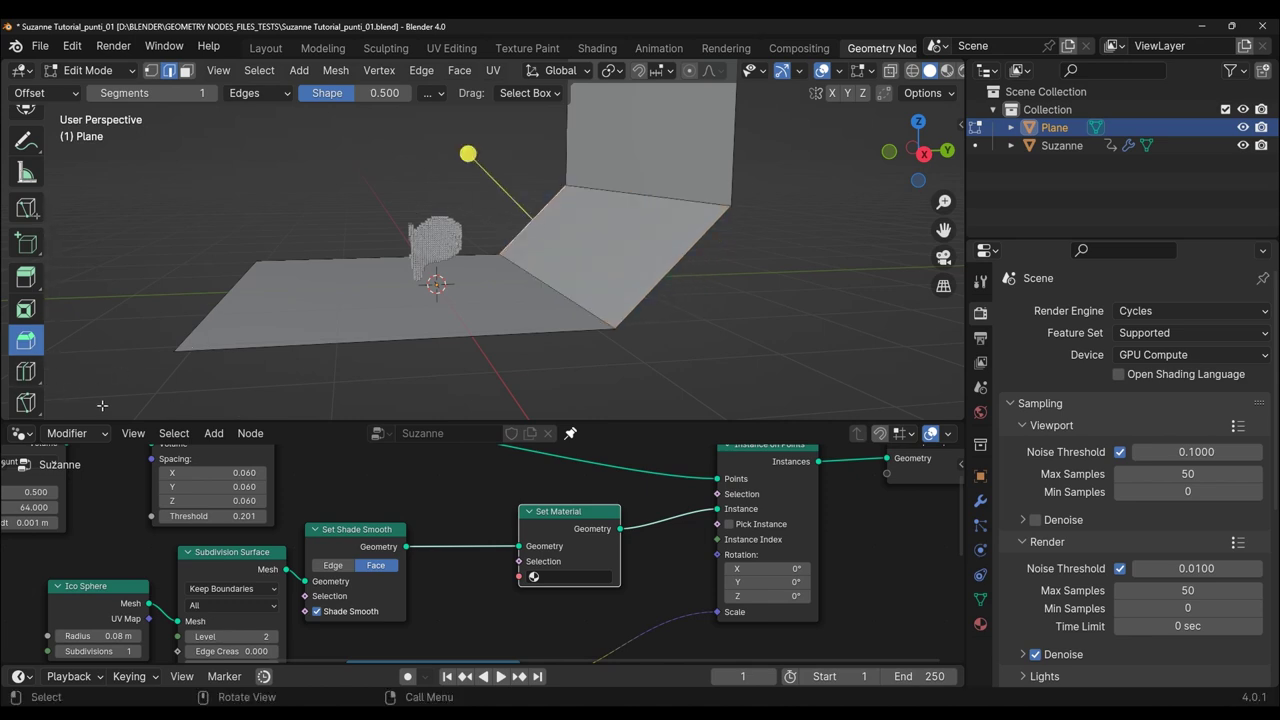
key("F9")
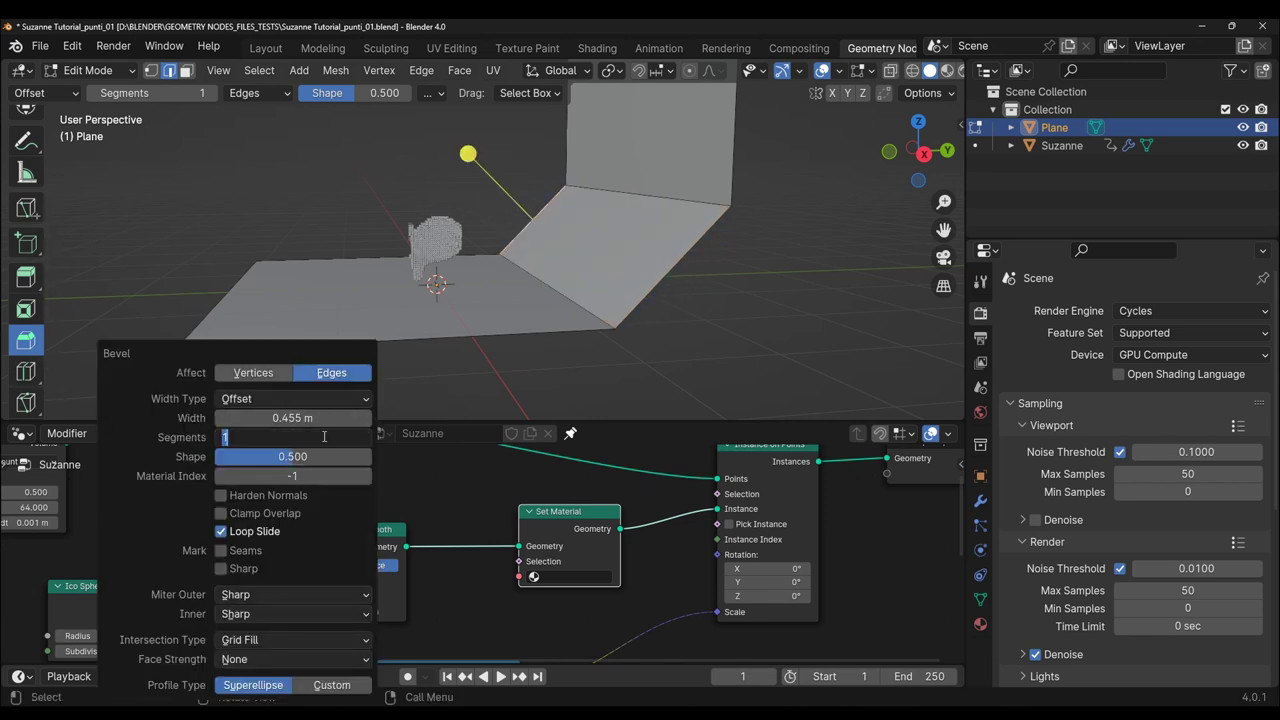
left_click_drag(294, 437, 370, 437)
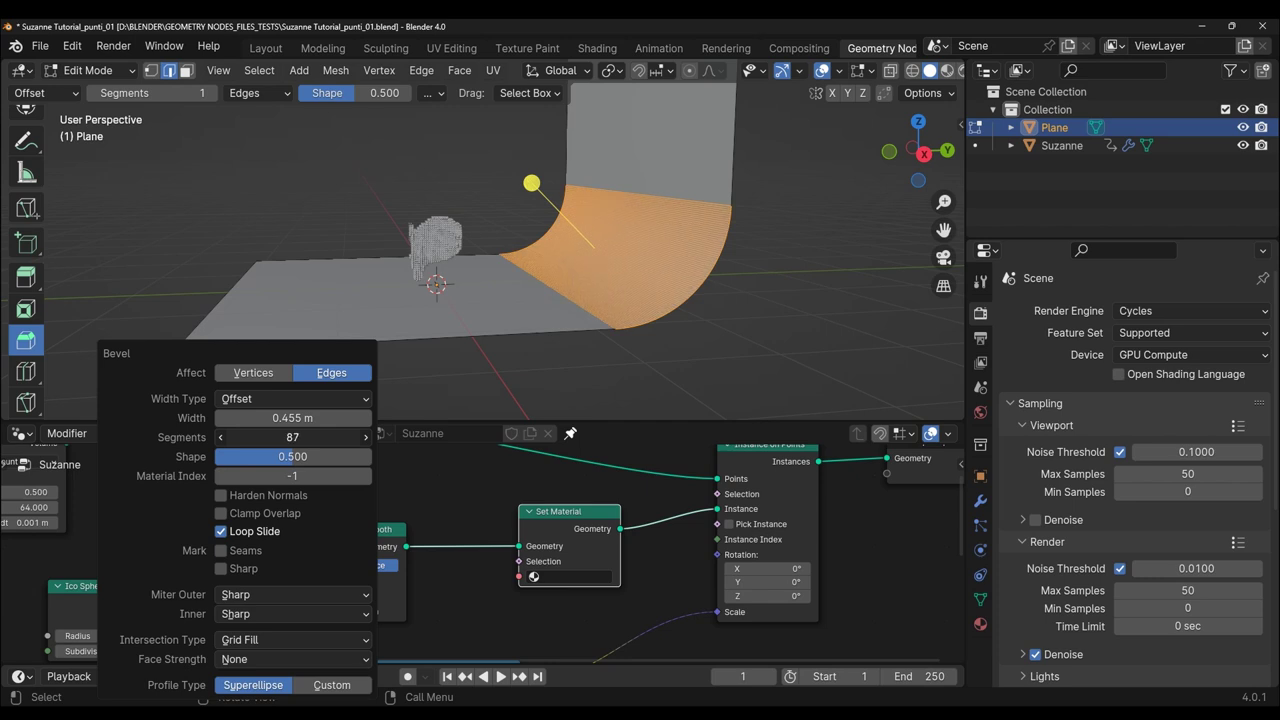
key("Return")
left_click(90, 70)
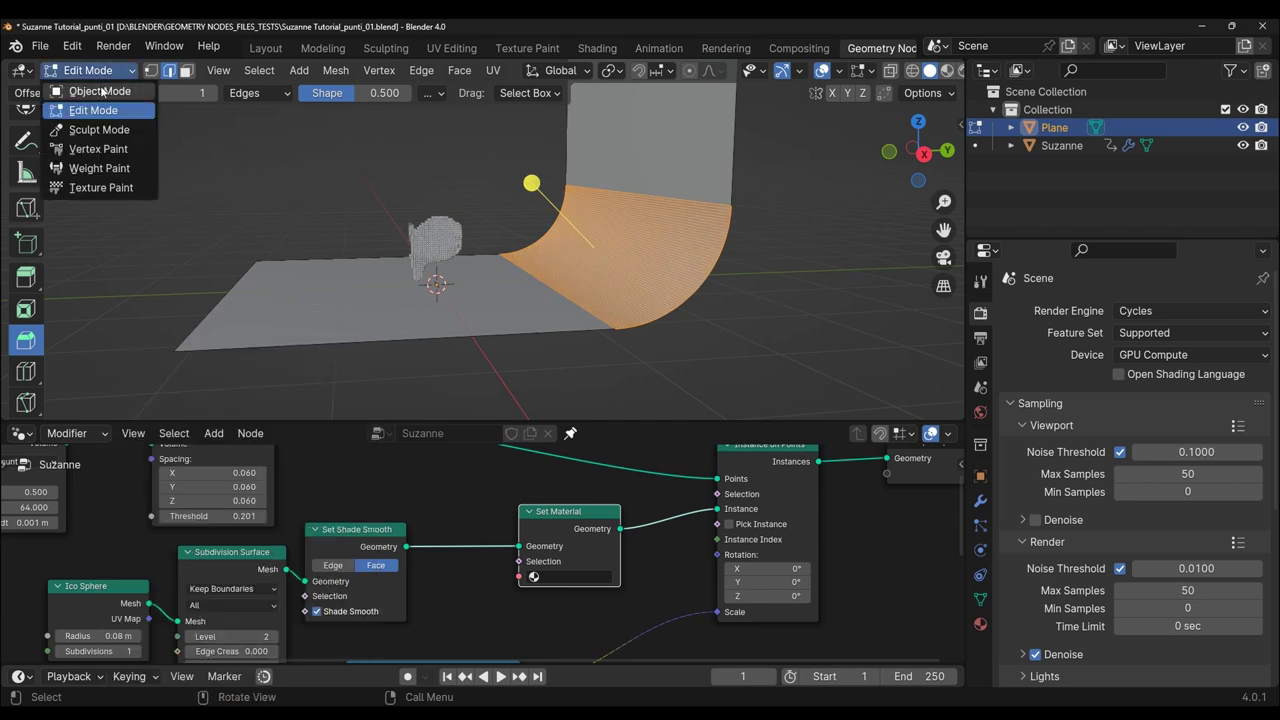
left_click(105, 89)
middle_click_drag(427, 328, 405, 325)
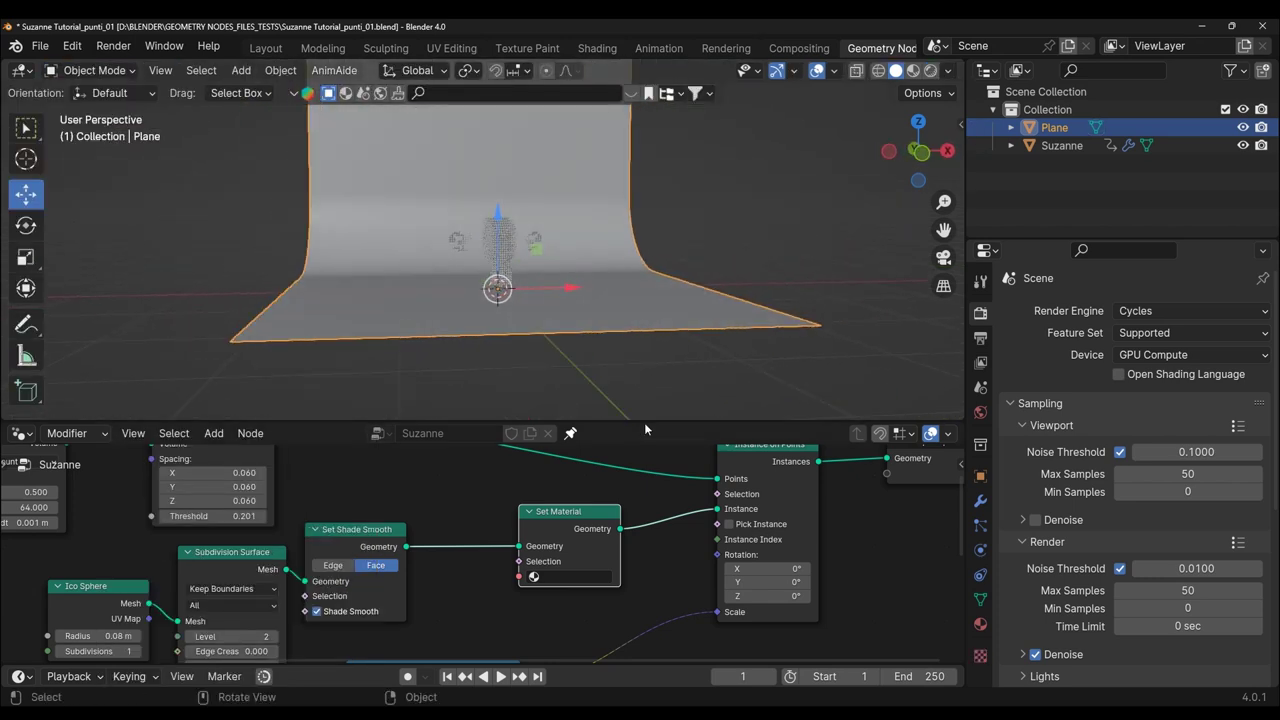
- Enlarge the 3D viewport and switch it to Rendered shading
left_click_drag(644, 422, 652, 484)
mouse_move(620, 440)
middle_mouse_down()
mouse_move(596, 423)
mouse_move(586, 436)
middle_mouse_up()
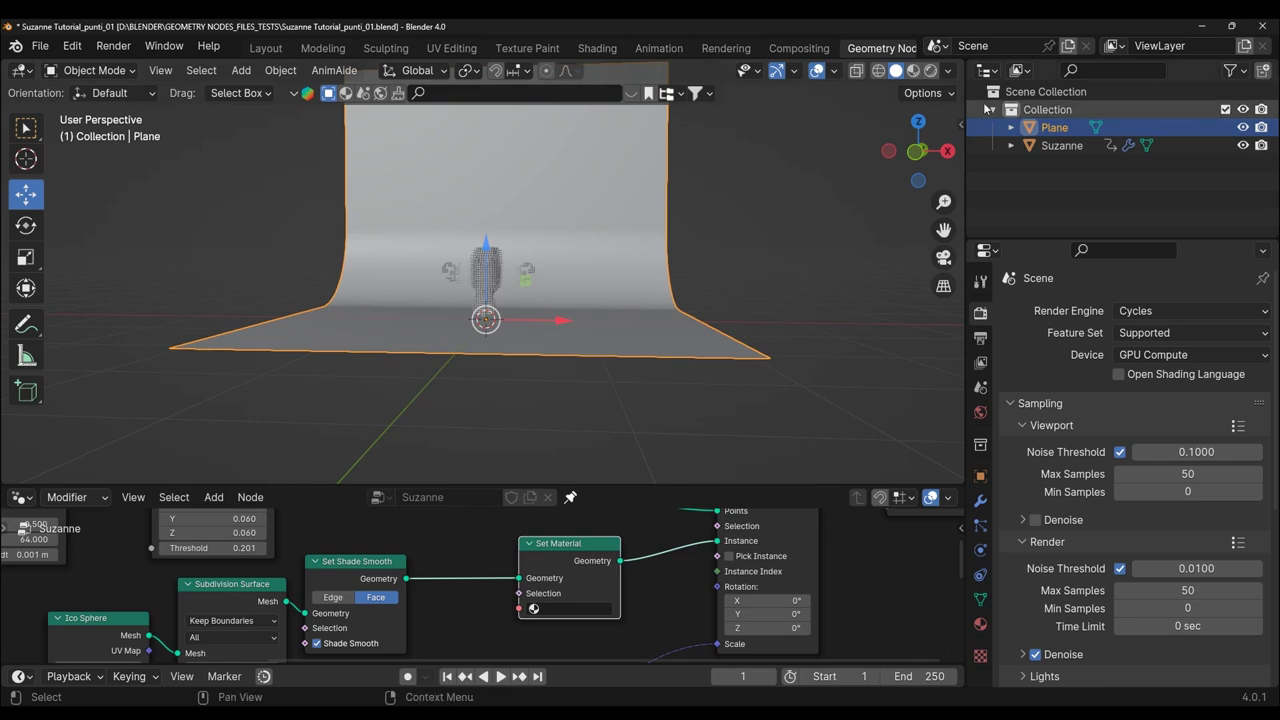
left_click(930, 70)
scroll(729, 279, "up", 5)
- Select Suzanne and set the Set Material node's material to Icosphere
left_click(497, 290)
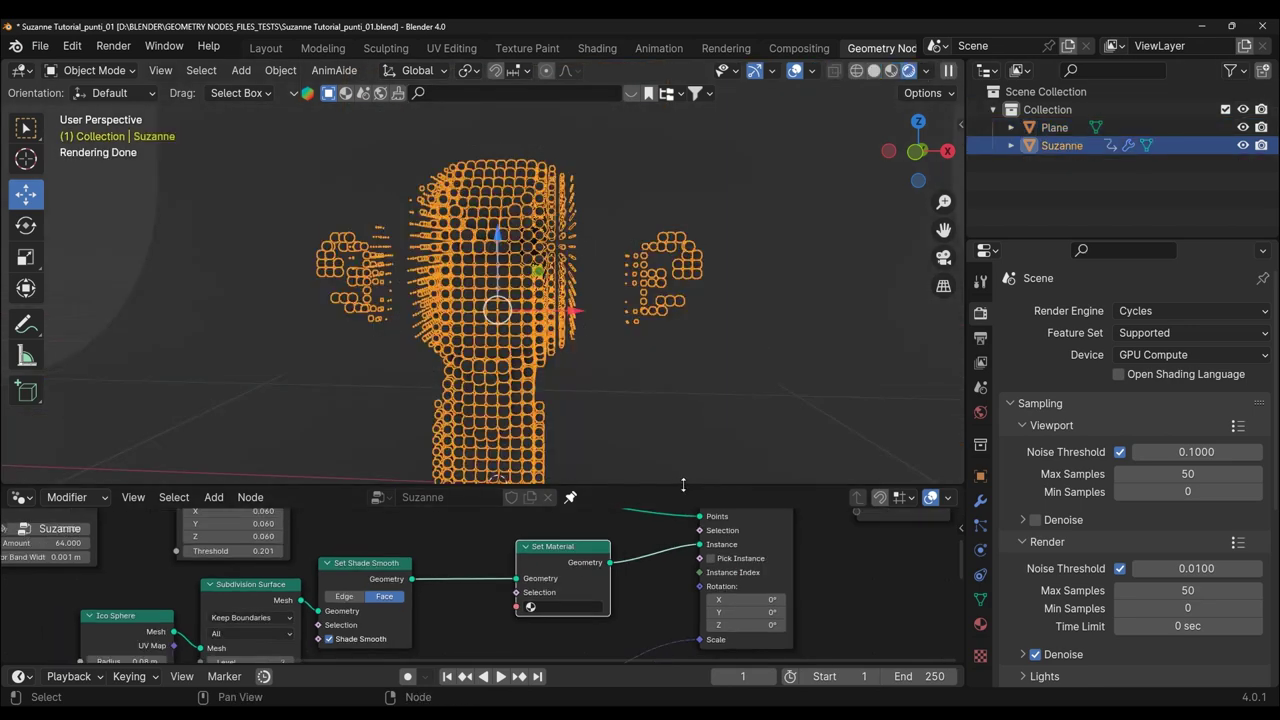
left_click_drag(699, 485, 699, 404)
scroll(643, 545, "up", 1)
scroll(630, 547, "up", 1)
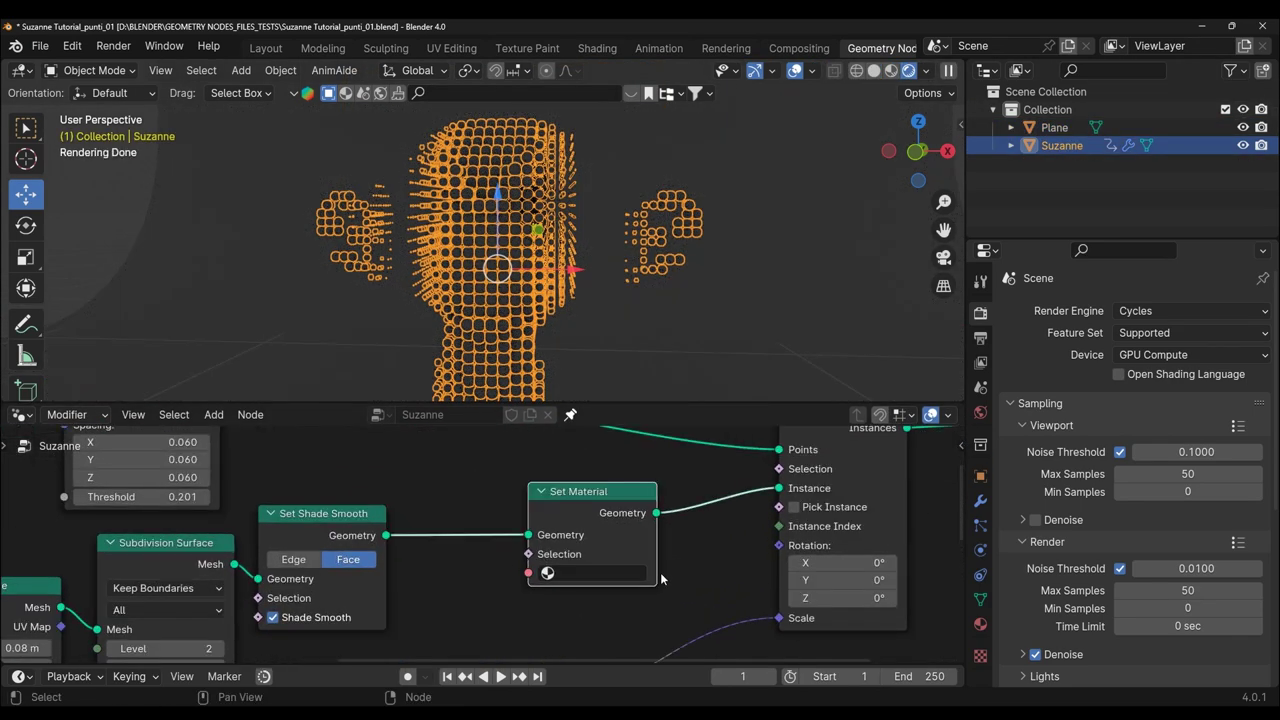
scroll(607, 549, "up", 2)
scroll(606, 549, "up", 1)
left_click(547, 545)
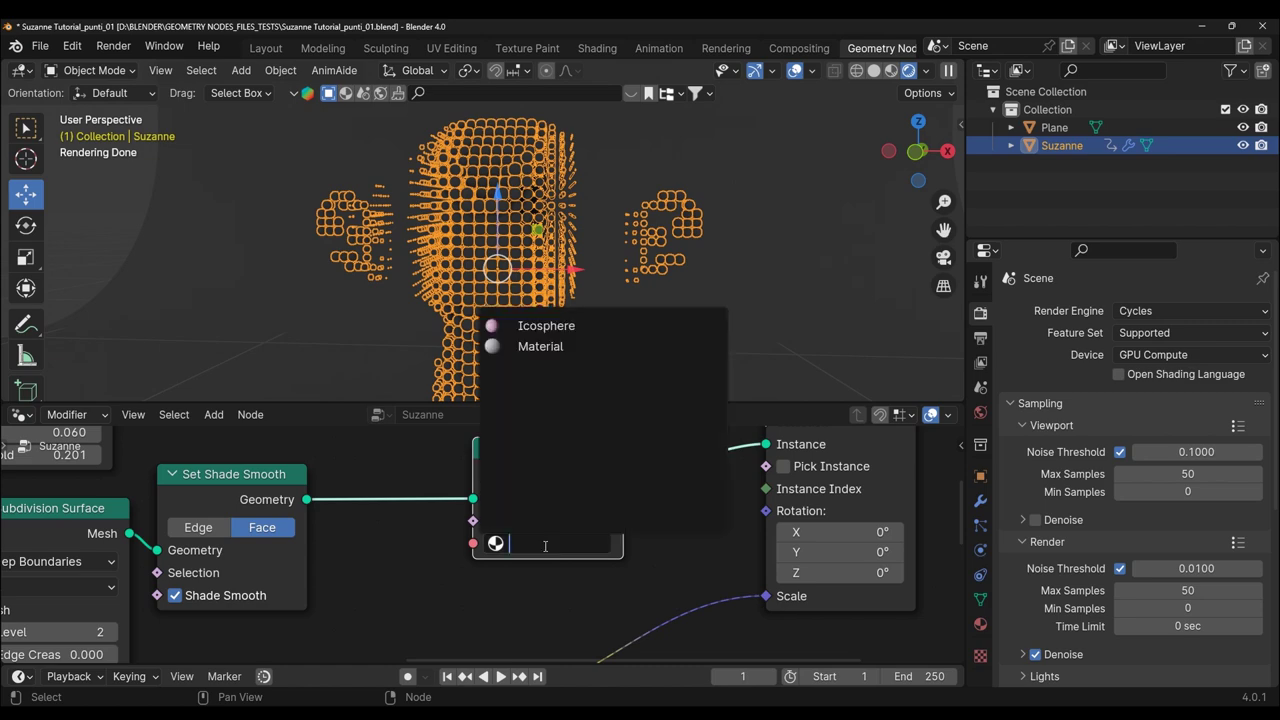
left_click(546, 326)
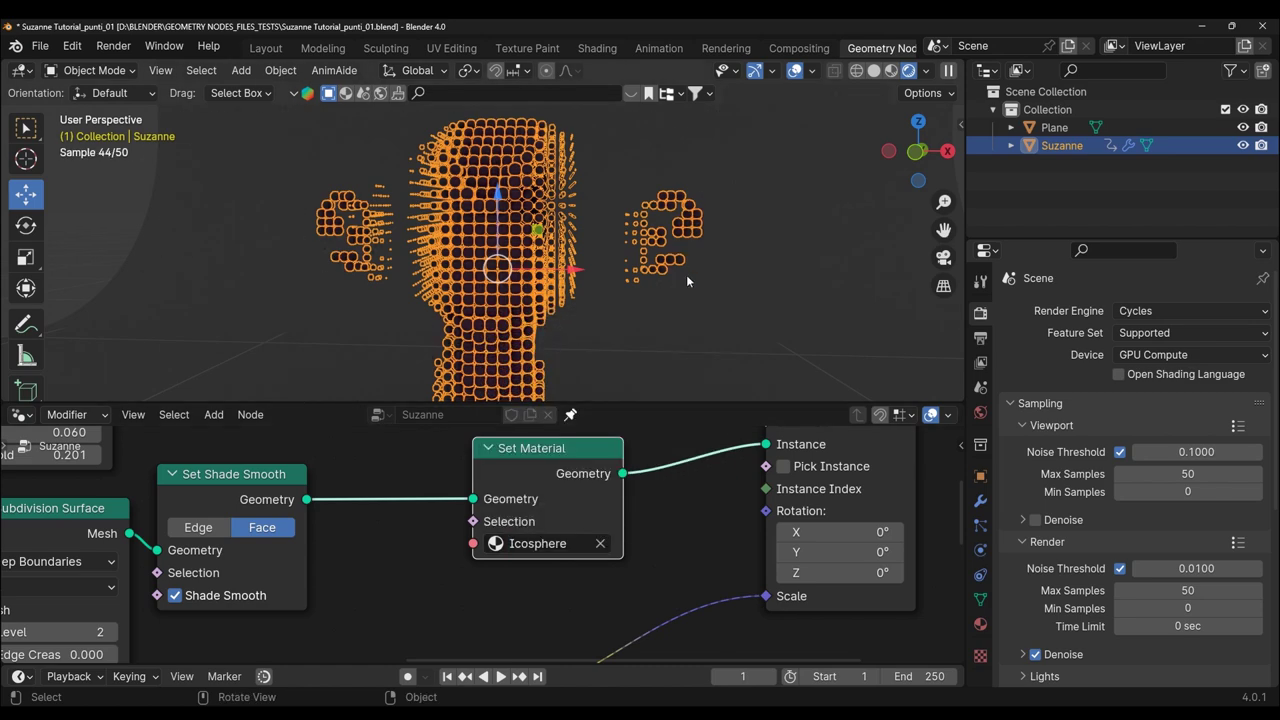
- Orbit the view, select the Plane, resize the viewport, and clear the selection
mouse_move(686, 274)
middle_mouse_down()
mouse_move(619, 307)
mouse_move(632, 308)
middle_mouse_up()
left_click(749, 198)
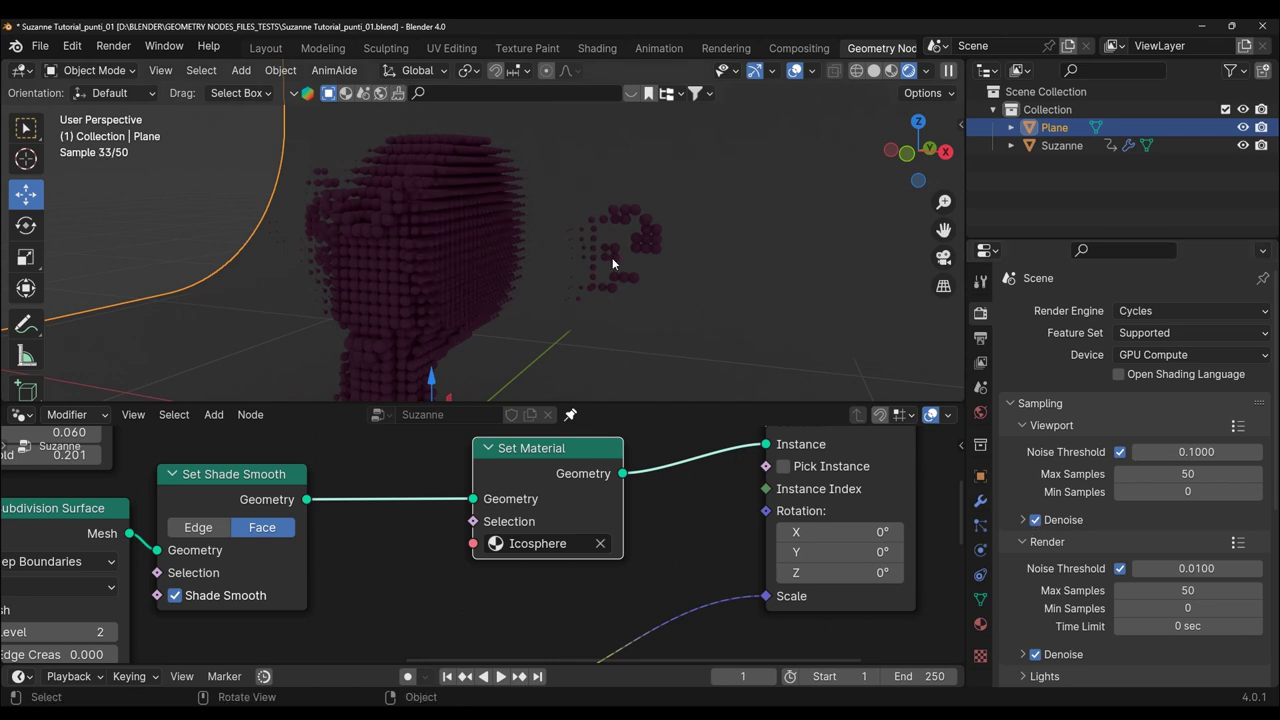
left_click_drag(600, 404, 640, 463)
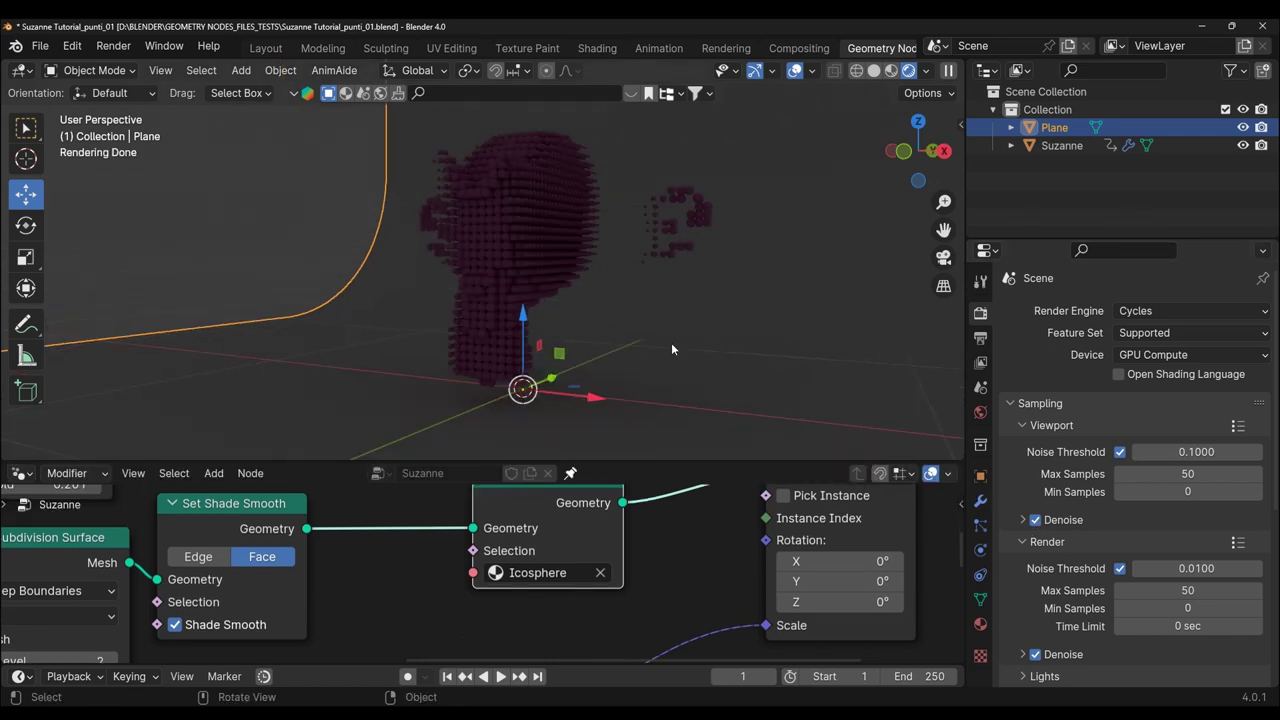
double_click(1045, 91)
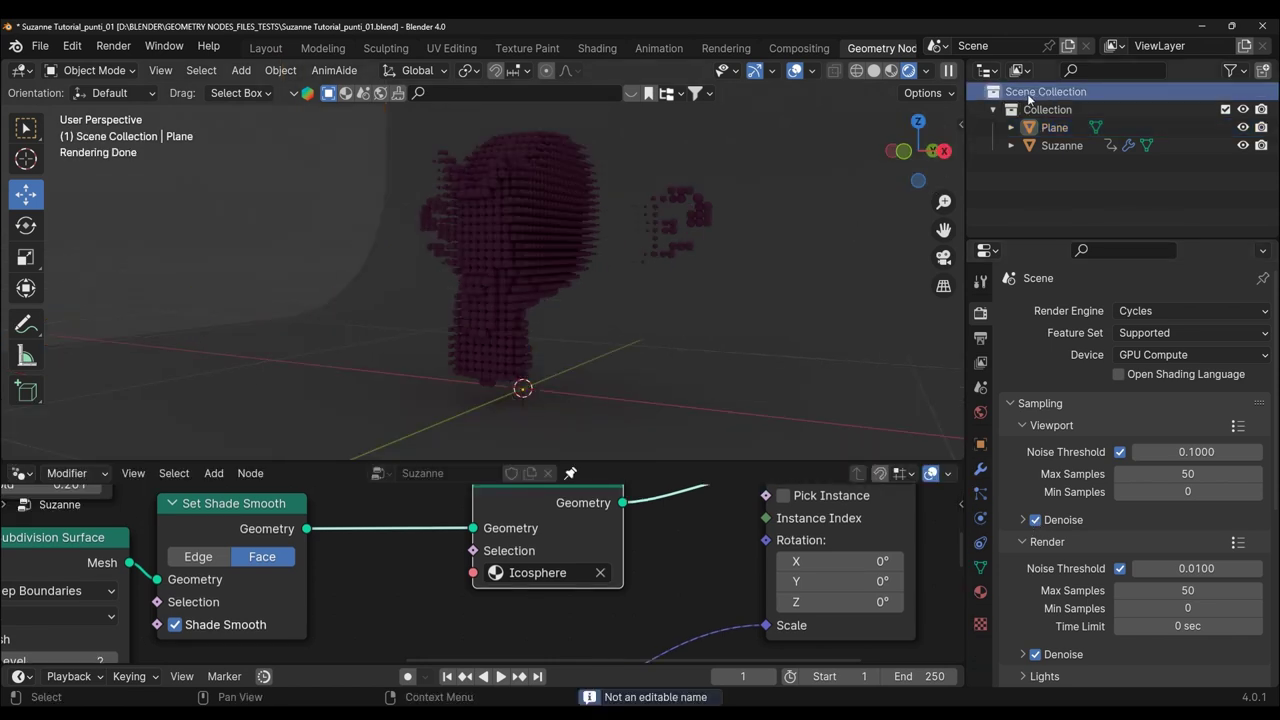
- Add a camera, select the backdrop Plane, and view through the camera
left_click(241, 71)
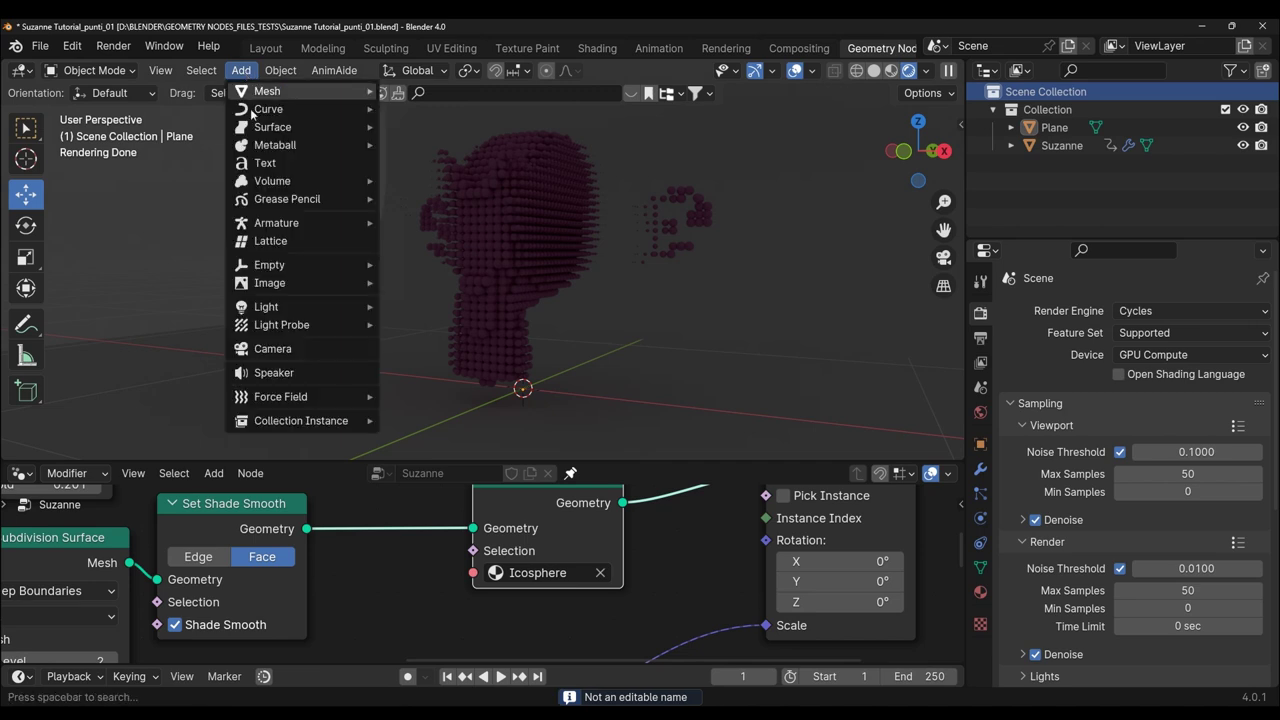
left_click(283, 360)
left_click(720, 281)
key("KP_0")
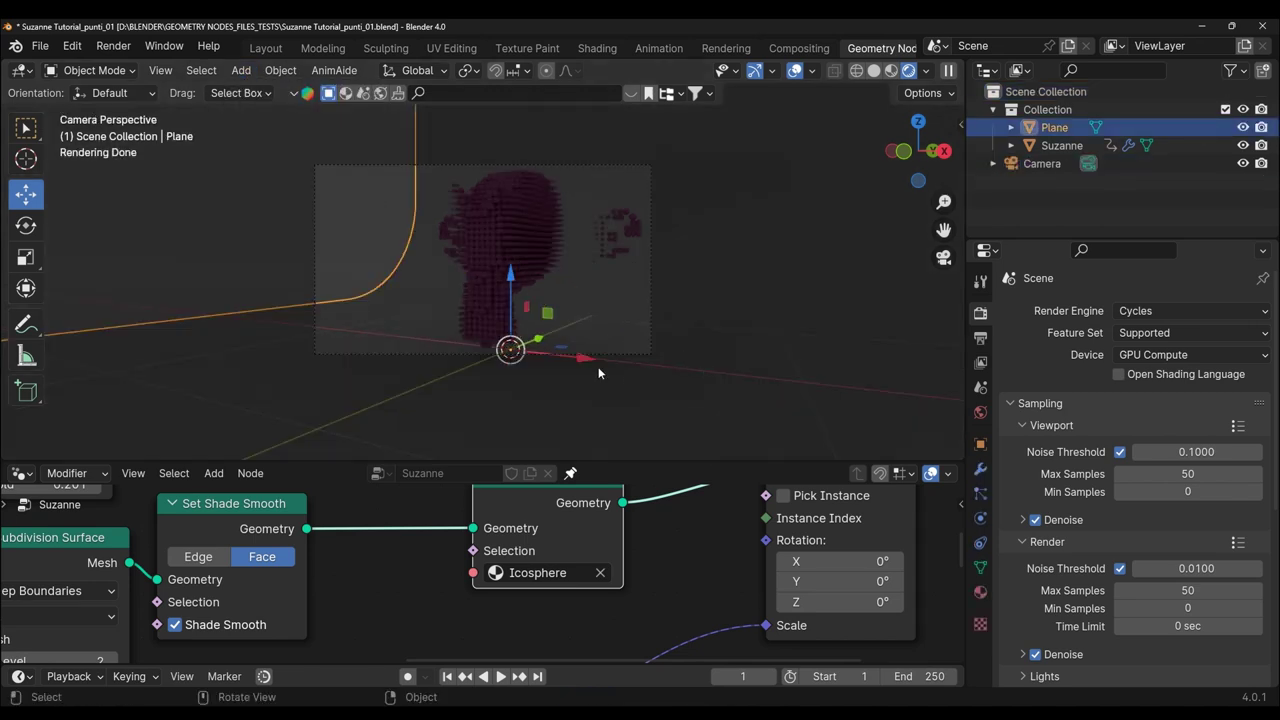
- Shift the Plane left along X and stretch it wider along X
key("g")
key("x")
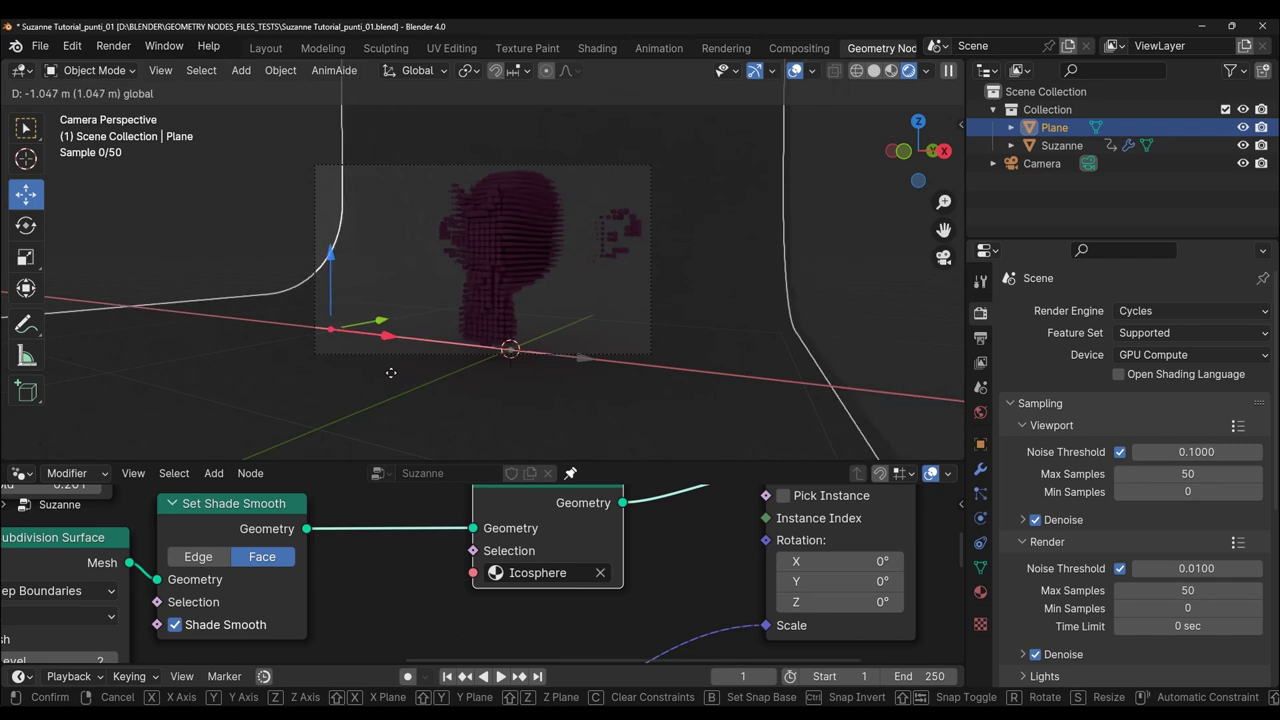
left_click(389, 374)
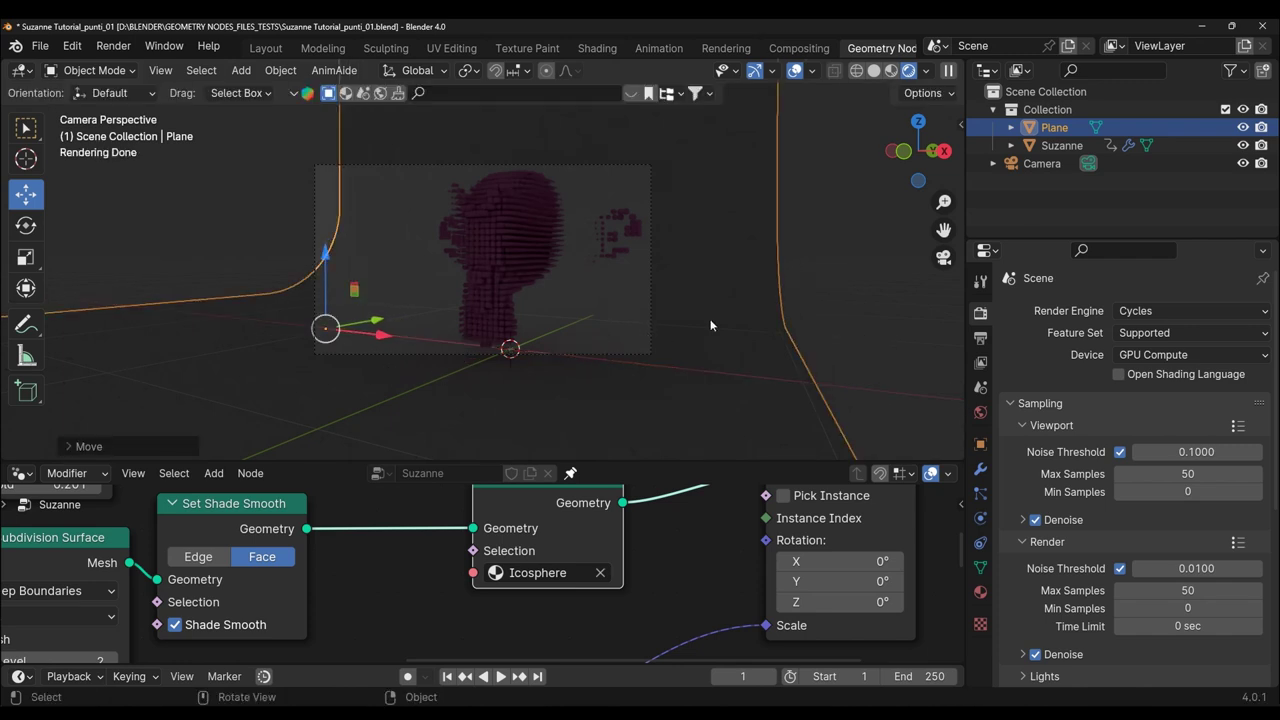
key("s")
key("x")
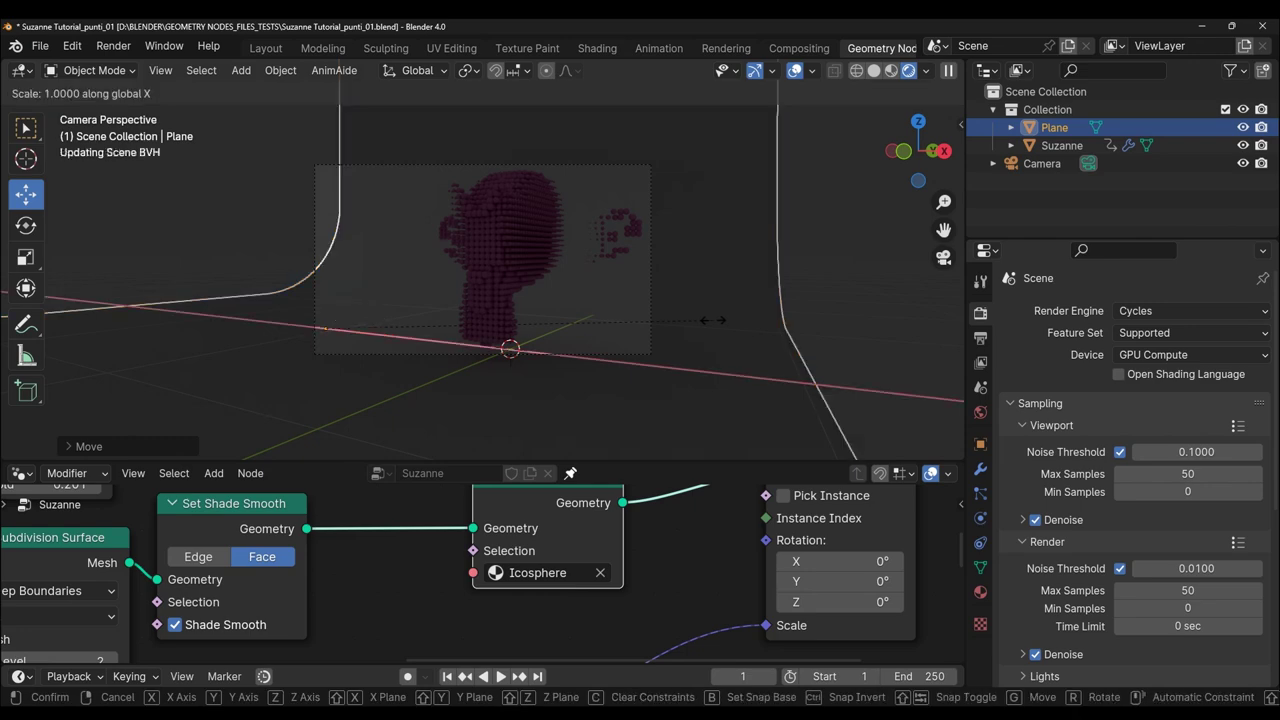
left_click(827, 333)
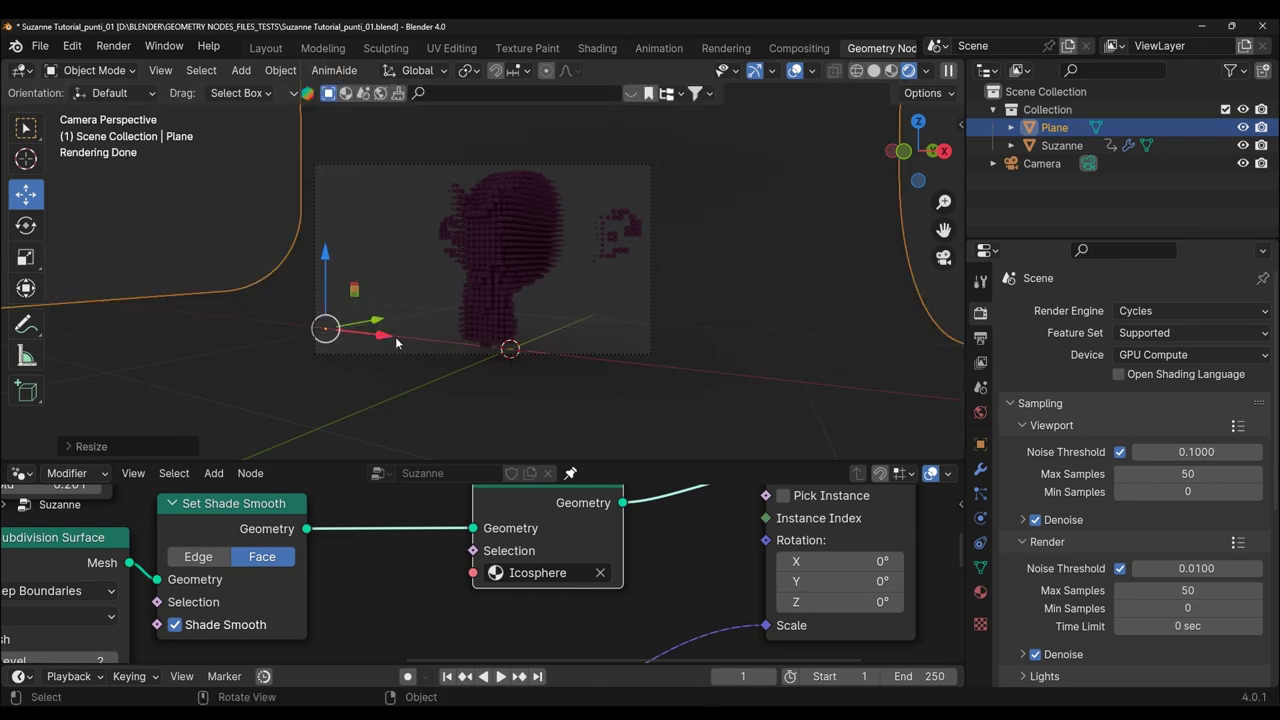
- Set the World background Strength to 0.000 and deselect the Plane
scroll(396, 342, "up", 2)
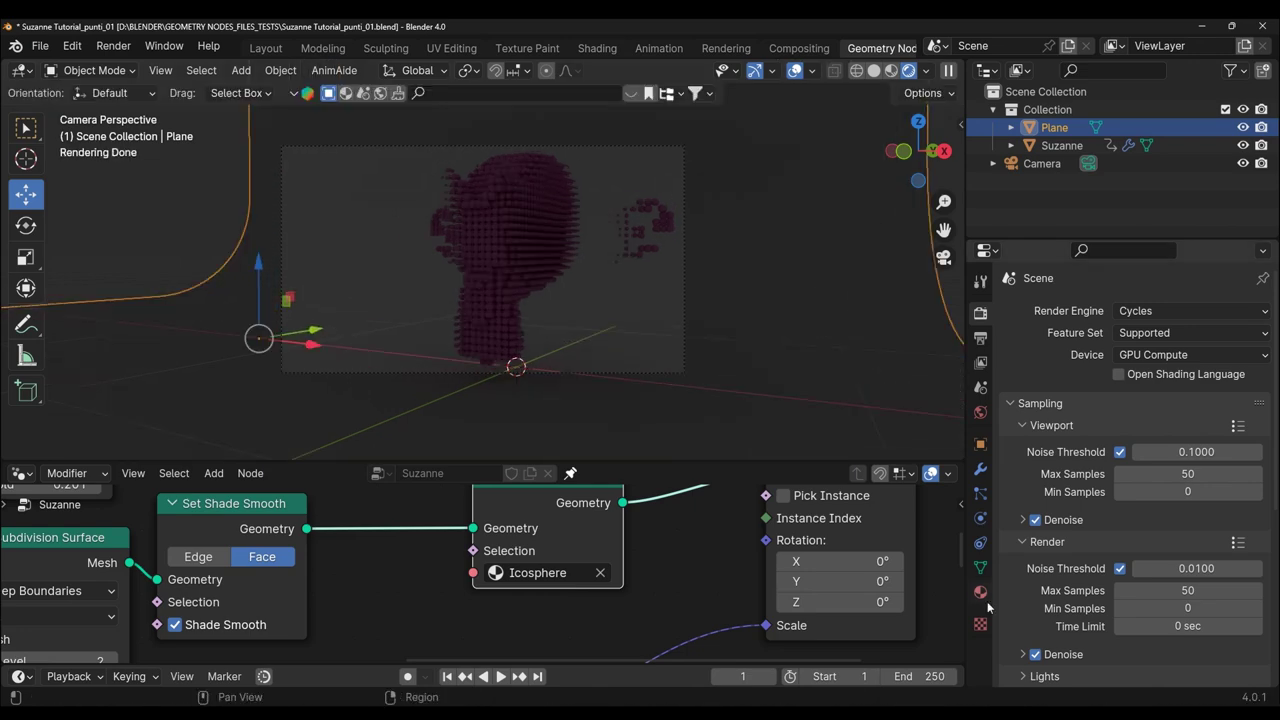
left_click(979, 413)
left_click_drag(1193, 466, 1140, 466)
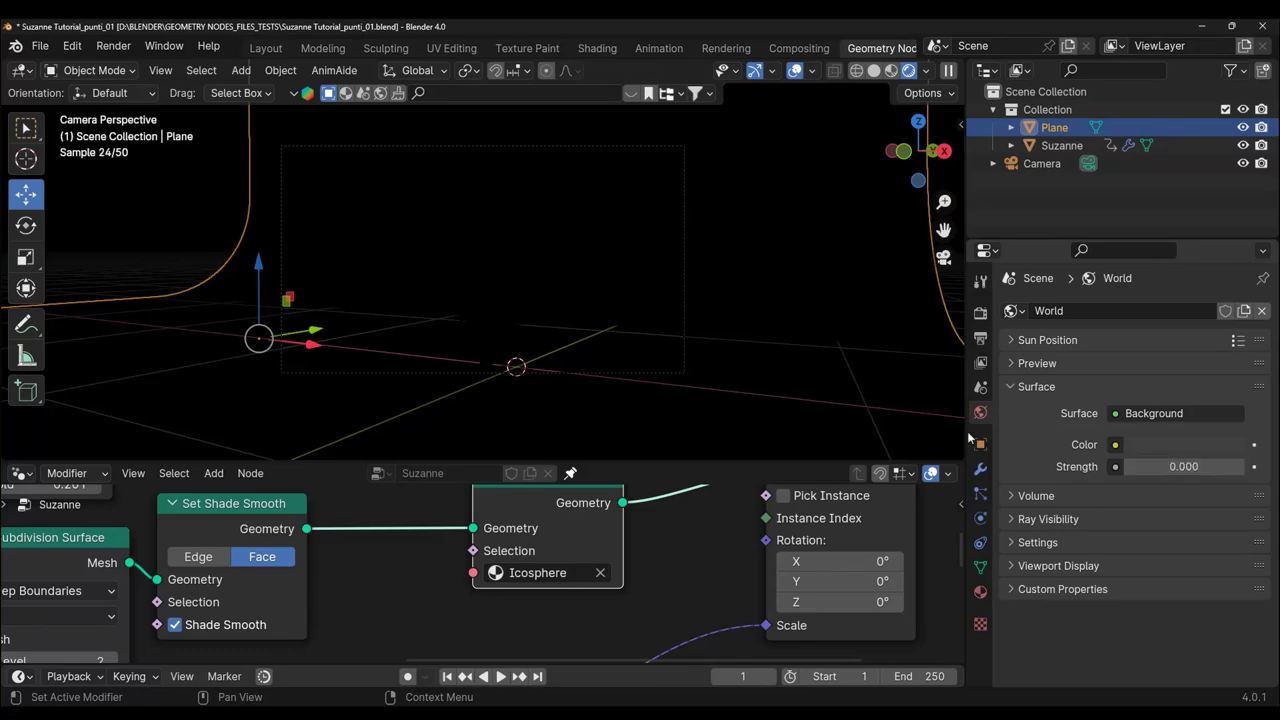
left_click(1045, 91)
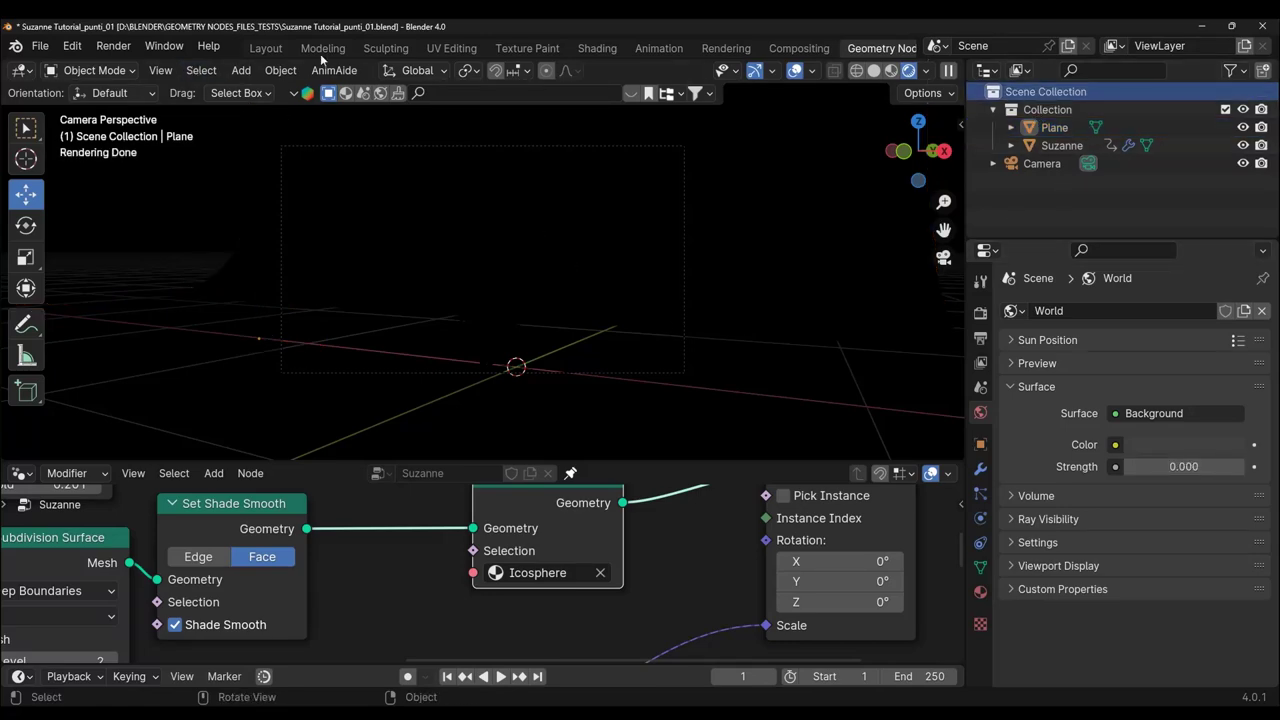
- Add an area light above the model, resize it, and switch to front view
left_click(240, 77)
left_click(300, 307)
left_click(420, 370)
key("g")
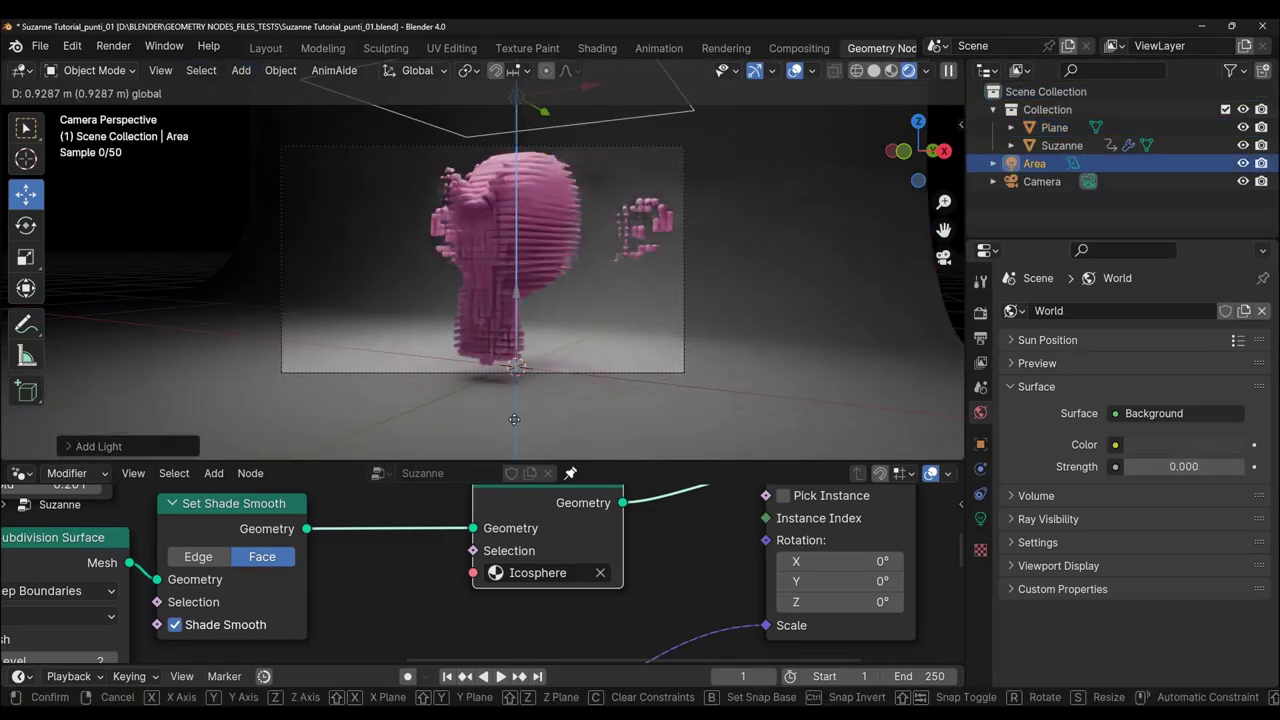
left_click(620, 293)
key("s")
left_click(754, 334)
key("KP_1")
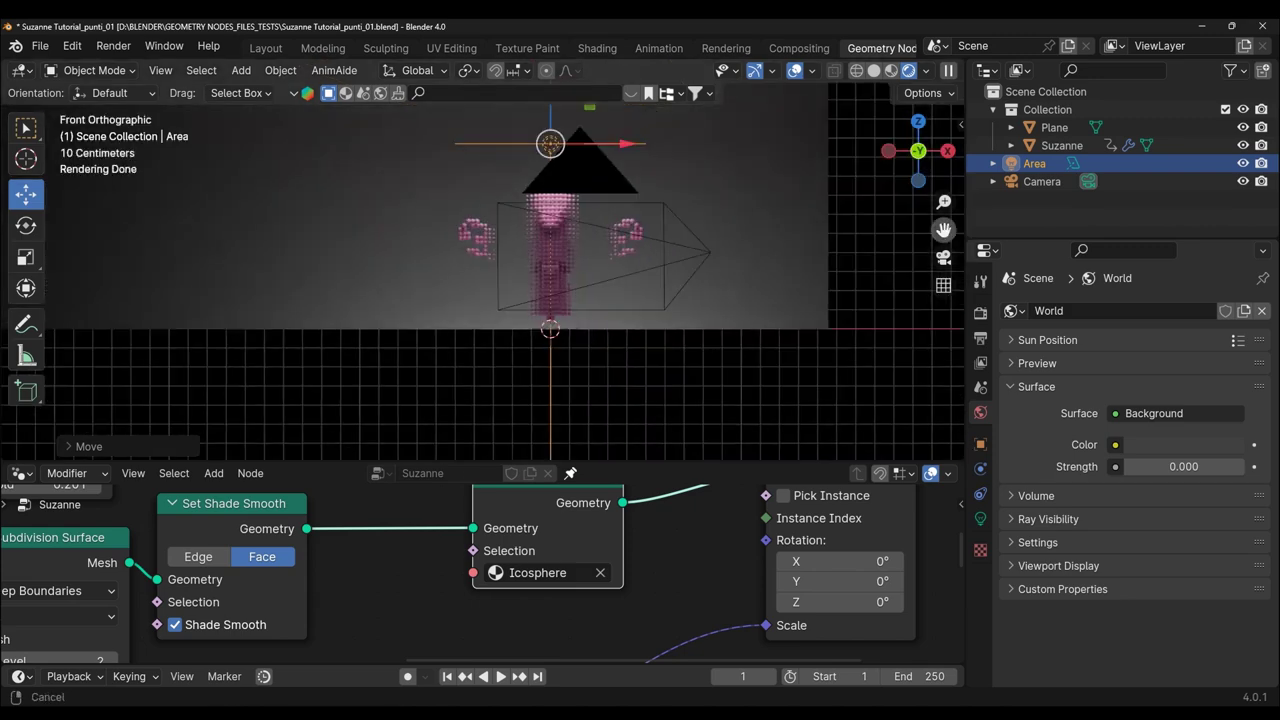
- Duplicate the light to the left of Suzanne and rotate it to aim at her
key("shift+d")
left_click(437, 251)
left_click(26, 225)
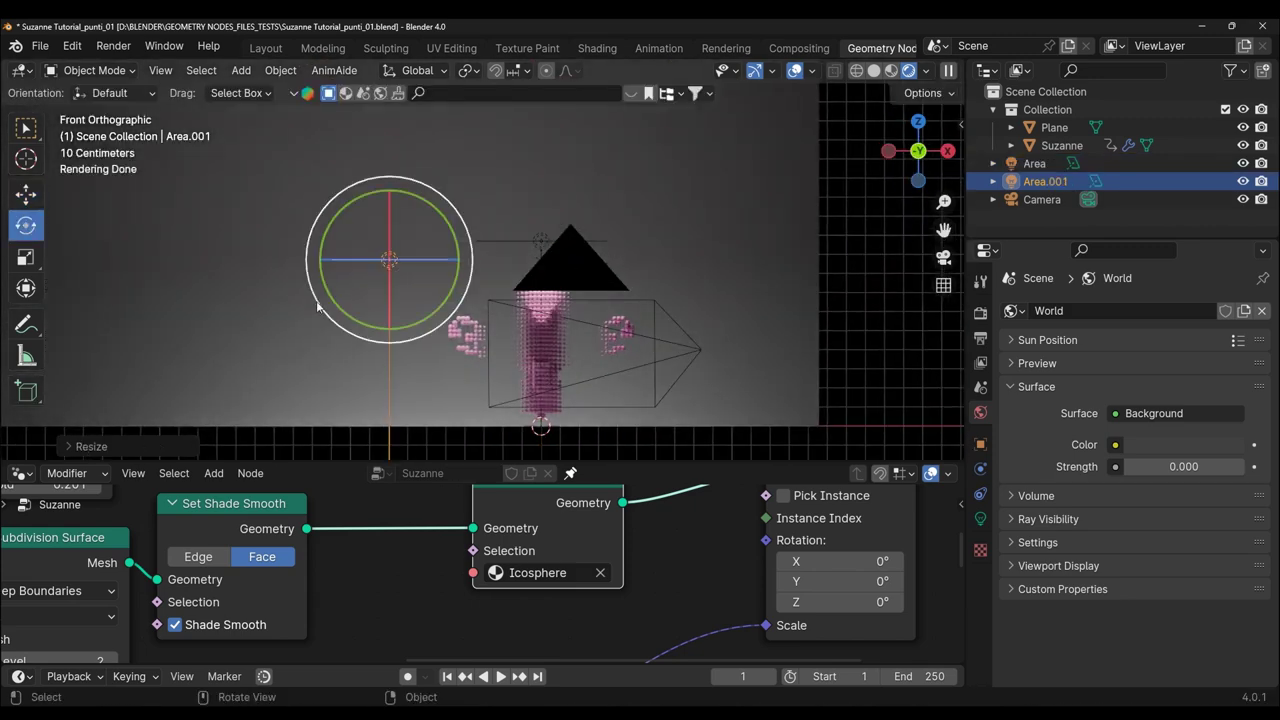
left_click_drag(400, 230, 424, 235)
- Duplicate the light again as Area.002 and check it through the camera
key("shift+d")
left_click(700, 214)
key("KP_0")
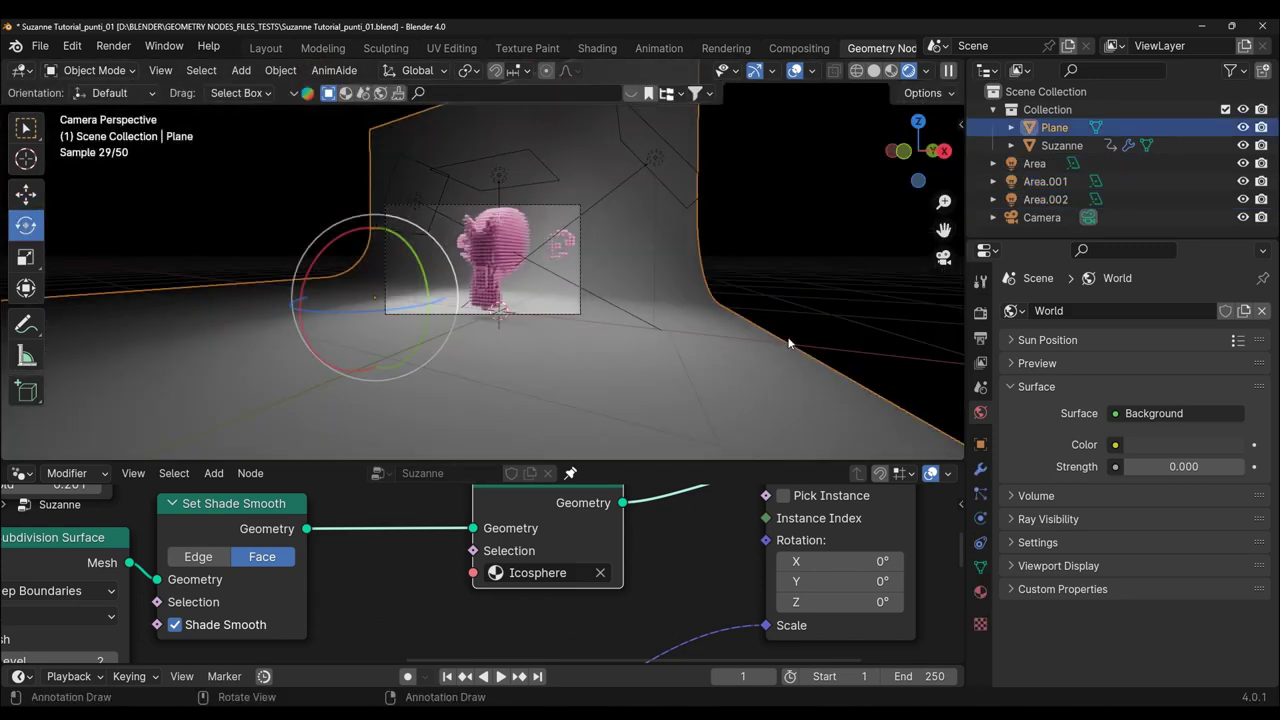
left_click(371, 214)
- Reposition the Area.001 light, checking its placement through the camera view
key("g")
left_click(335, 187)
key("KP_0")
left_click(340, 172)
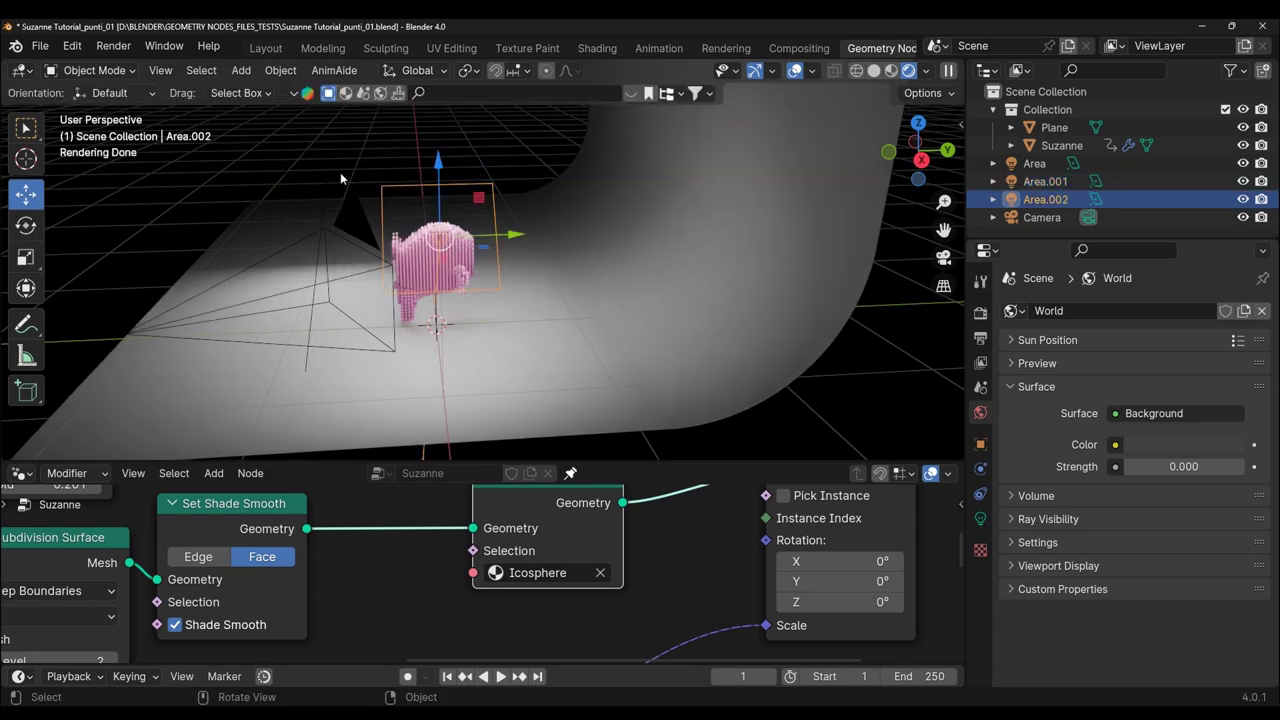
left_click(286, 171)
key("KP_0")
key("g")
left_click(344, 169)
key("KP_0")
- Select the camera and lock it to the view from the sidebar
left_click(1054, 127)
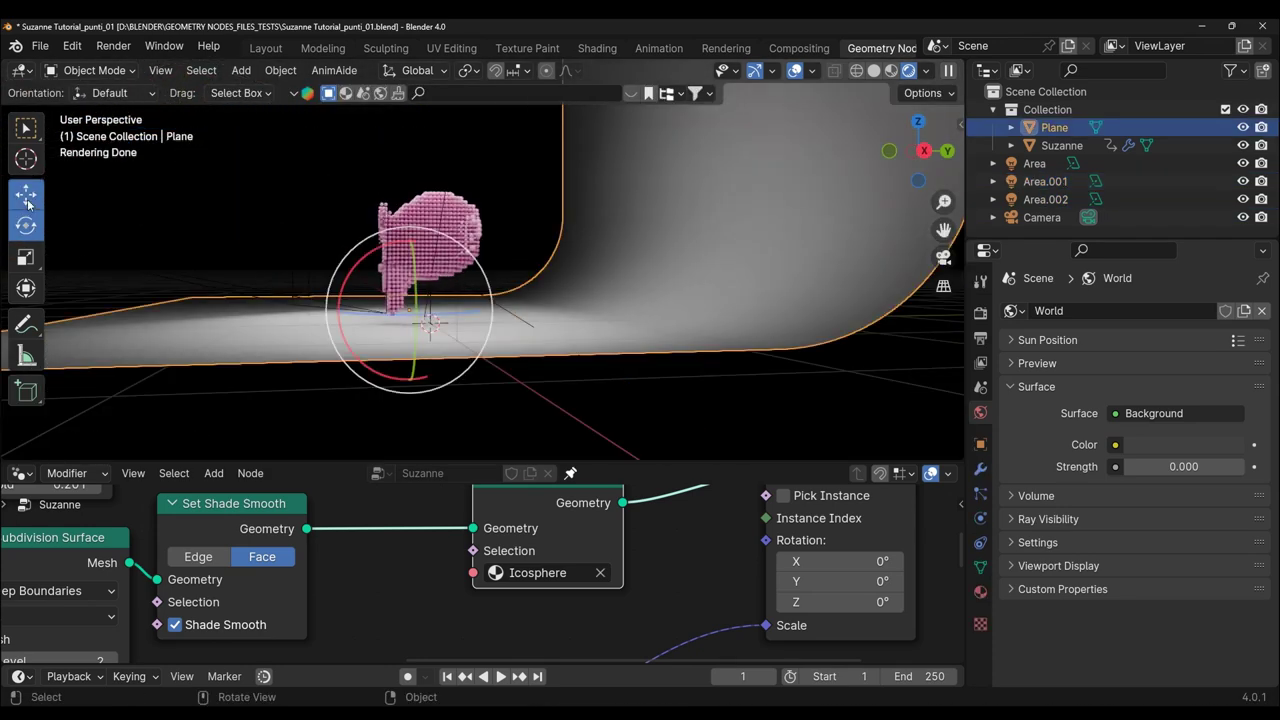
key("KP_0")
left_click(1042, 217)
key("n")
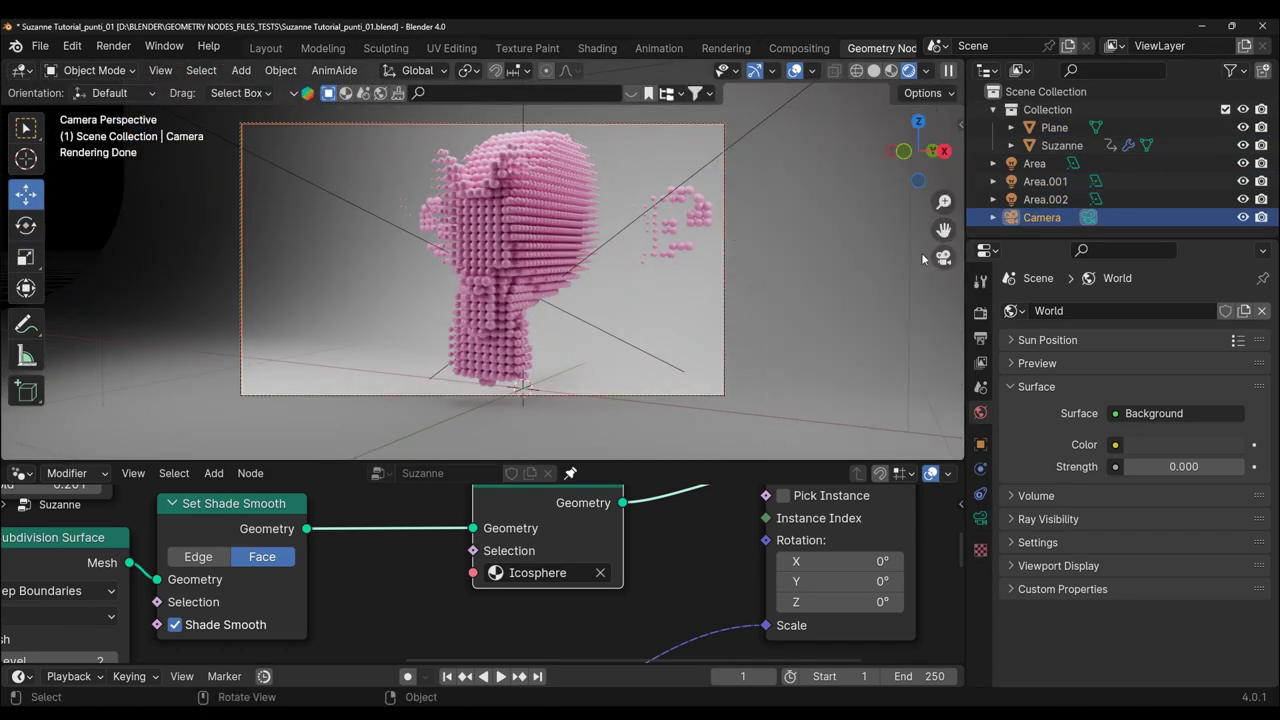
key("n")
key("n")
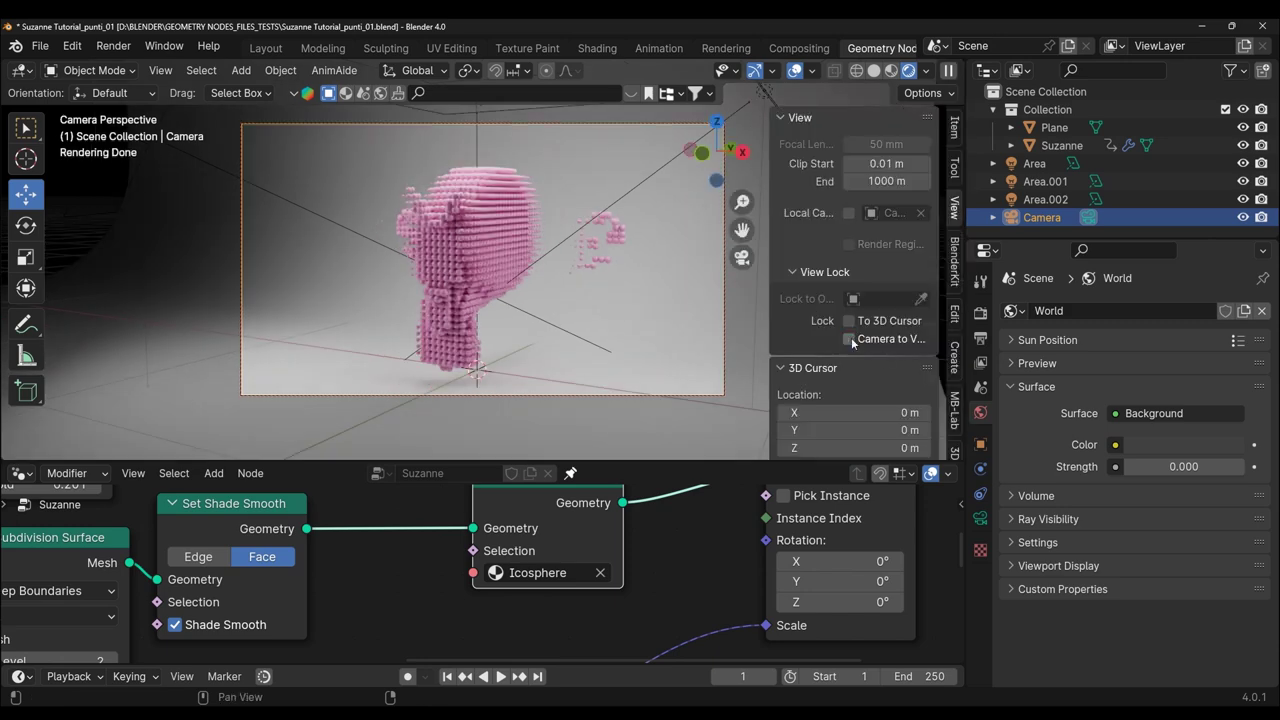
left_click(980, 462)
left_click(202, 170)
key("n")
key("g")
left_click(150, 200)
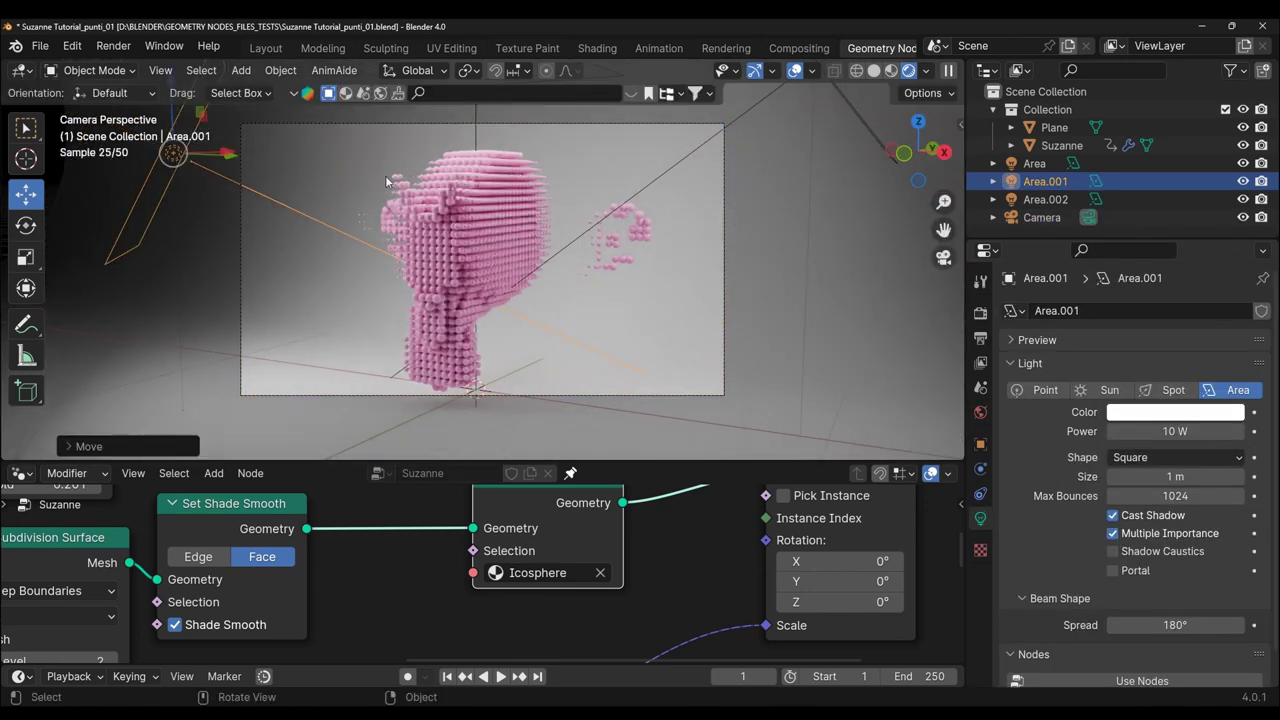
- Move the Area.001 light and set its Power to 30 W
key("g")
left_click(330, 260)
left_click(1184, 428)
type("30")
key("Return")
left_click(1184, 432)
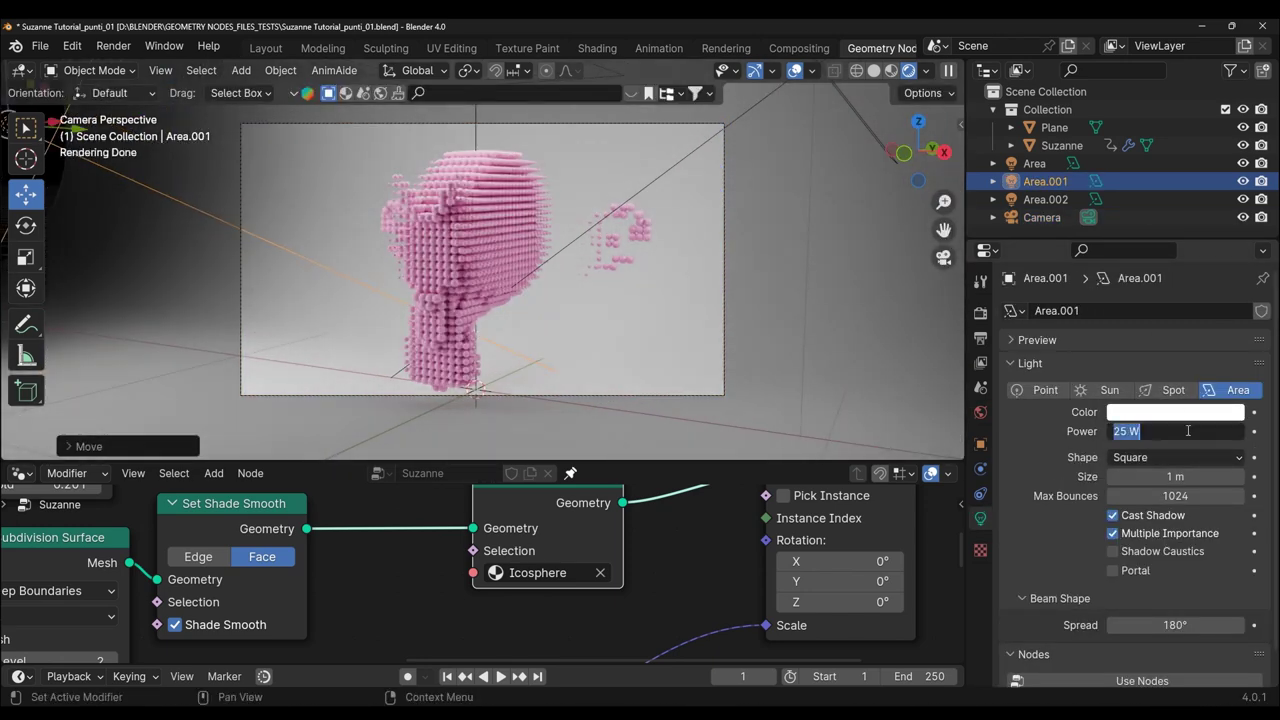
key("Return")
- Inspect the backdrop plane's material base colour
left_click(830, 336)
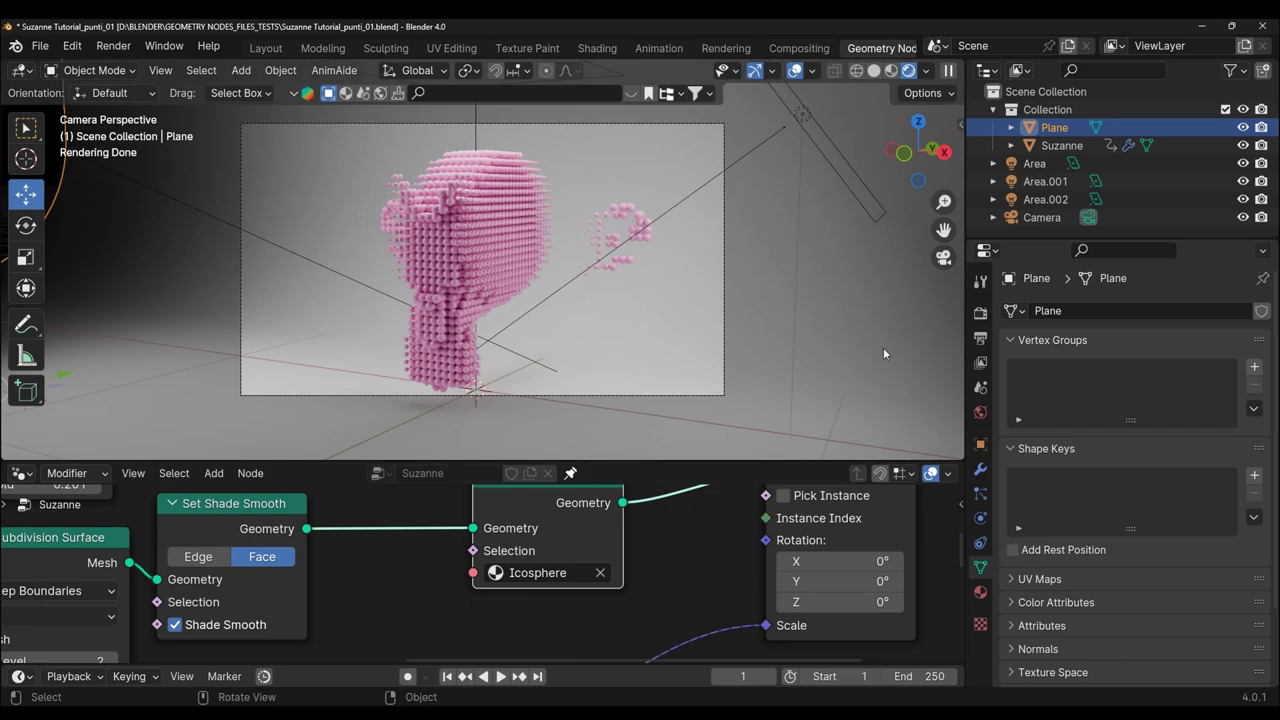
left_click(980, 592)
left_click(1180, 686)
- Reposition Area.001 and set the main Area light's Power to 100 W
left_click(723, 318)
key("g")
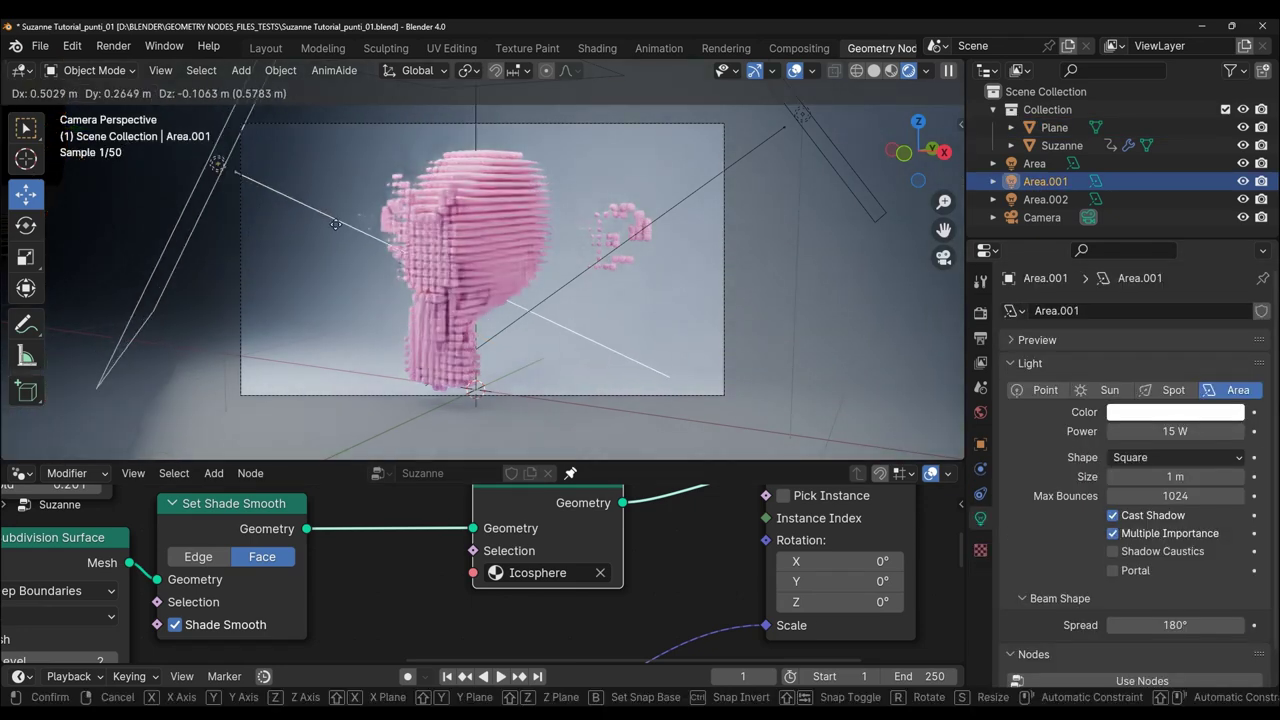
left_click(335, 224)
scroll(480, 260, "down", 2)
left_click(1034, 163)
key("s")
key("Return")
double_click(1191, 428)
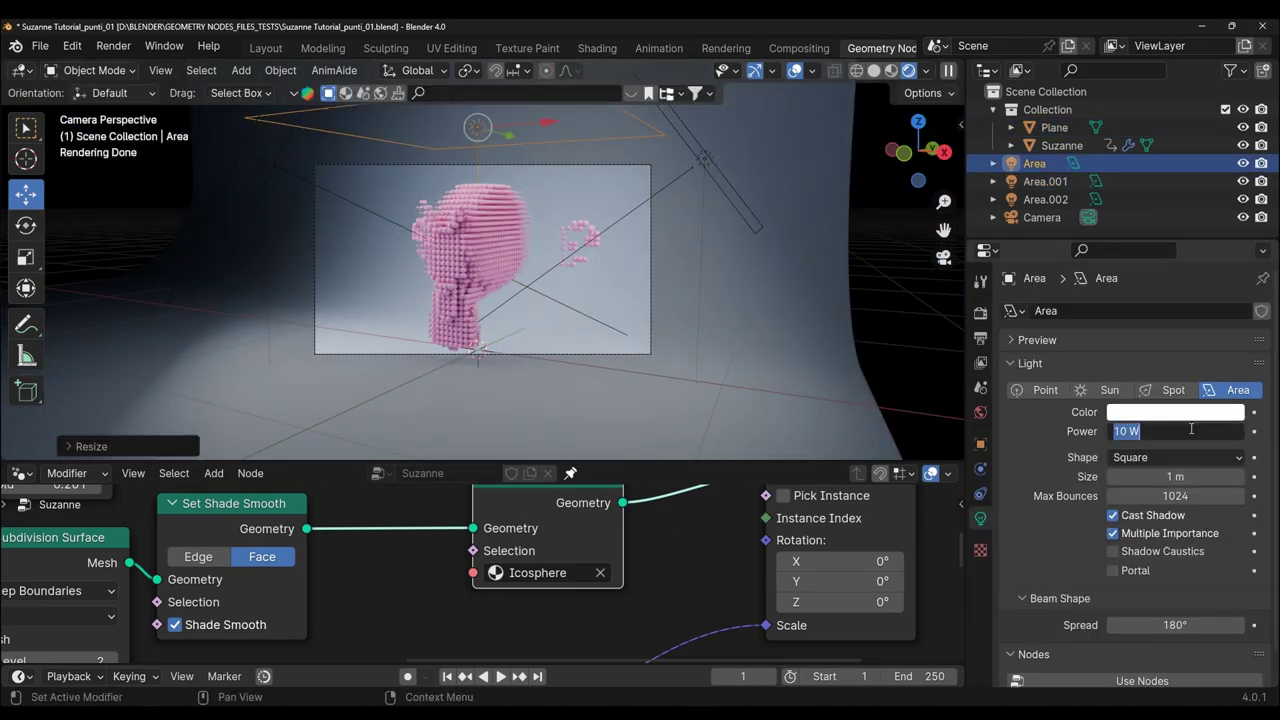
type("100")
key("Return")
- Rotate the backdrop plane around the Y axis, checked through the camera
middle_click_drag(560, 300, 590, 305)
left_click(590, 305)
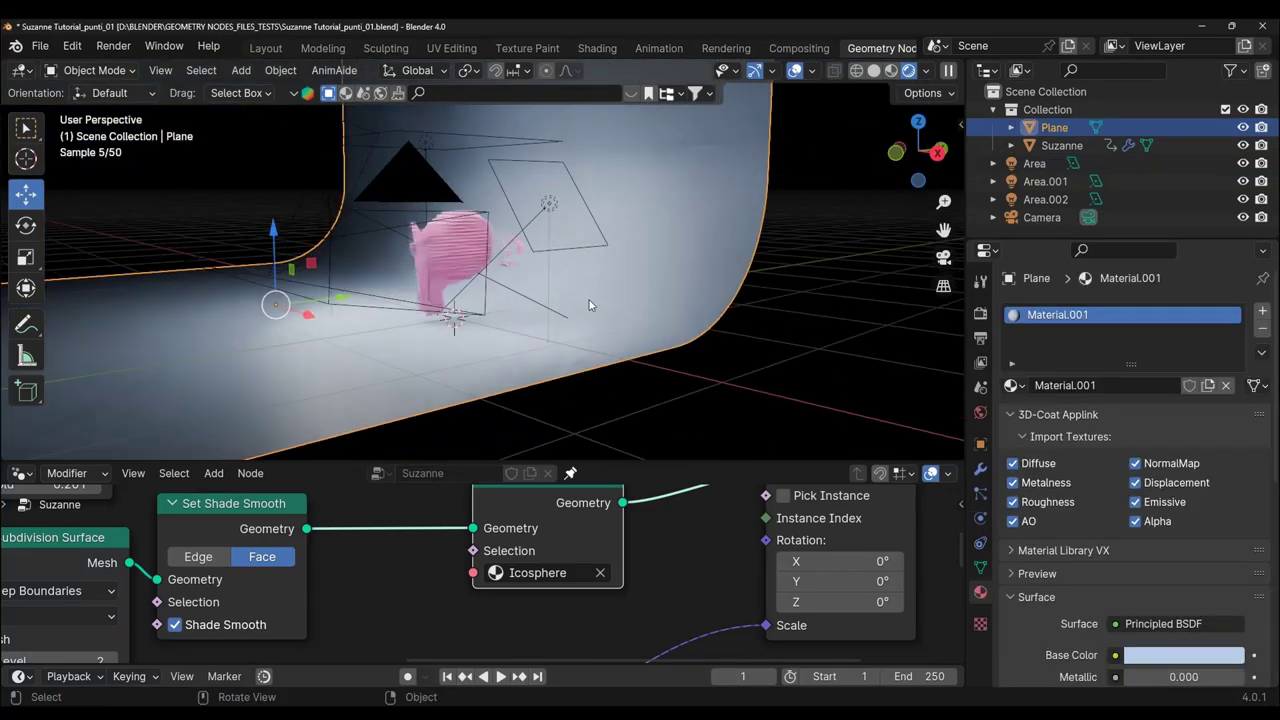
key("KP_0")
key("r")
key("y")
left_click(170, 378)
- Add Area.003, aim Area.001 at Suzanne, and start the animation playing
left_click(1045, 181)
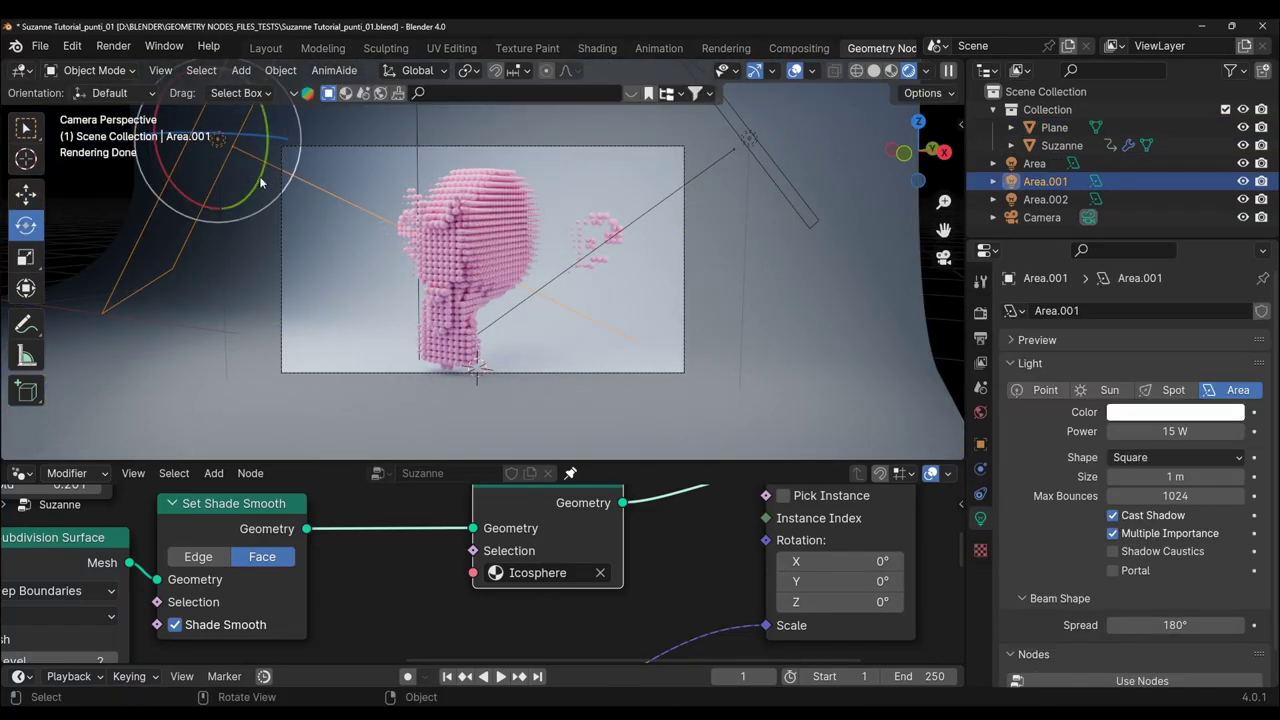
key("g")
key("Return")
middle_click_drag(500, 300, 547, 318)
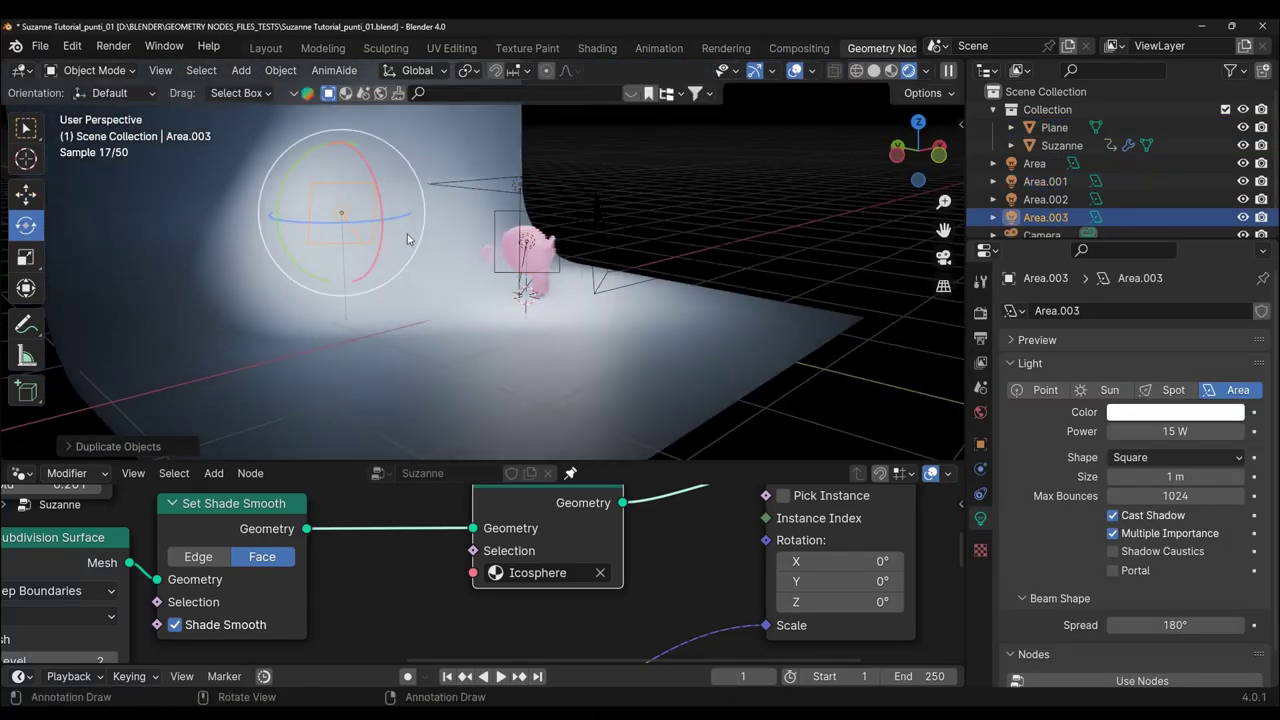
key("KP_0")
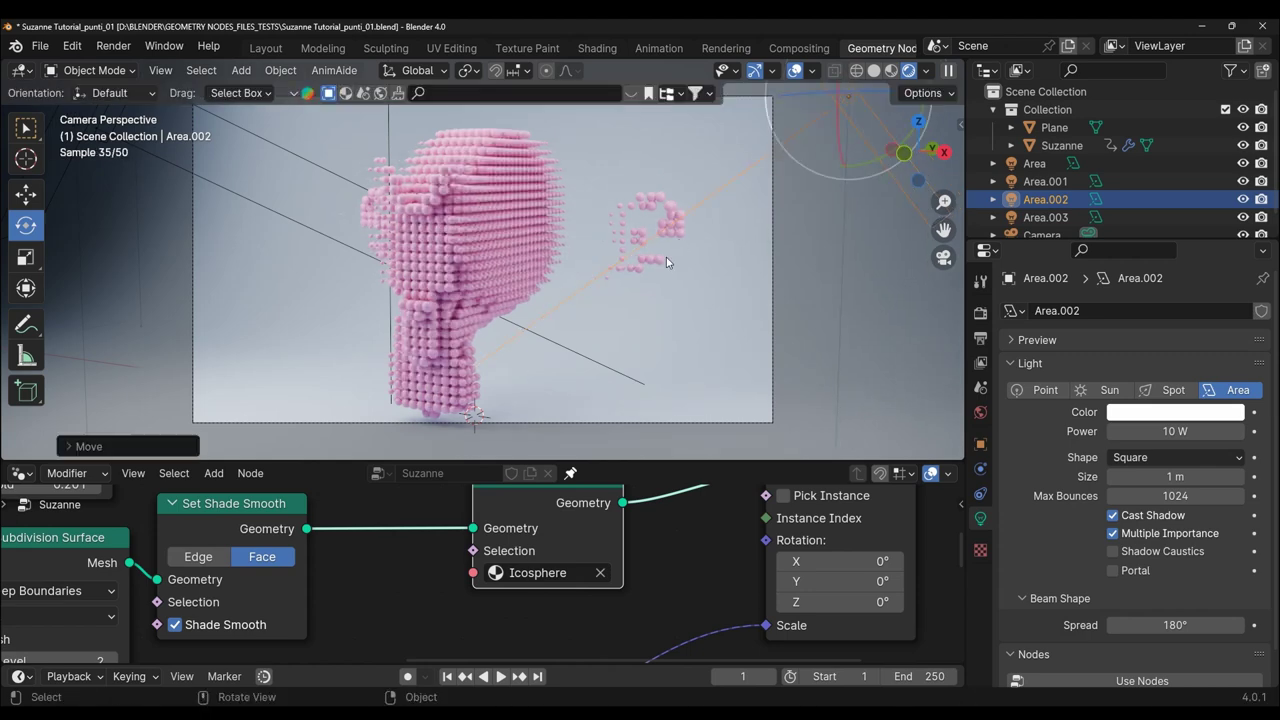
scroll(666, 257, "down", 3)
key("g")
key("Return")
key("space")
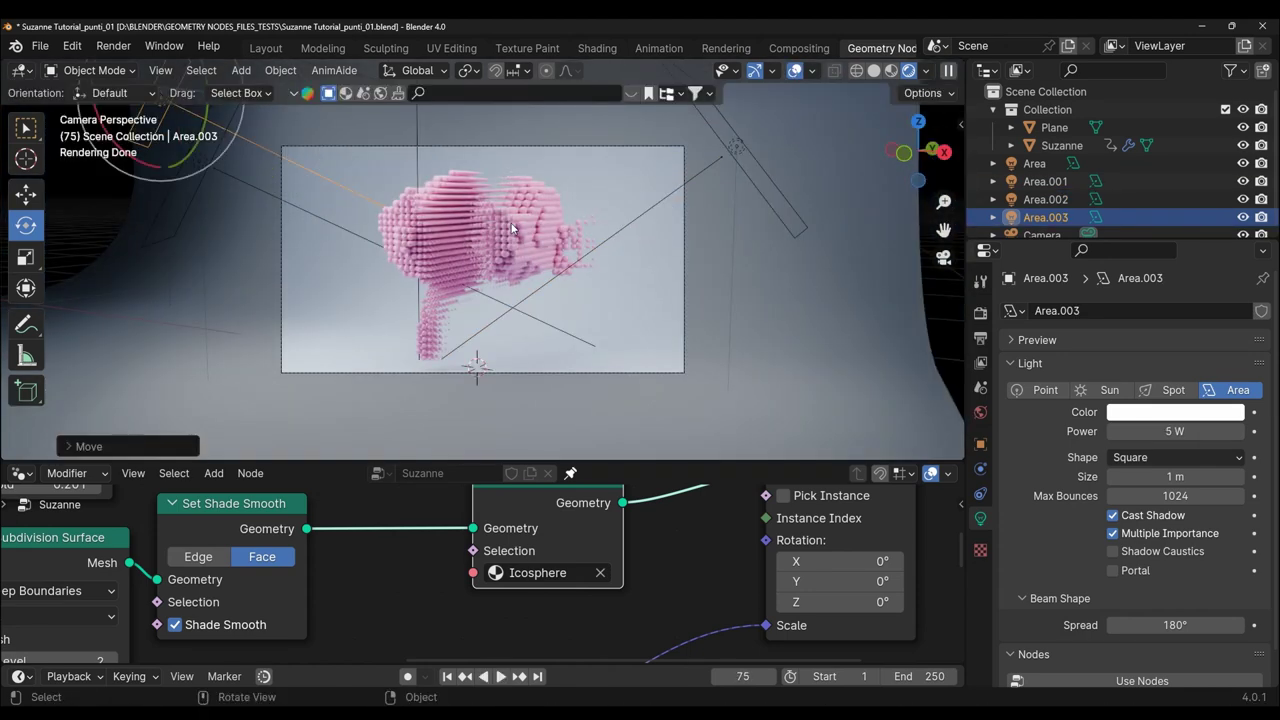
key("z")
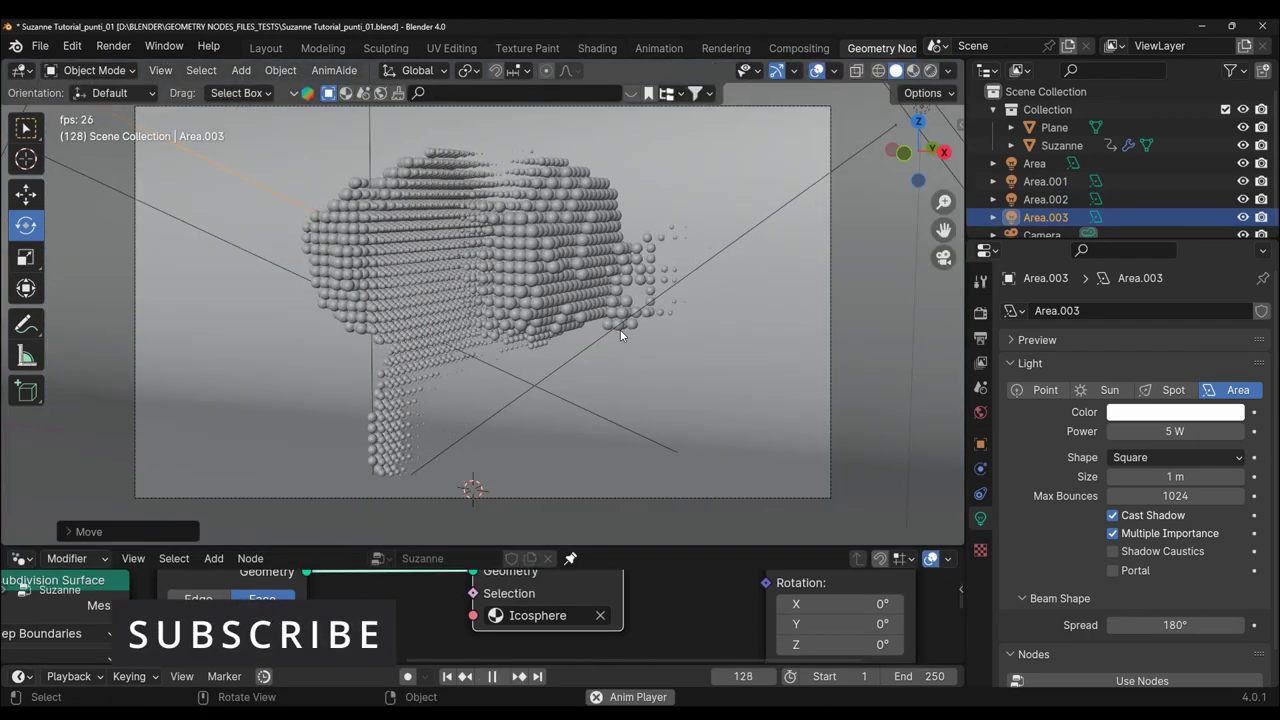
- Rewind to the first frame, replay the wave animation, then stop it
key("space")
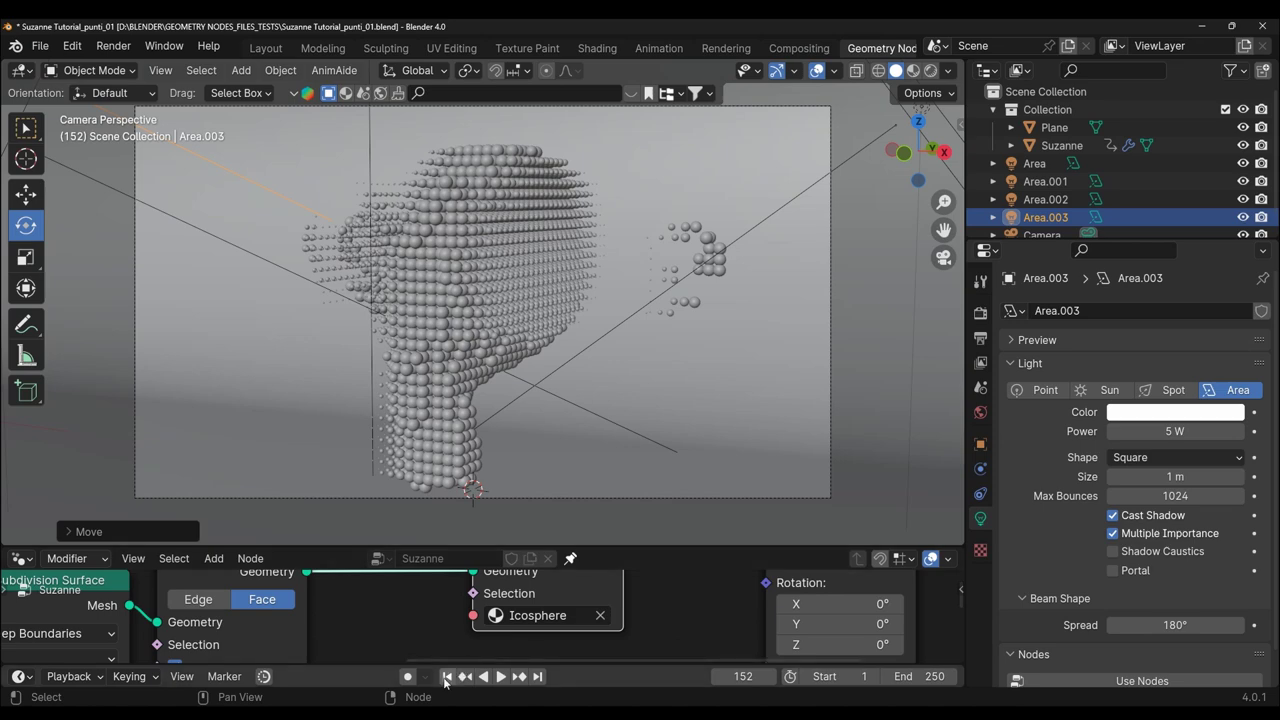
left_click(447, 676)
key("space")
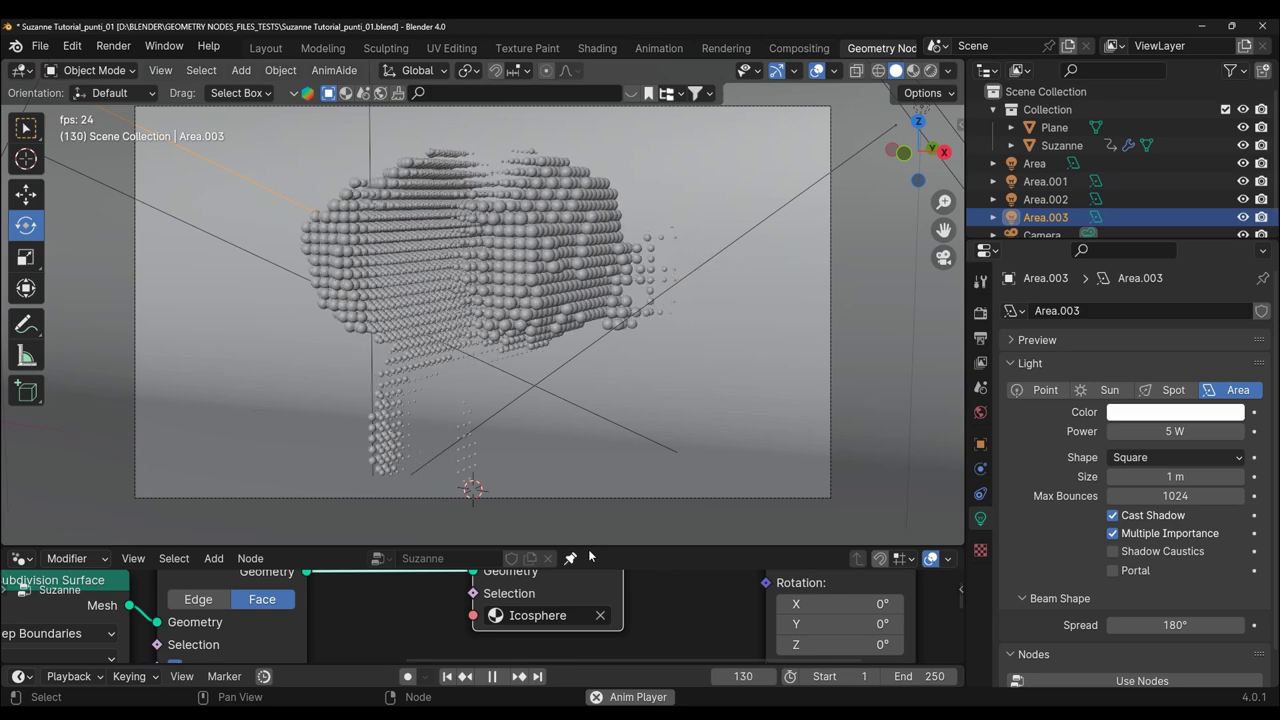
key("space")
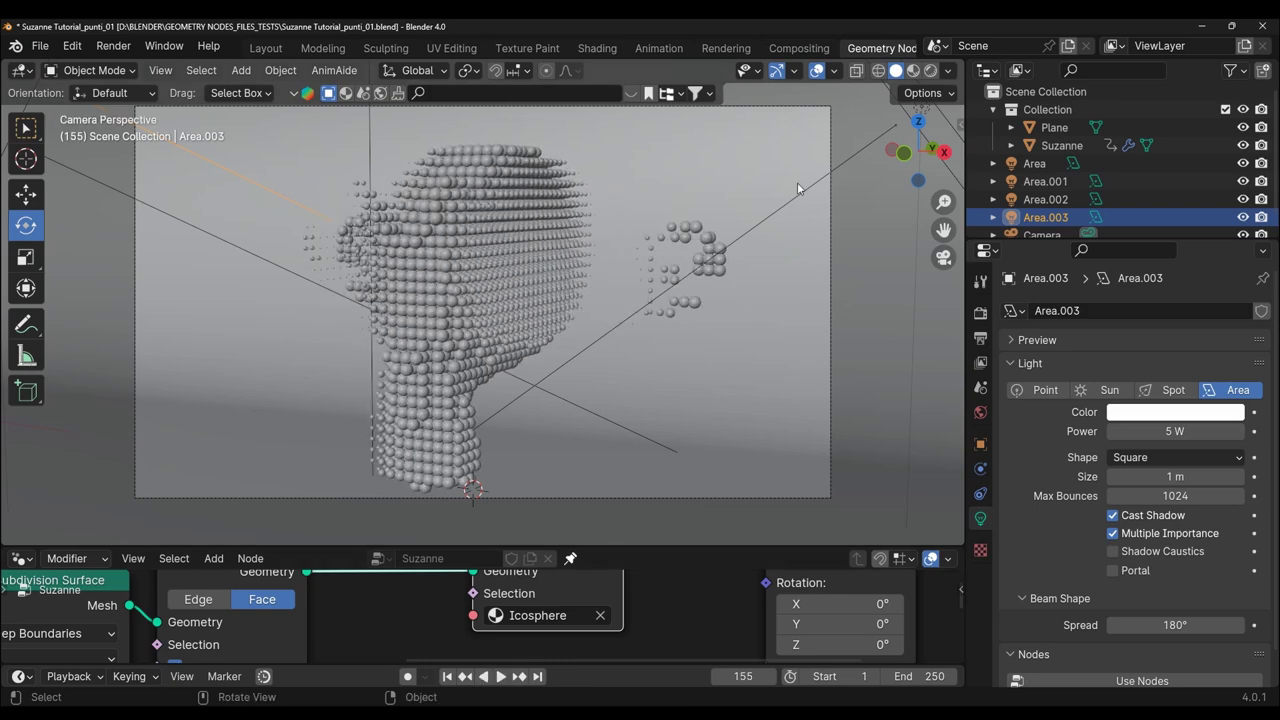
- Enlarge the node editor and pan to the Wave Texture and Color Ramp nodes
scroll(606, 606, "down", 3)
scroll(608, 602, "down", 2)
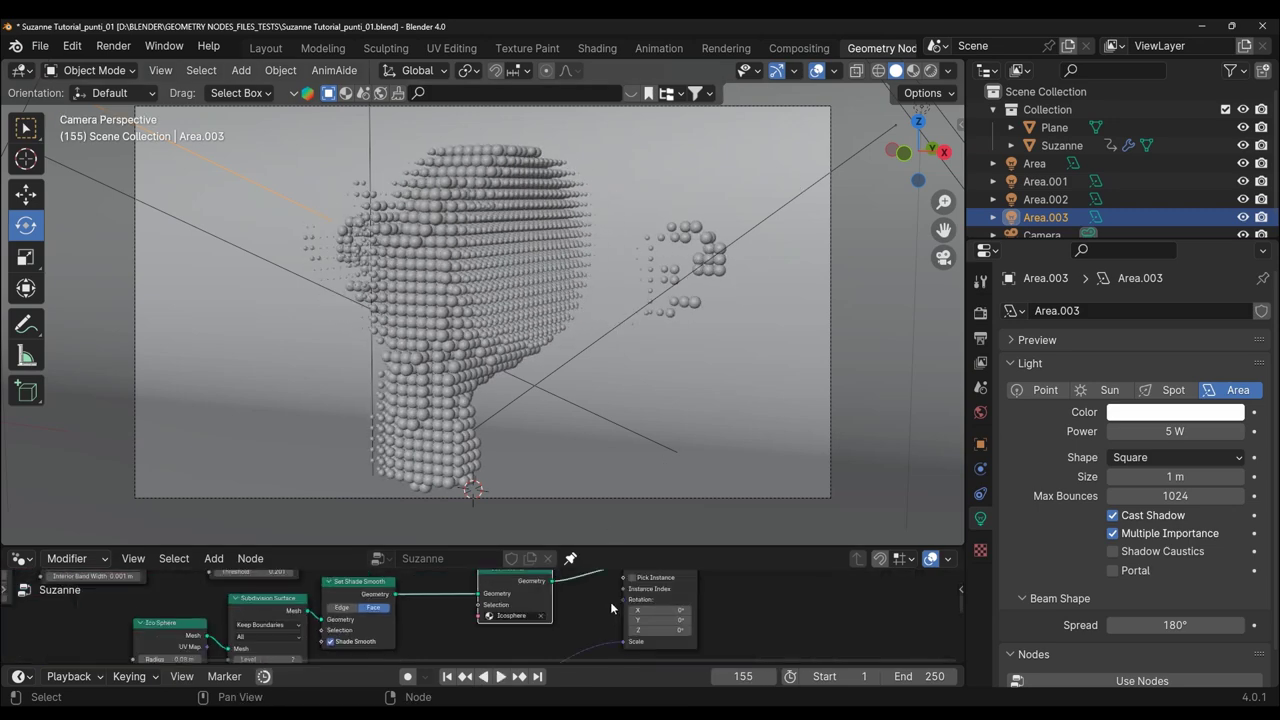
left_click_drag(756, 545, 756, 430)
scroll(715, 526, "up", 3)
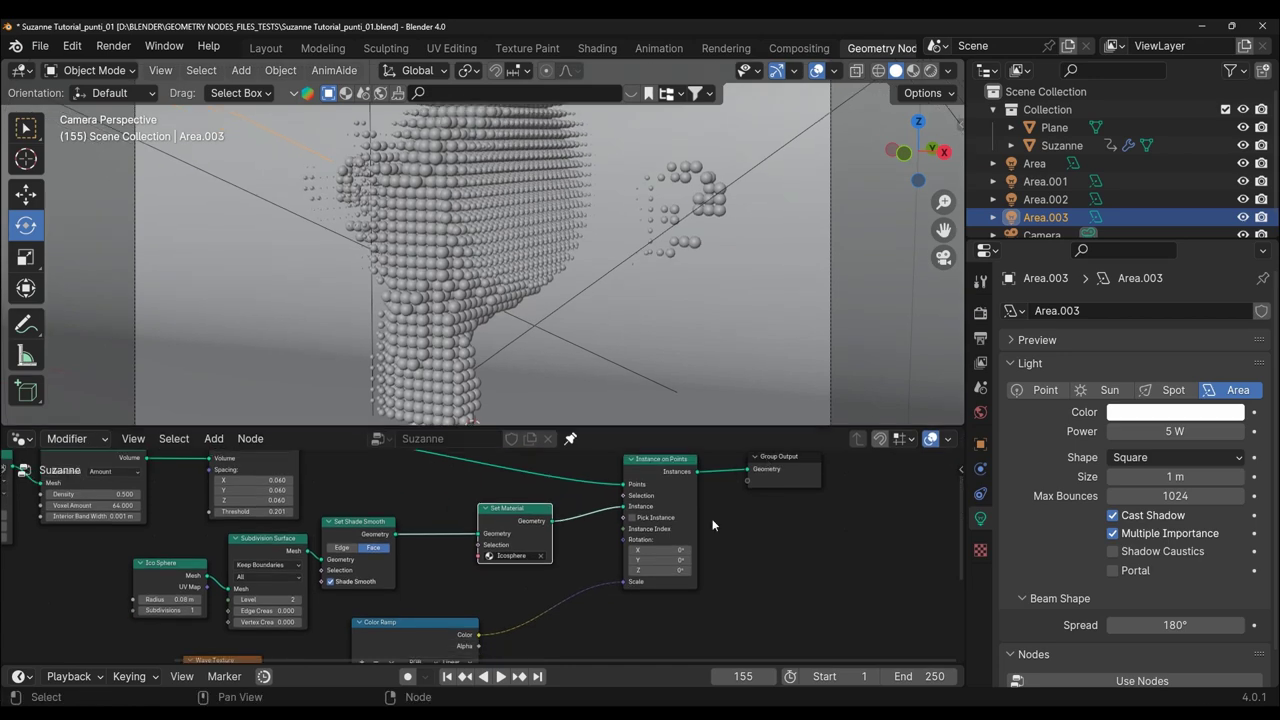
mouse_move(715, 526)
middle_mouse_down()
mouse_move(730, 463)
mouse_move(756, 456)
middle_mouse_up()
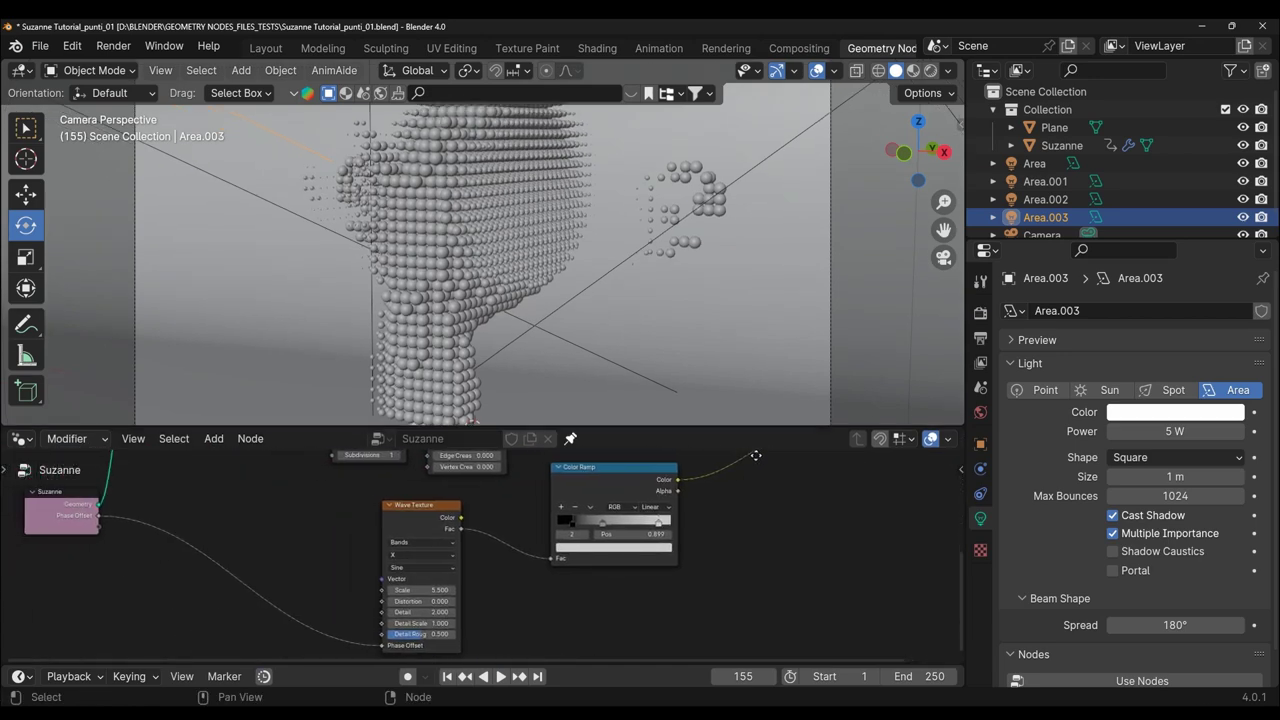